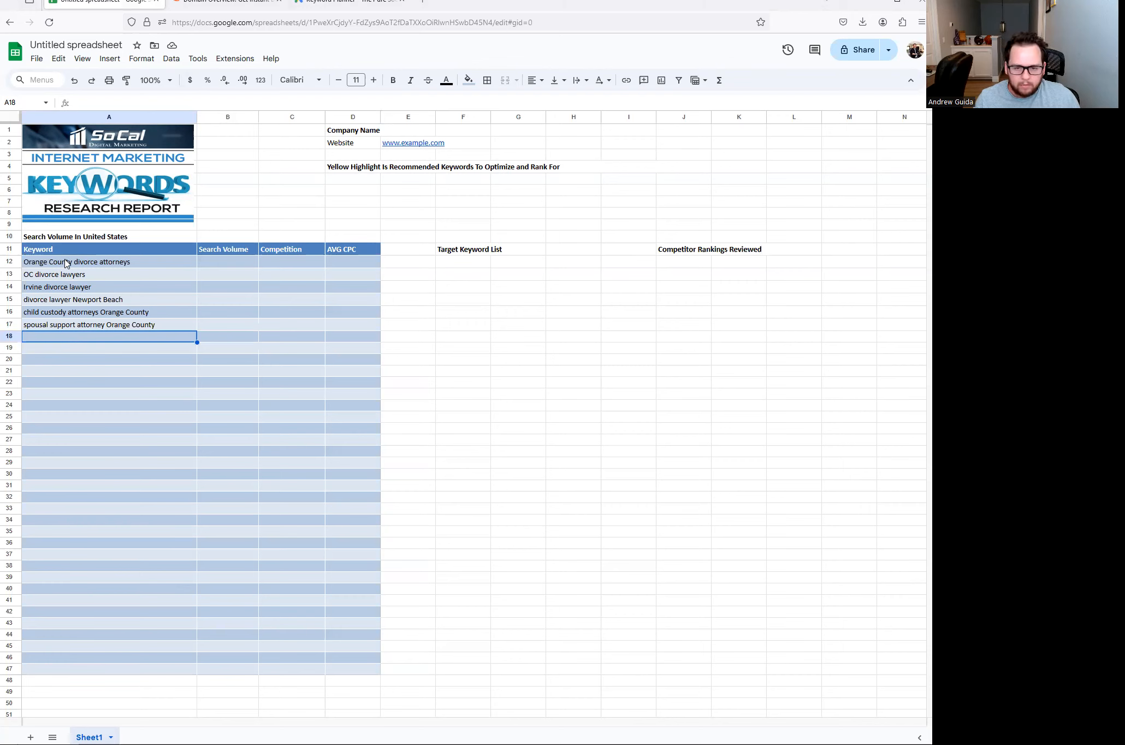
- Copy the 'Orange County divorce attorneys' keyword from A12 and open a new browser tab
drag(66, 263, 70, 327)
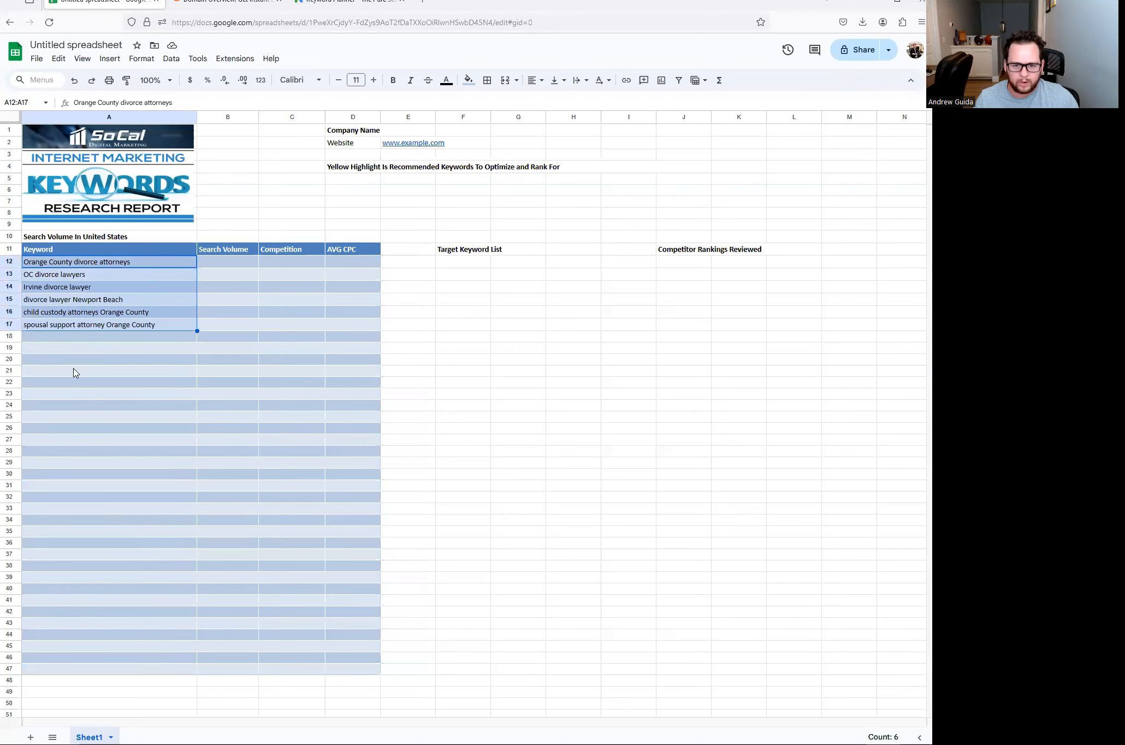
click(76, 339)
click(128, 263)
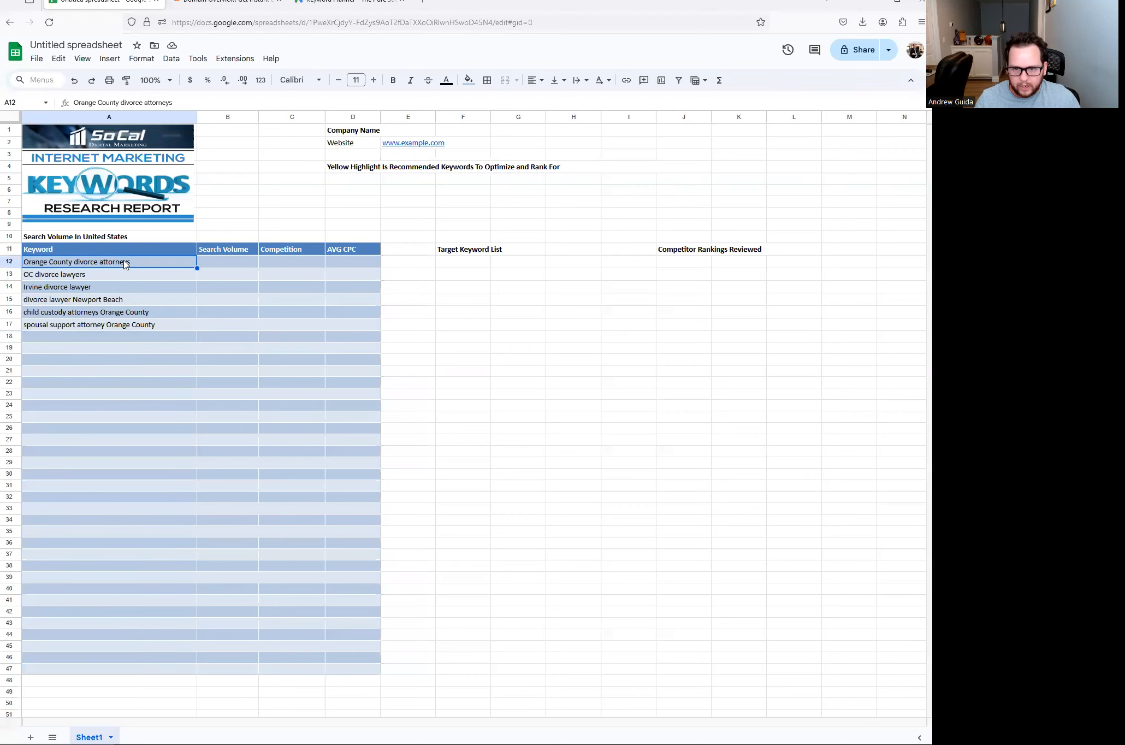
drag(189, 101, 64, 107)
key(ctrl+c)
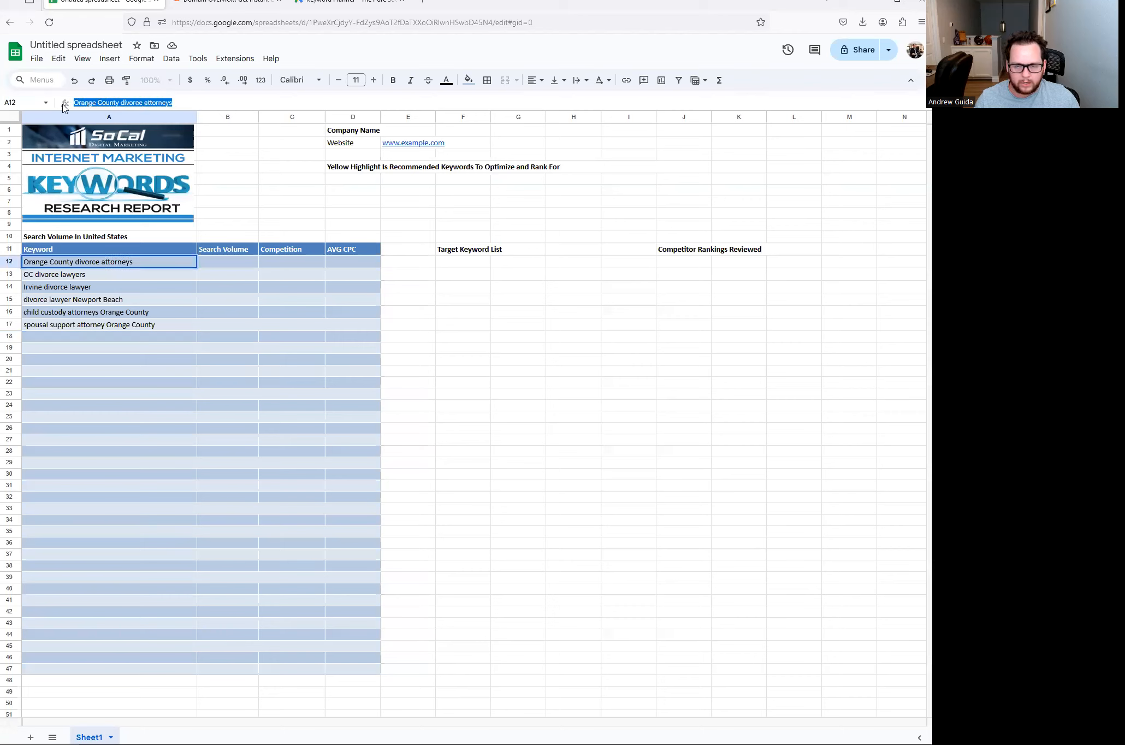
click(100, 382)
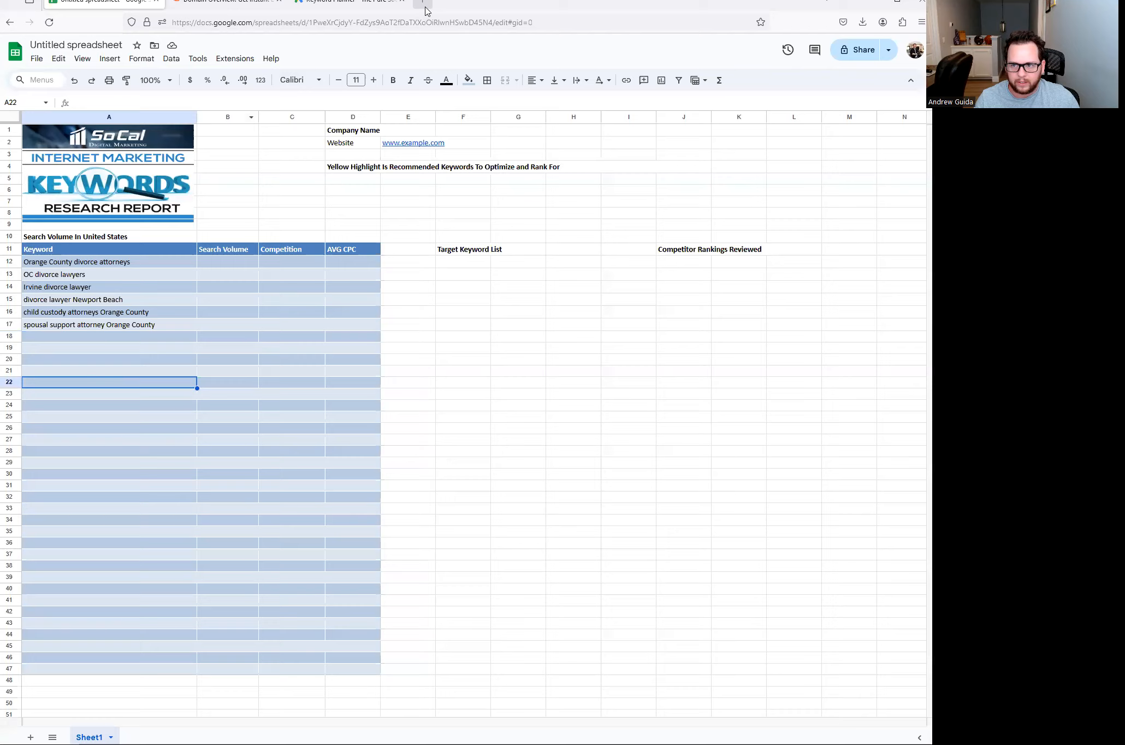
click(425, 8)
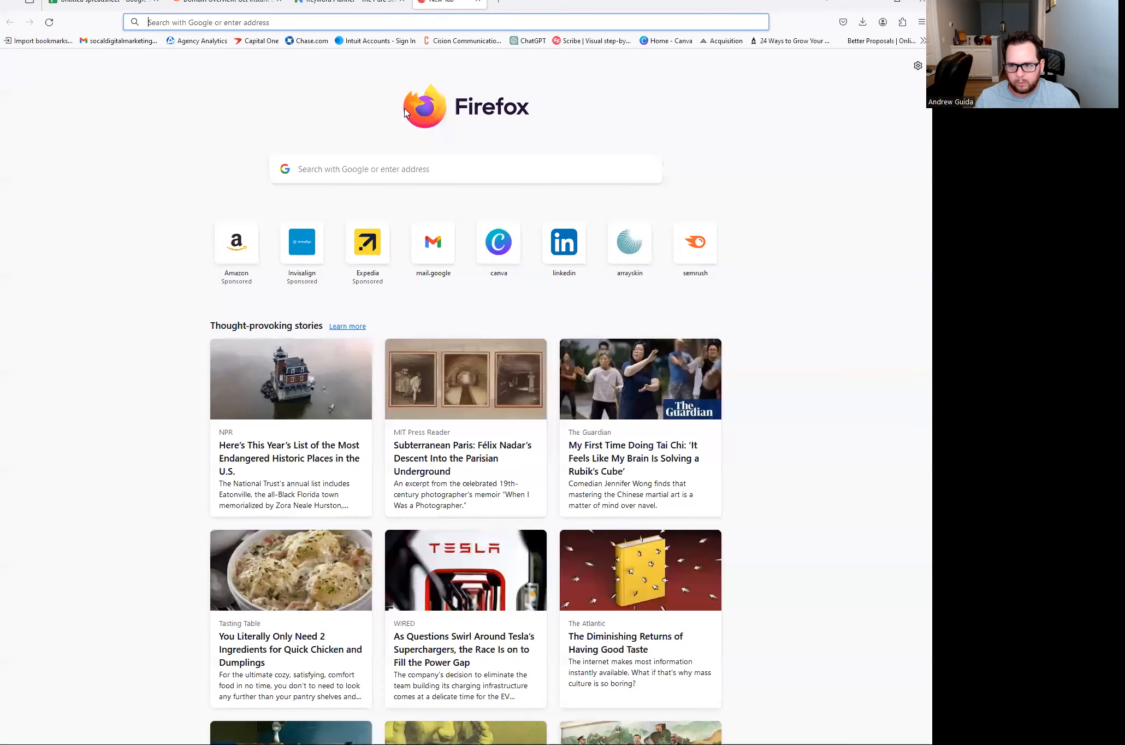
- Search Google for 'Orange County divorce attorneys' in the new tab
click(355, 168)
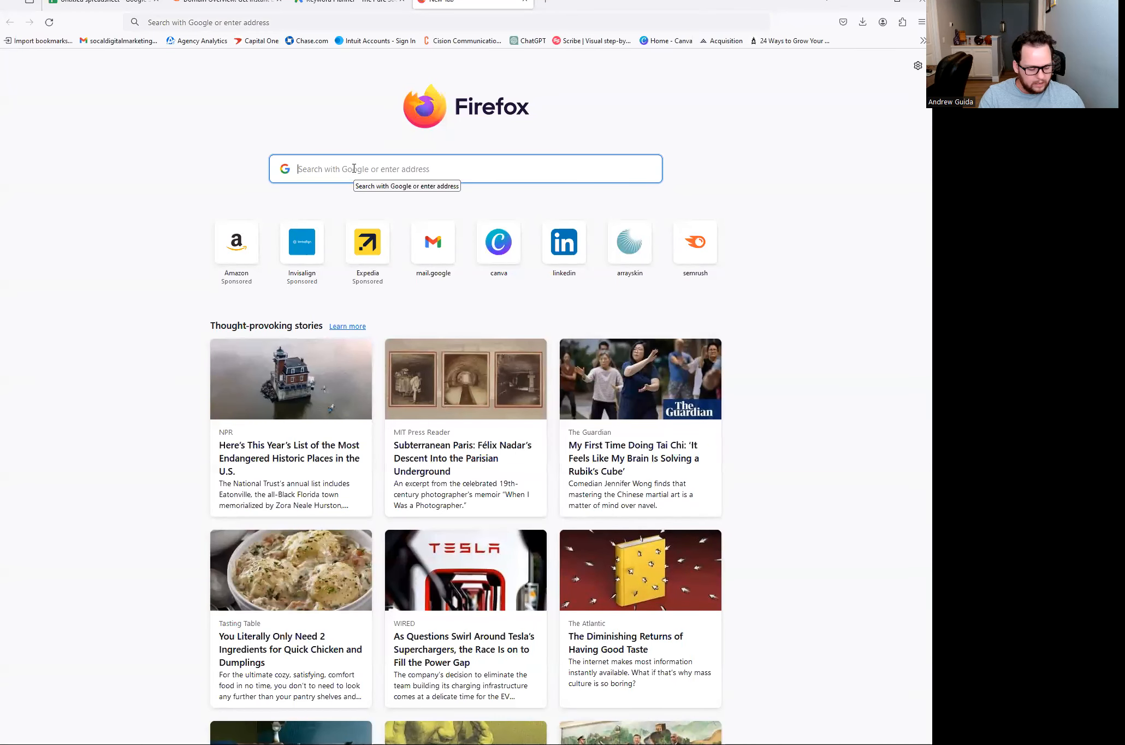
key(ctrl+v)
key(Return)
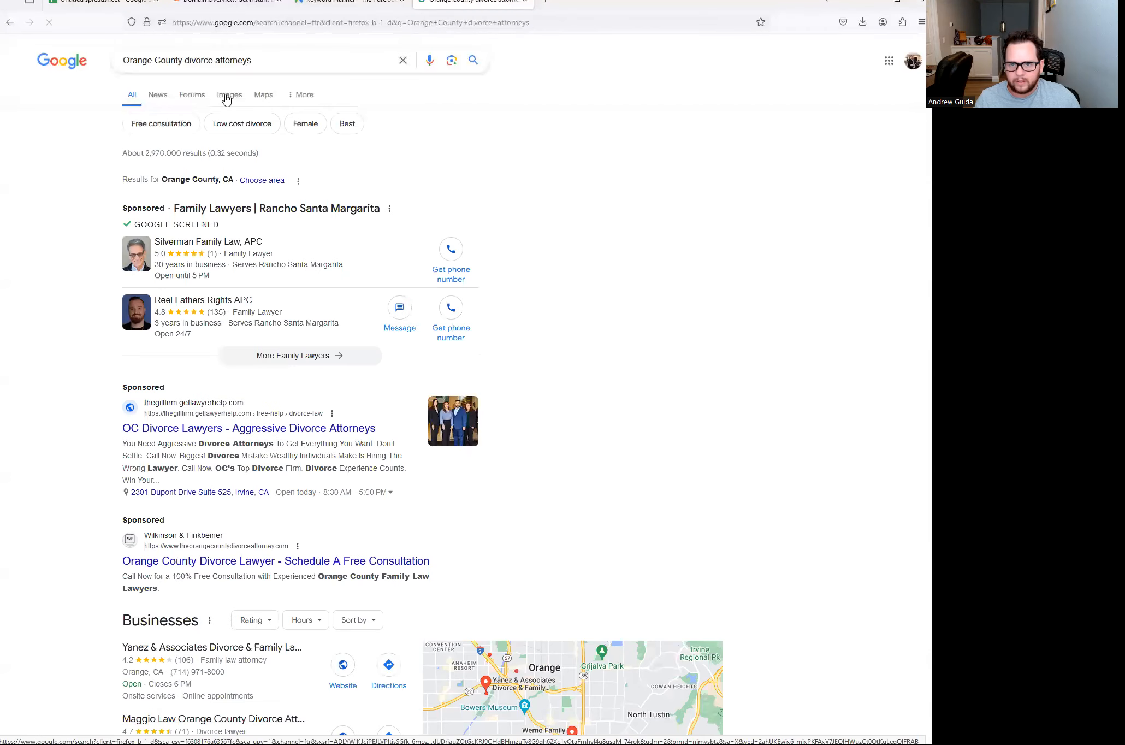
- Copy 'OC divorce lawyers' from the sheet and search it in another new tab
click(112, 2)
click(71, 276)
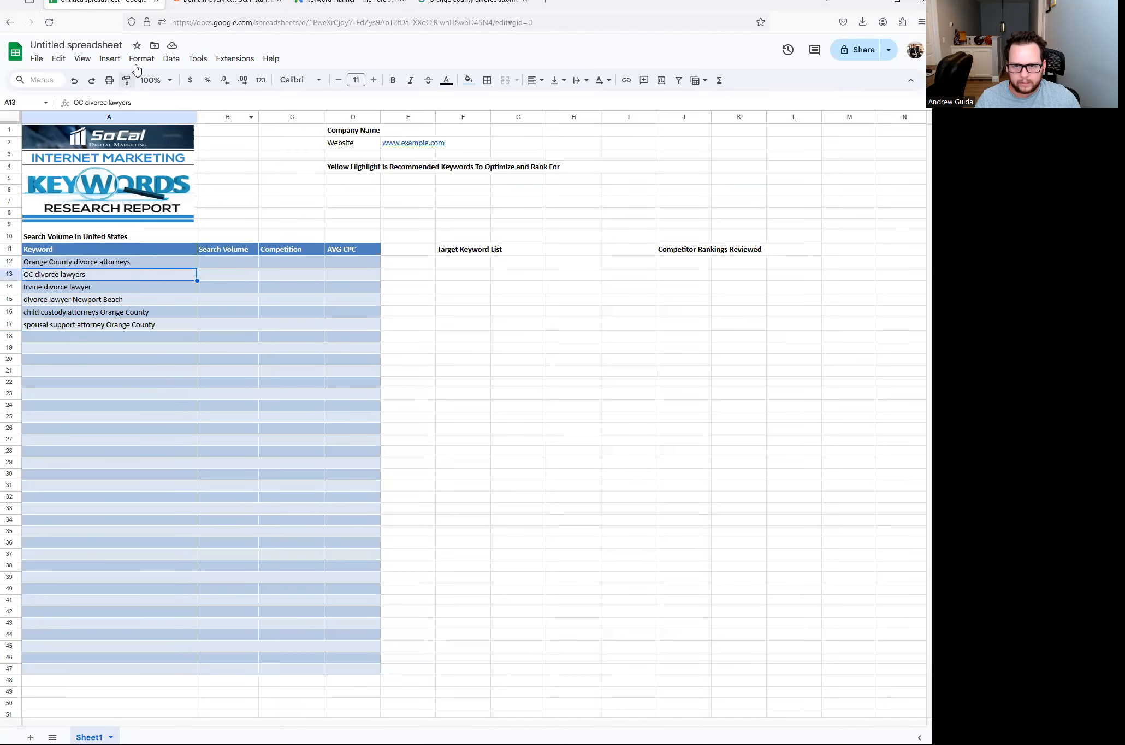
triple_click(134, 102)
key(ctrl+c)
key(ctrl+t)
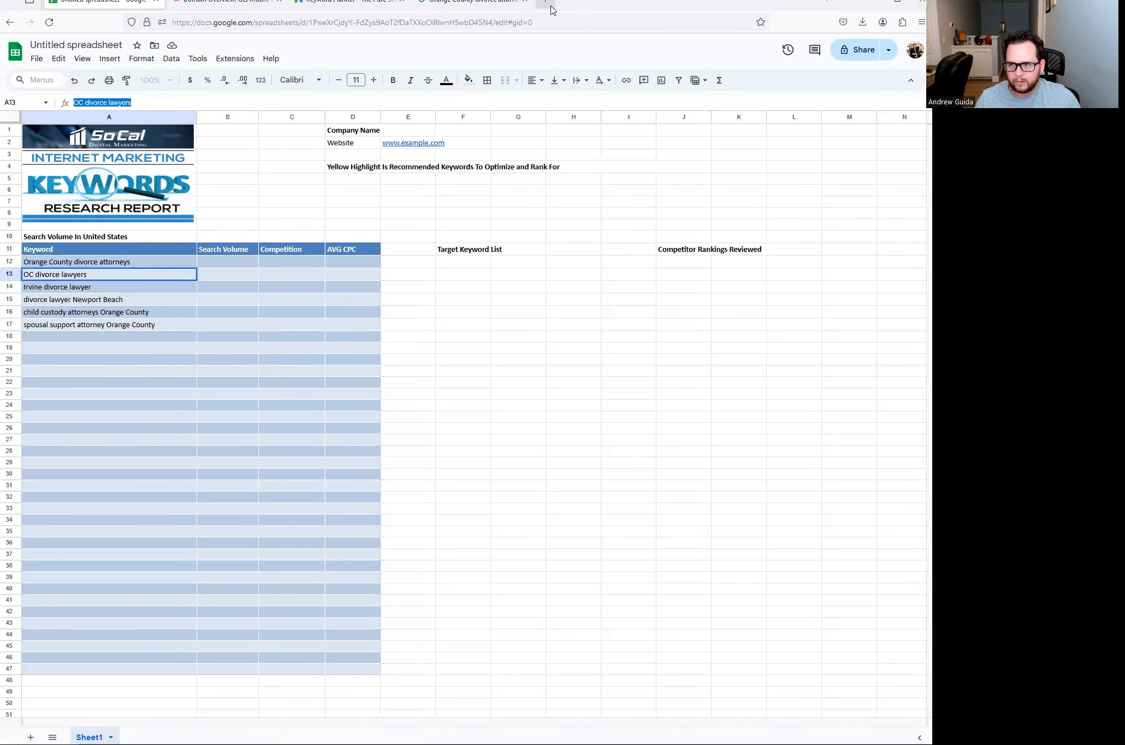
key(ctrl+v)
key(Return)
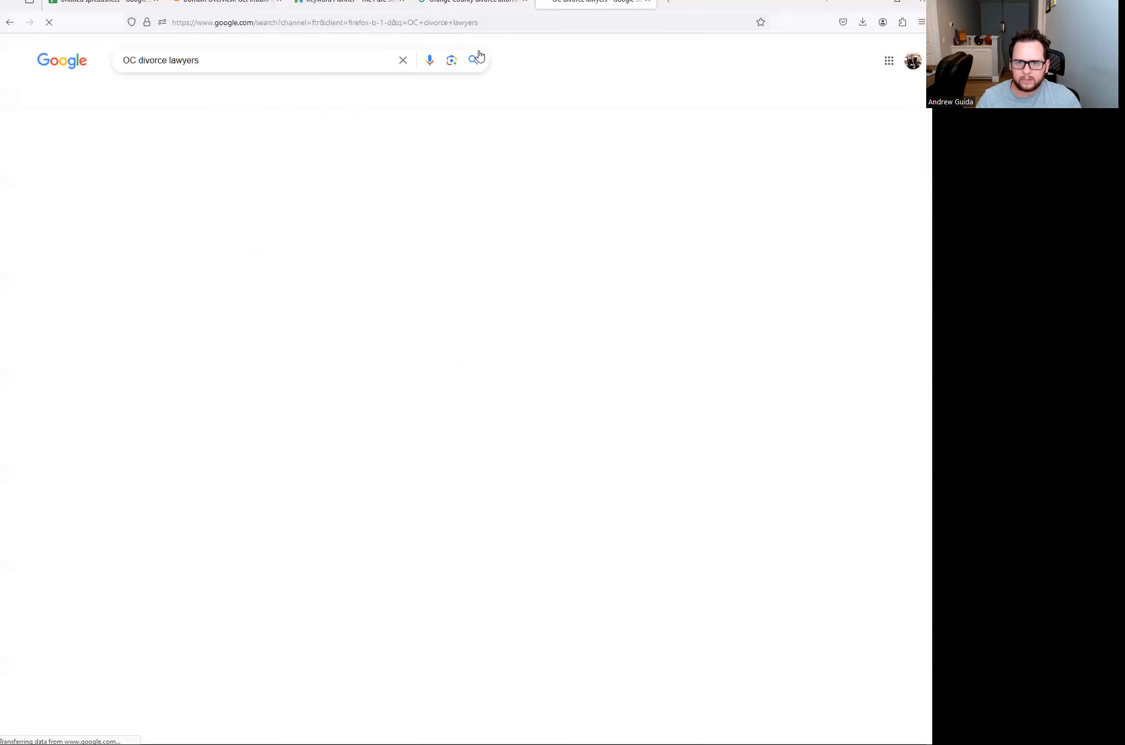
- Search 'Irvine divorce lawyer' in a third tab, then return to the Orange County results
click(111, 4)
click(82, 288)
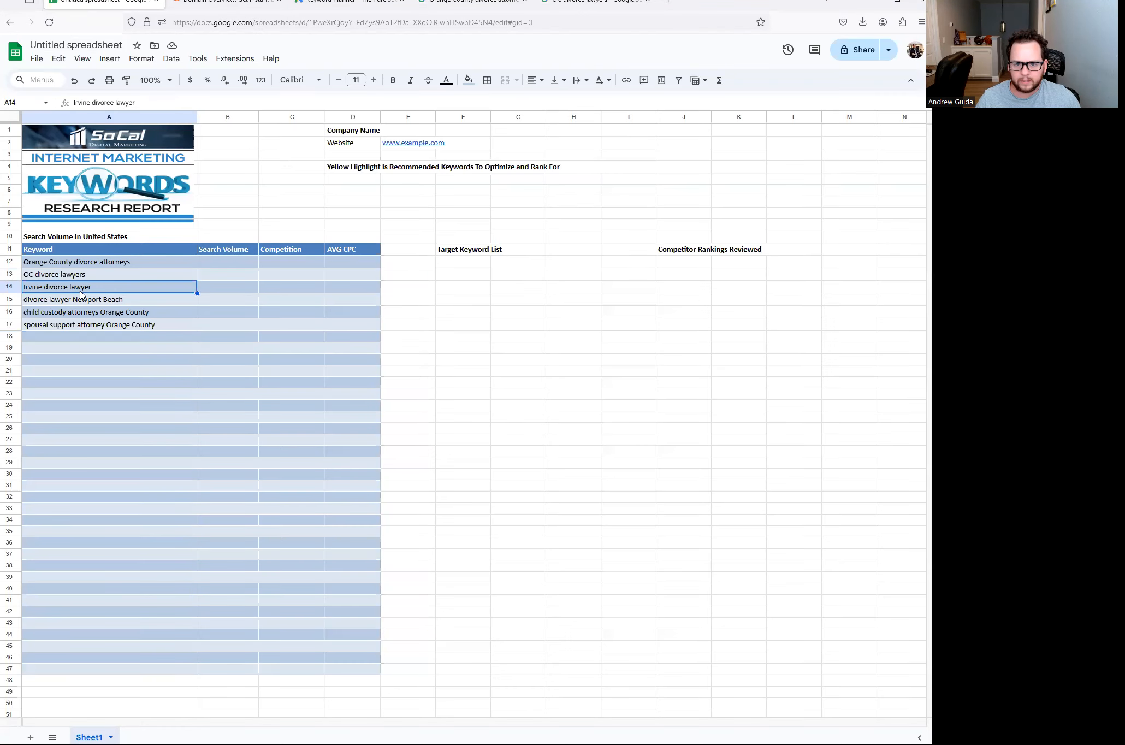
triple_click(148, 100)
key(ctrl+c)
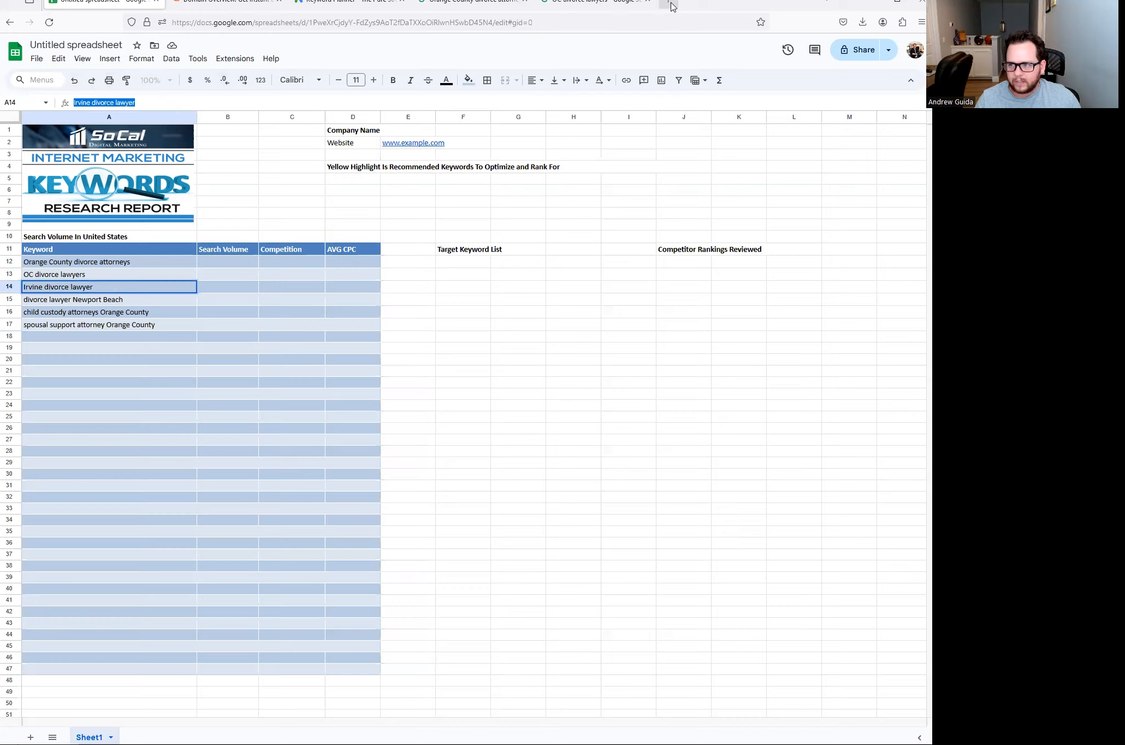
click(668, 4)
key(ctrl+v)
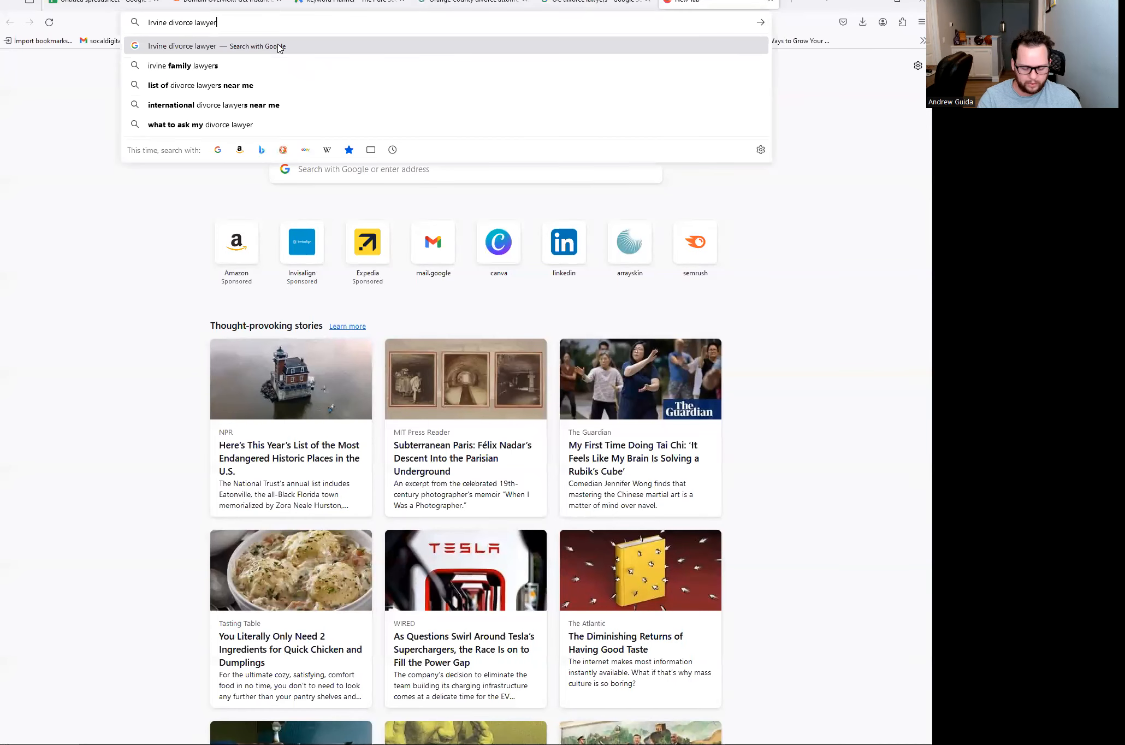
click(279, 47)
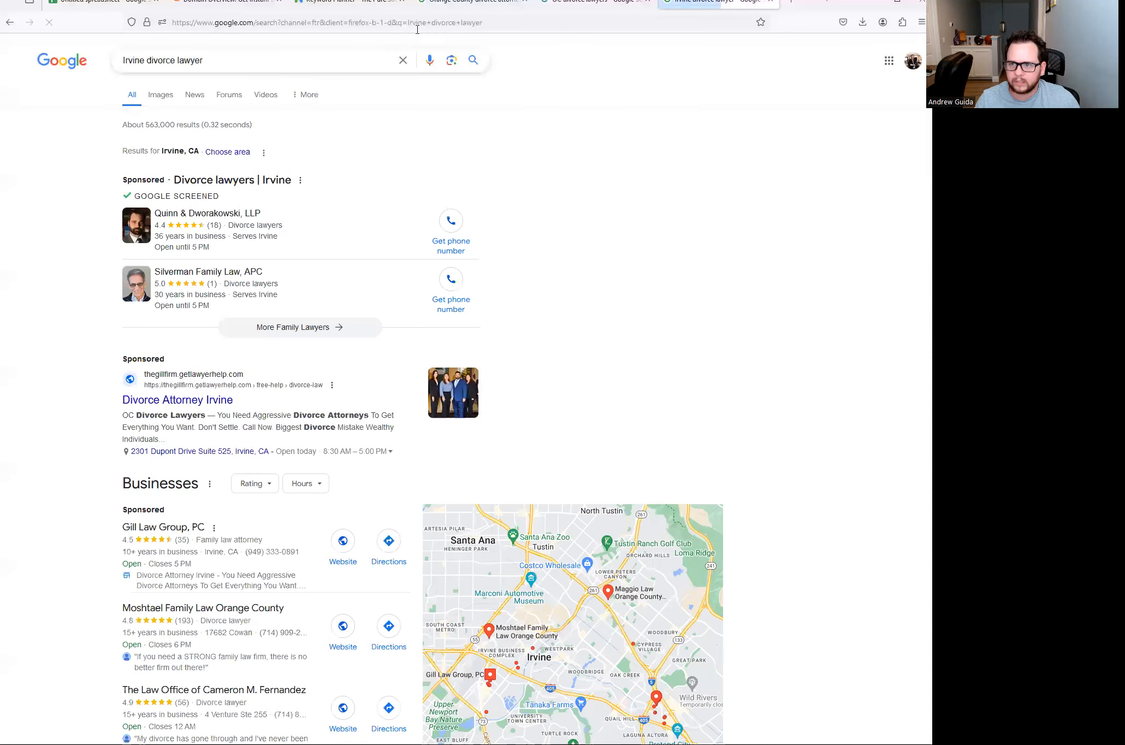
click(444, 7)
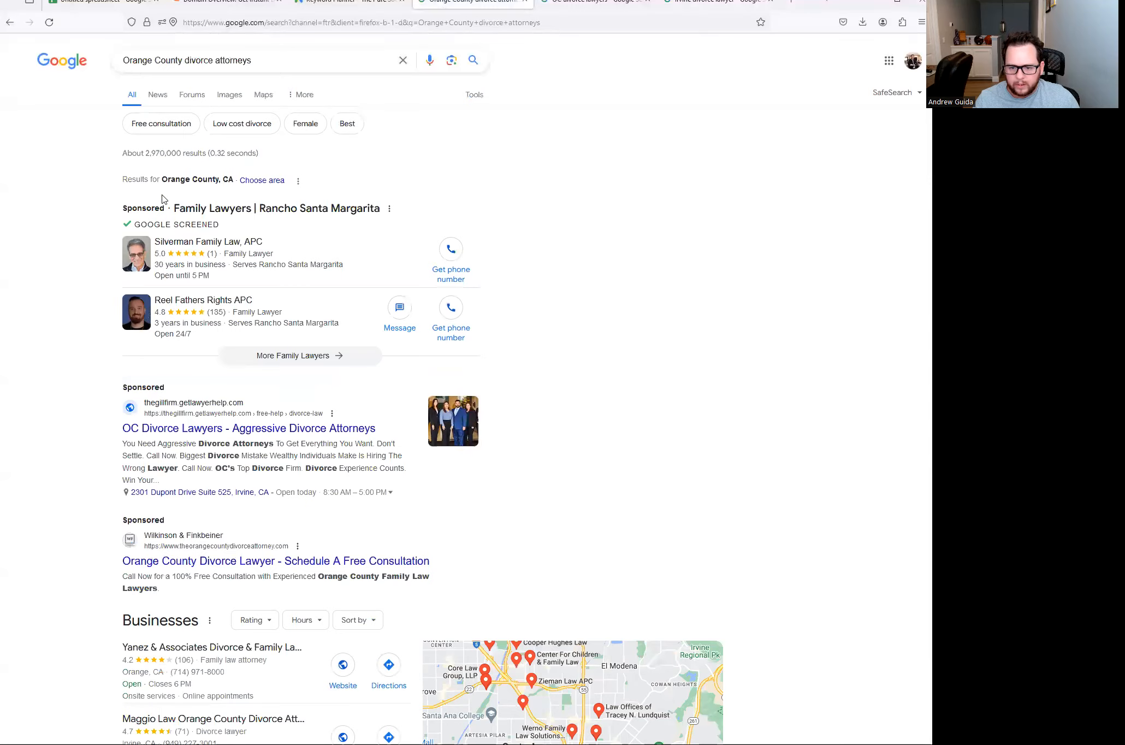
- Select the Super Lawyers snippet 'Top rated Divorce lawyers in Orange, CA' in the organic results
scroll(163, 200, down, 2)
scroll(155, 218, down, 5)
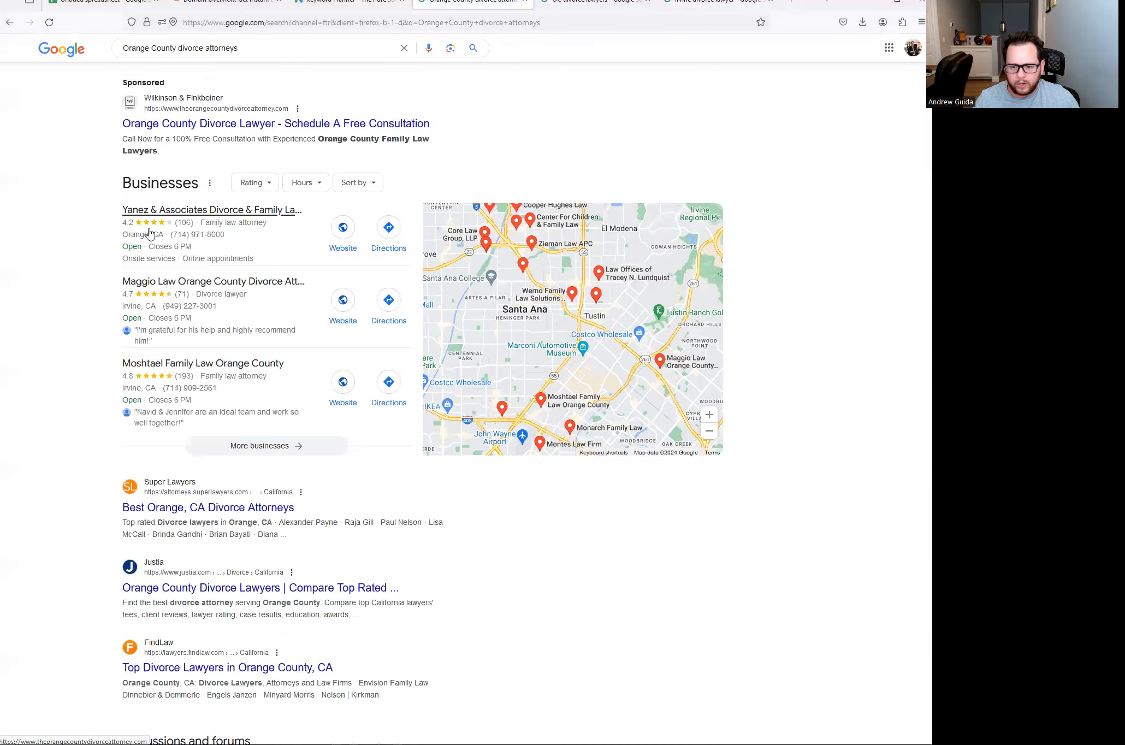
scroll(158, 290, down, 4)
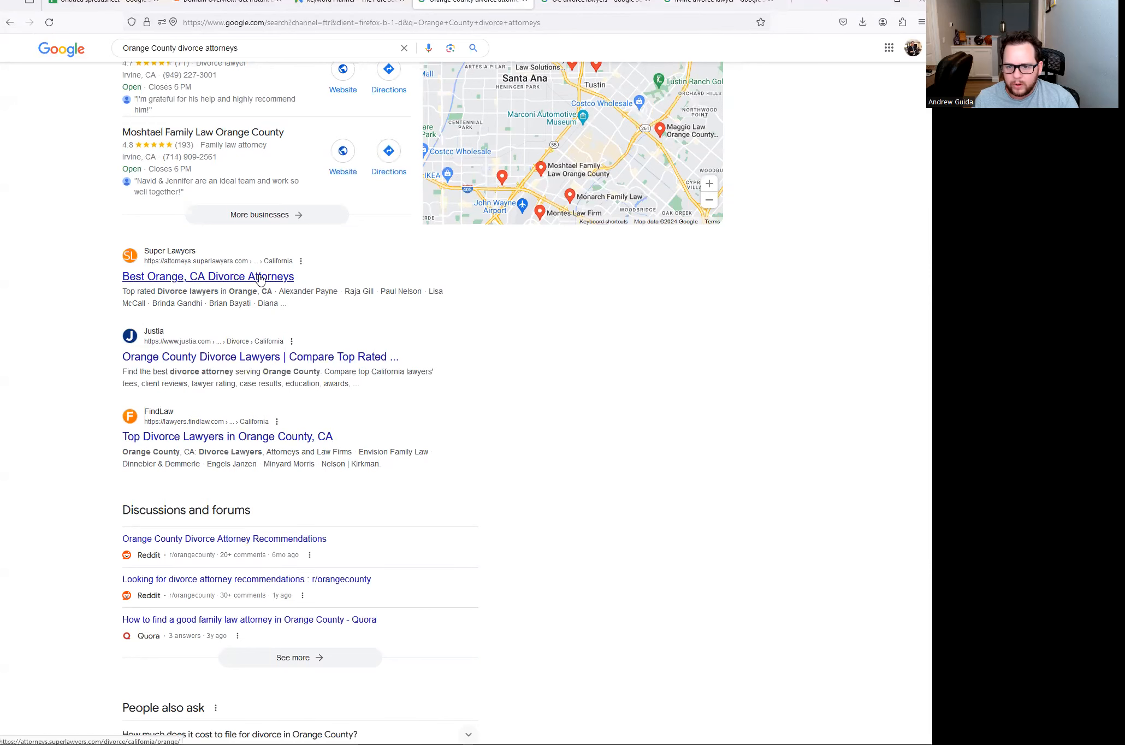
drag(157, 293, 272, 294)
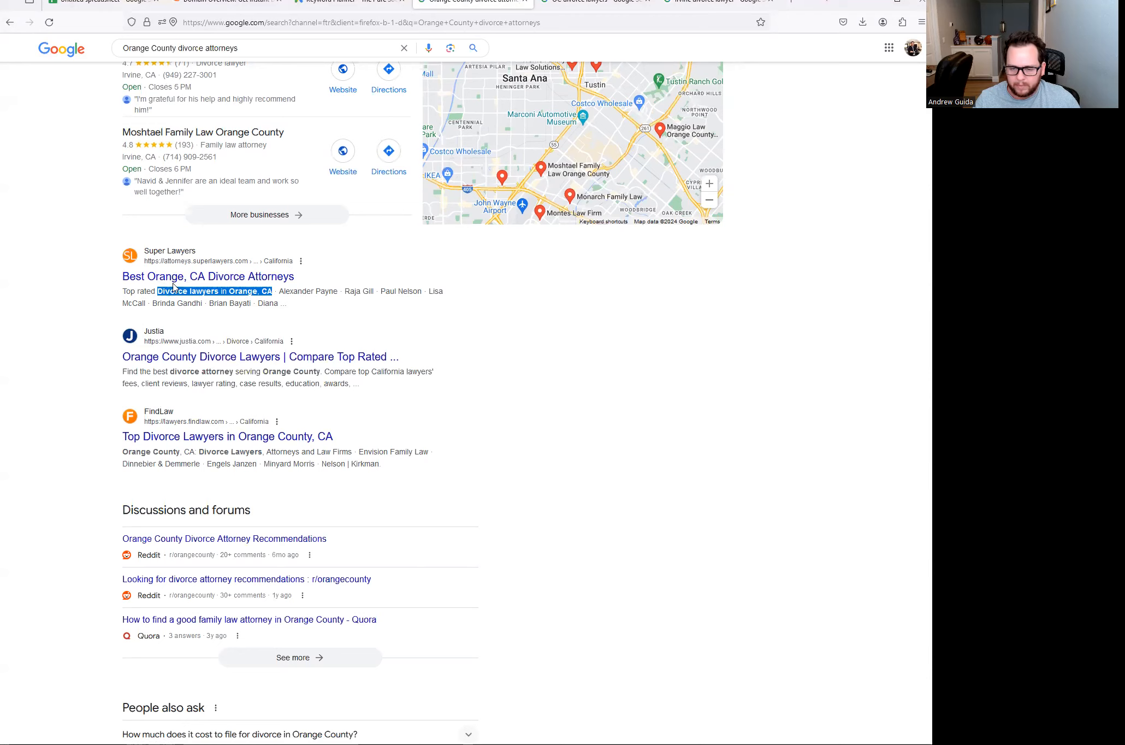
click(124, 293)
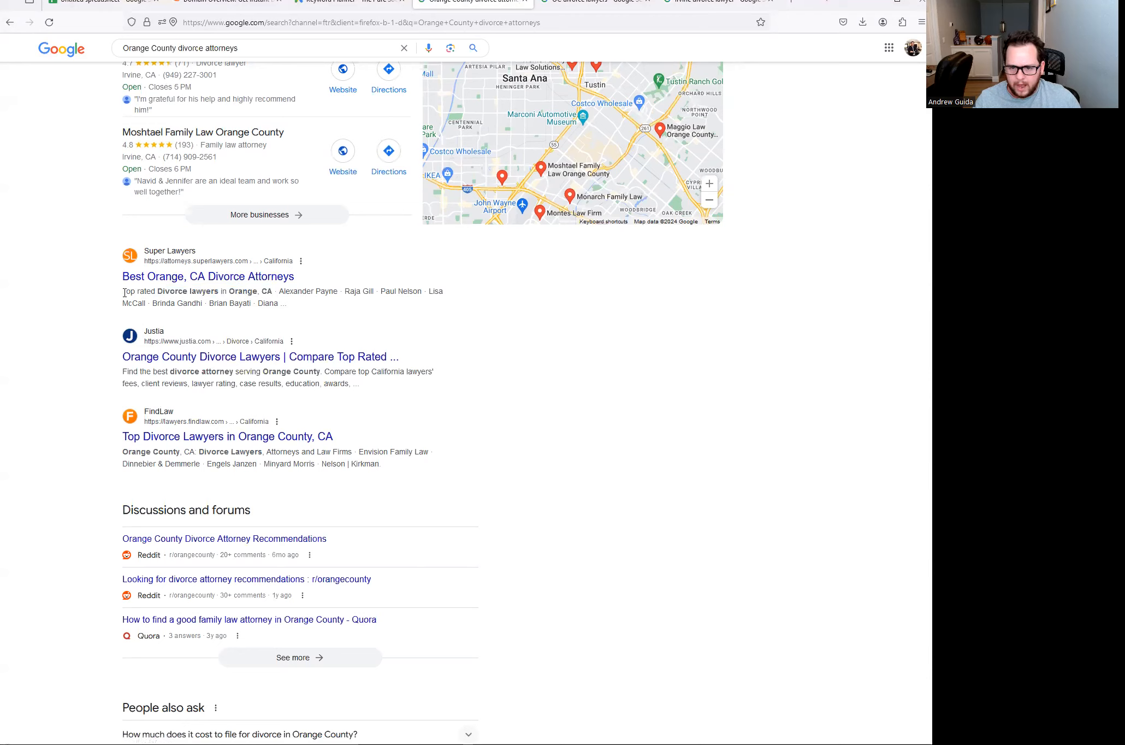
drag(124, 292, 274, 293)
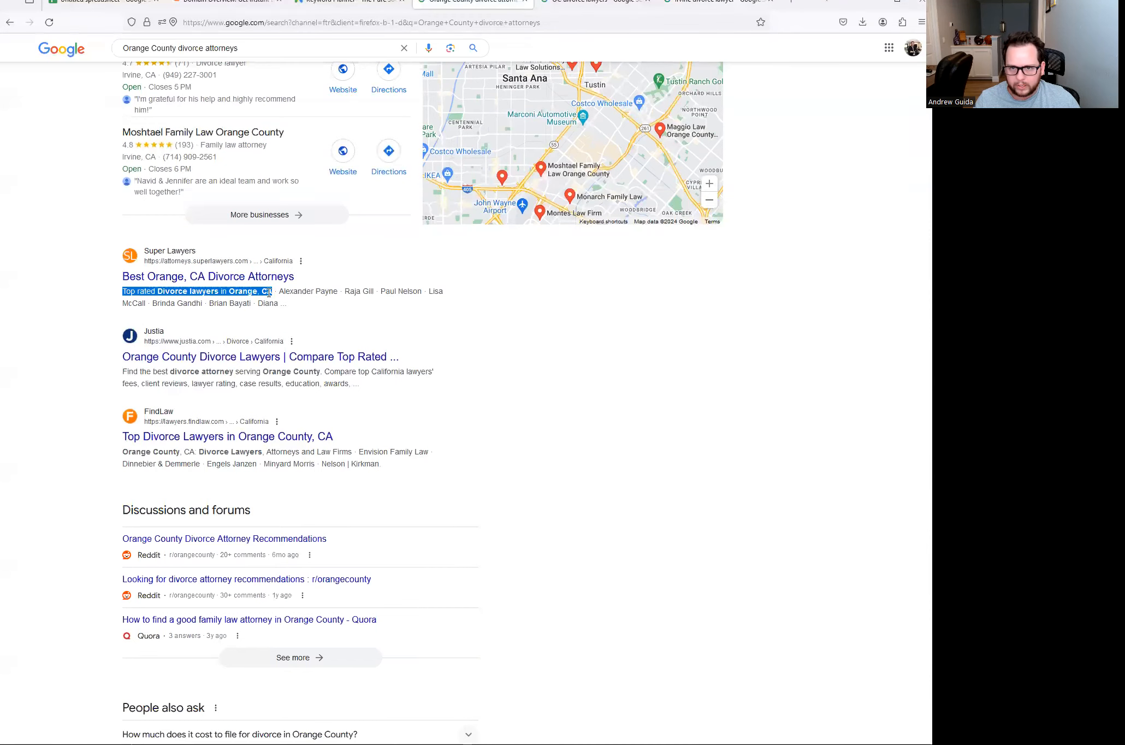
- Paste the Super Lawyers phrase into A18 and Justia's 'Orange County Divorce Lawyers' title into A19
click(109, 6)
click(75, 339)
key(ctrl+v)
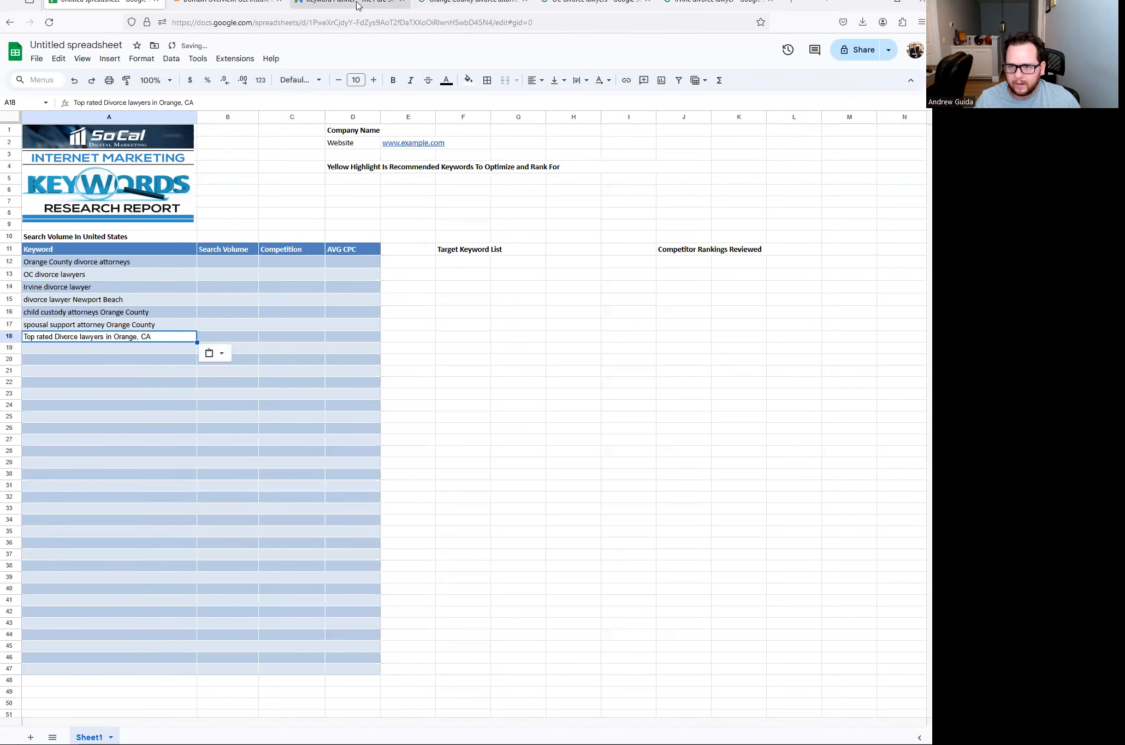
click(371, 6)
click(471, 6)
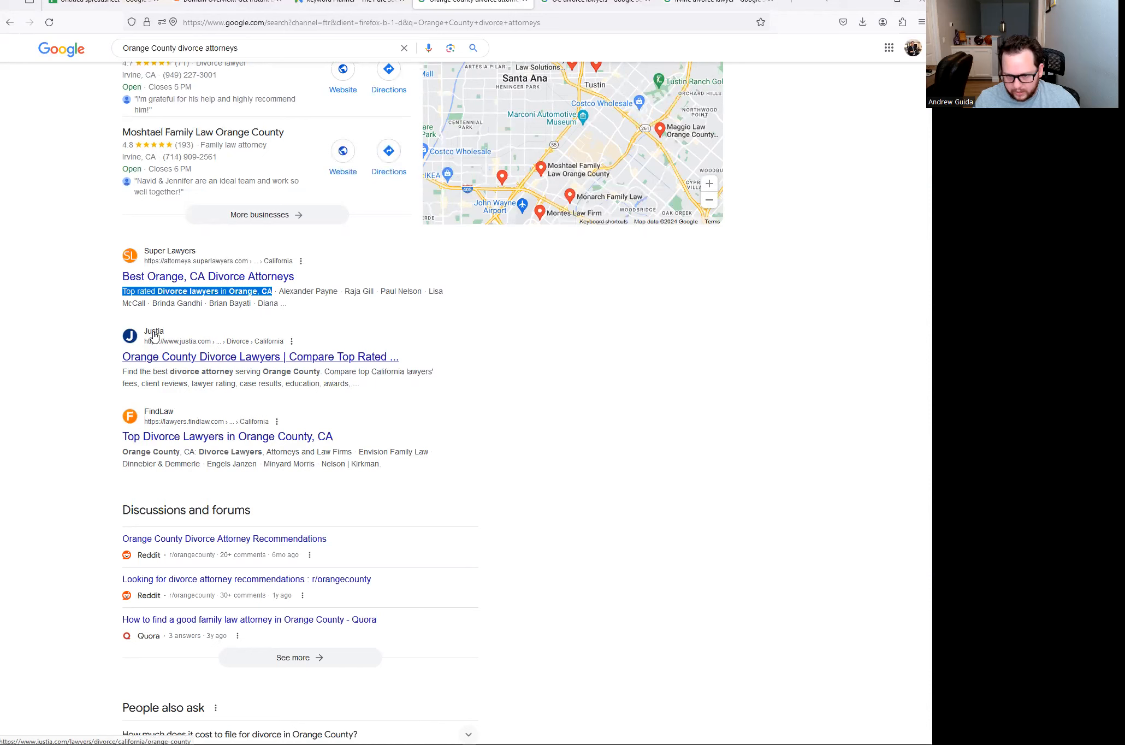
drag(123, 359, 279, 360)
key(ctrl+c)
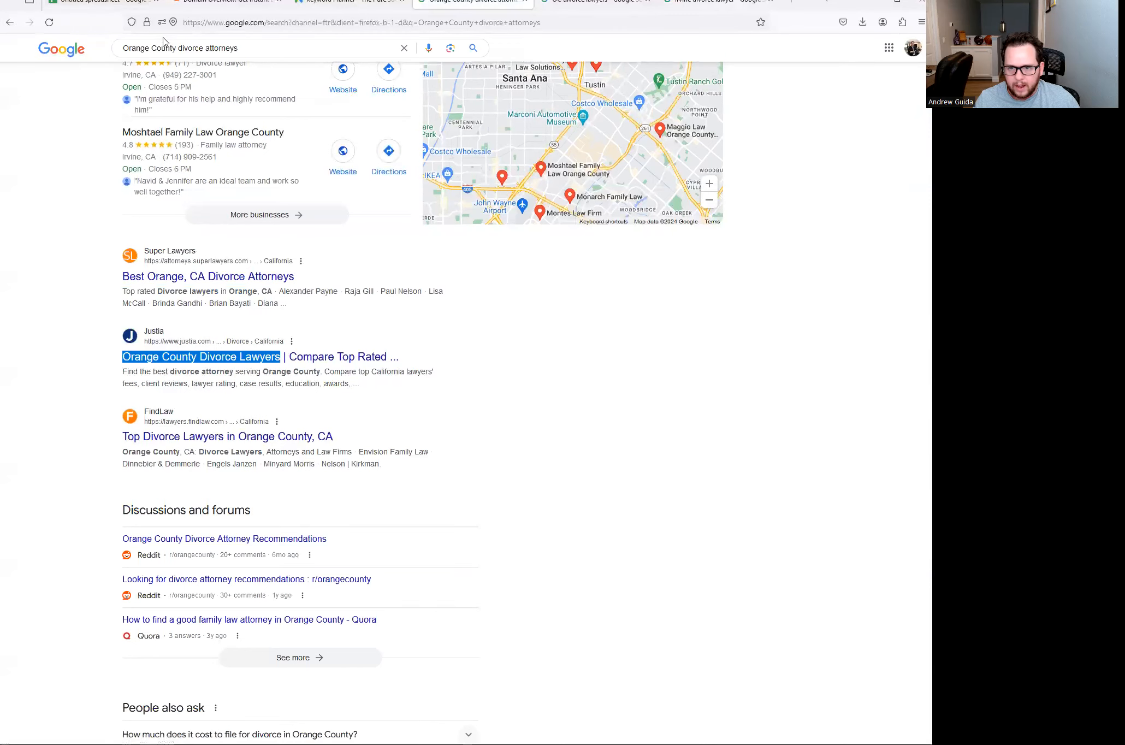
click(98, 2)
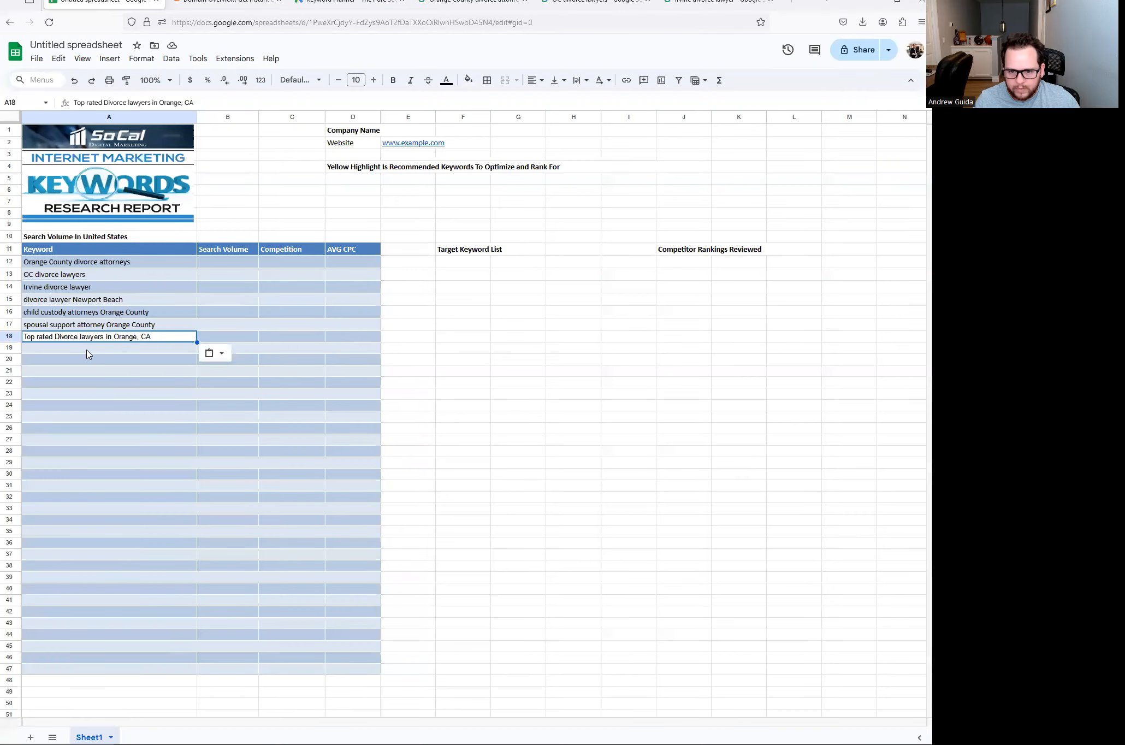
click(88, 350)
key(ctrl+v)
- Copy the FindLaw result title into A20
click(437, 4)
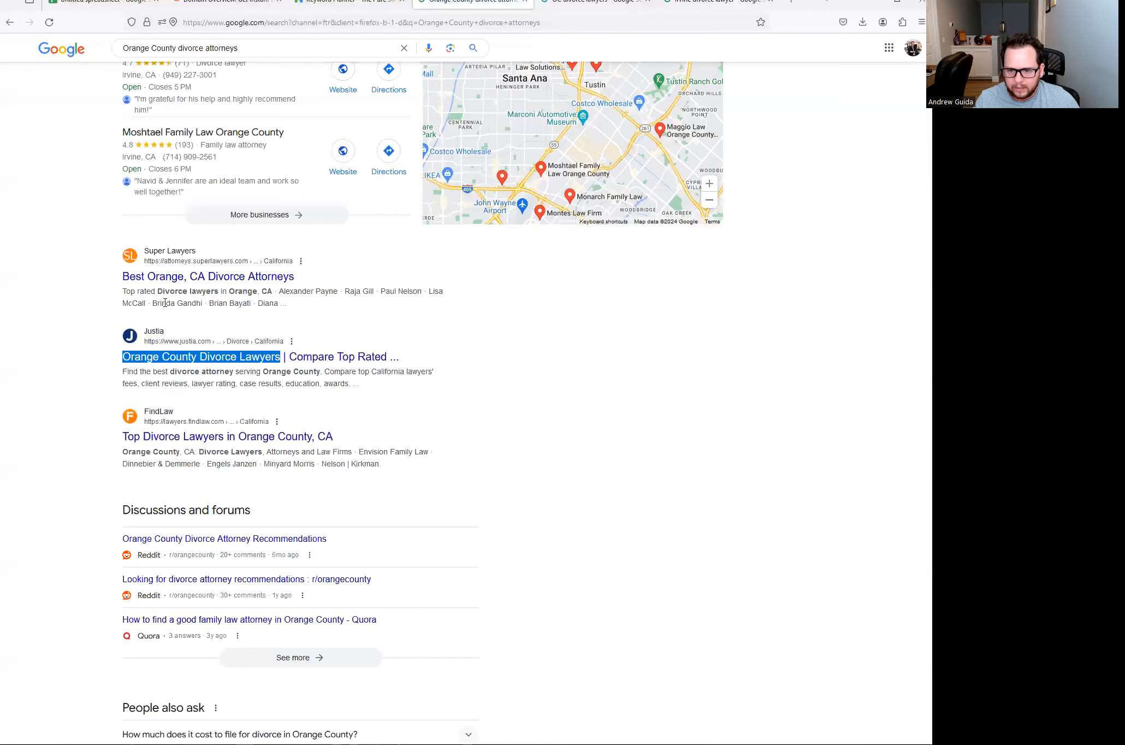
scroll(176, 389, down, 1)
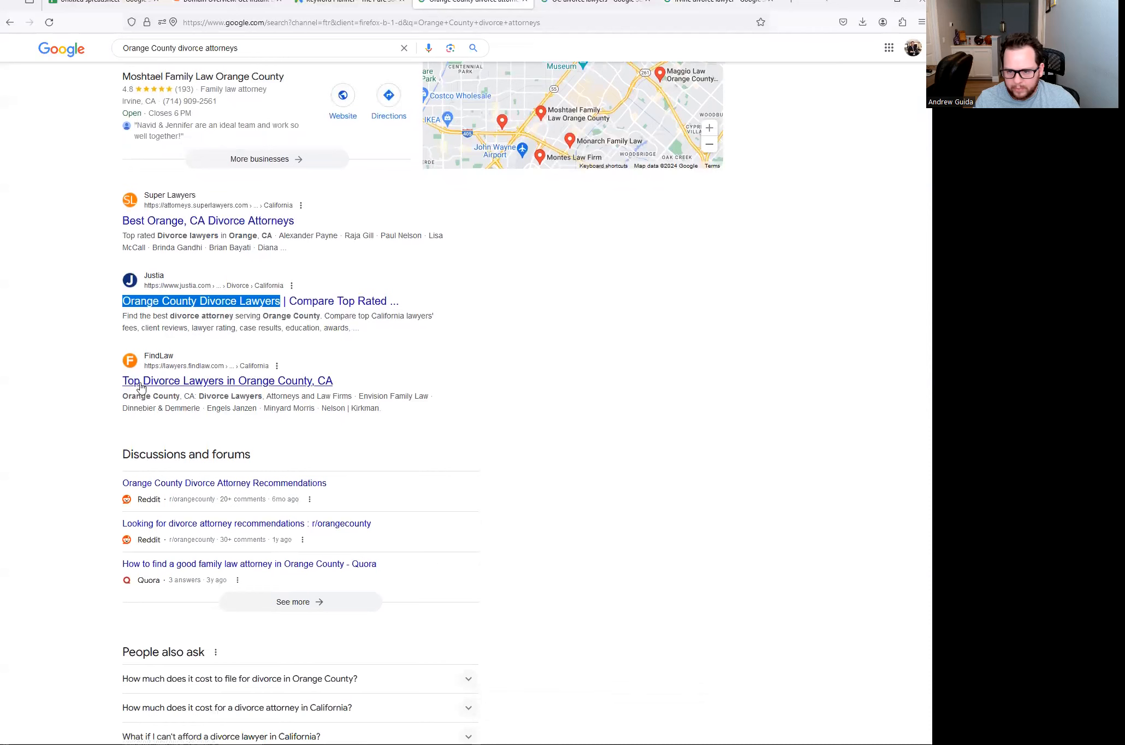
drag(121, 382, 334, 383)
key(ctrl+c)
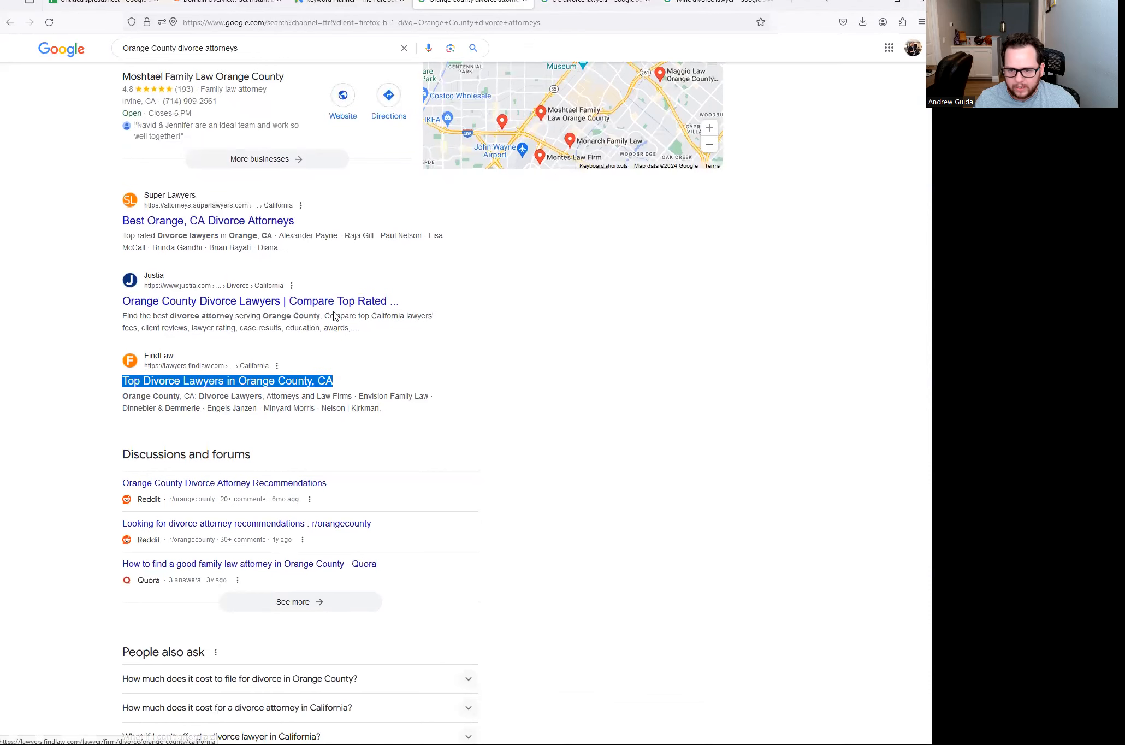
click(109, 4)
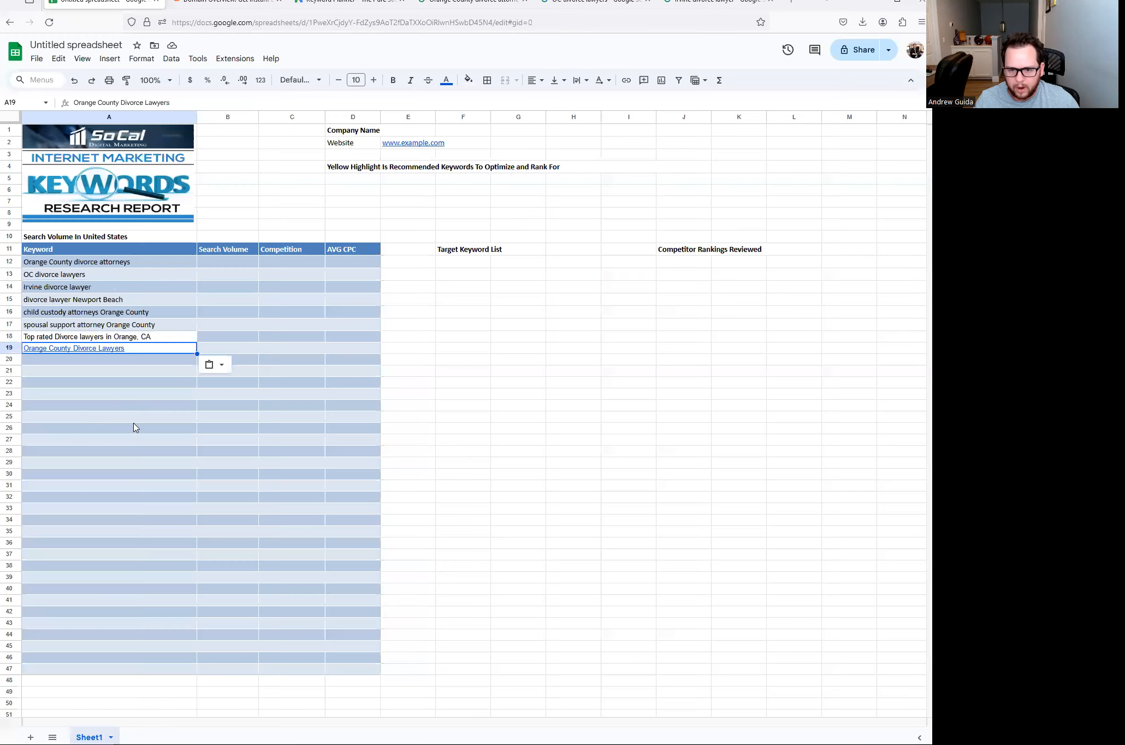
click(76, 358)
key(ctrl+v)
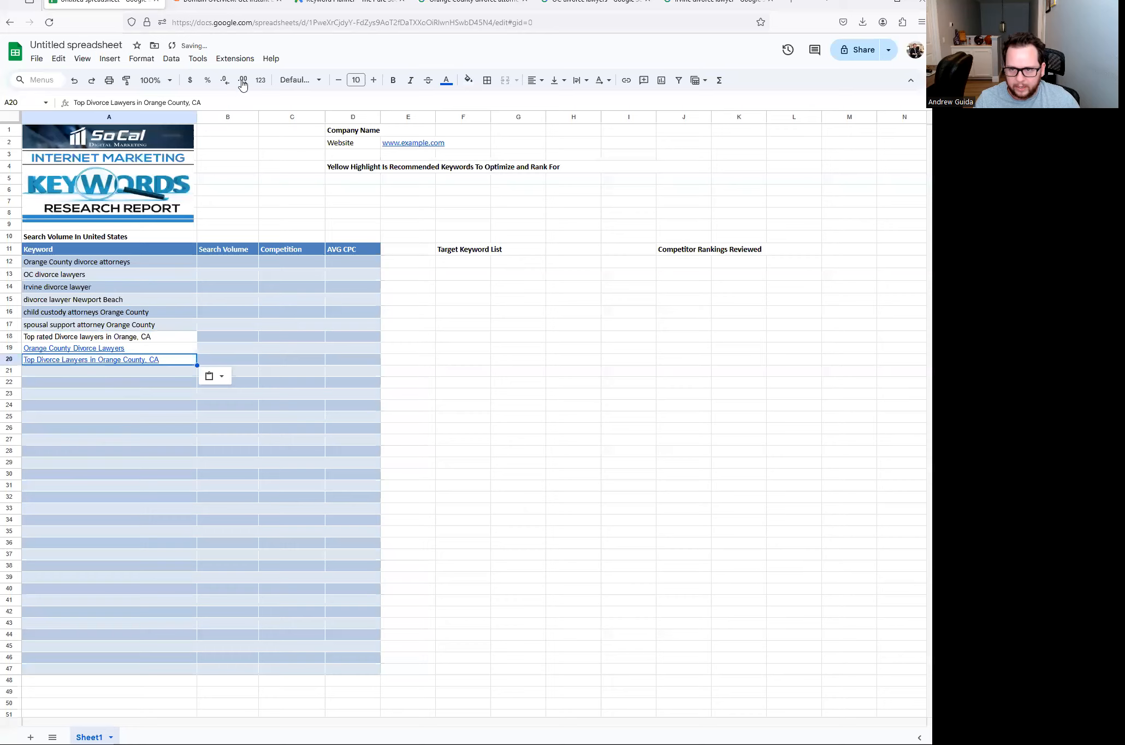
- Copy 'Irvine Family Attorney' from a result title into A21
click(449, 5)
scroll(202, 324, down, 6)
scroll(202, 324, down, 1)
scroll(213, 321, up, 1)
scroll(164, 311, down, 4)
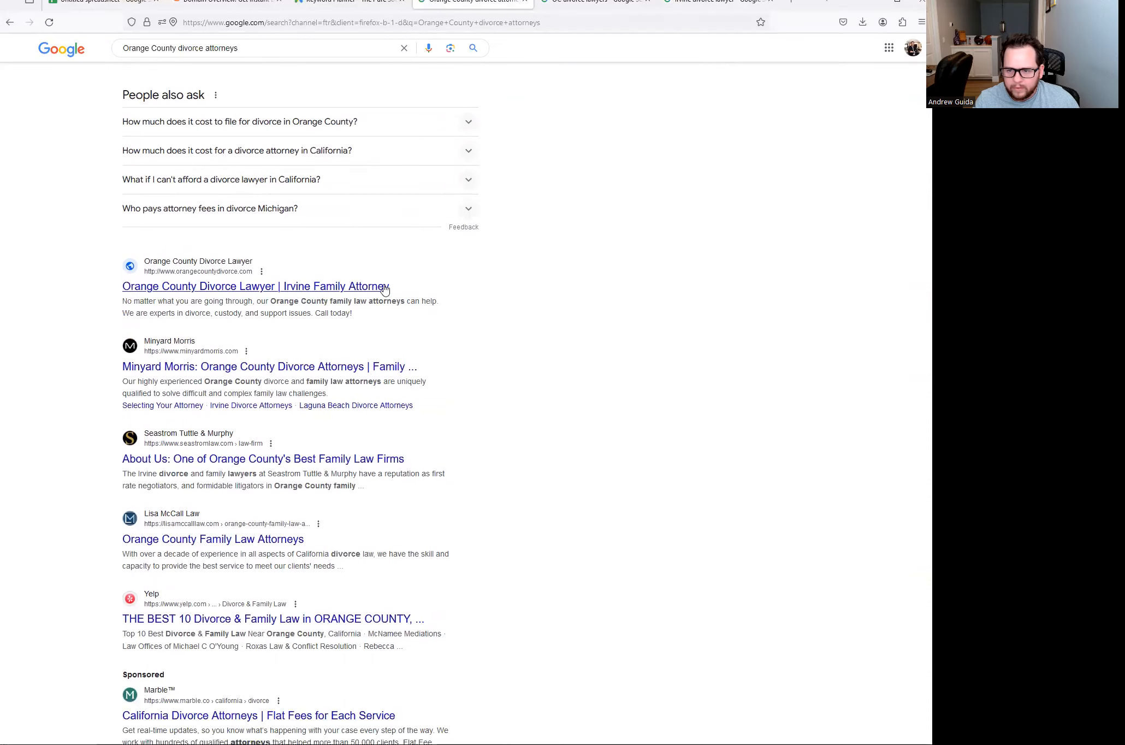
drag(397, 292, 286, 288)
key(ctrl+c)
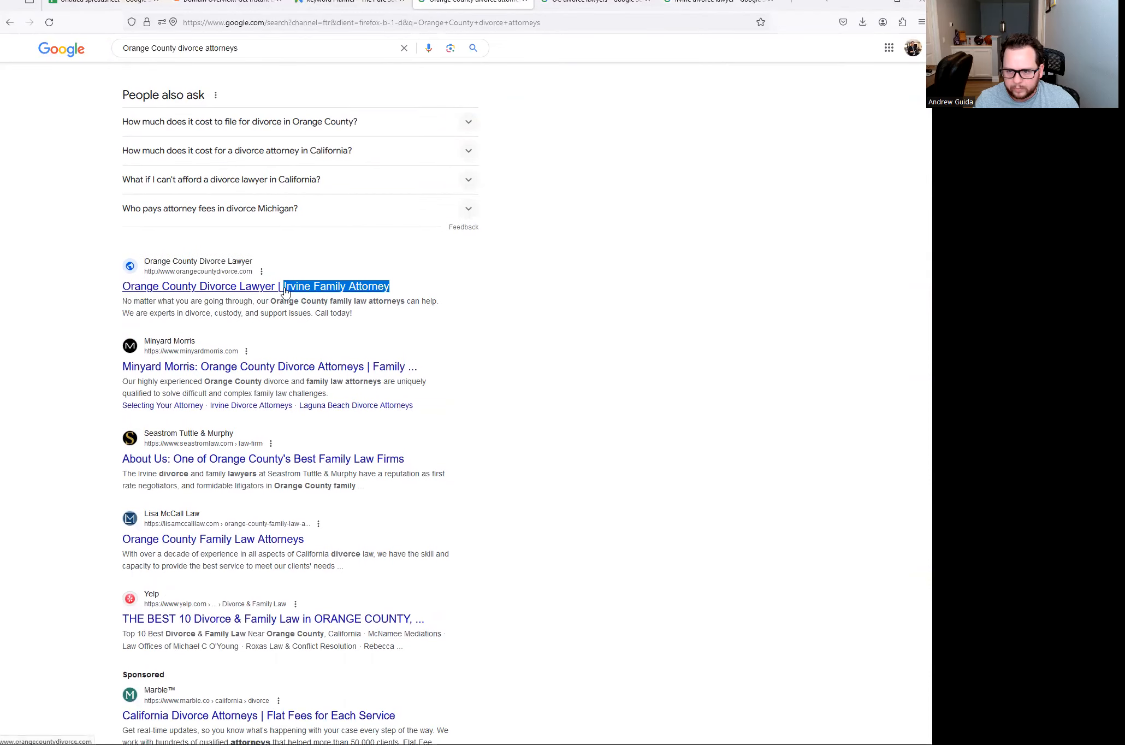
click(113, 5)
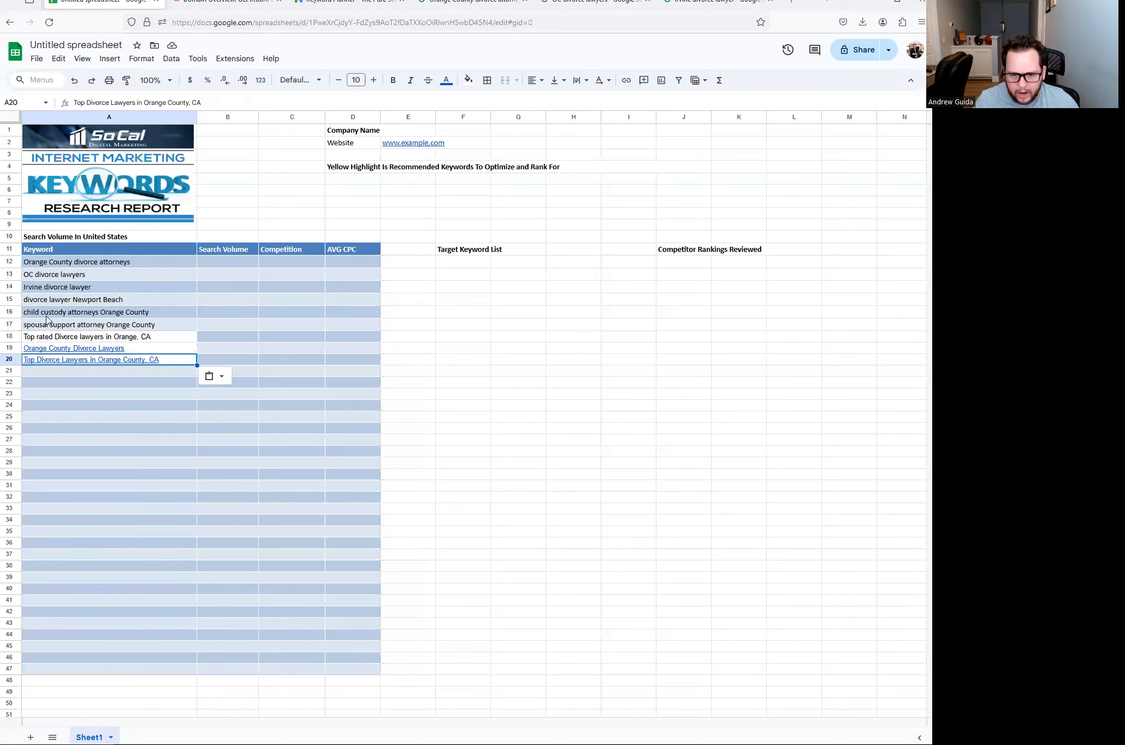
click(58, 290)
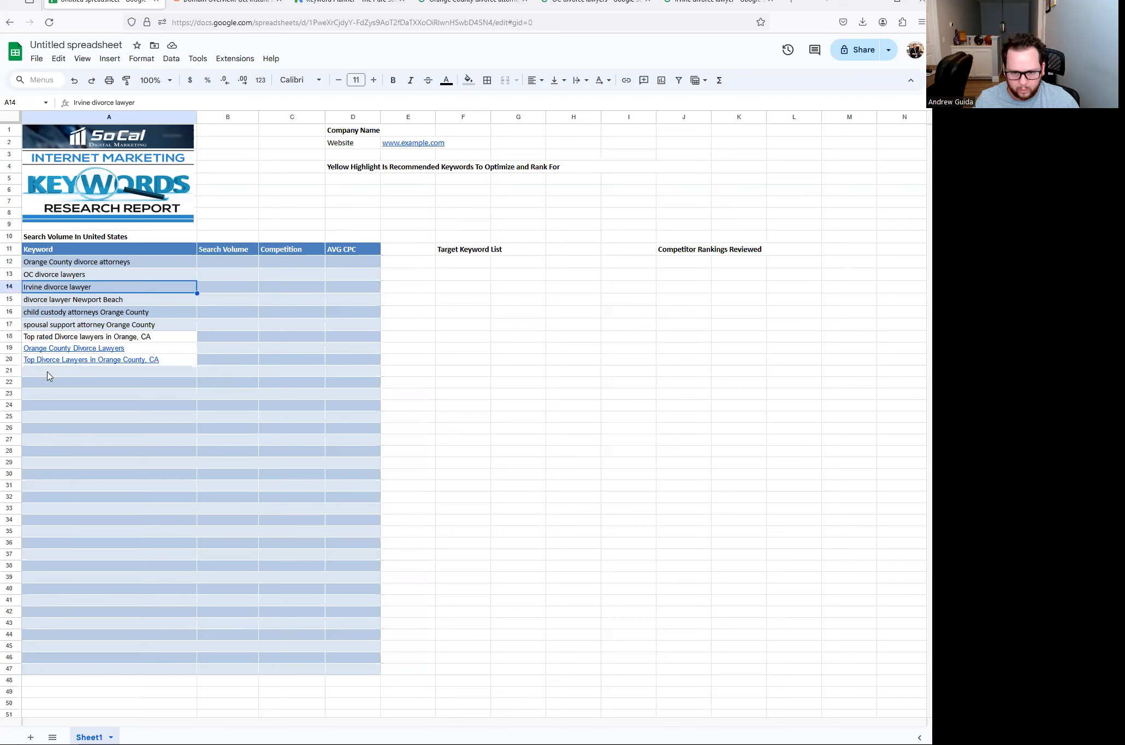
click(48, 371)
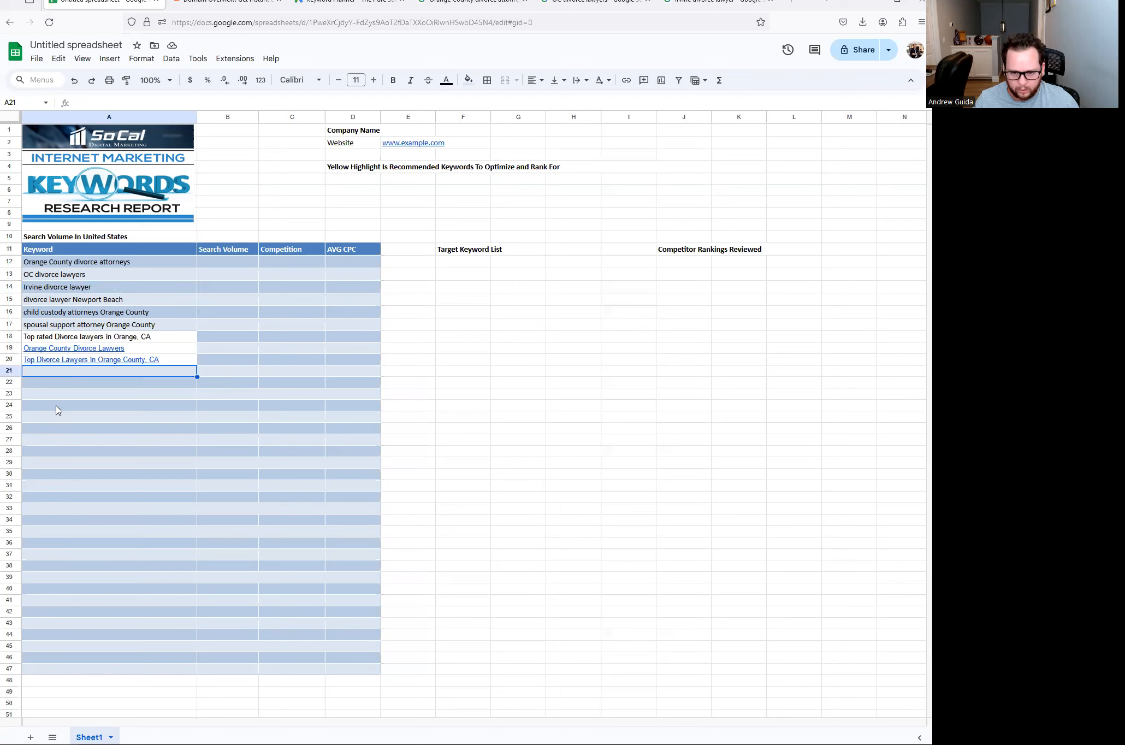
key(ctrl+v)
- Copy Seastrom's 'Orange County's Best Family Law Firms' title into A22
click(437, 6)
scroll(181, 290, down, 2)
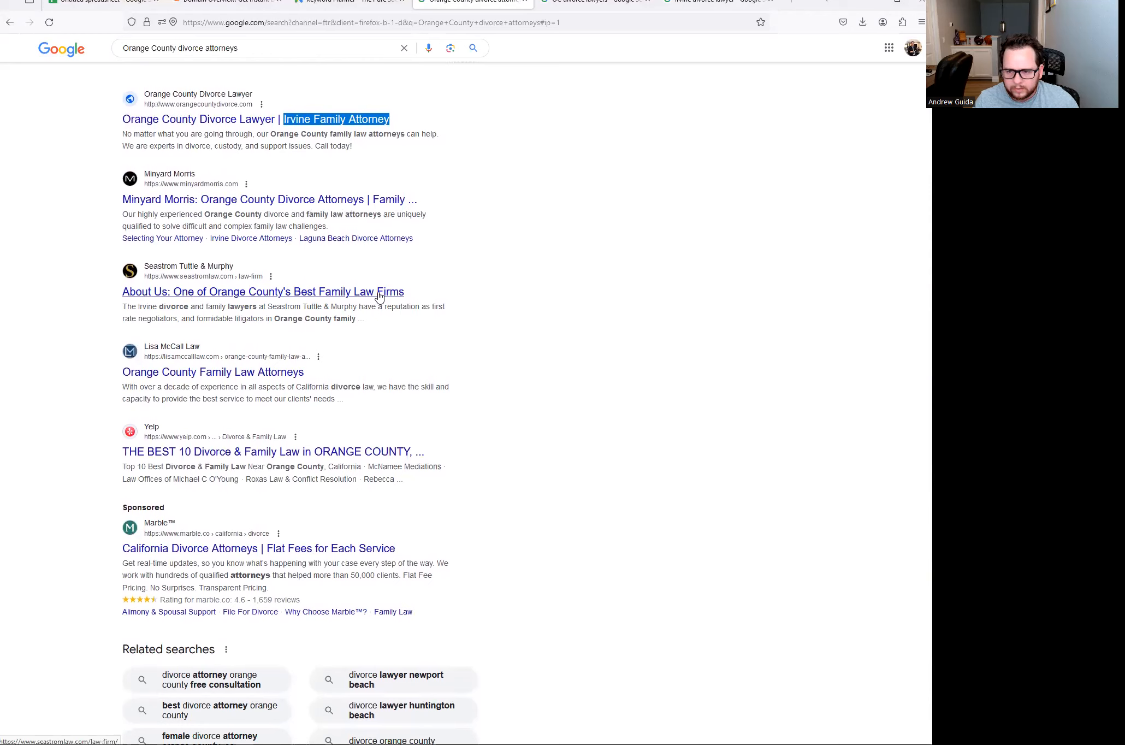
drag(422, 295, 211, 293)
key(ctrl+c)
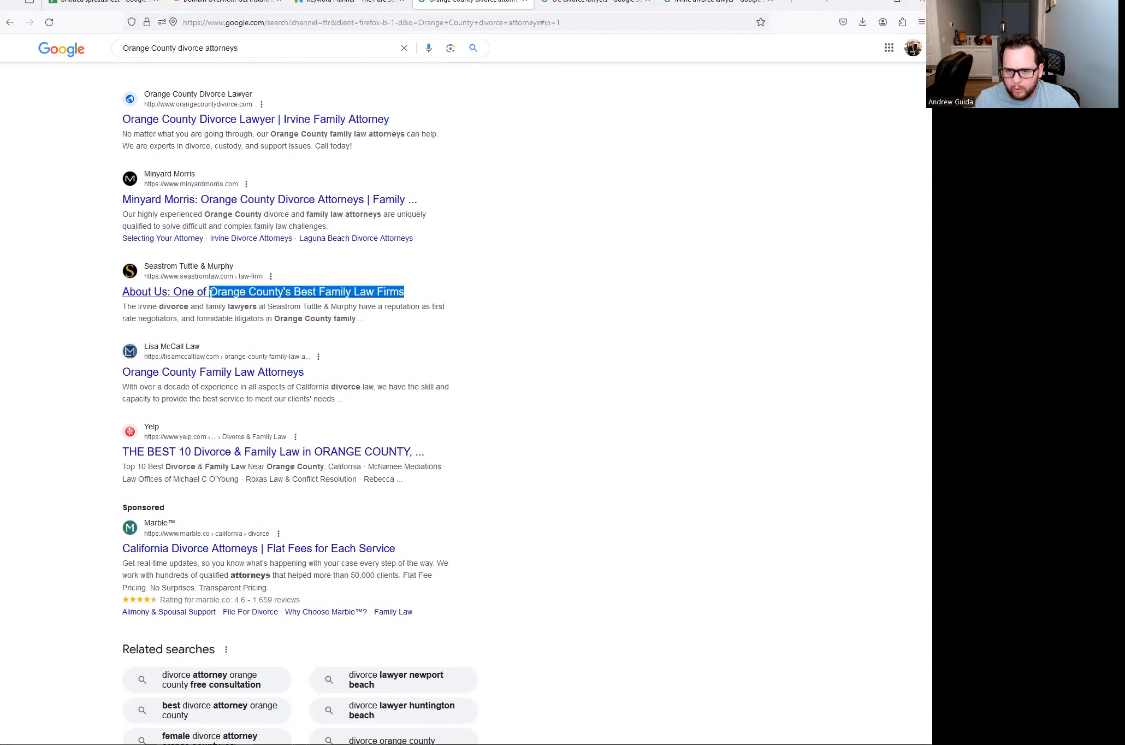
click(214, 5)
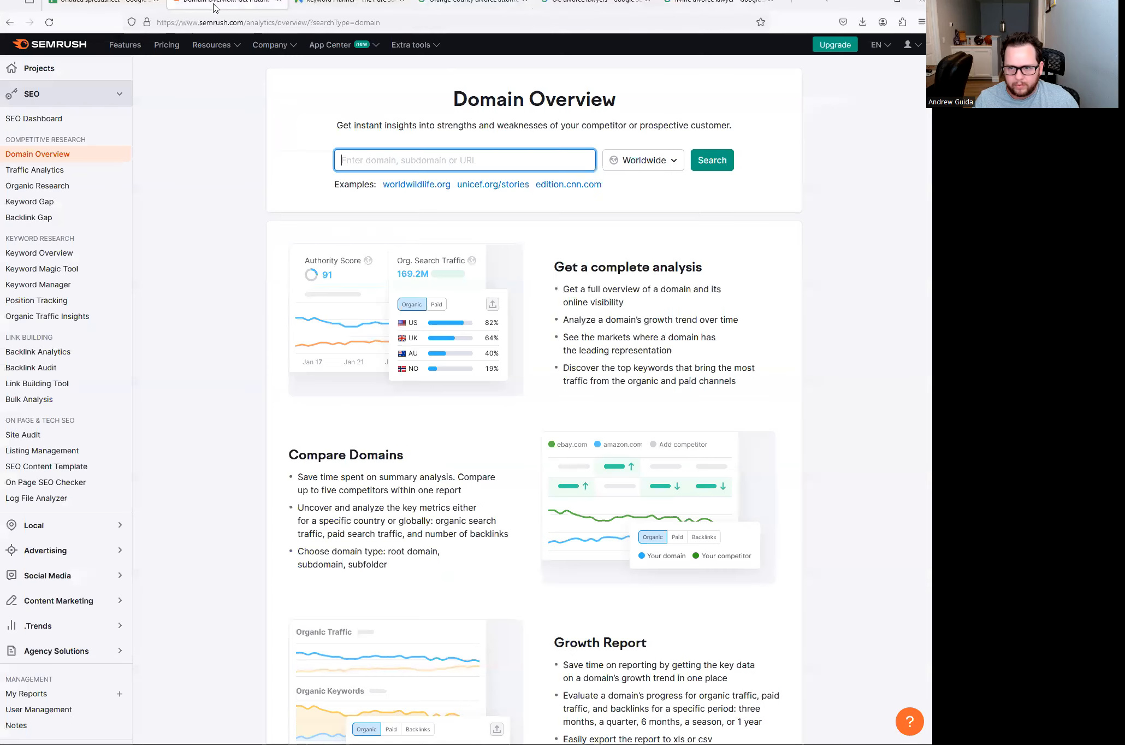
click(126, 7)
click(65, 383)
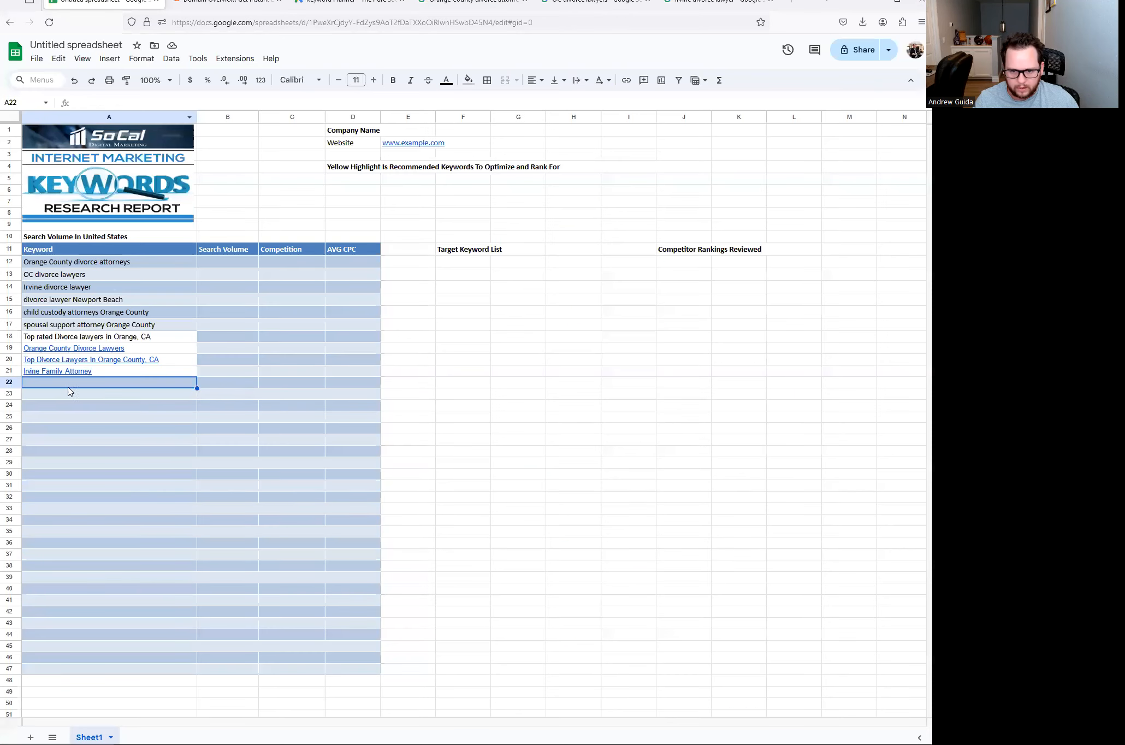
key(ctrl+v)
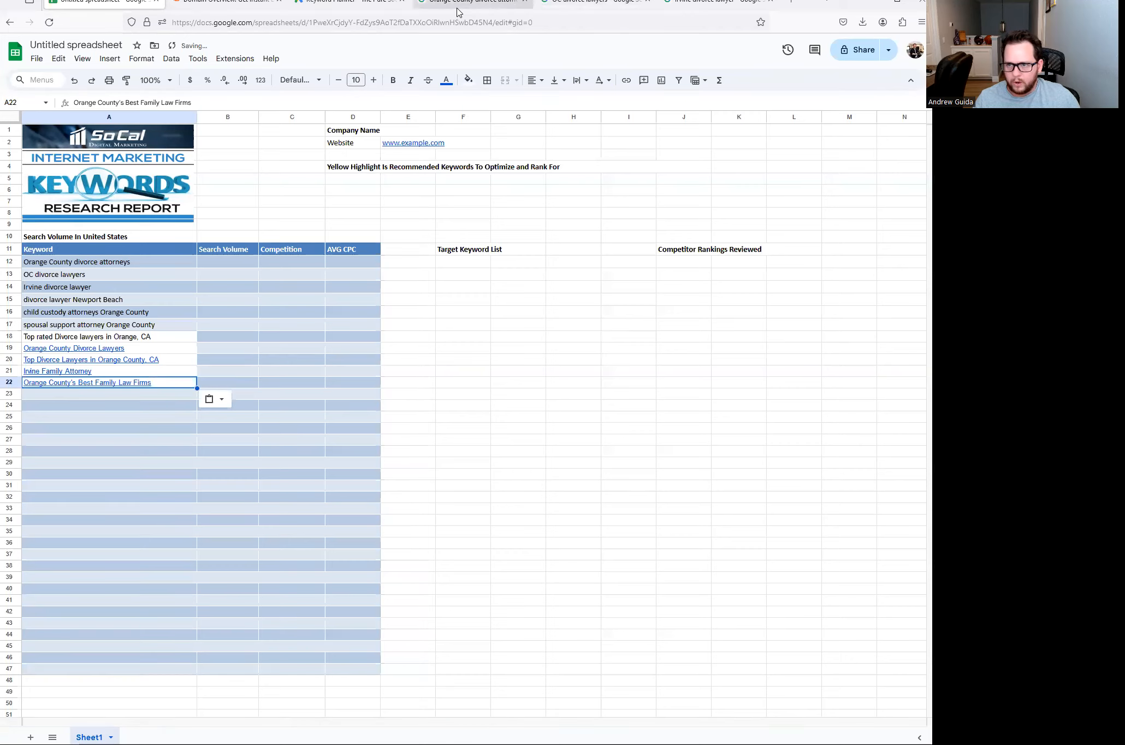
click(458, 6)
scroll(219, 338, down, 6)
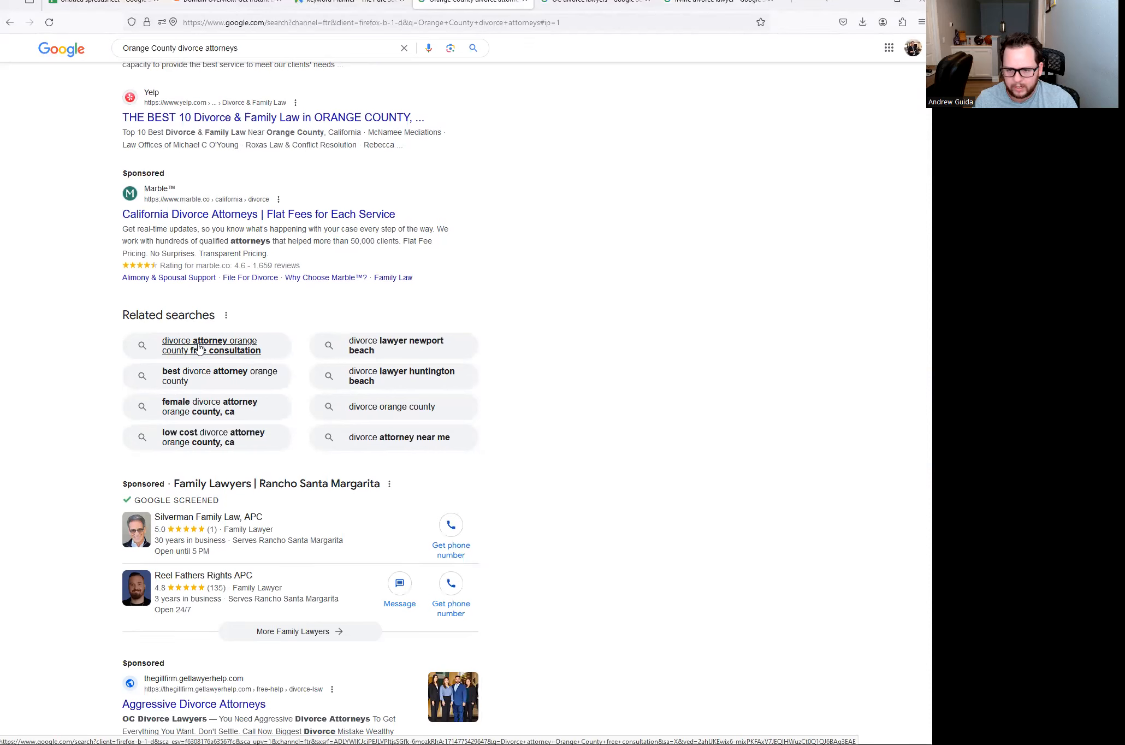
- Open the free-consultation, female and low-cost divorce attorney related searches in new tabs
middle_click(208, 344)
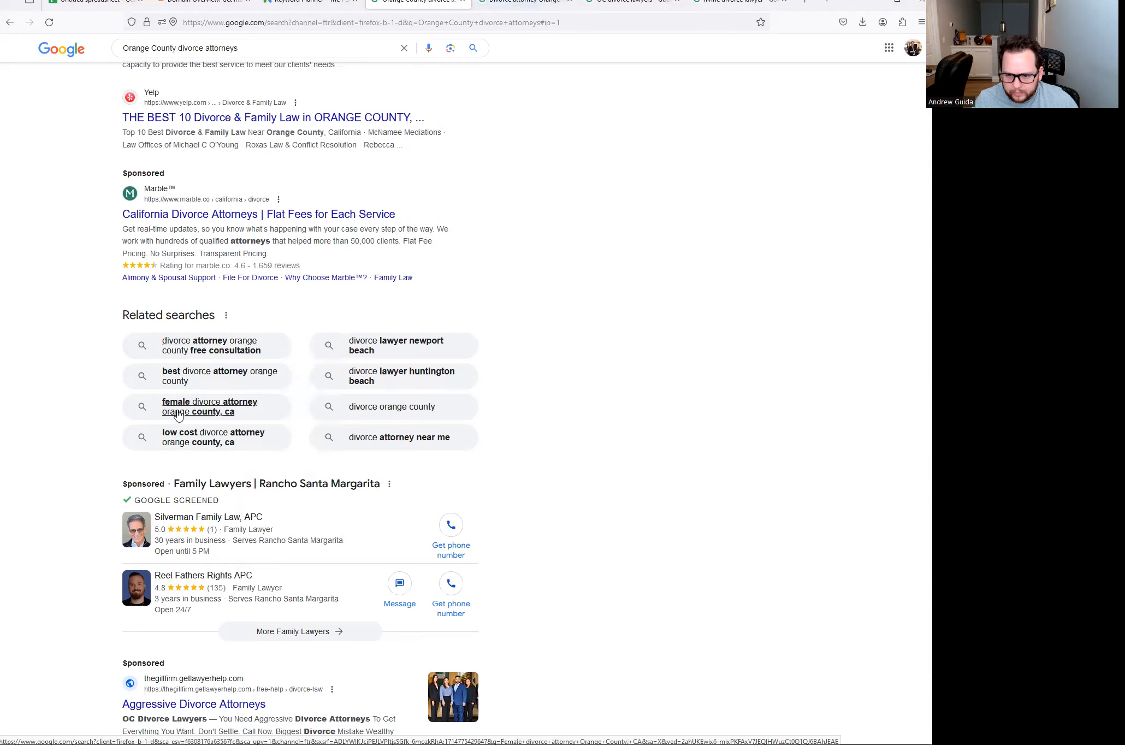
right_click(206, 404)
click(242, 412)
right_click(184, 439)
click(216, 448)
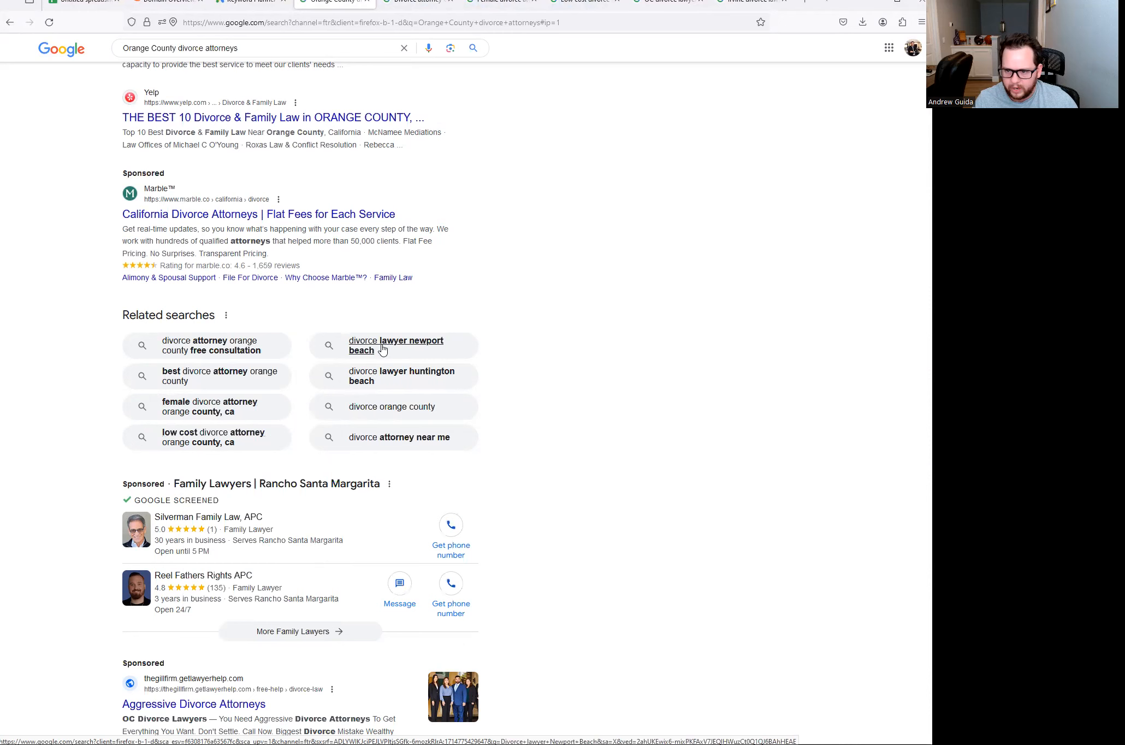
- Paste the free-consultation divorce attorney query into A23
click(416, 4)
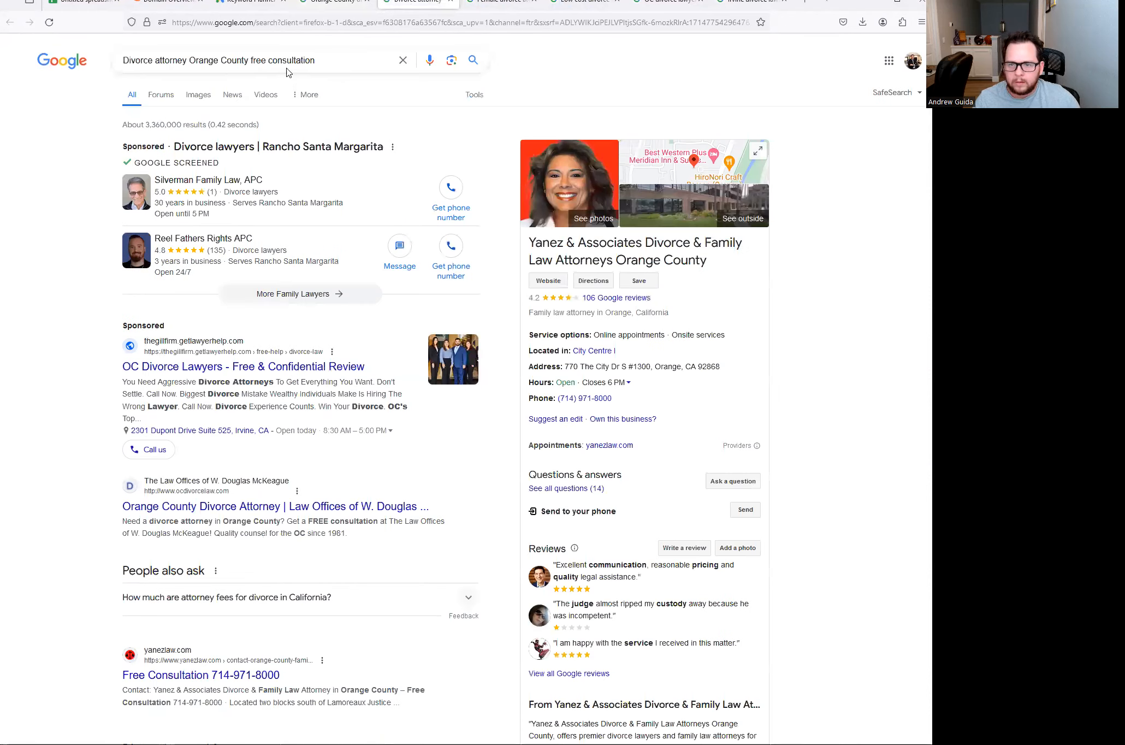
click(284, 60)
key(ctrl+a)
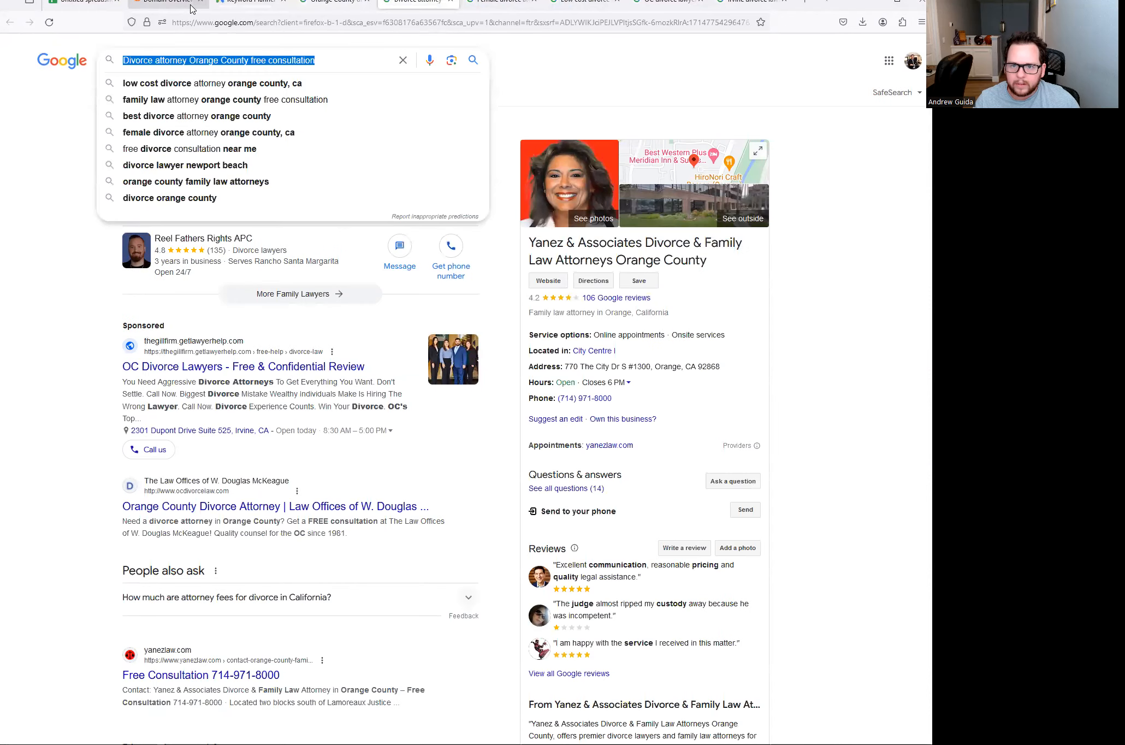
key(ctrl+1)
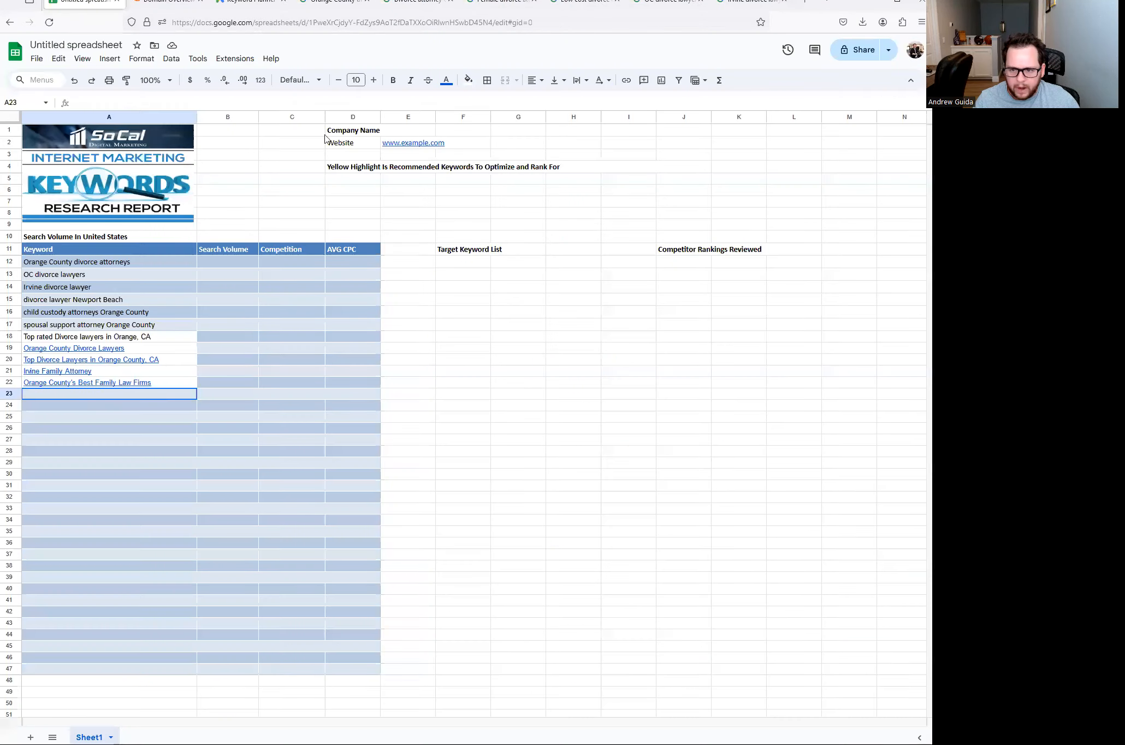
text(Female divorce attorney Orange County, CA)
- Paste 'Female divorce attorney Orange County, CA' into A24
click(483, 8)
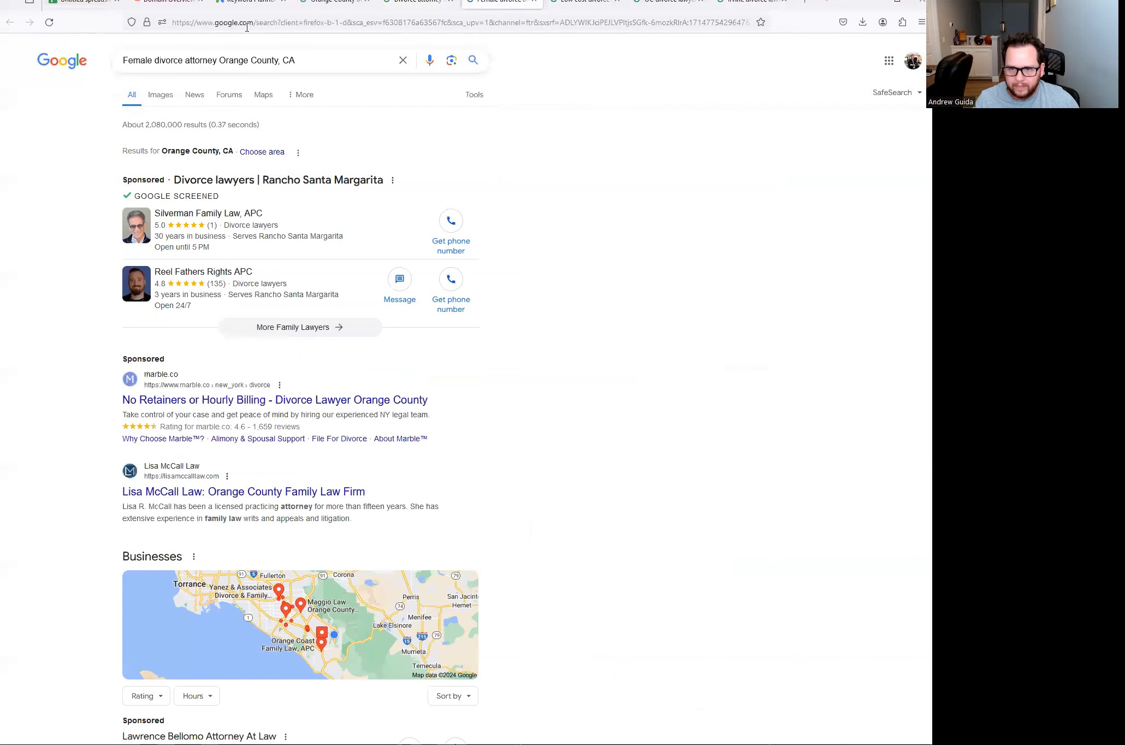
triple_click(302, 56)
key(ctrl+c)
click(82, 5)
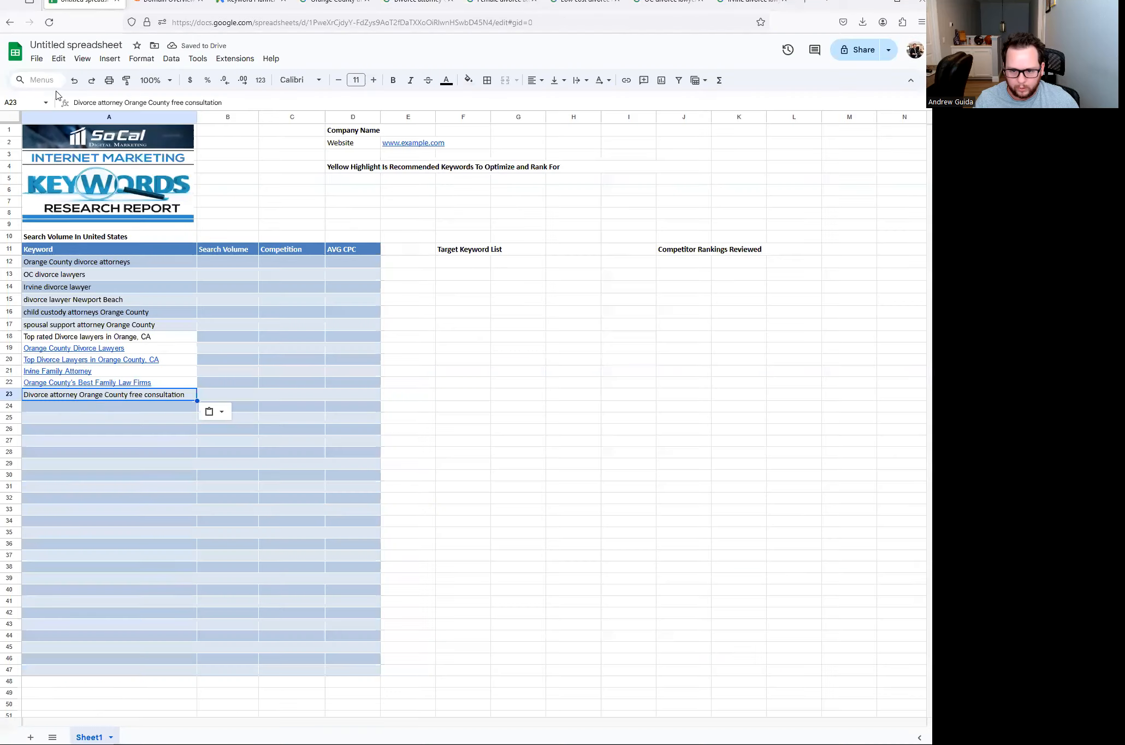
click(83, 410)
key(ctrl+v)
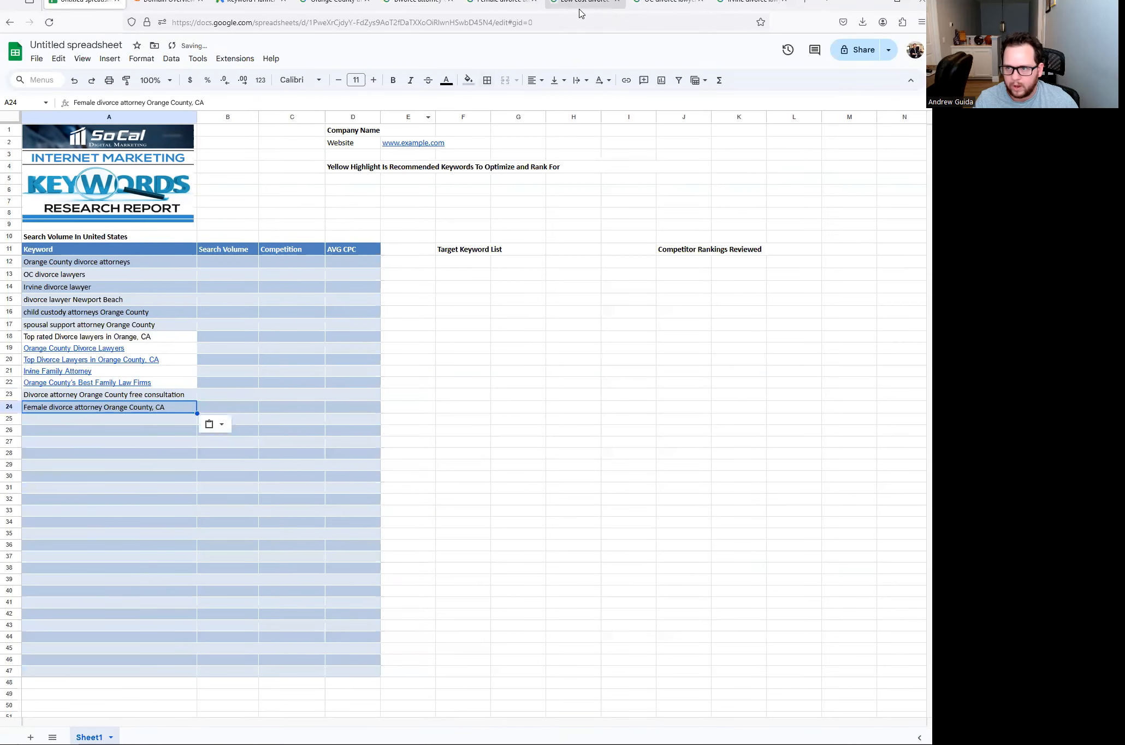
- Paste 'Low cost divorce attorney Orange County, CA' into A25 and close the related-search tabs
click(582, 8)
triple_click(261, 61)
key(ctrl+c)
click(82, 5)
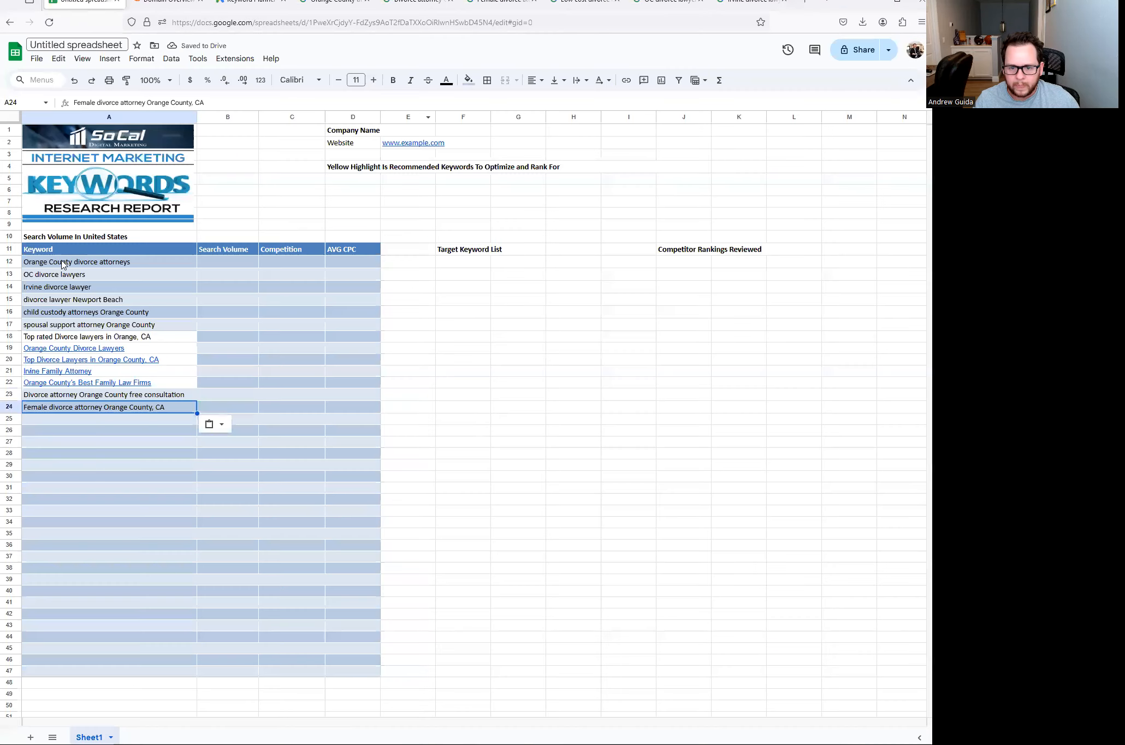
click(88, 421)
key(ctrl+v)
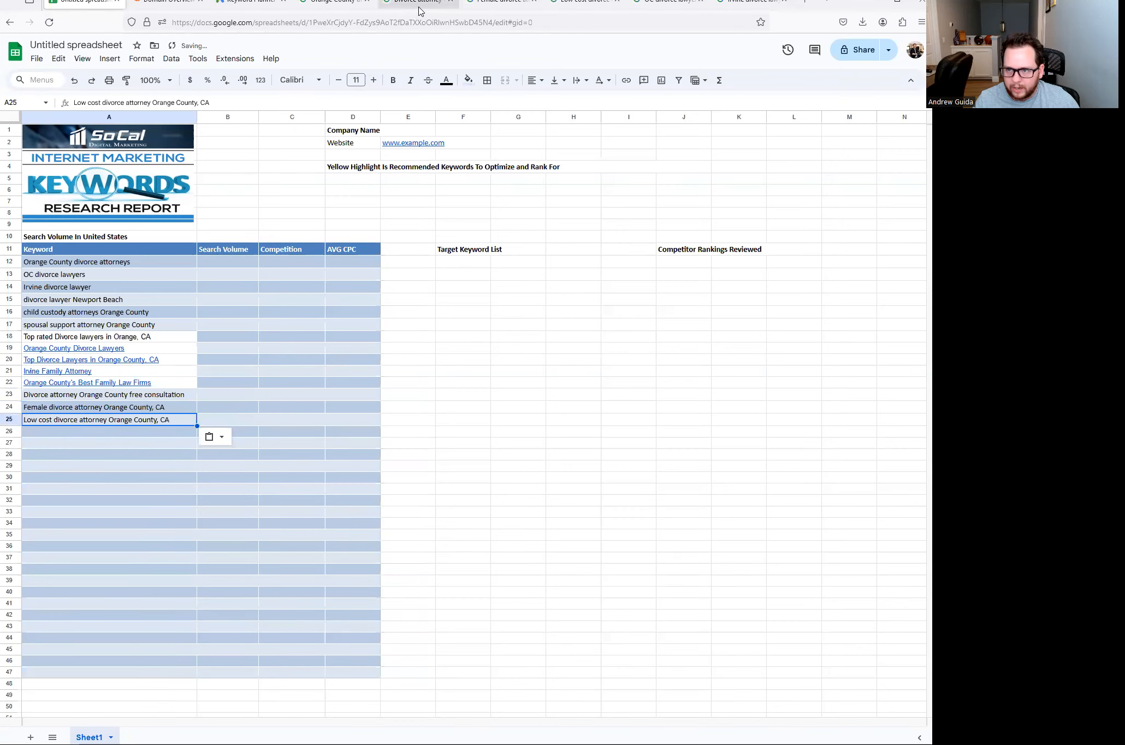
click(437, 7)
click(452, 5)
click(452, 5)
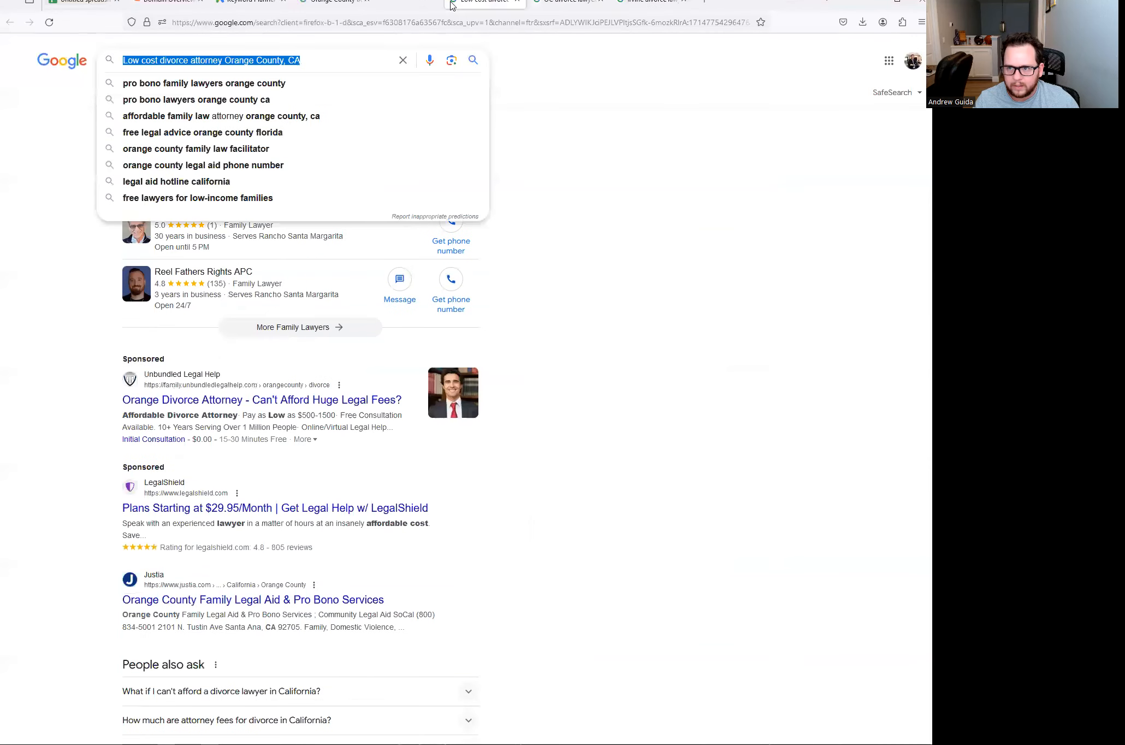
click(451, 5)
- Close the Orange County divorce attorneys results tab
click(332, 3)
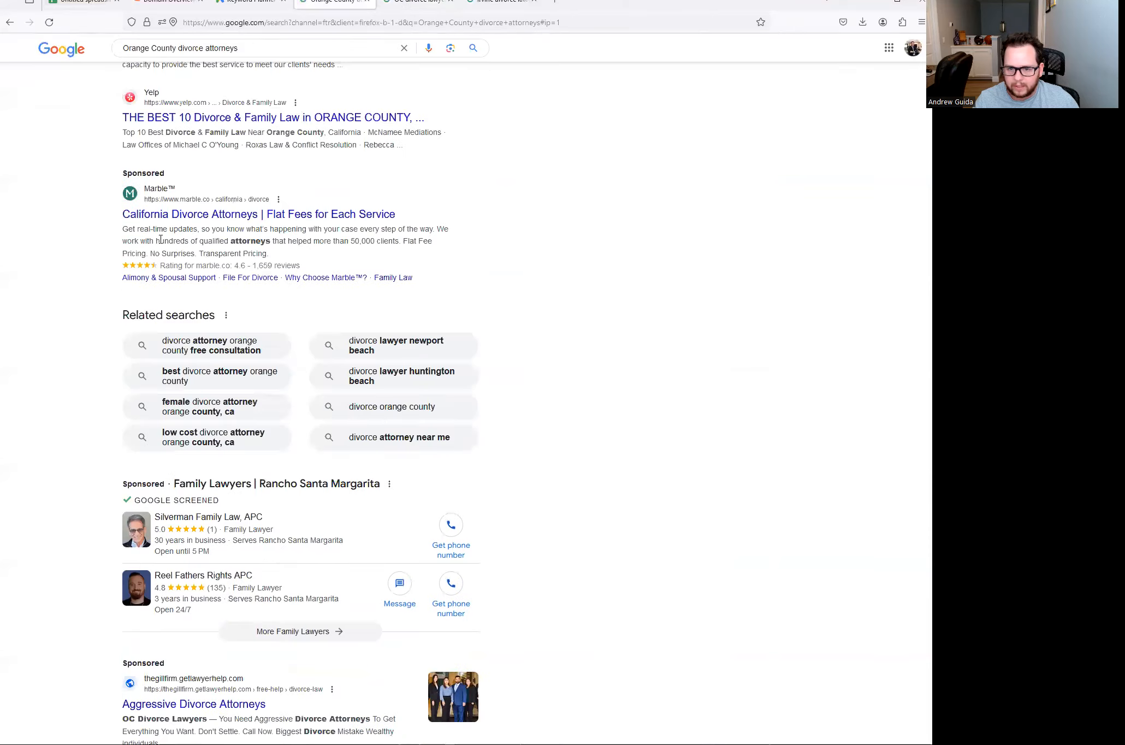
scroll(248, 342, up, 15)
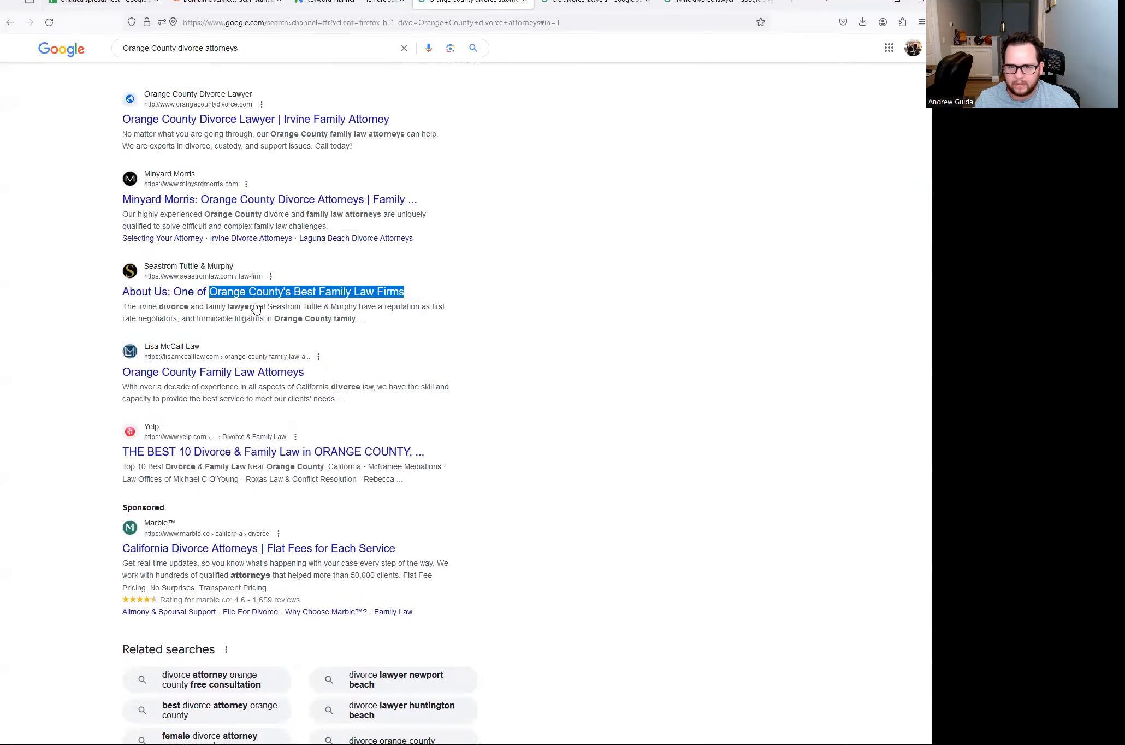
scroll(485, 83, up, 2)
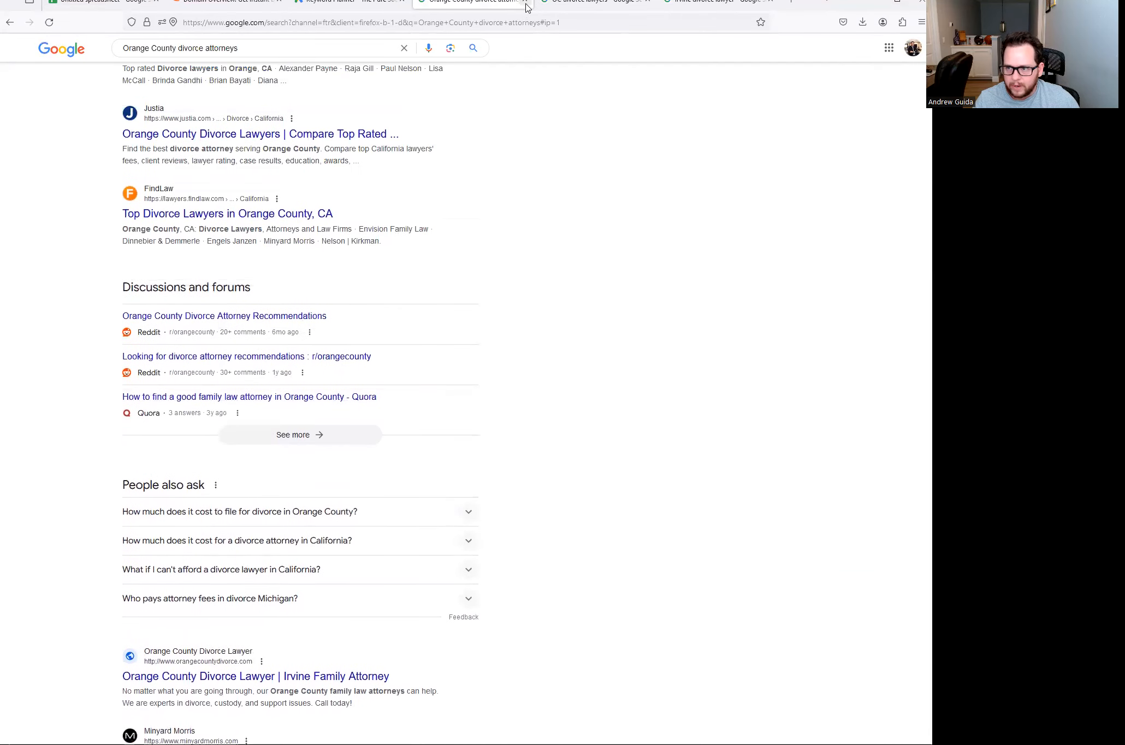
click(524, 2)
- Open the Orange County Divorce Lawyer result from the OC divorce lawyers search in a background tab
scroll(220, 178, down, 1)
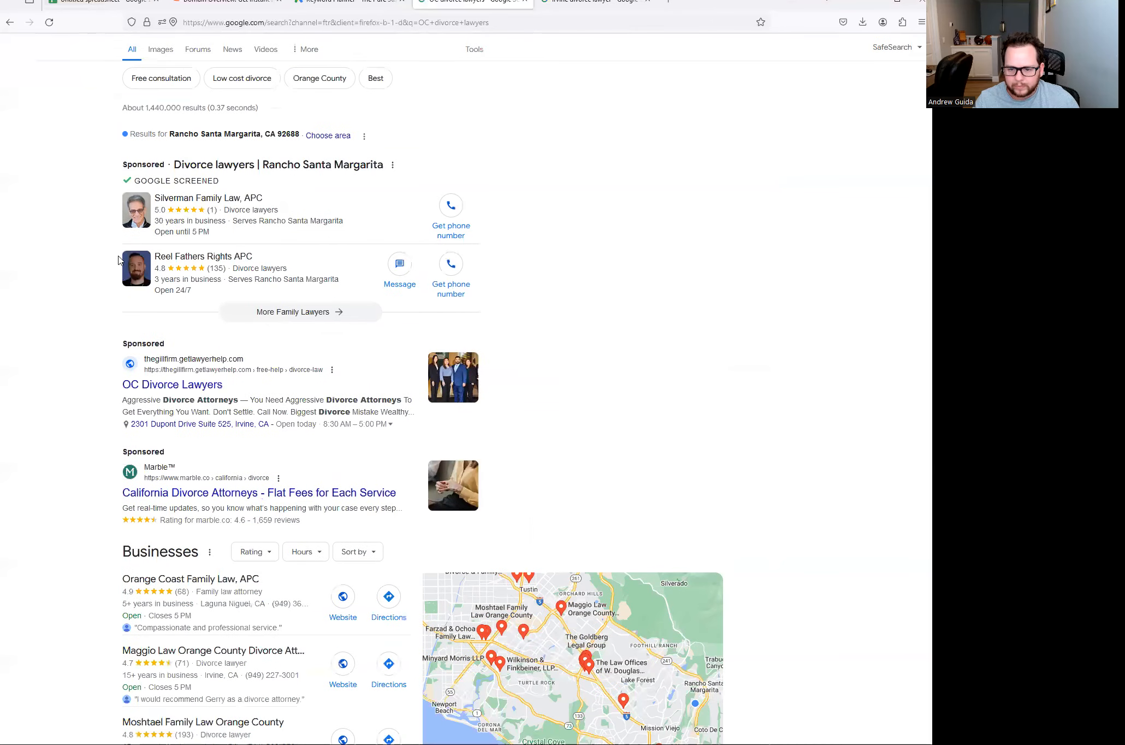
scroll(118, 259, down, 10)
scroll(224, 278, down, 4)
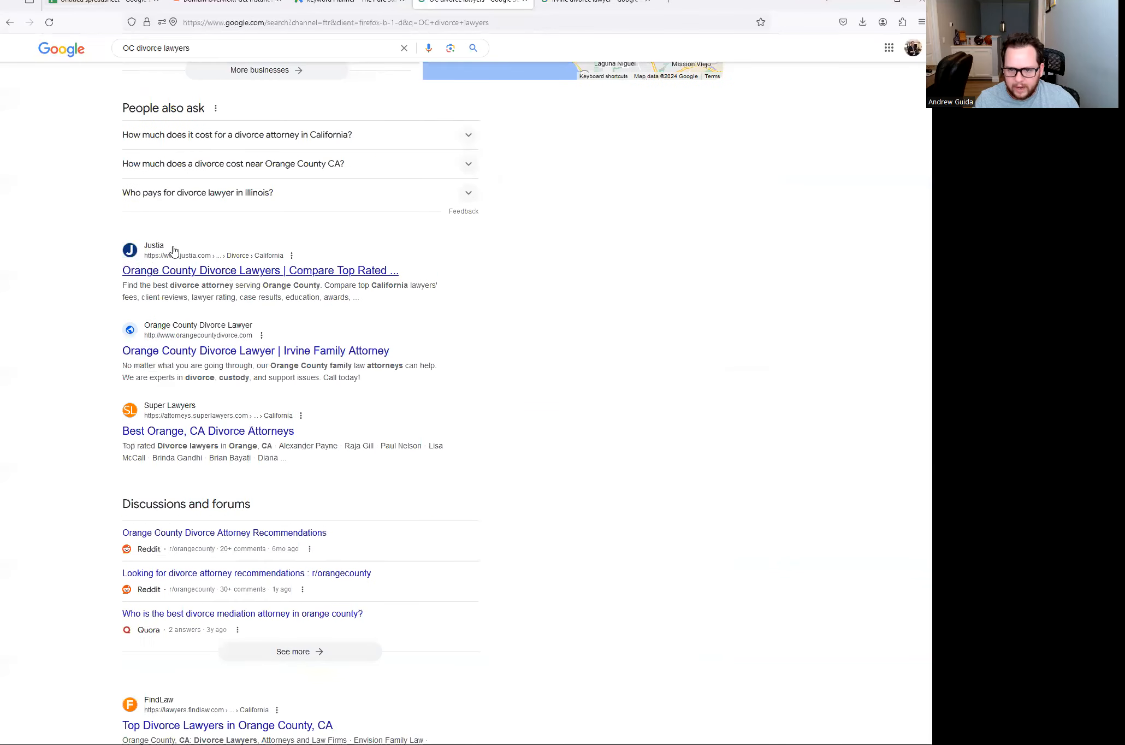
scroll(174, 250, down, 1)
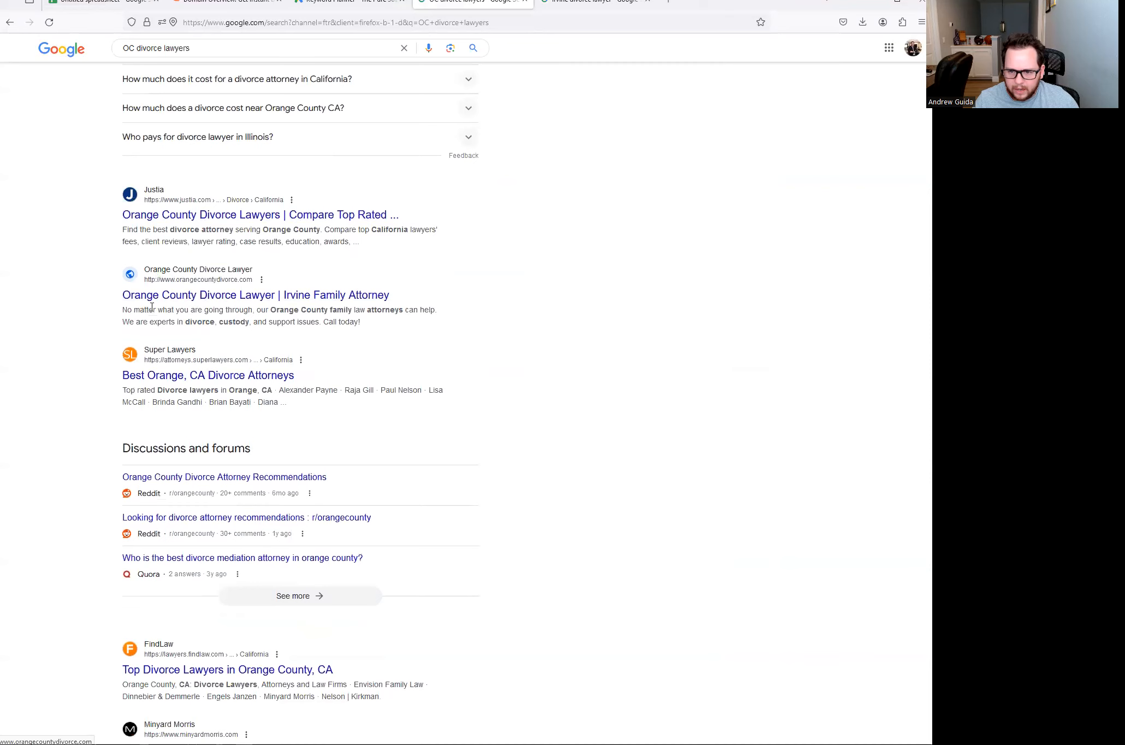
scroll(279, 273, down, 2)
scroll(277, 273, down, 5)
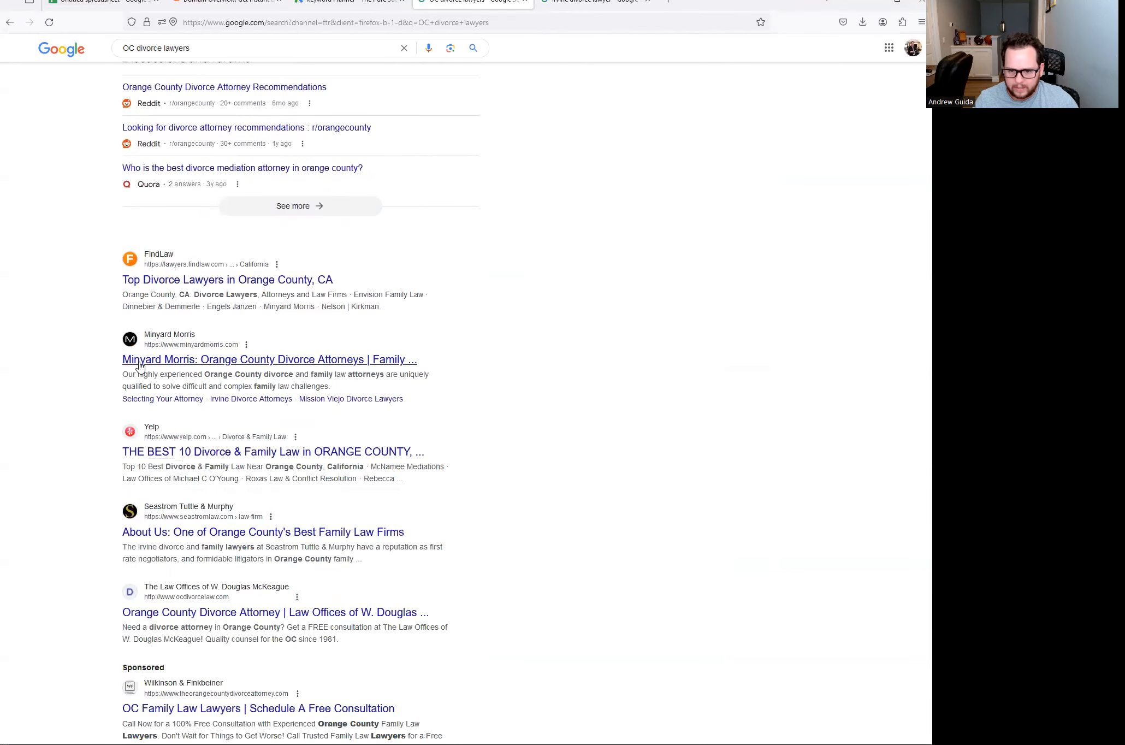
scroll(164, 383, down, 4)
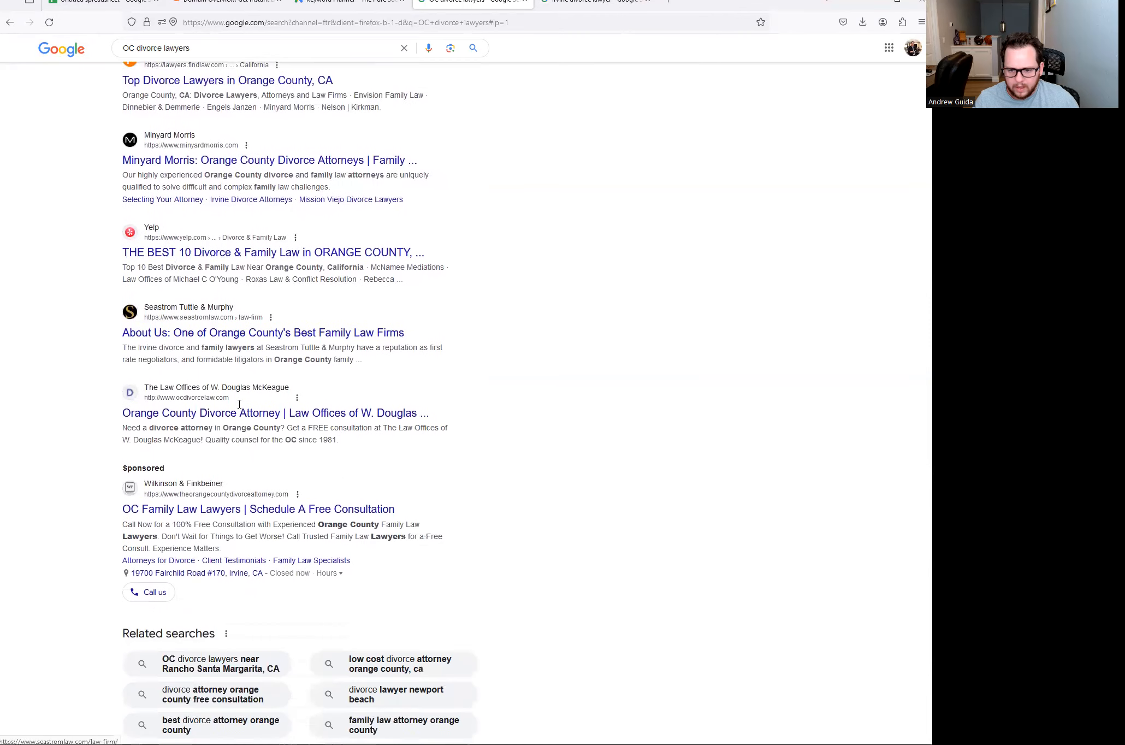
scroll(239, 404, down, 1)
scroll(207, 404, up, 14)
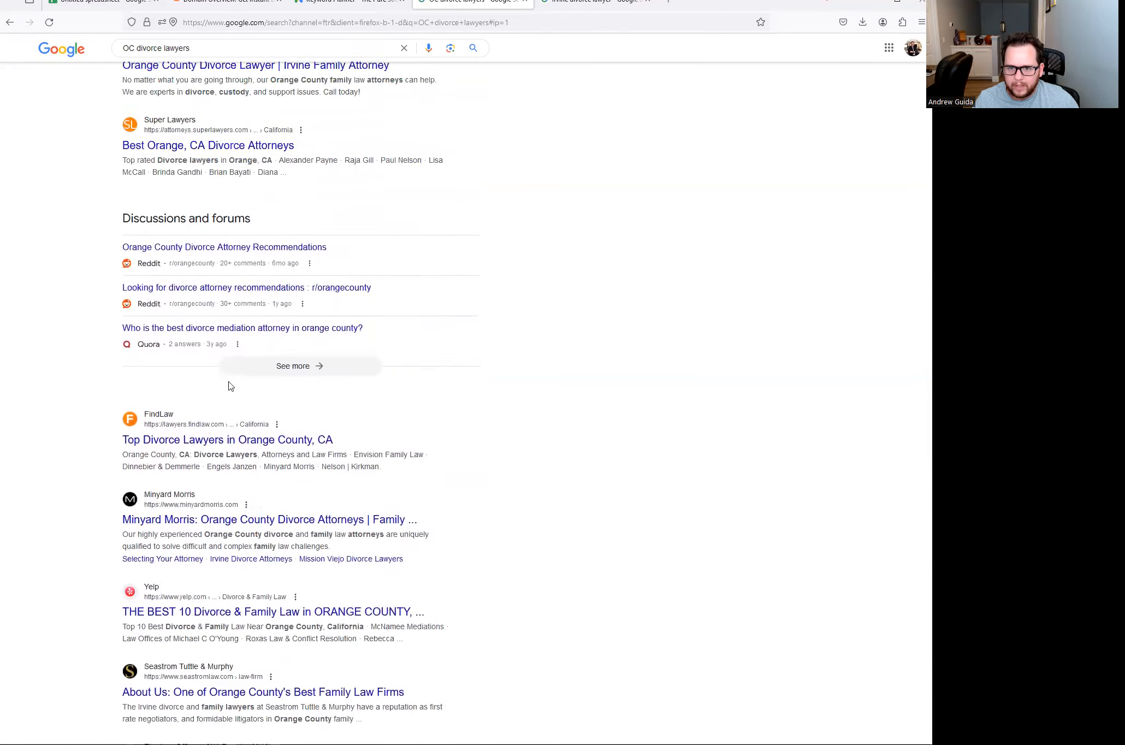
scroll(244, 292, up, 1)
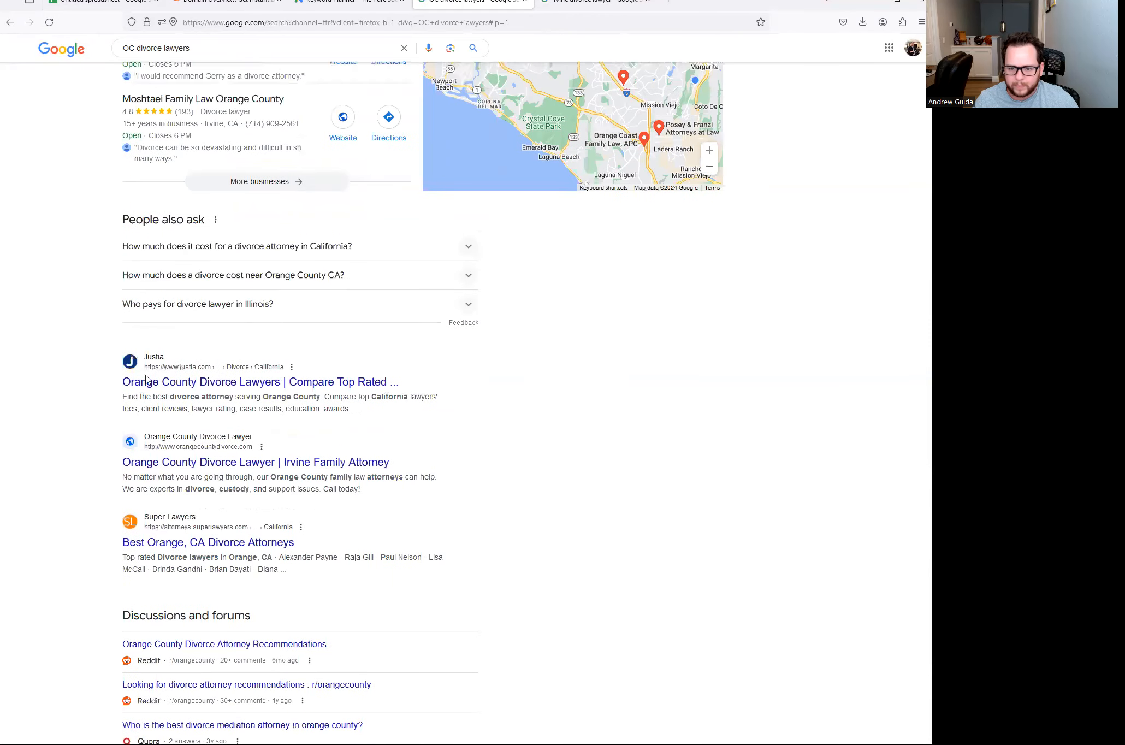
scroll(98, 322, down, 2)
right_click(216, 359)
click(245, 367)
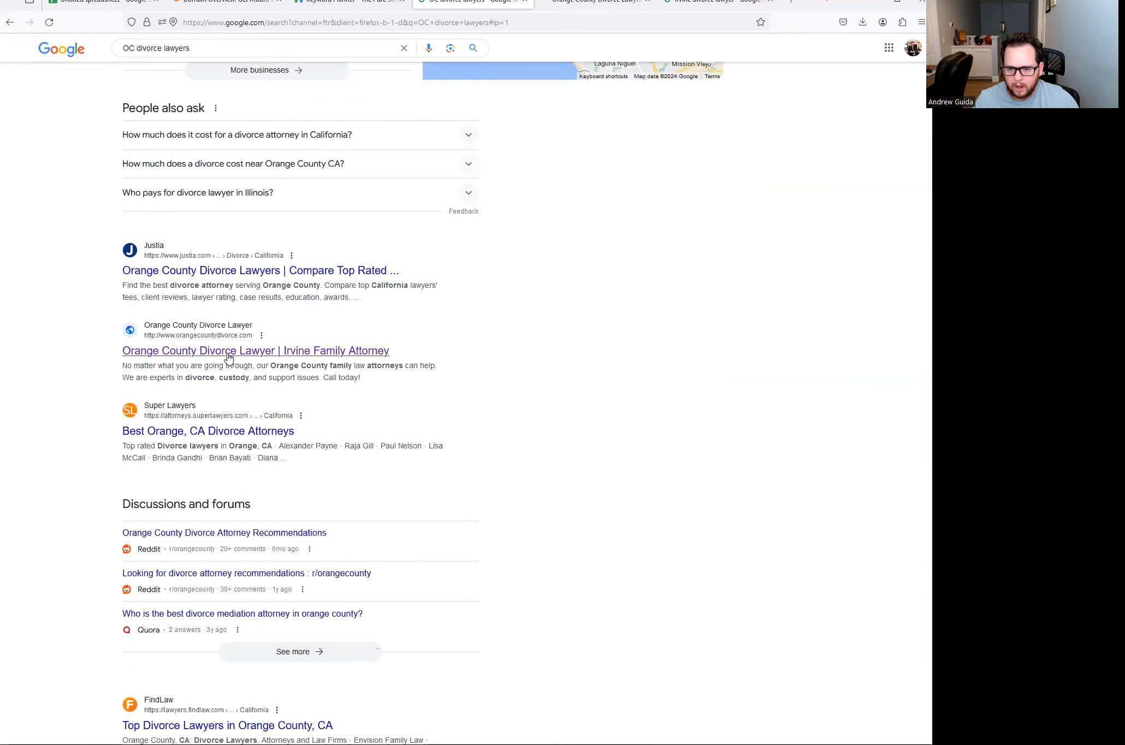
- Scroll further through the OC divorce lawyers organic results
scroll(186, 266, down, 4)
scroll(184, 354, down, 3)
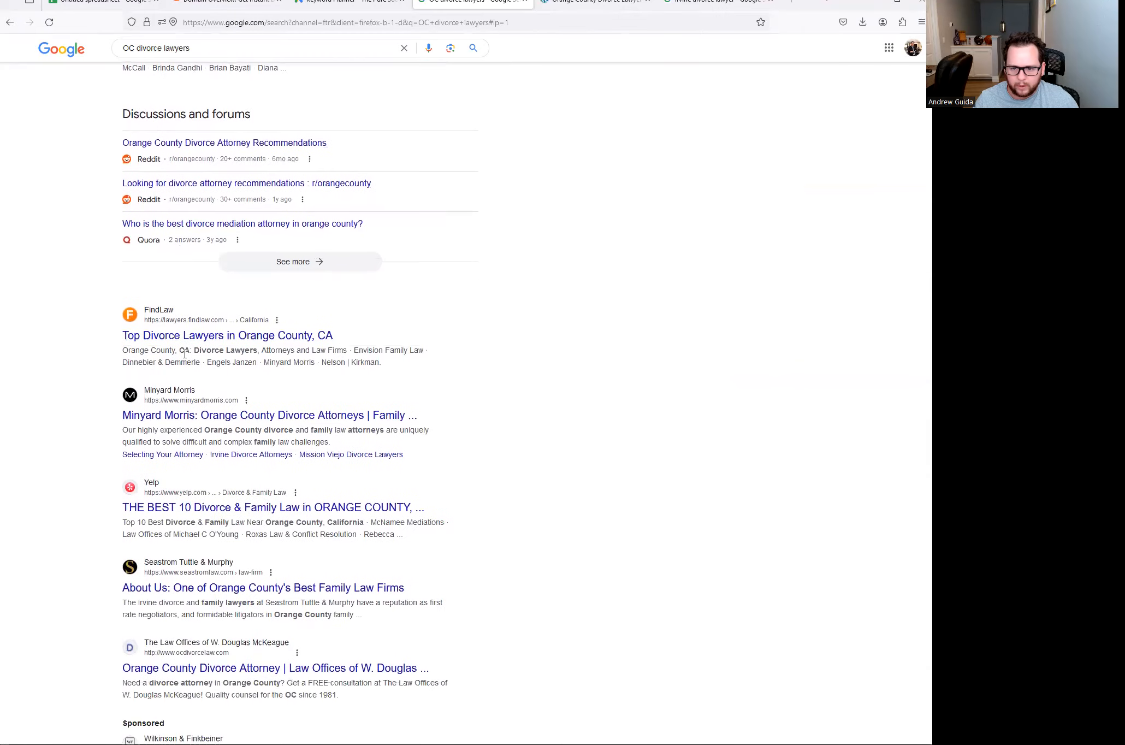
scroll(171, 333, up, 6)
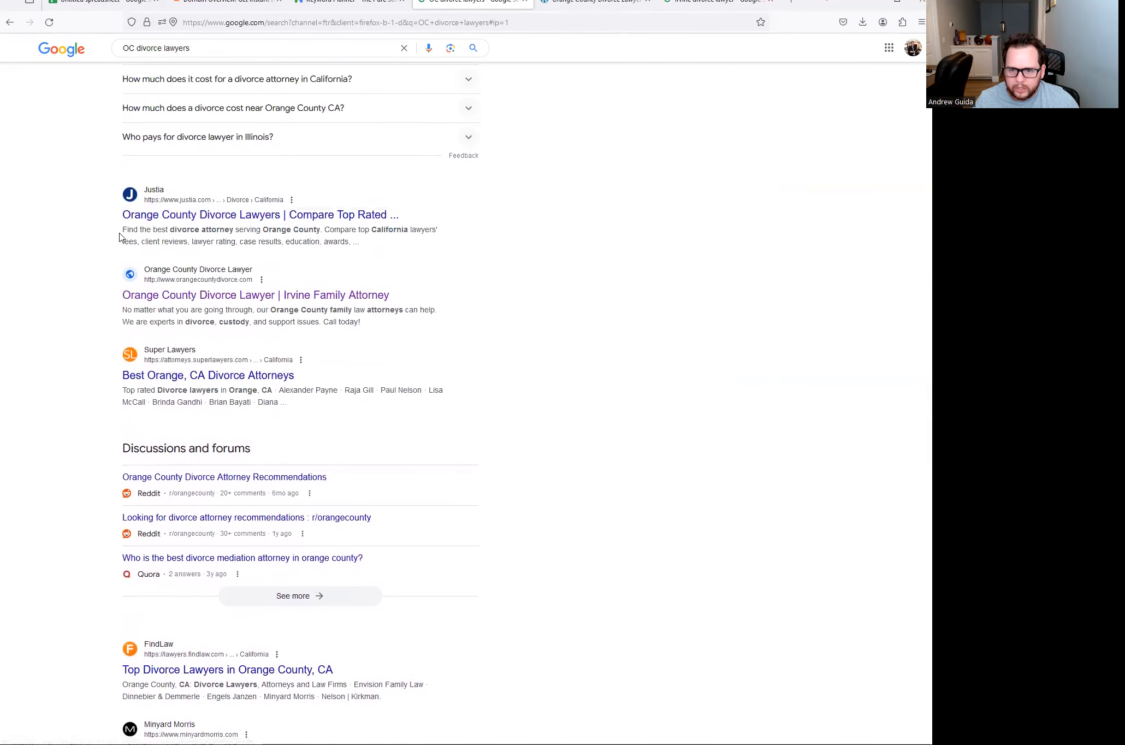
scroll(126, 217, down, 6)
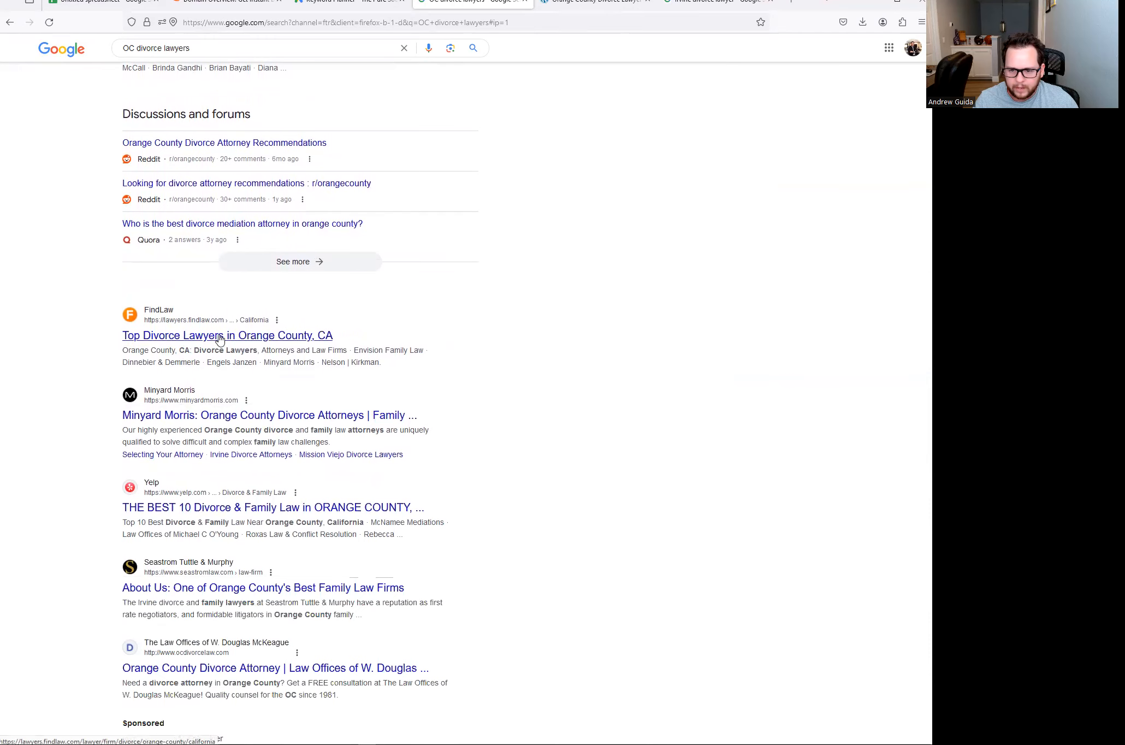
scroll(220, 338, down, 2)
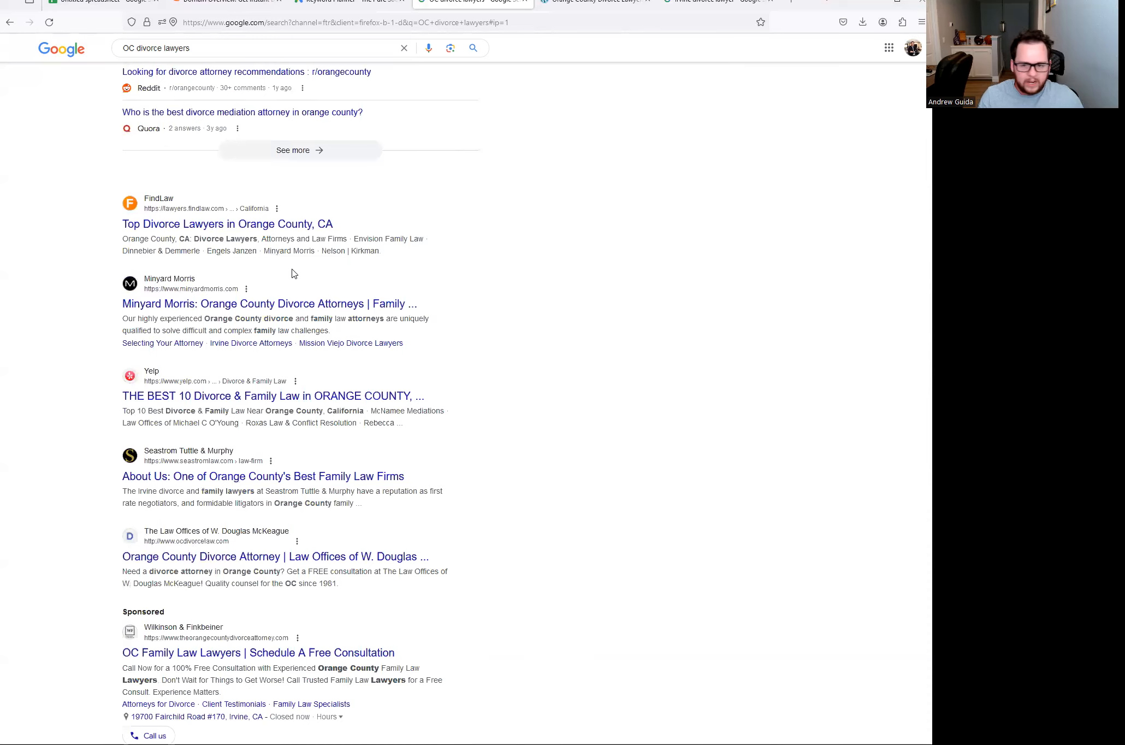
- Open the Justia result from the OC divorce lawyers search in a new tab
click(576, 6)
mouse_move(231, 96)
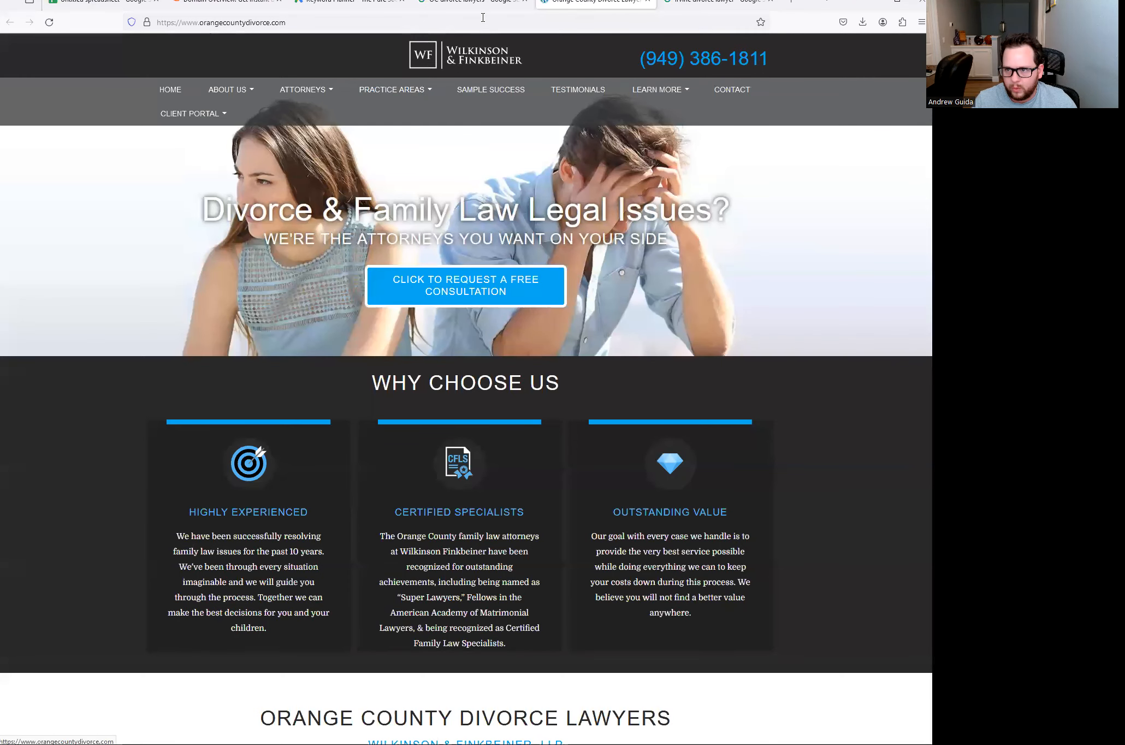
click(468, 6)
scroll(126, 237, up, 9)
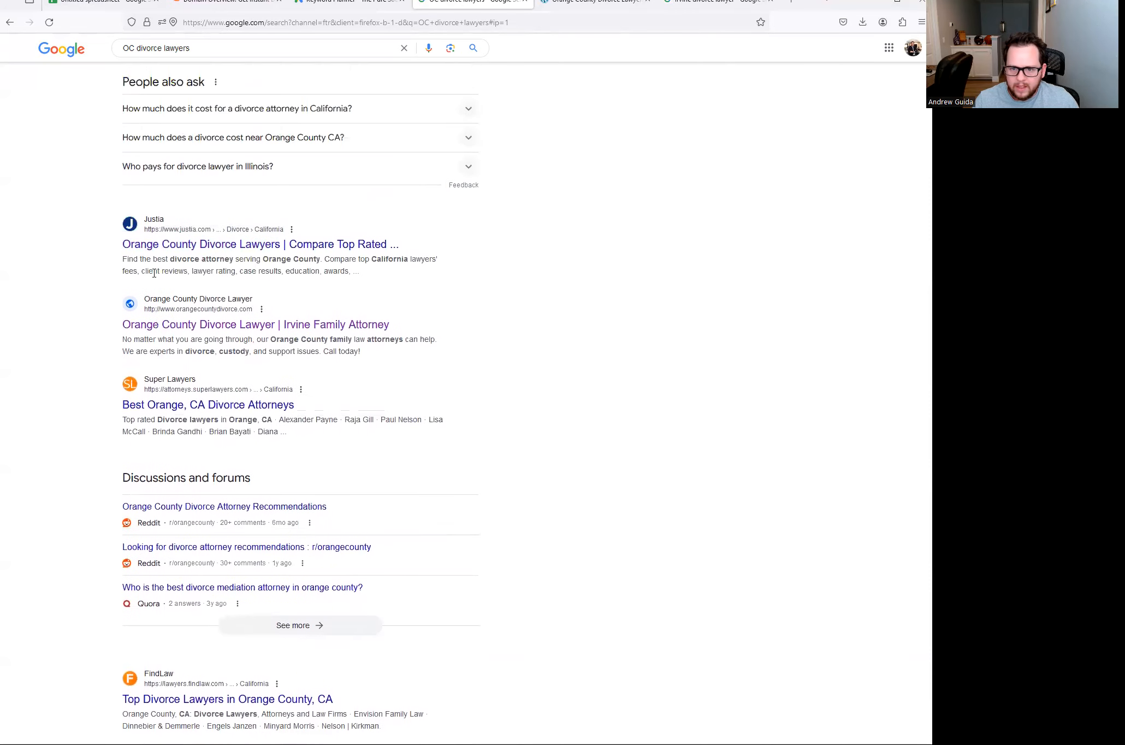
right_click(227, 267)
click(317, 276)
- Review and close Justia's directory, then select the Wilkinson & Finkbeiner site address
click(521, 2)
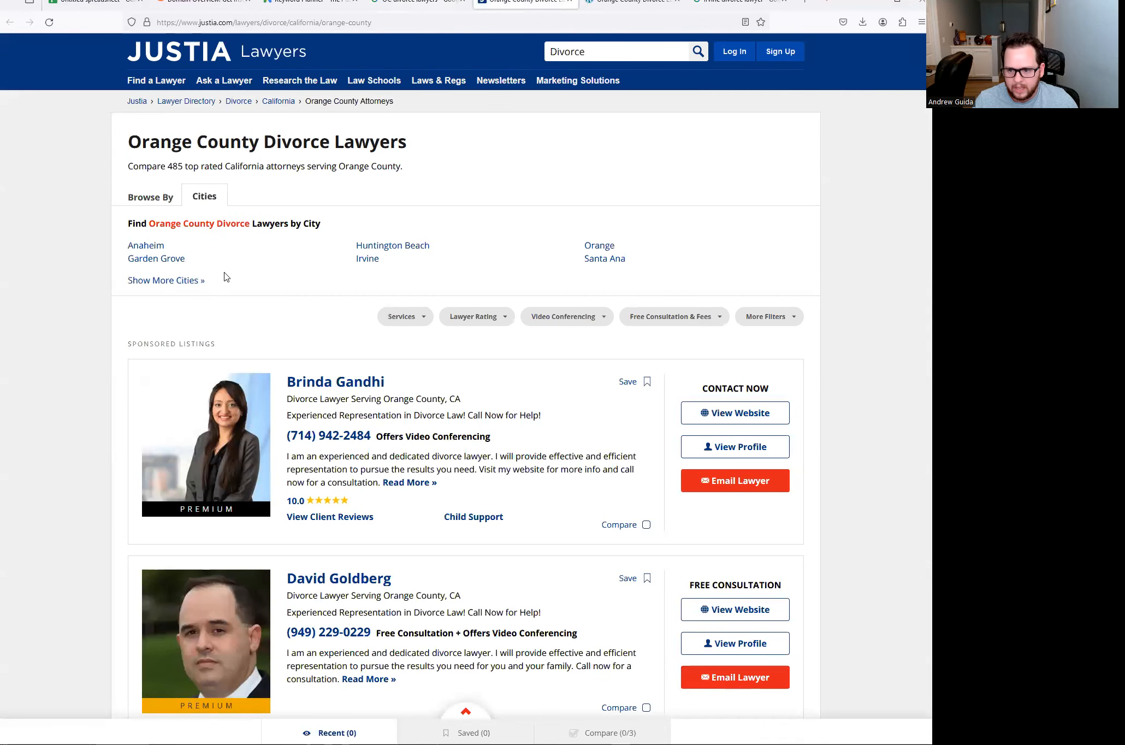
scroll(223, 277, down, 3)
scroll(373, 372, down, 7)
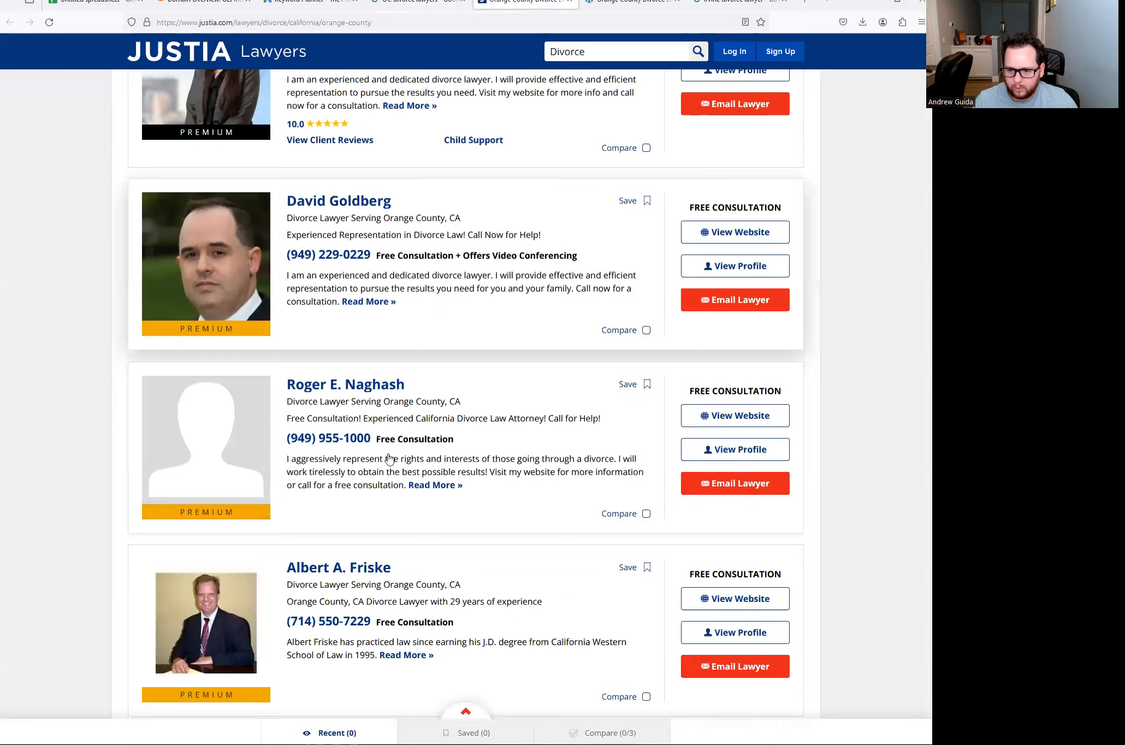
scroll(328, 419, up, 10)
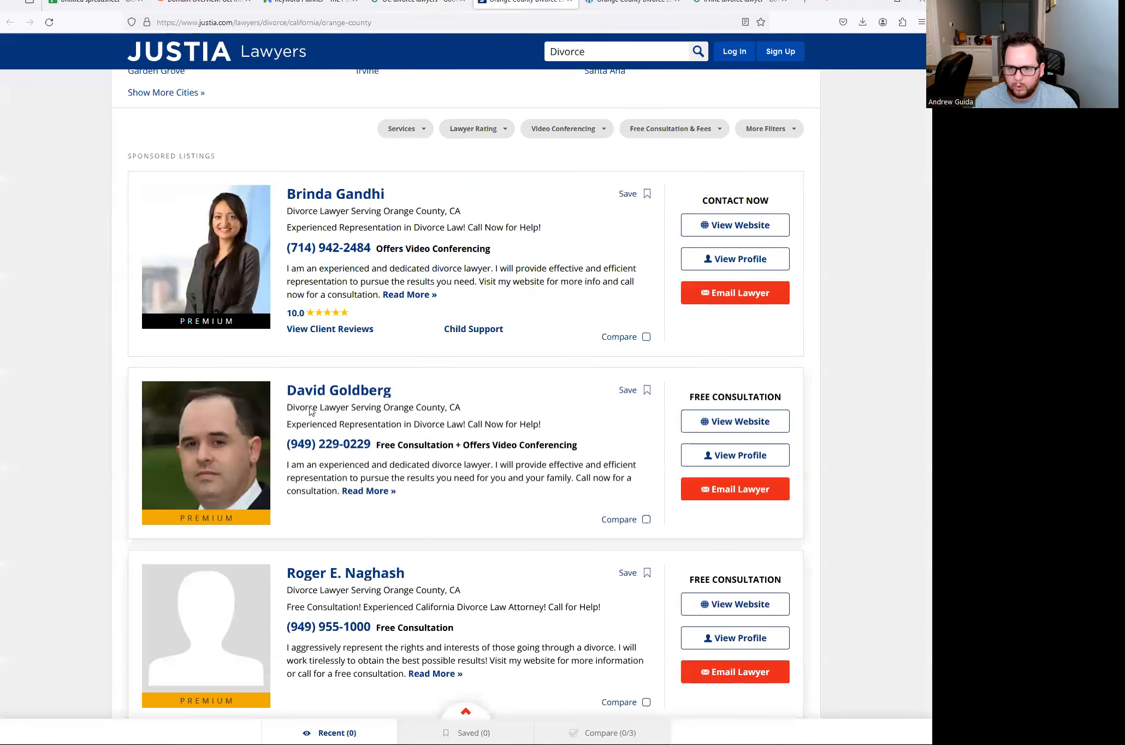
click(569, 3)
click(496, 9)
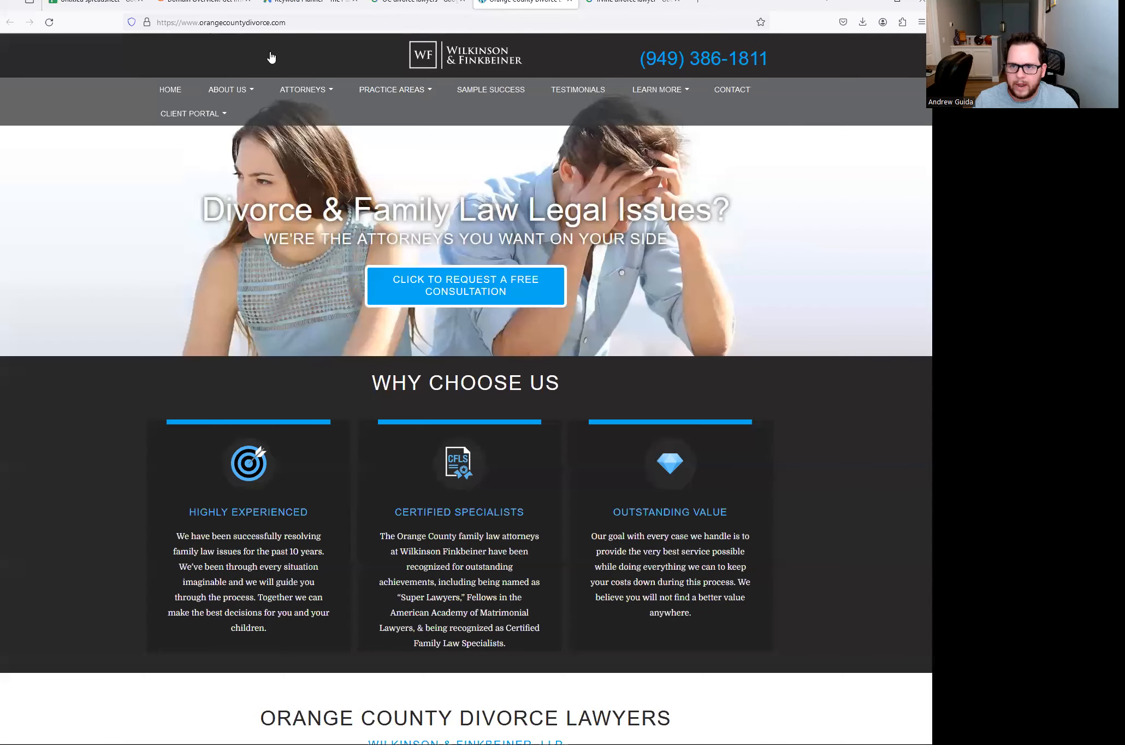
click(303, 24)
key(ctrl+c)
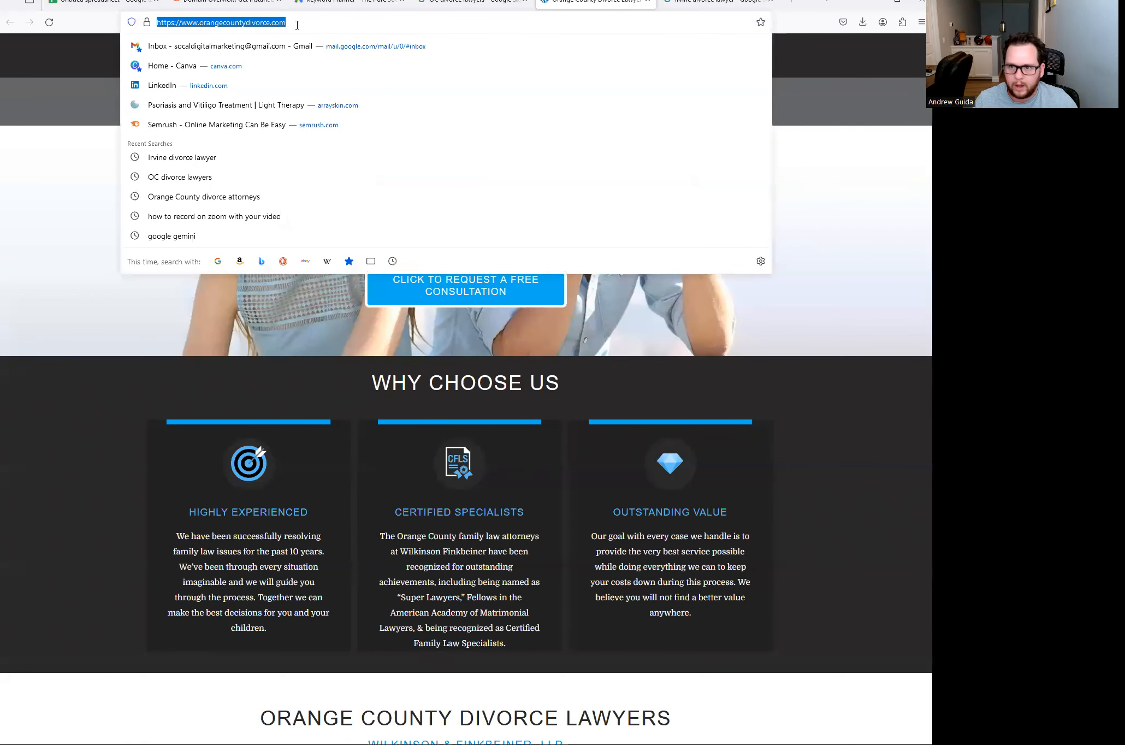
- Run a Semrush Domain Overview for orangecountydivorce.com and review the report
click(228, 8)
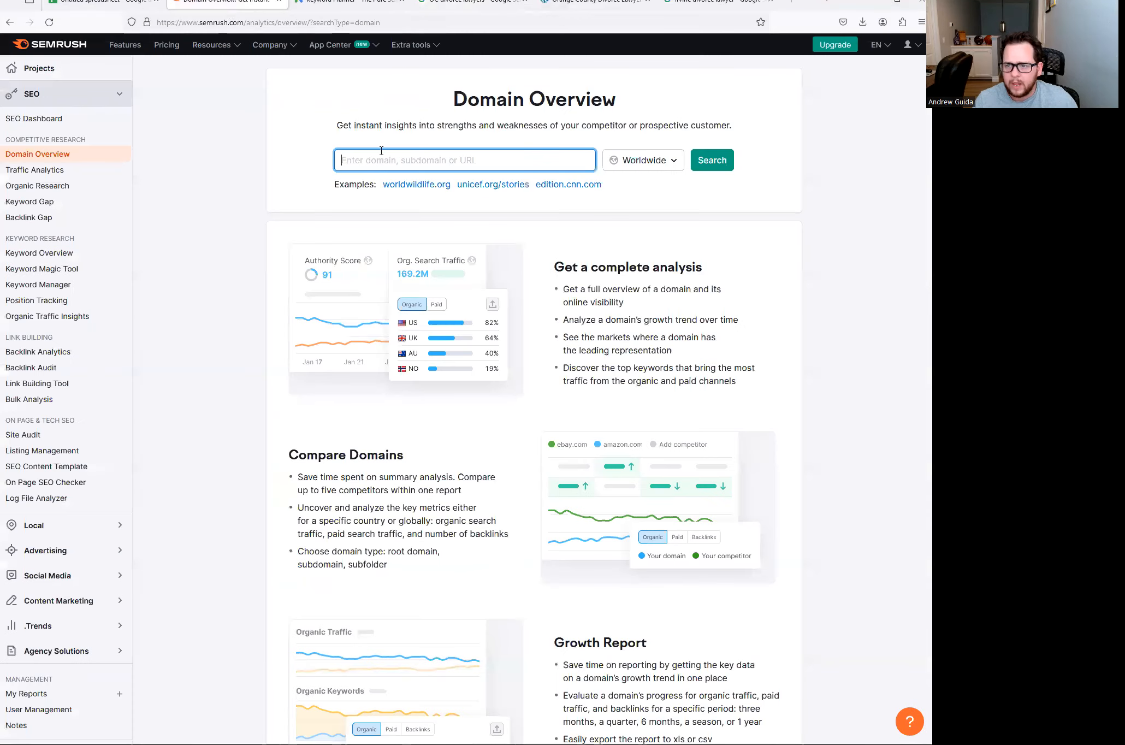
key(ctrl+v)
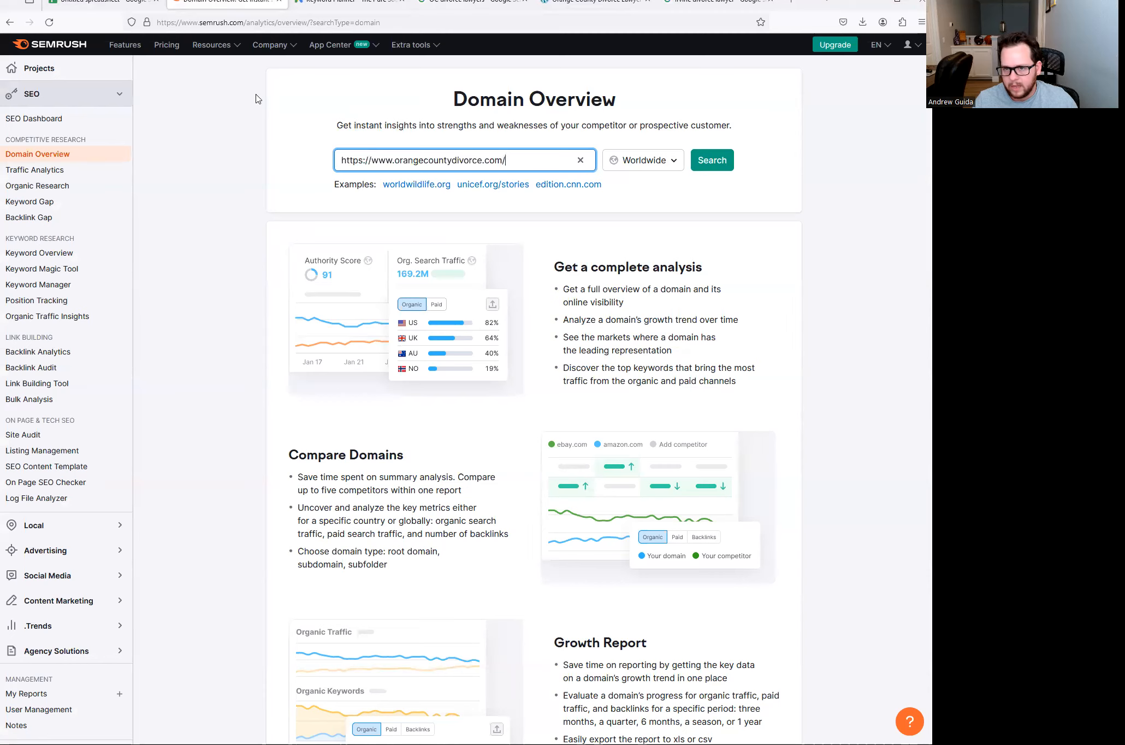
click(705, 168)
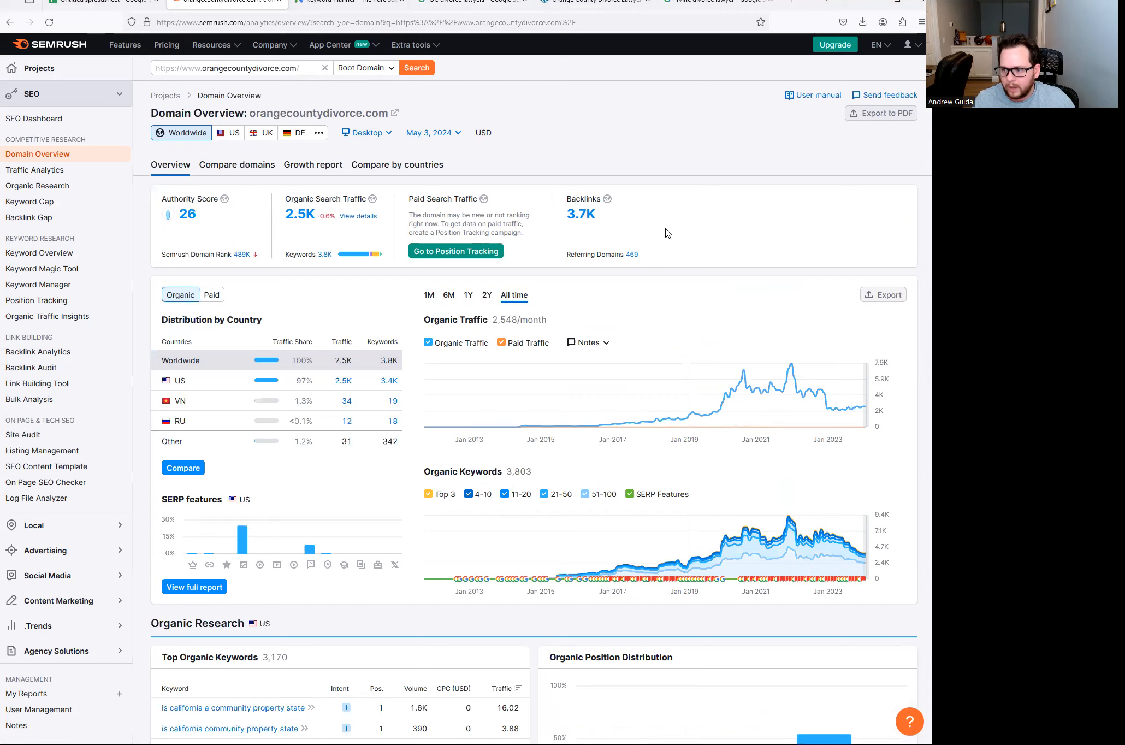
scroll(666, 233, down, 2)
scroll(596, 180, up, 2)
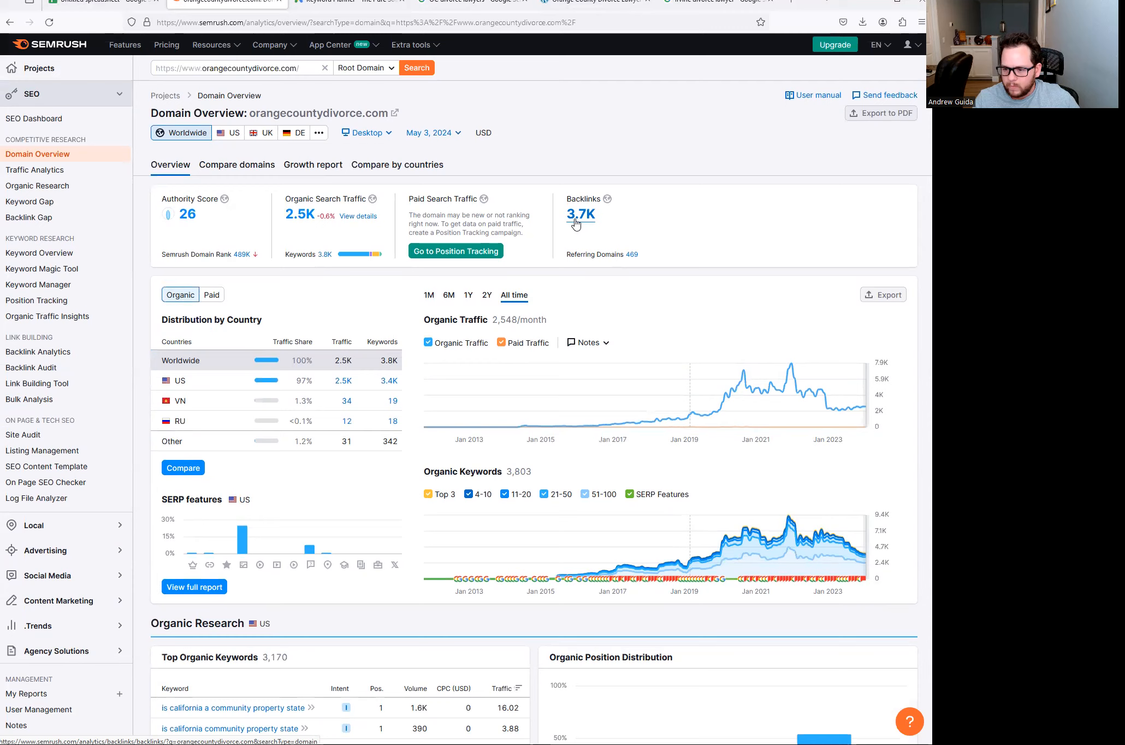
scroll(543, 235, down, 2)
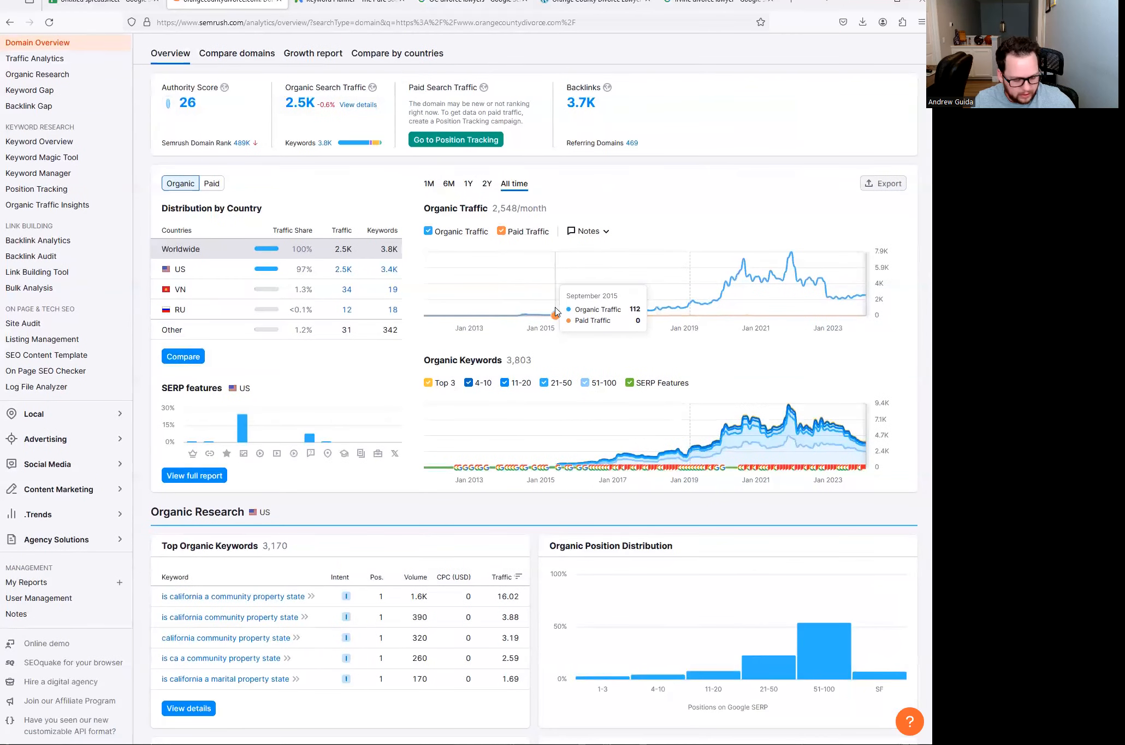
scroll(559, 289, down, 2)
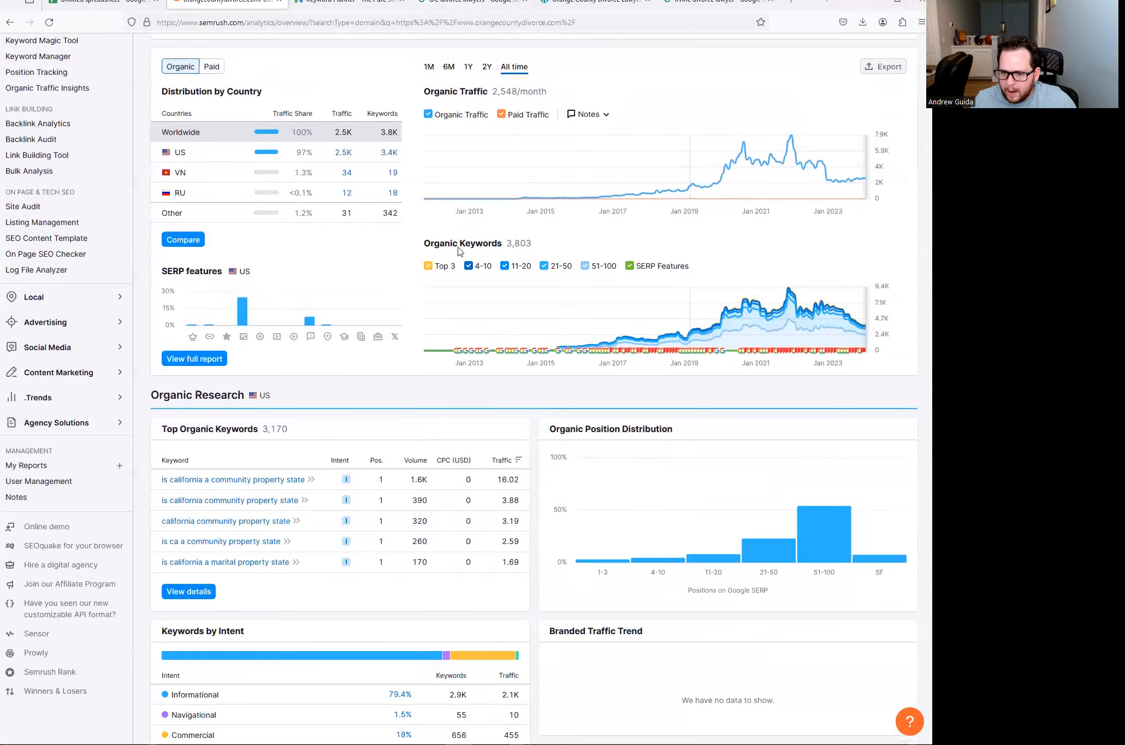
scroll(288, 344, down, 2)
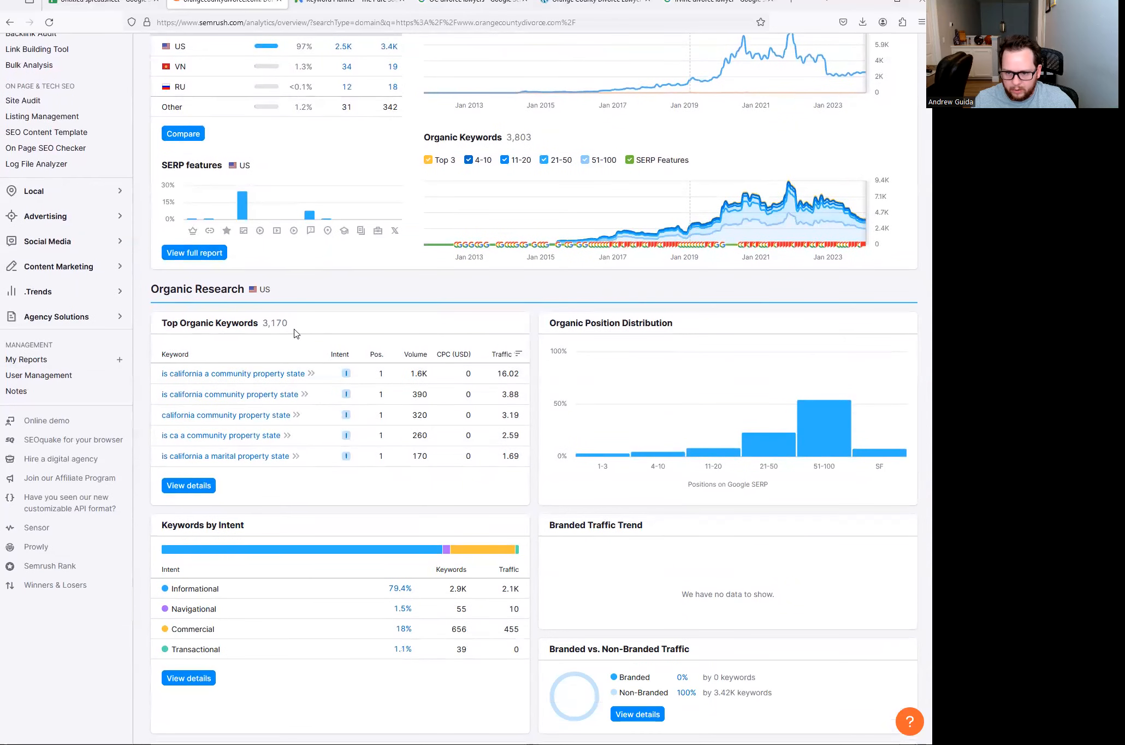
- Open the full Top Organic Keywords positions list (3,170 keywords)
drag(266, 324, 290, 326)
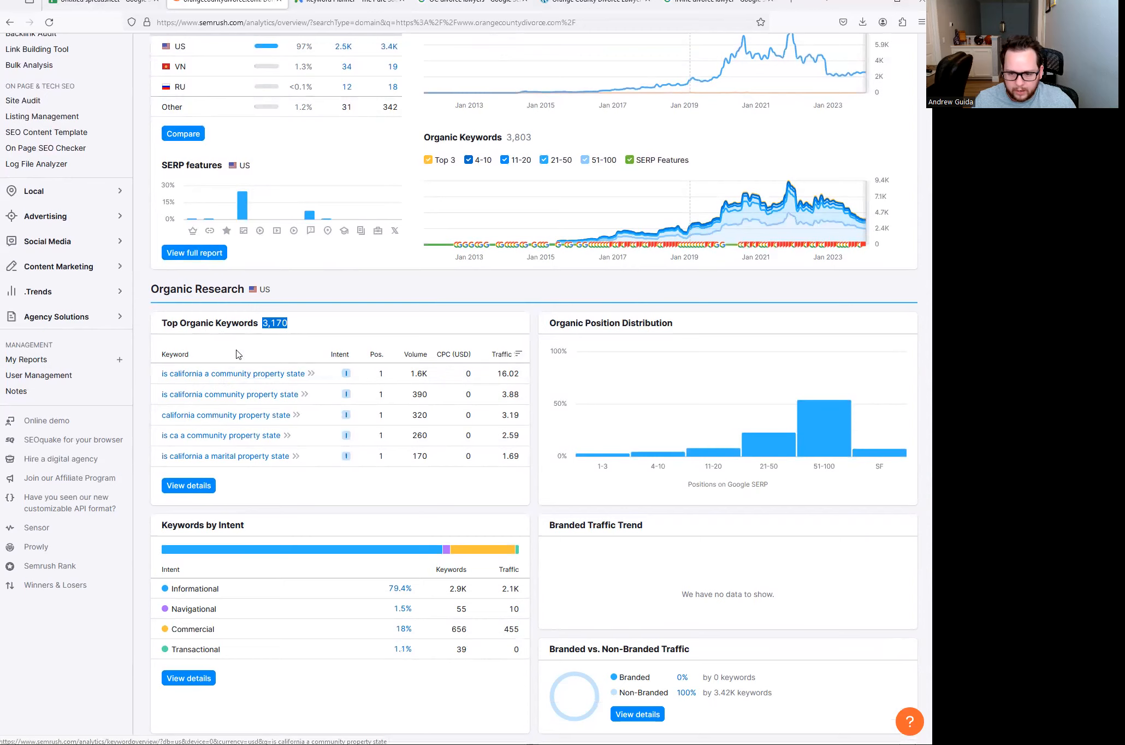
click(194, 486)
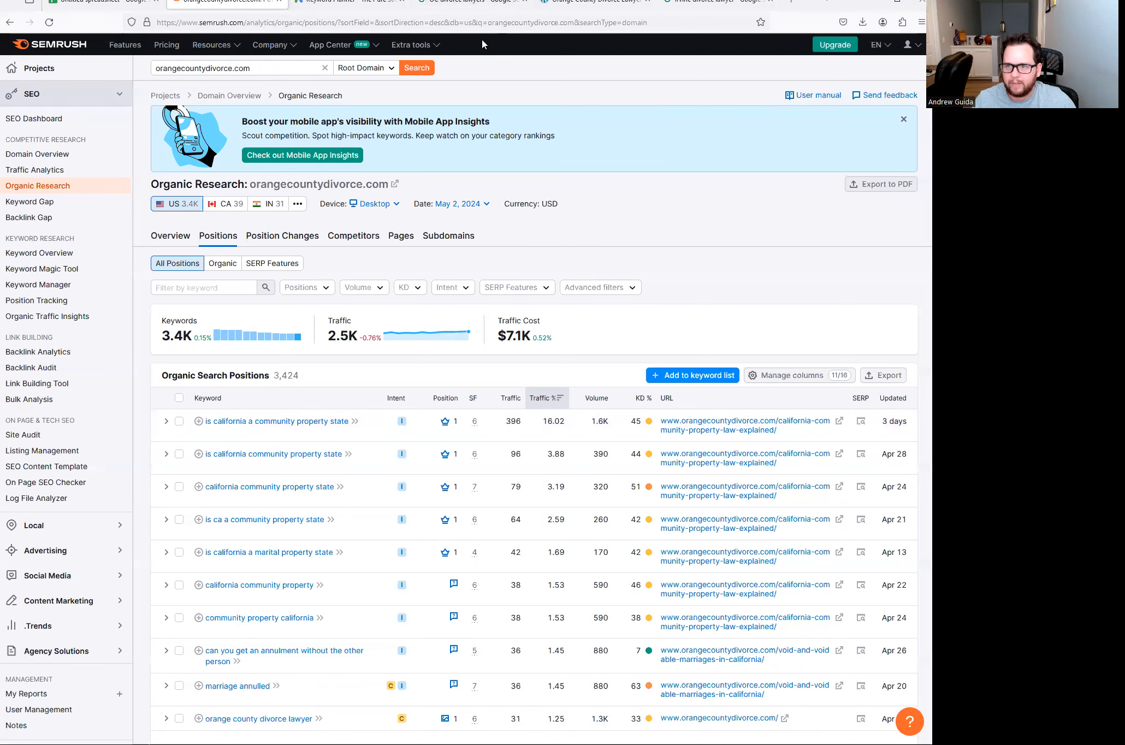
click(431, 6)
- Open the Seastrom Tuttle & Murphy search result in a new tab
scroll(266, 297, down, 3)
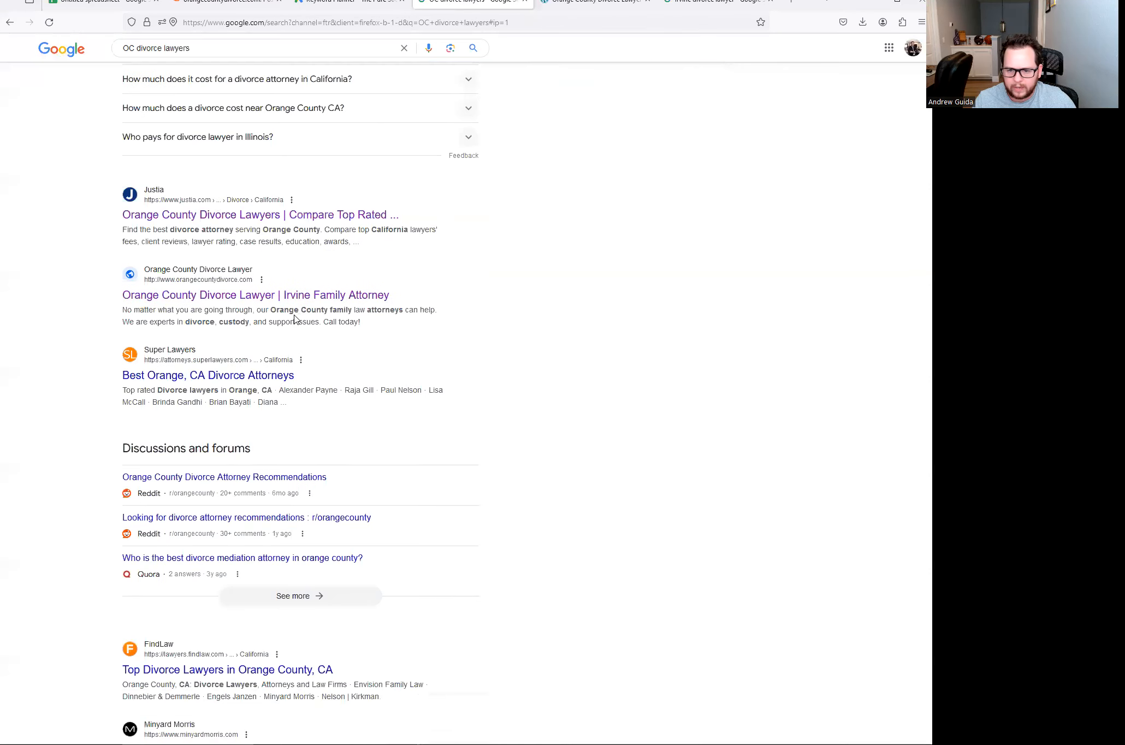
scroll(266, 297, down, 8)
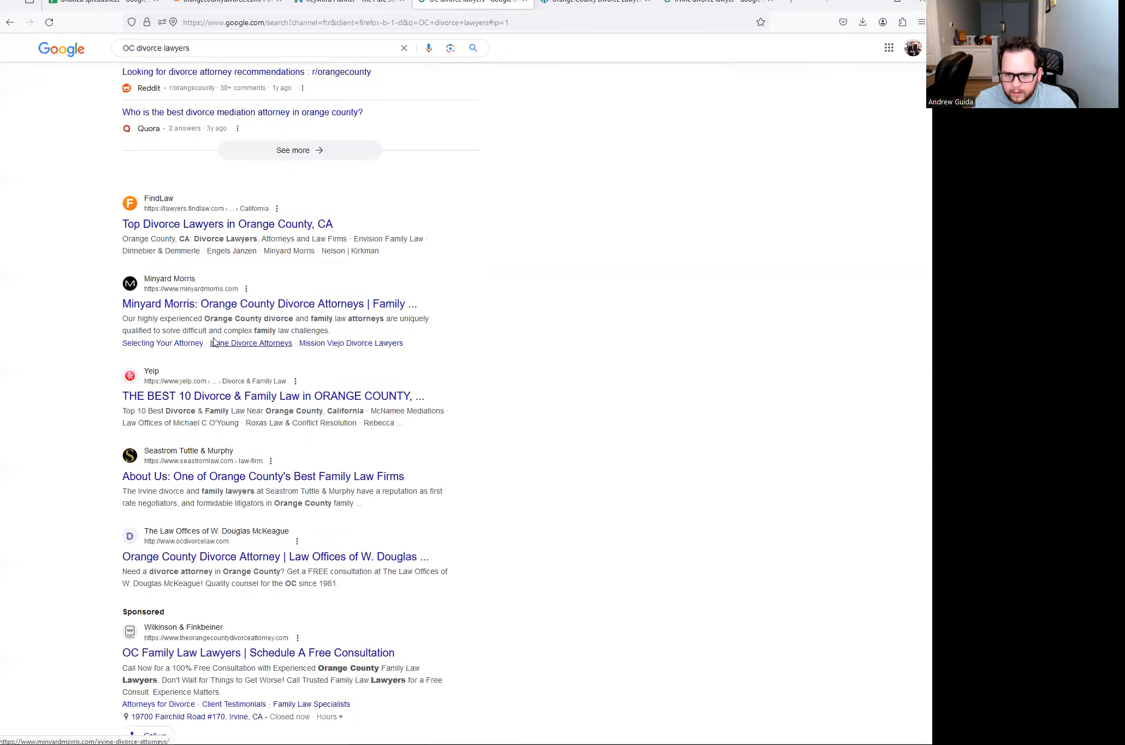
scroll(239, 347, down, 1)
right_click(198, 364)
click(219, 372)
- Copy the Seastrom page address and paste it into Semrush's domain search box
click(519, 6)
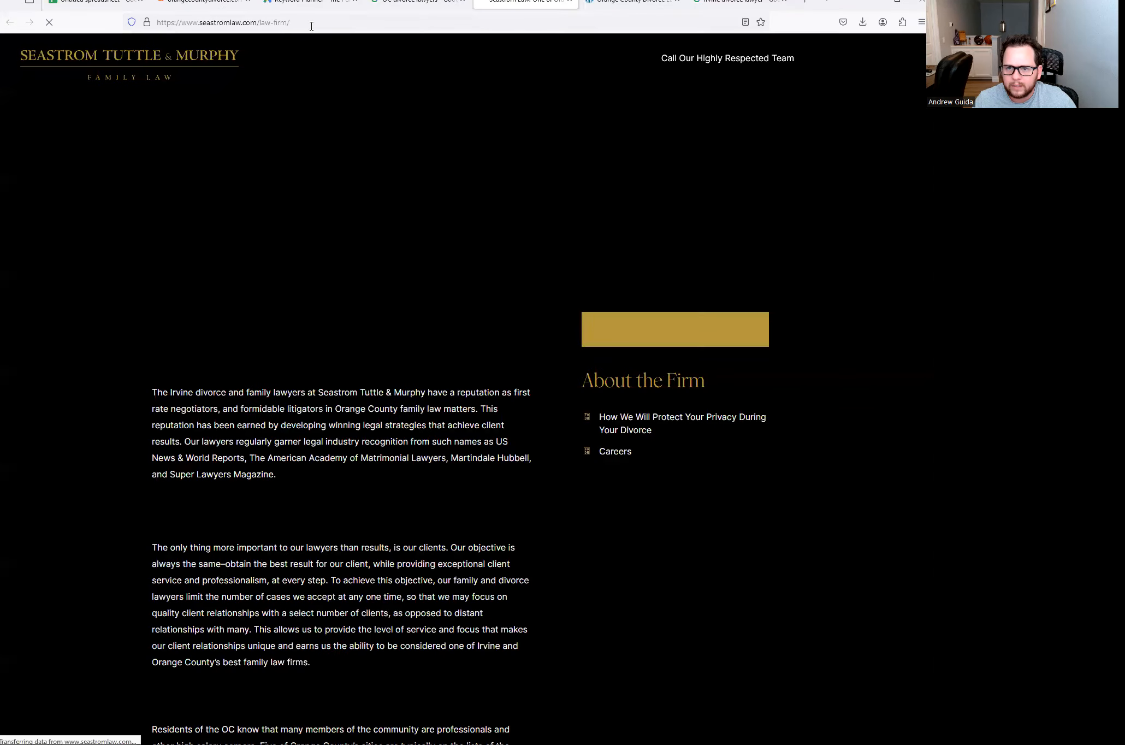
click(312, 22)
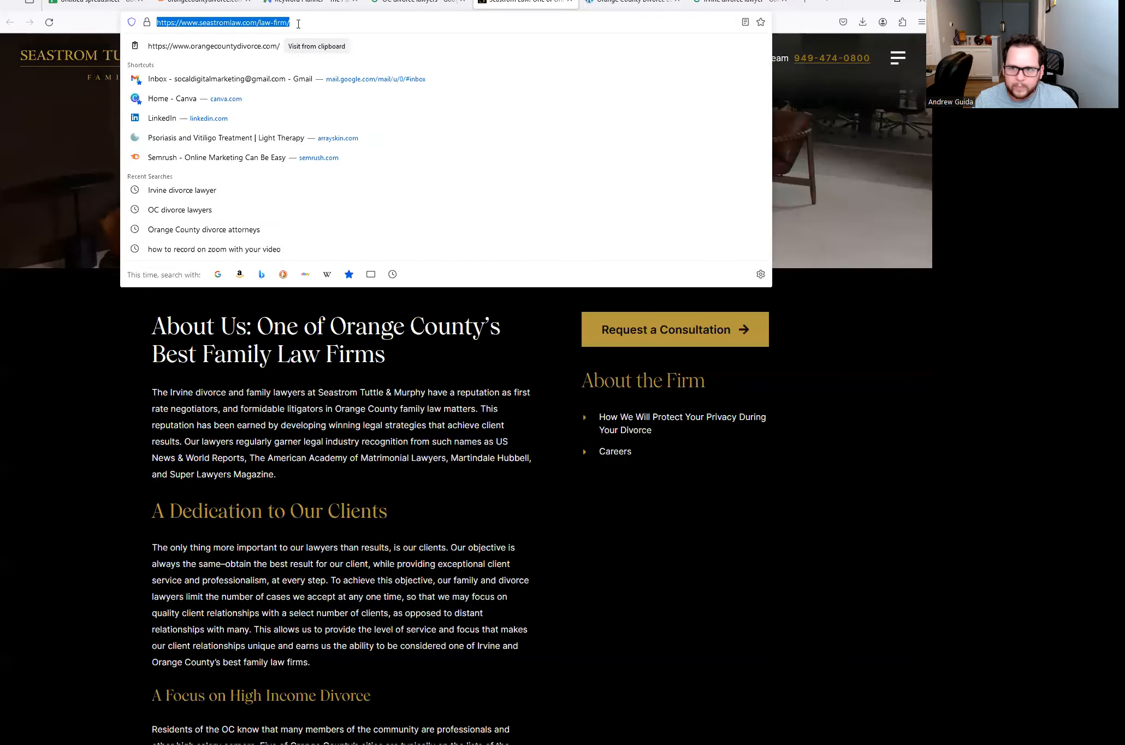
click(223, 7)
click(259, 68)
text(https://www.seastromlaw.com/law-firm/)
- Run Semrush organic research on the Seastrom URL, then enter 'high asset divorce attorney' in A26
click(415, 70)
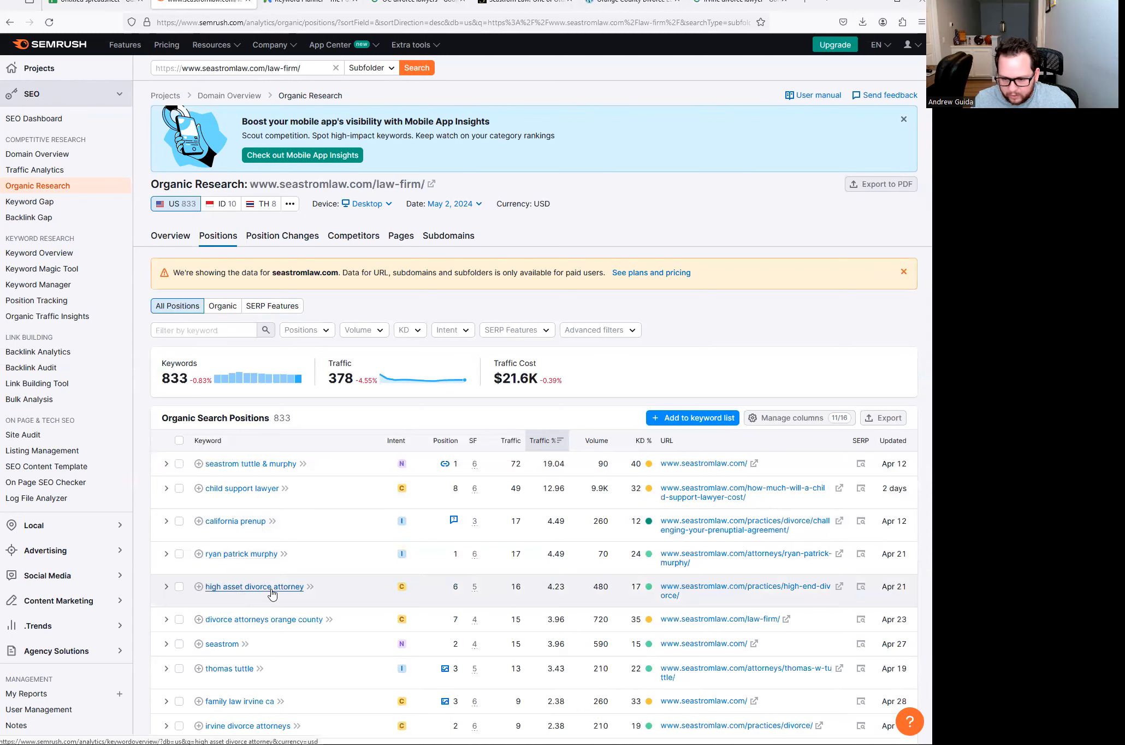
click(93, 2)
click(84, 432)
text(high asset divorce attorney)
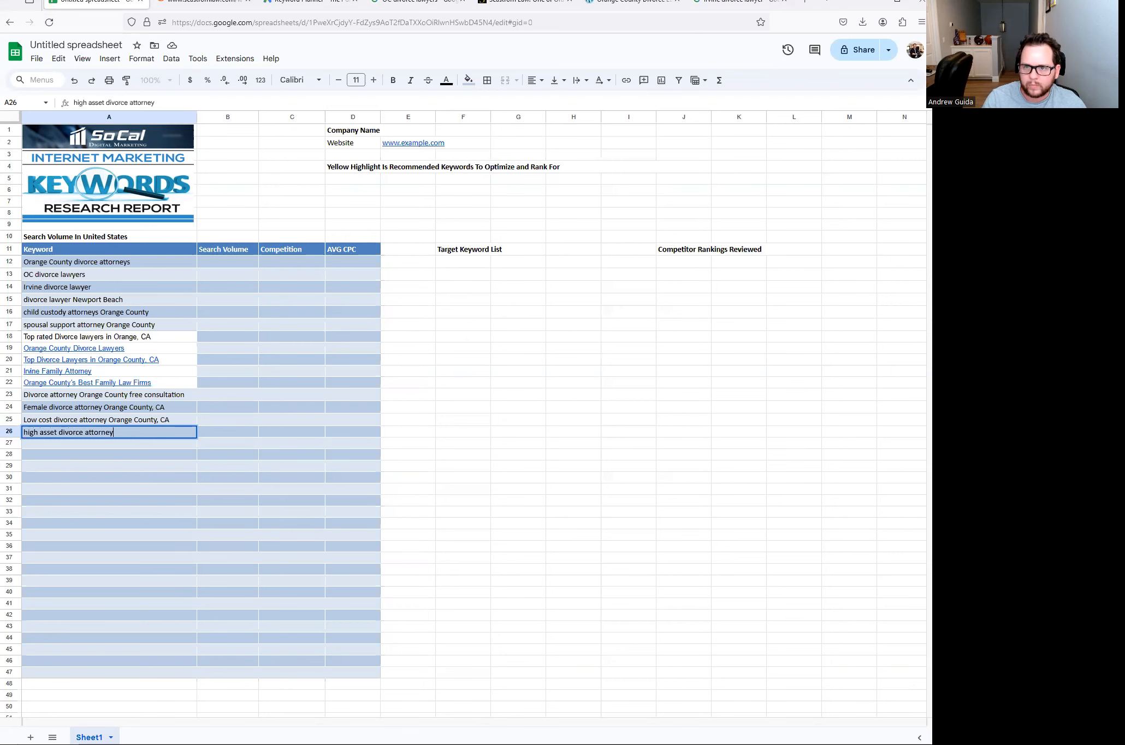
- Add 'Family law Irvine' and 'Child support lawyer Orange County' to keyword rows 27 and 28
click(255, 10)
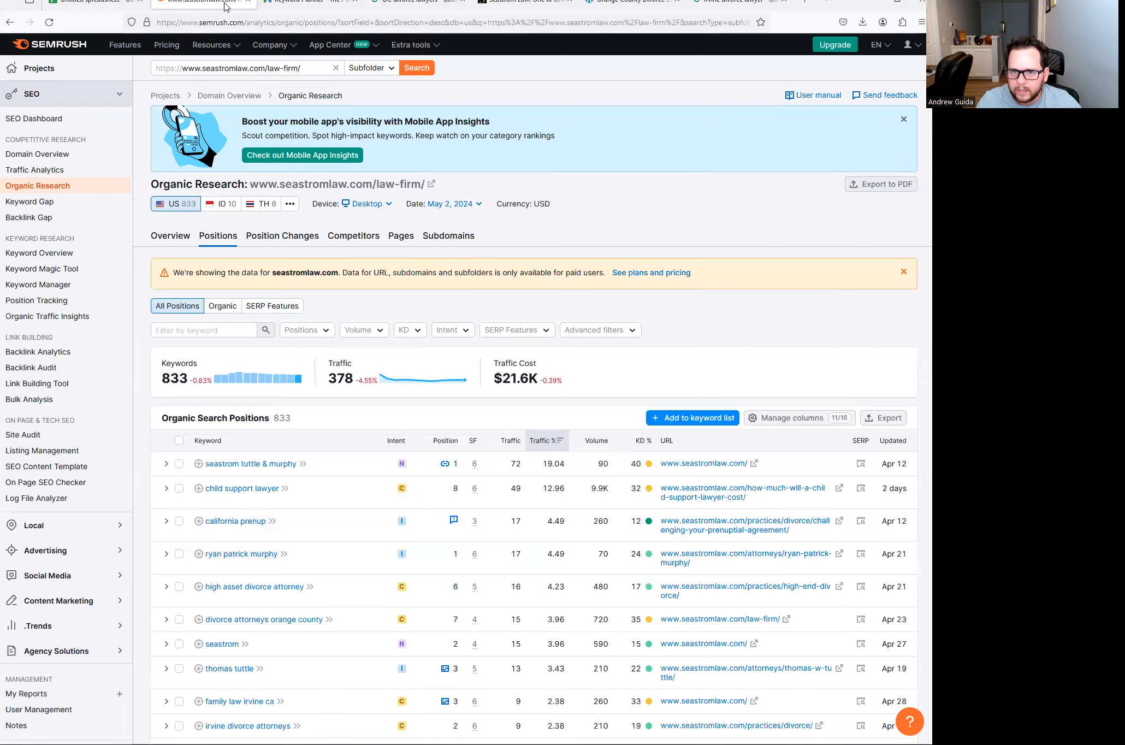
click(85, 7)
click(50, 445)
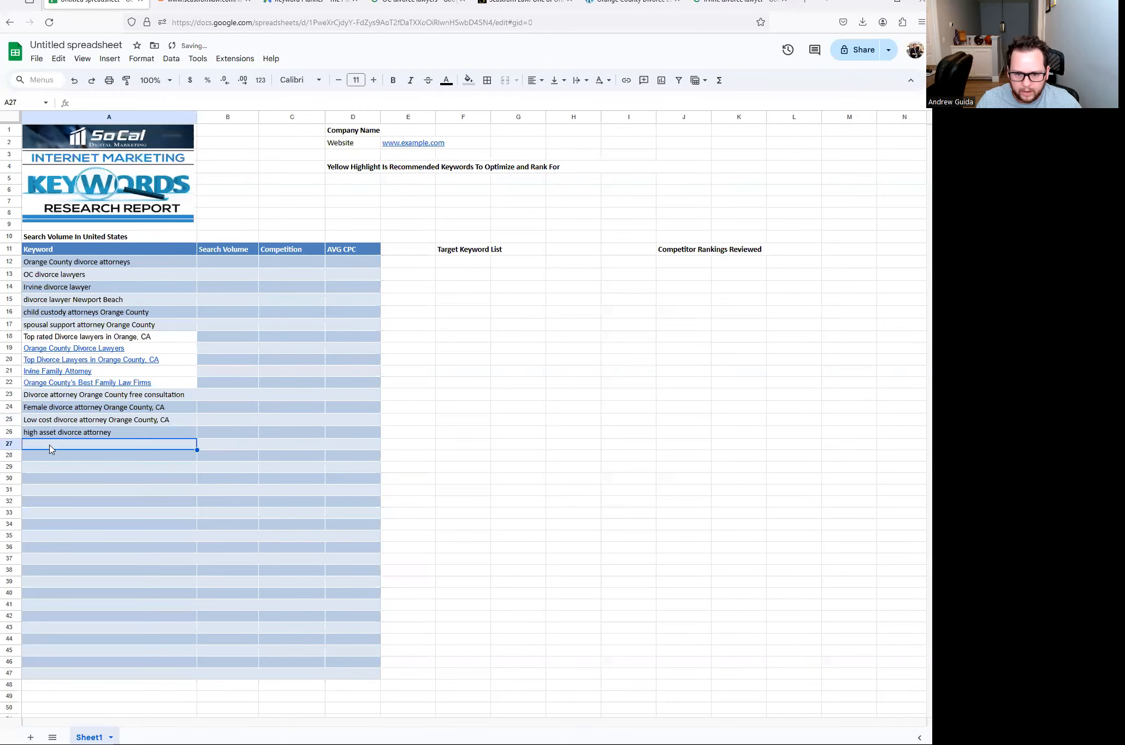
text(Family law Irvine)
key(Return)
text(Chi)
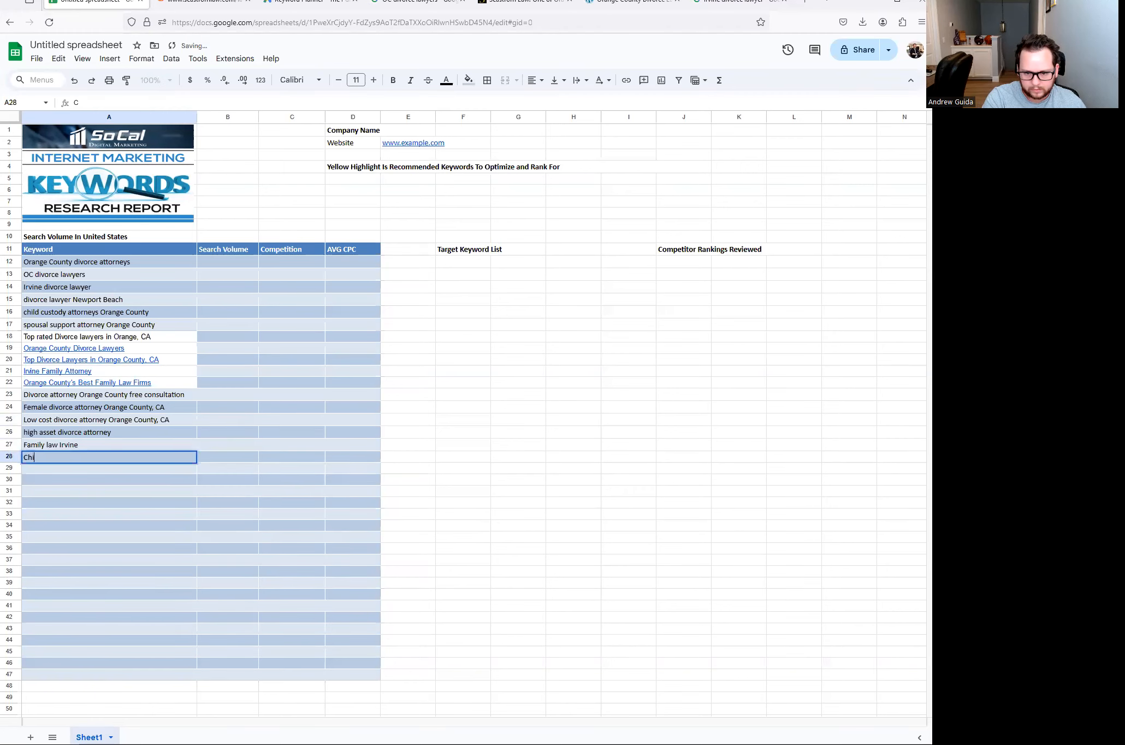
text(ld support law)
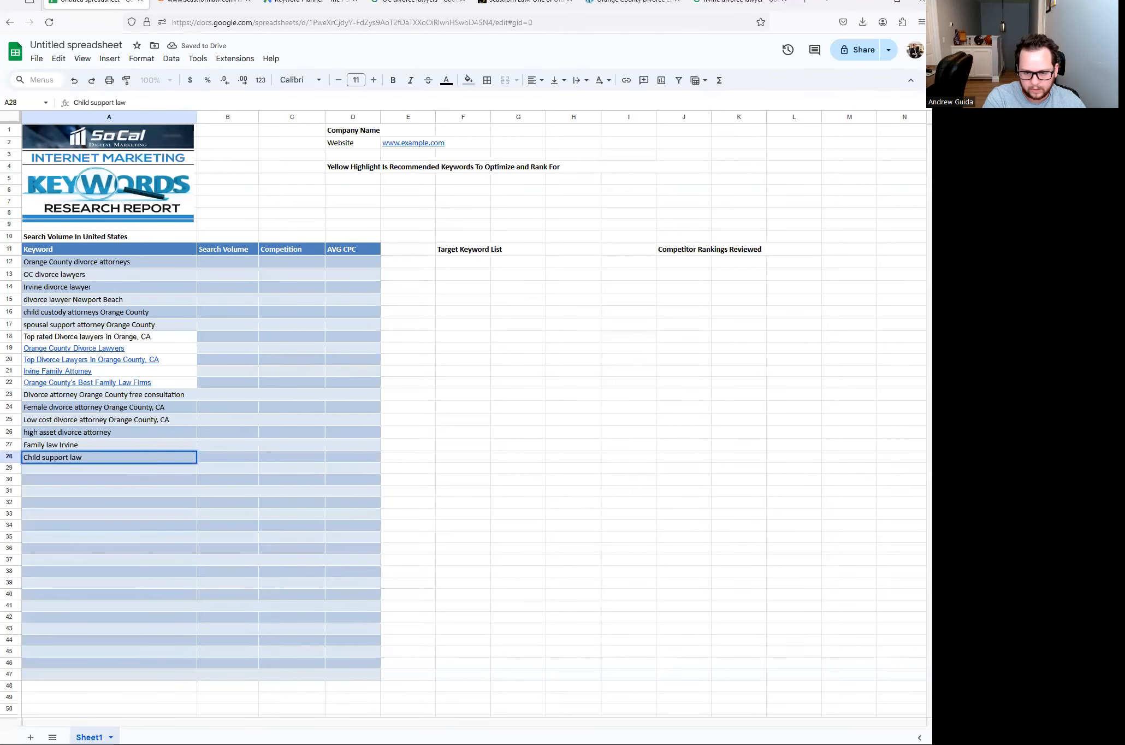
text(yer Orange Count)
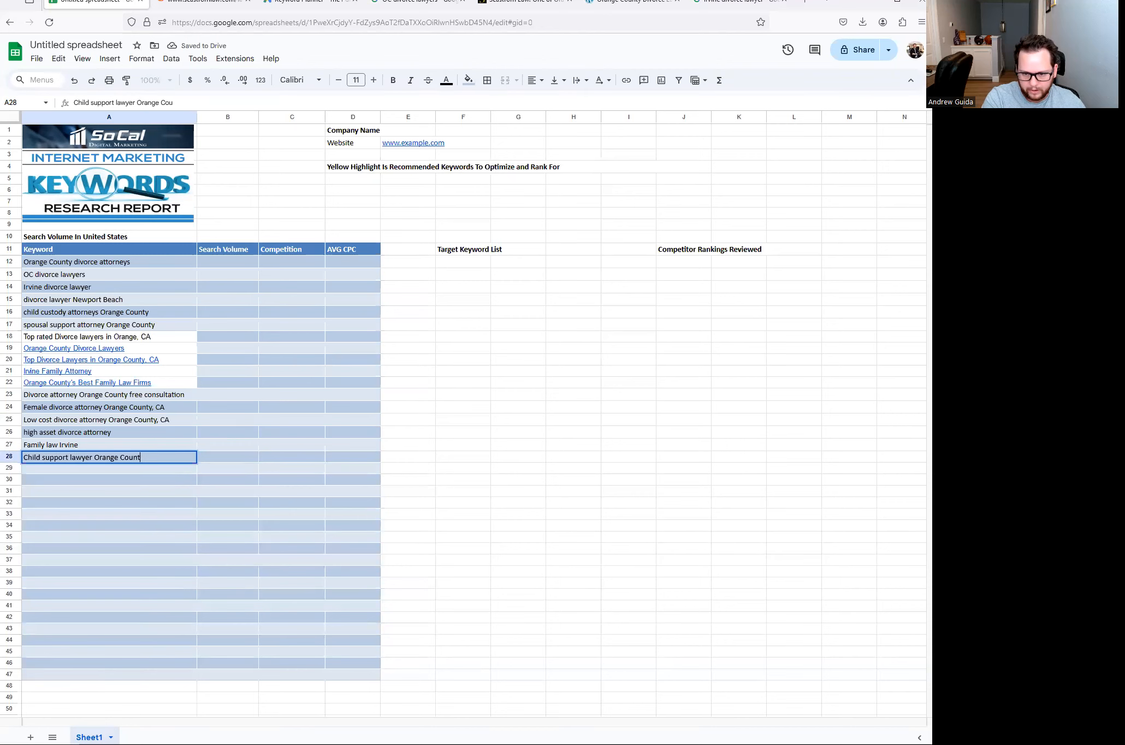
text(y)
key(Return)
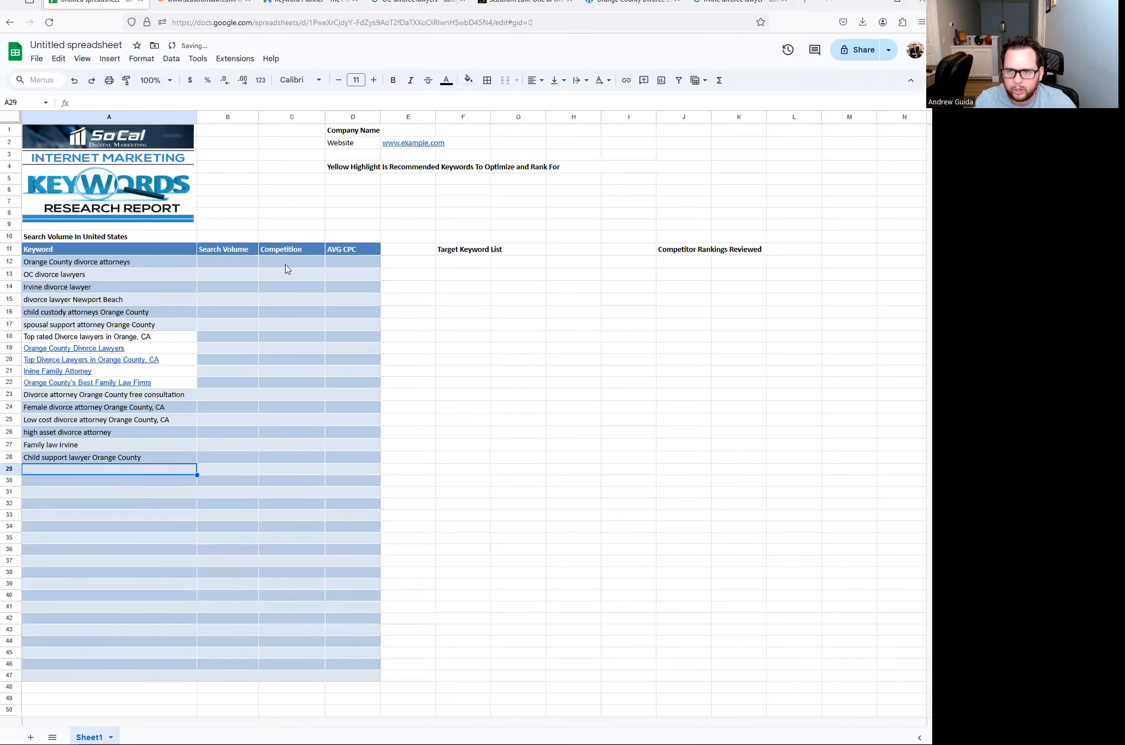
- Bring up link options for the McKeague result in the OC divorce lawyers search
click(431, 4)
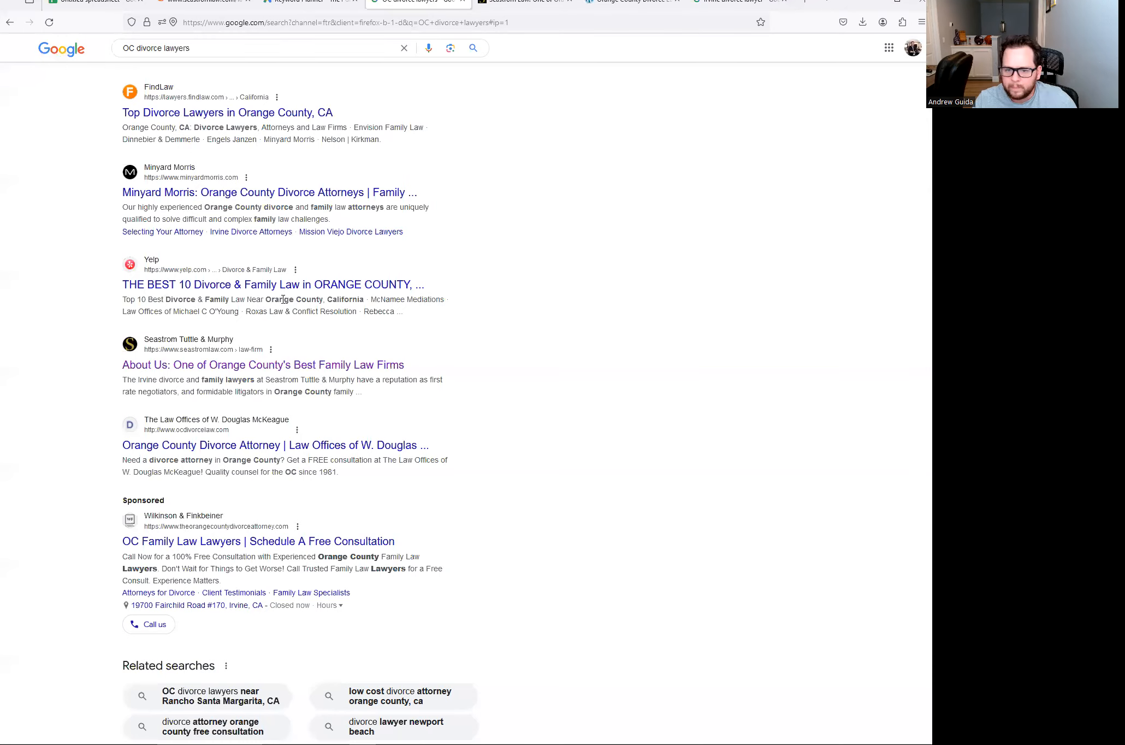
scroll(295, 355, down, 2)
right_click(260, 336)
- Open the McKeague result in a new tab and select its ocdivorcelaw.com address
click(299, 345)
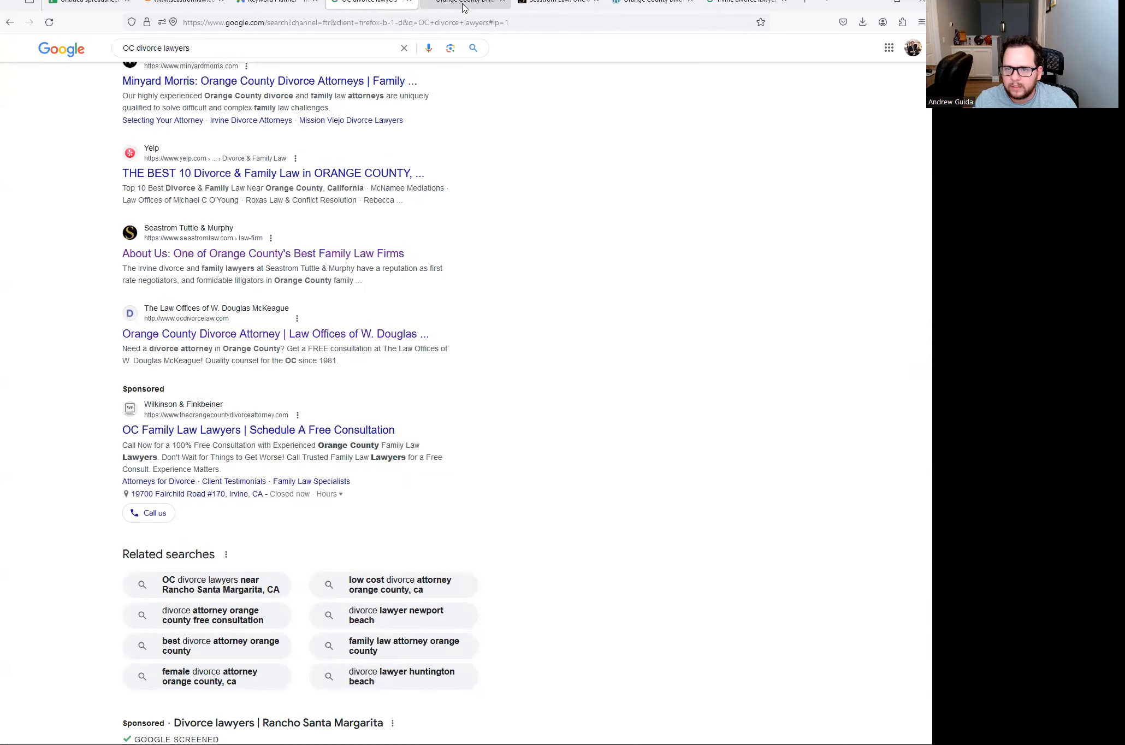
click(463, 4)
click(278, 19)
key(ctrl+c)
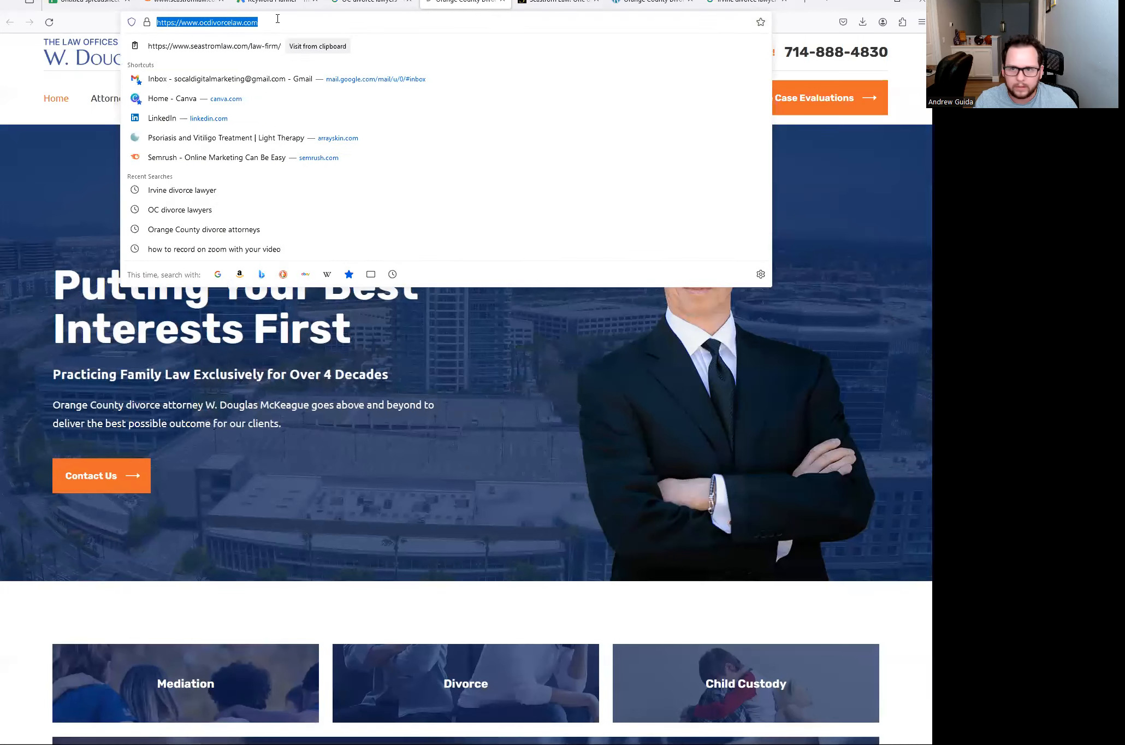
- Run Semrush organic research for the pasted ocdivorcelaw.com address
click(275, 4)
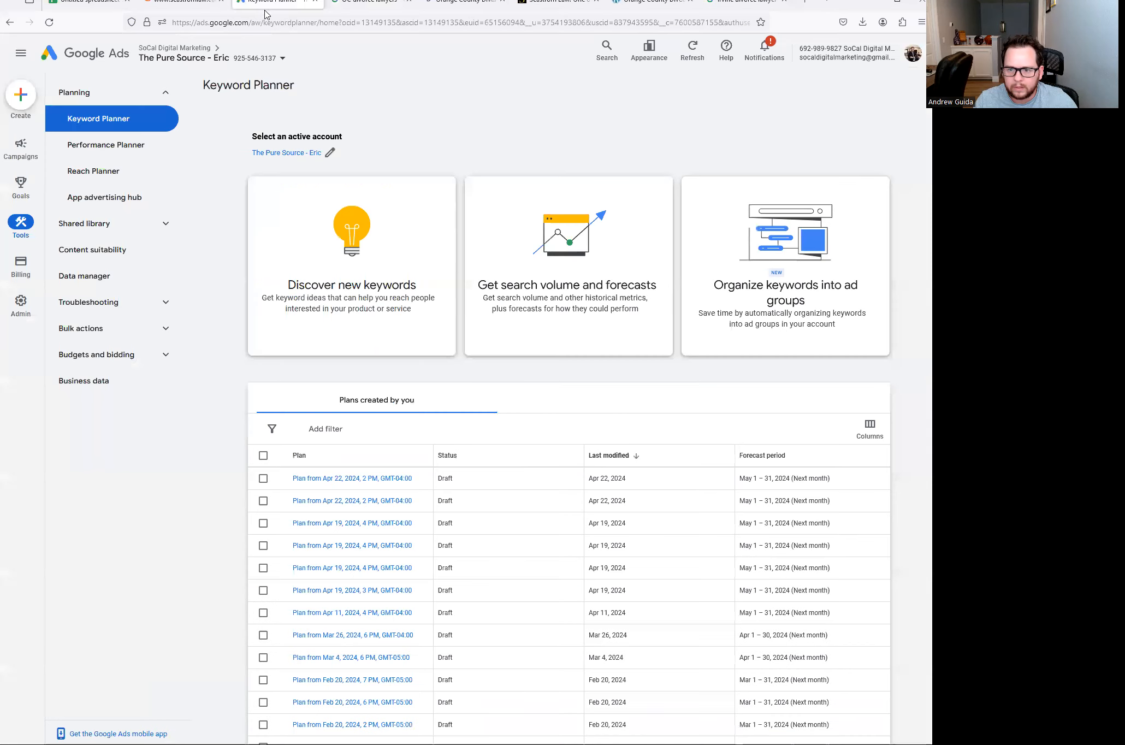
click(185, 4)
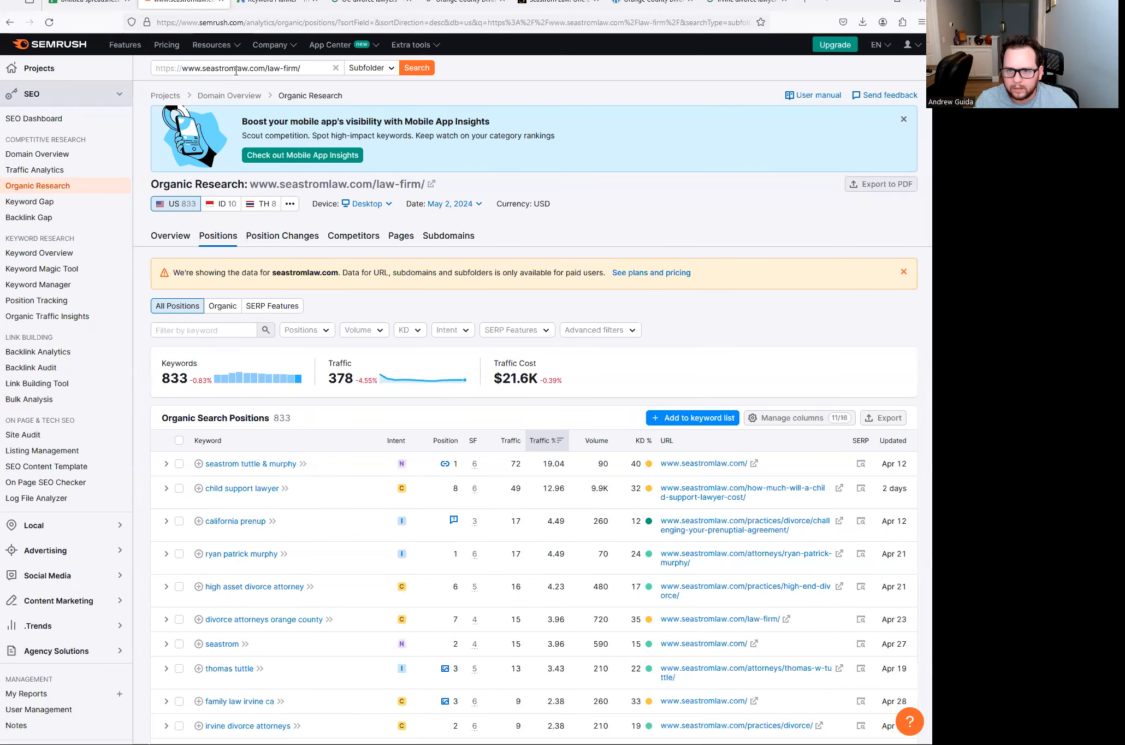
click(273, 68)
key(ctrl+v)
click(417, 67)
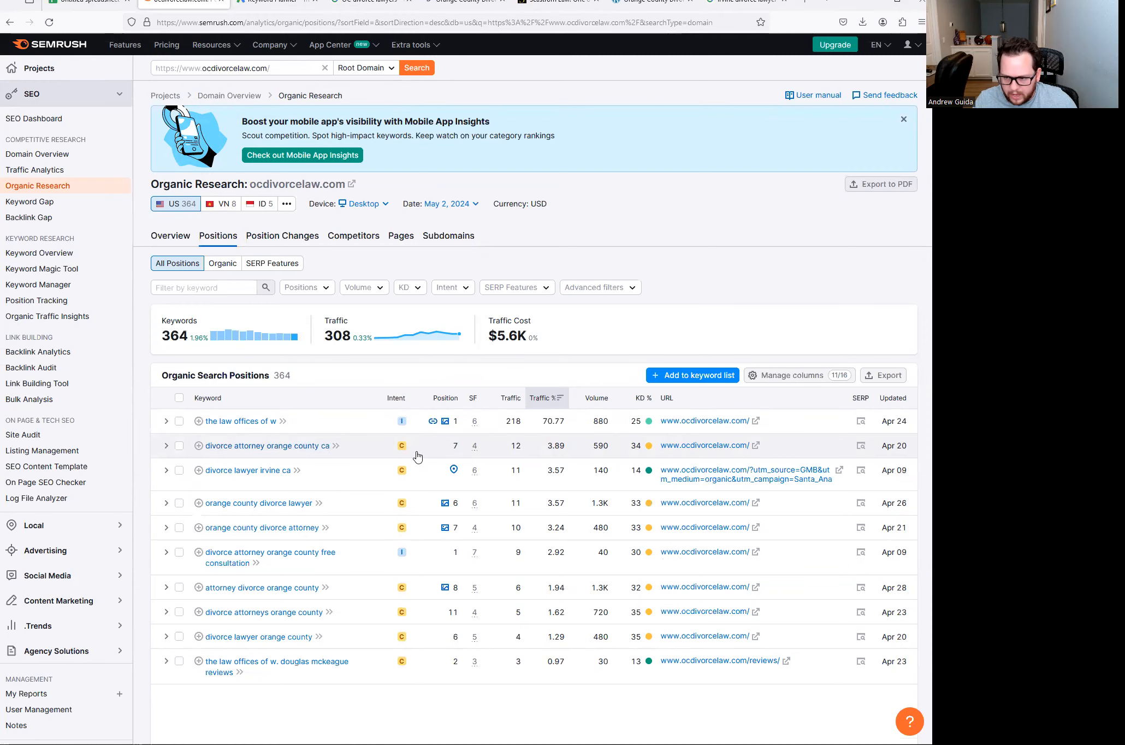
click(87, 2)
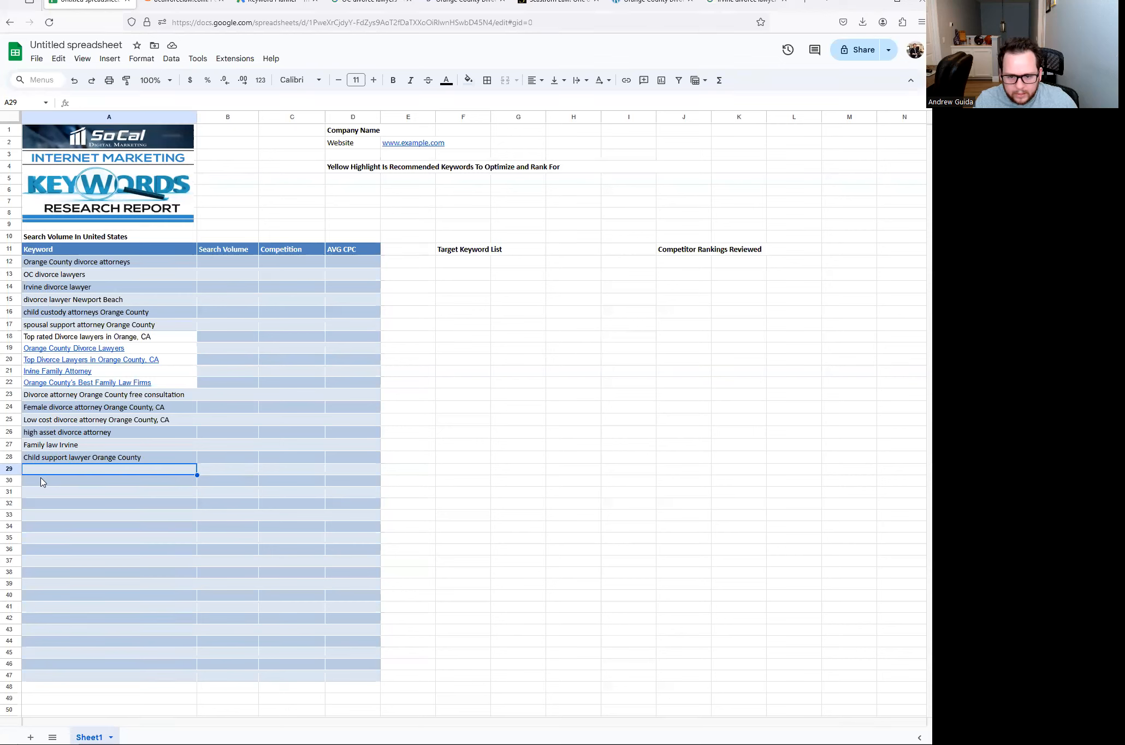
- Enter 'divorce attorney Orange County CA' in A29 as the final keyword, after checking Keyword Planner and Semrush
key(Up)
text(div)
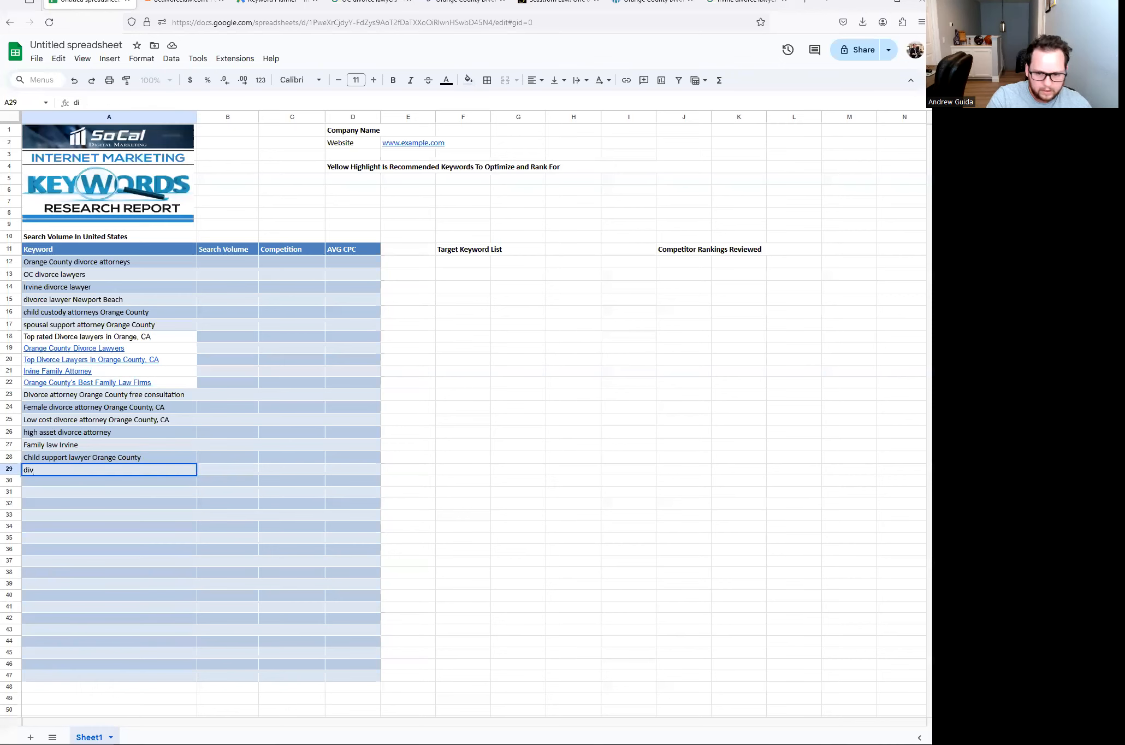
text(orce attorney O)
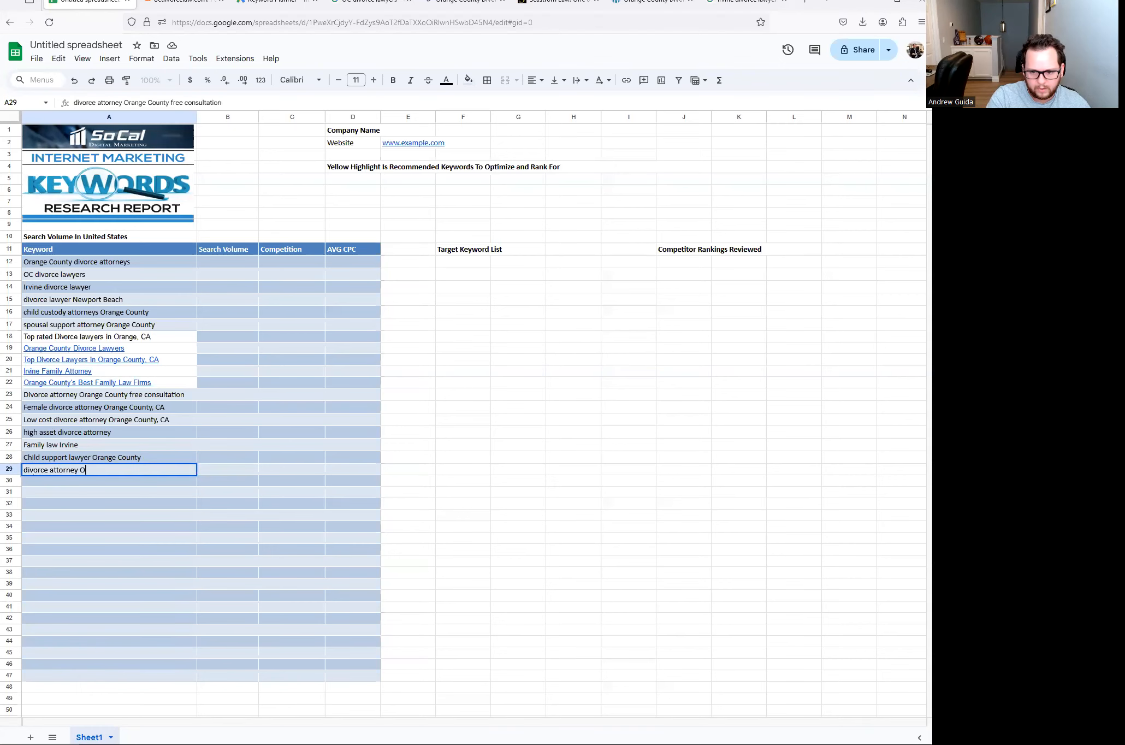
text(range County CA)
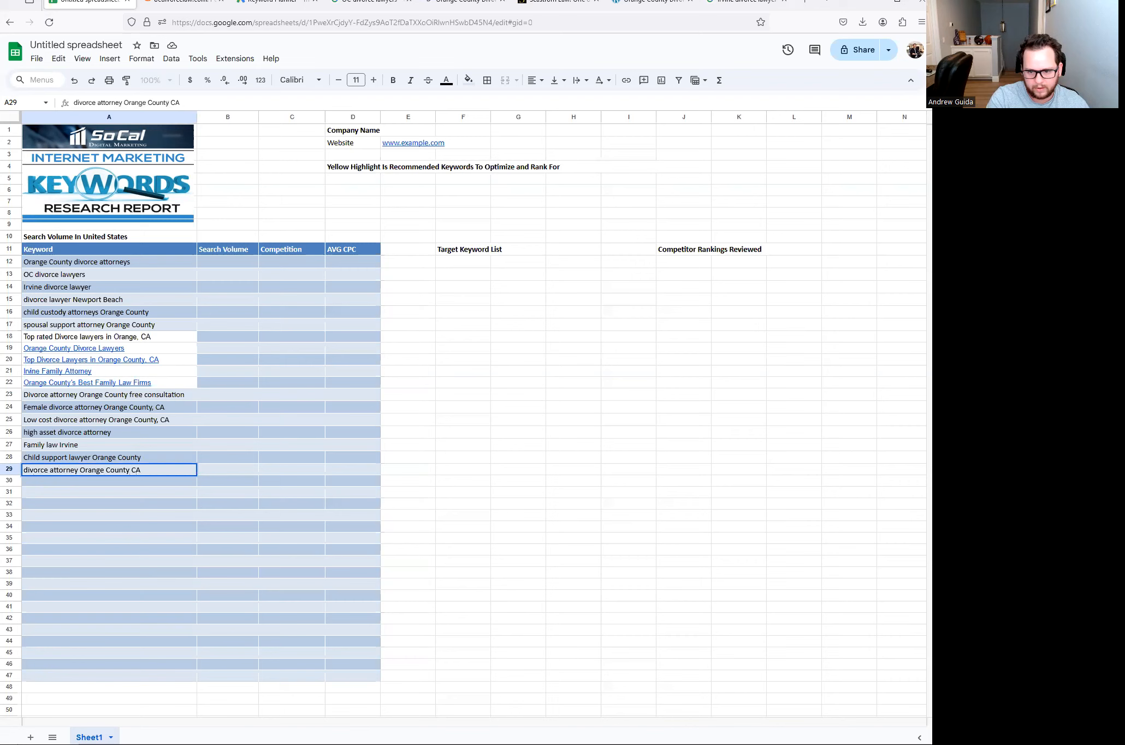
click(273, 4)
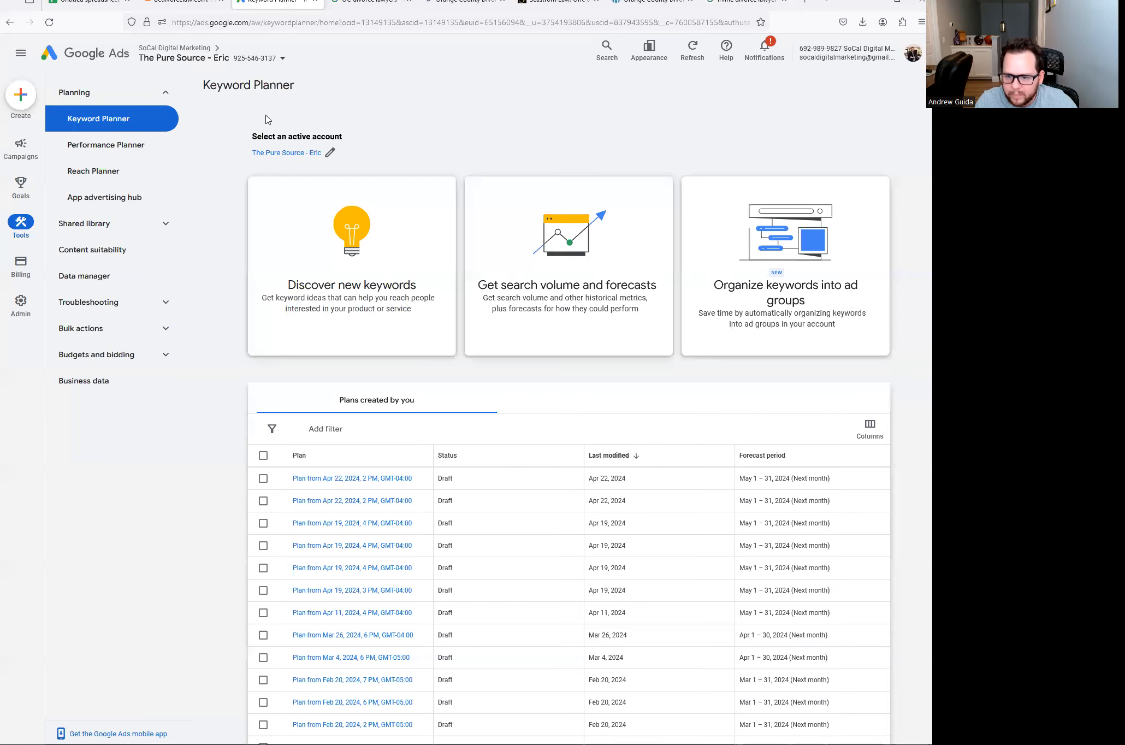
click(180, 3)
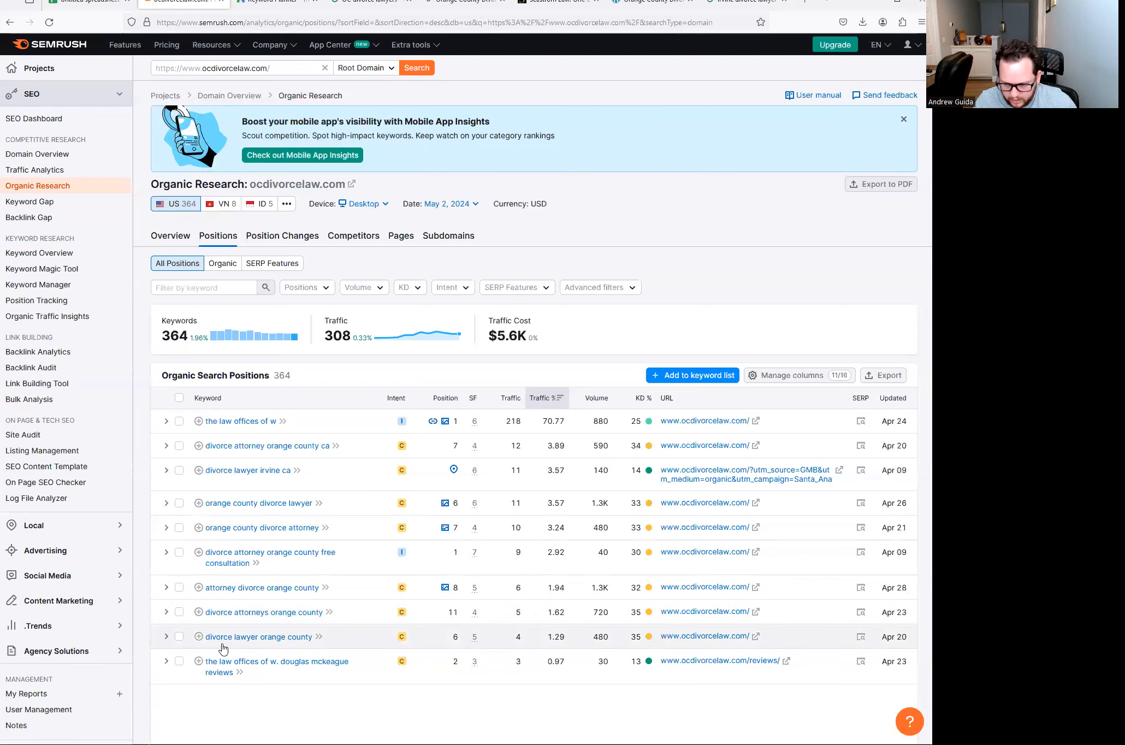
click(87, 2)
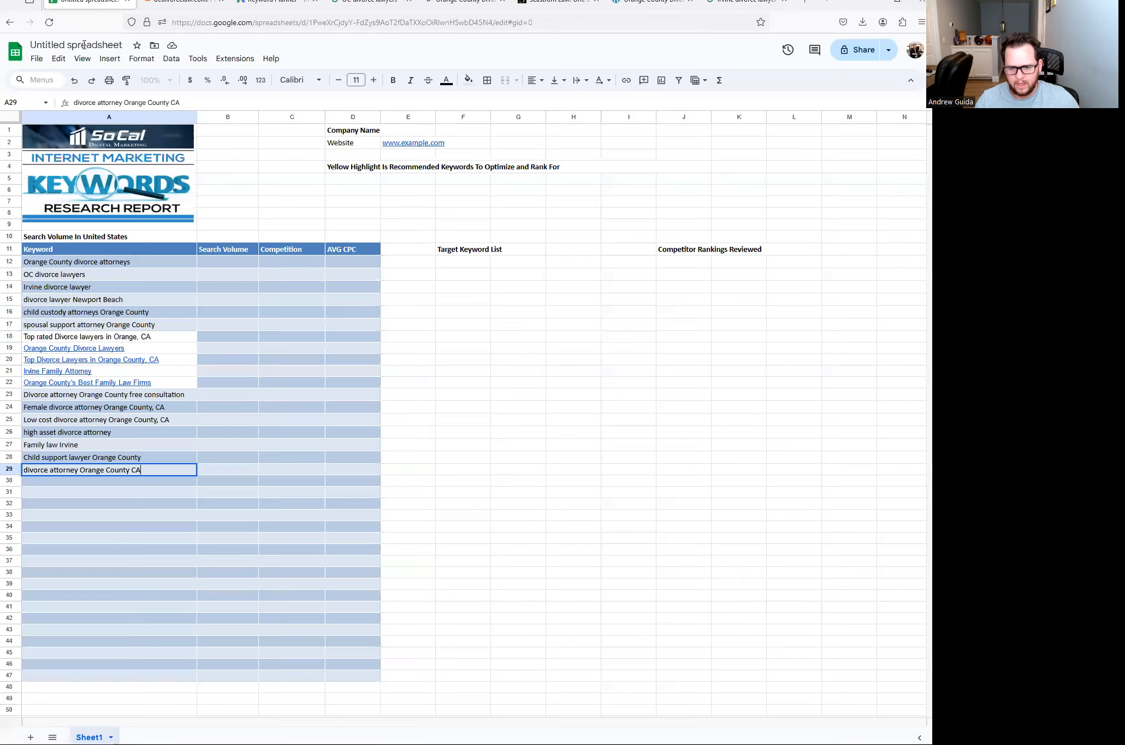
click(84, 264)
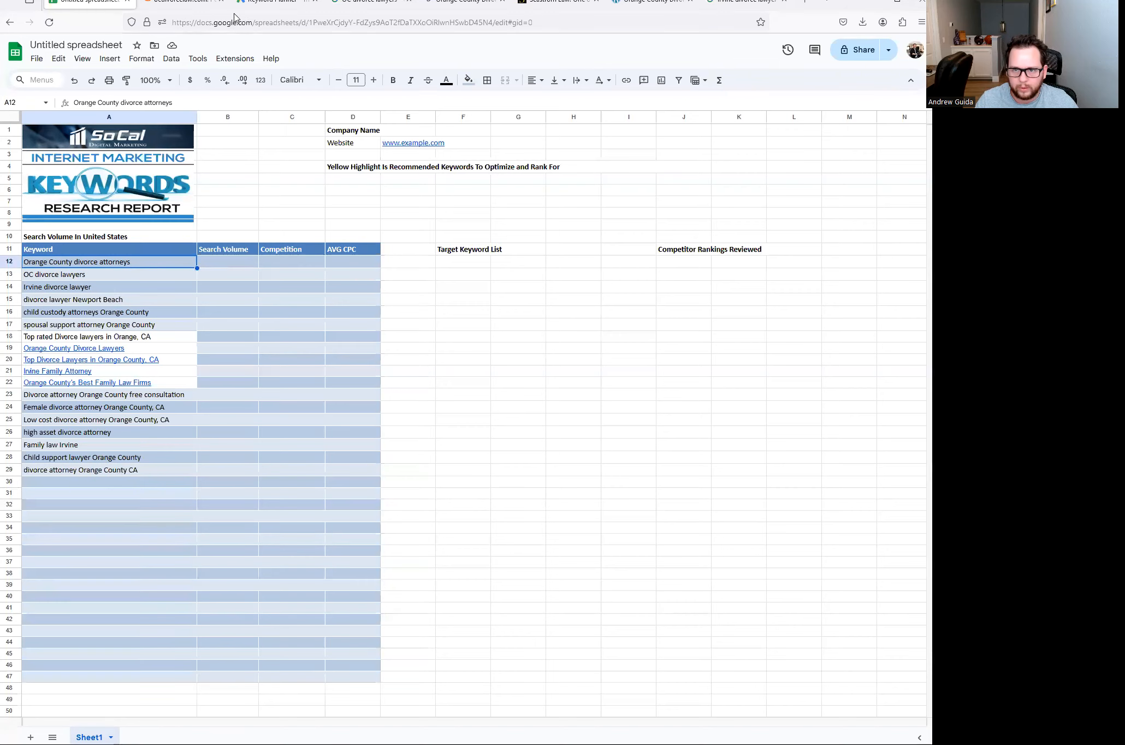
click(191, 6)
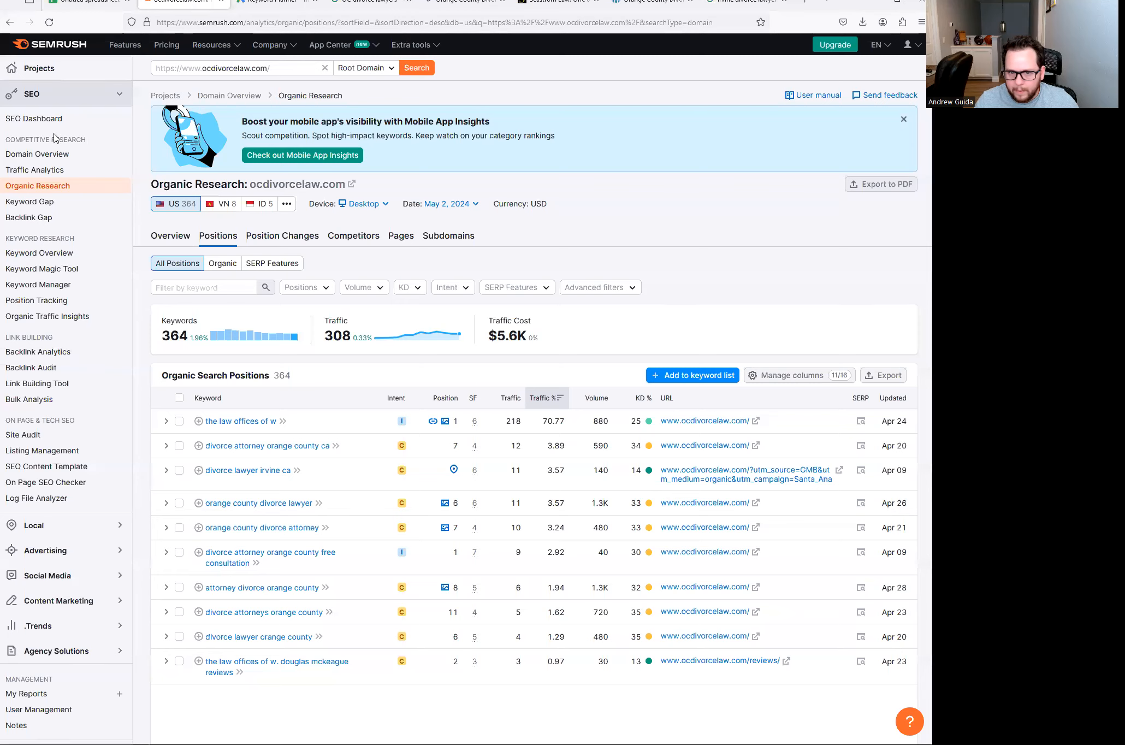
click(52, 154)
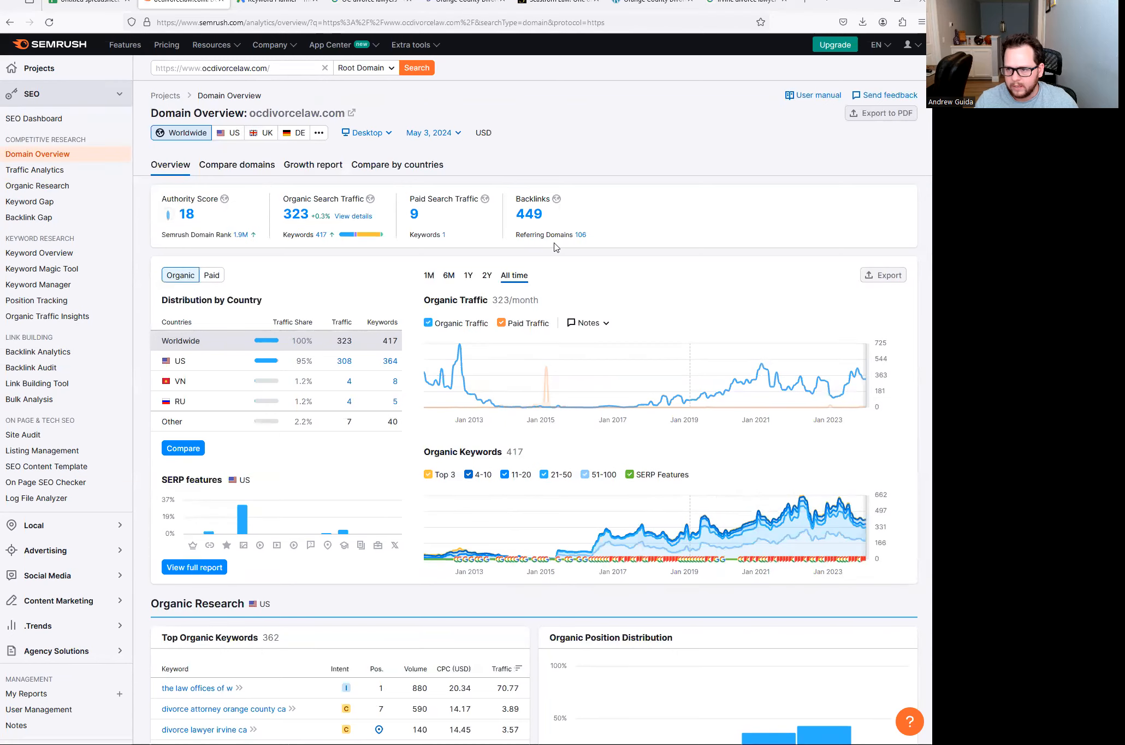
drag(268, 66, 150, 67)
key(ctrl+c)
click(88, 5)
click(673, 288)
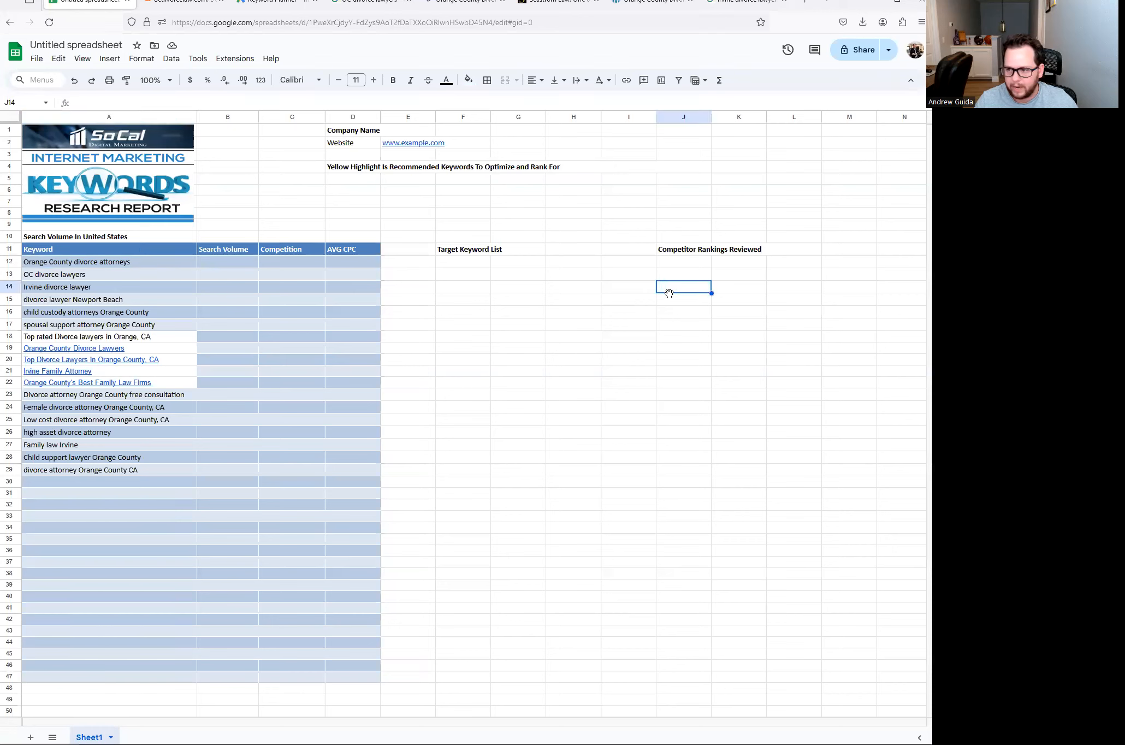
- List ocdivorcelaw.com in J12 and seastromlaw.com in J13 under Competitor Rankings Reviewed
click(668, 263)
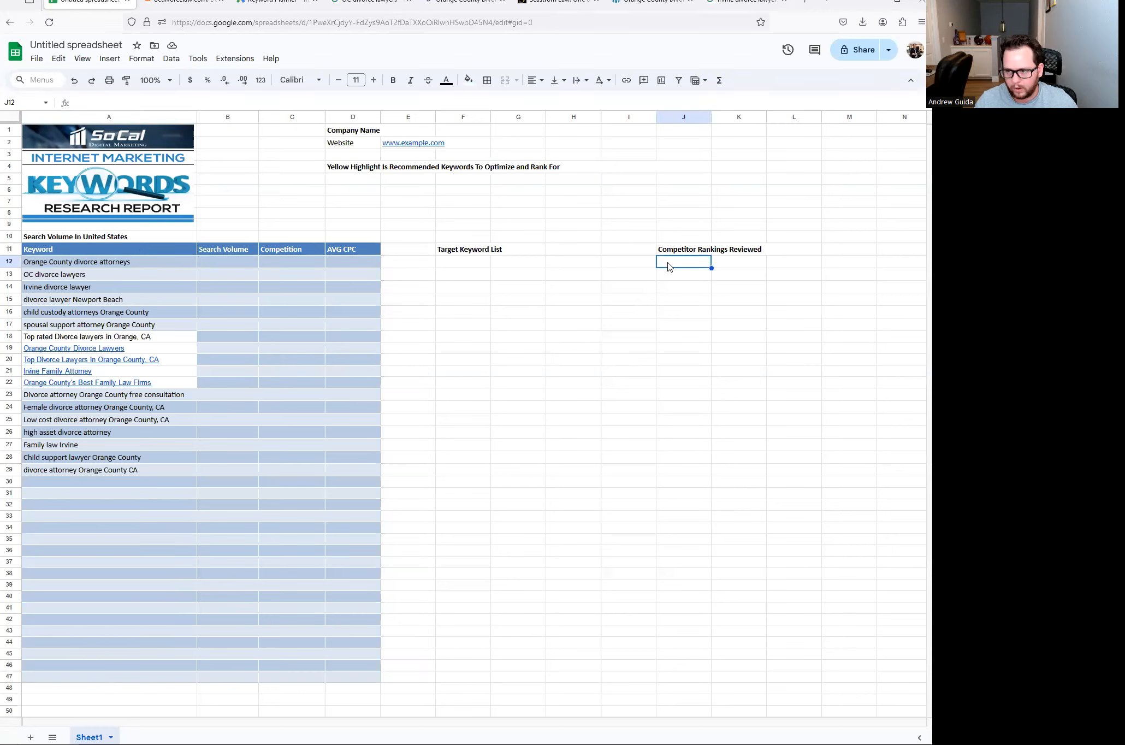
key(ctrl+v)
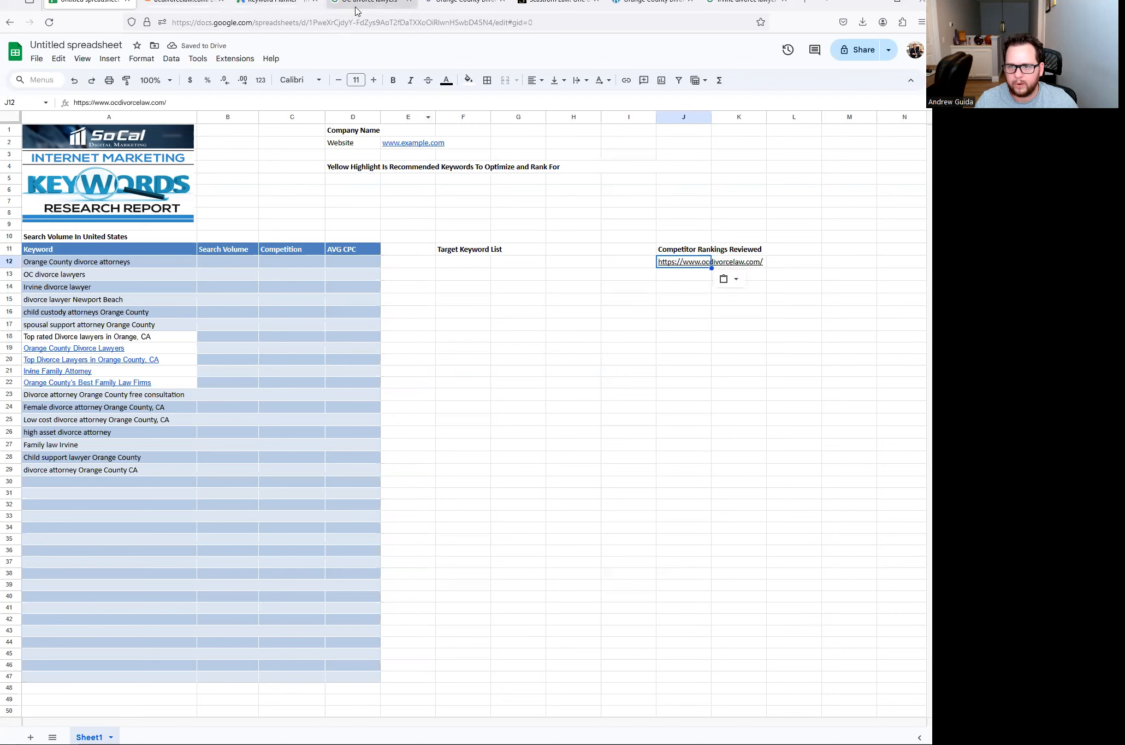
click(356, 10)
click(447, 10)
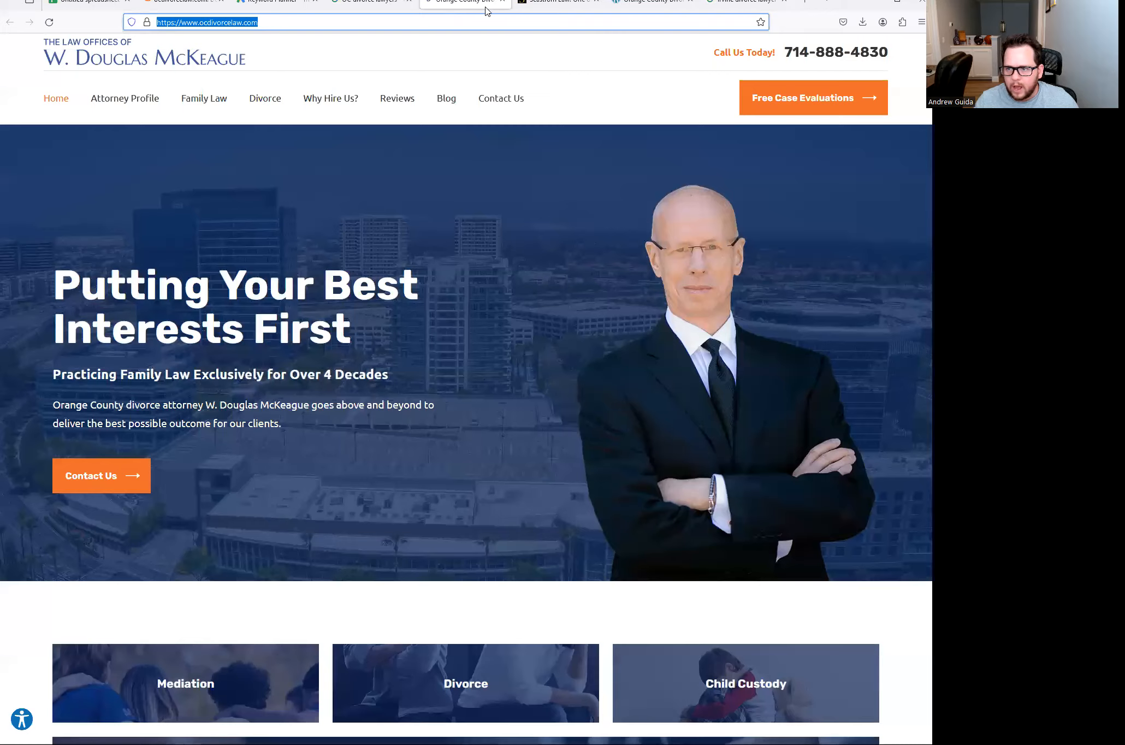
click(502, 1)
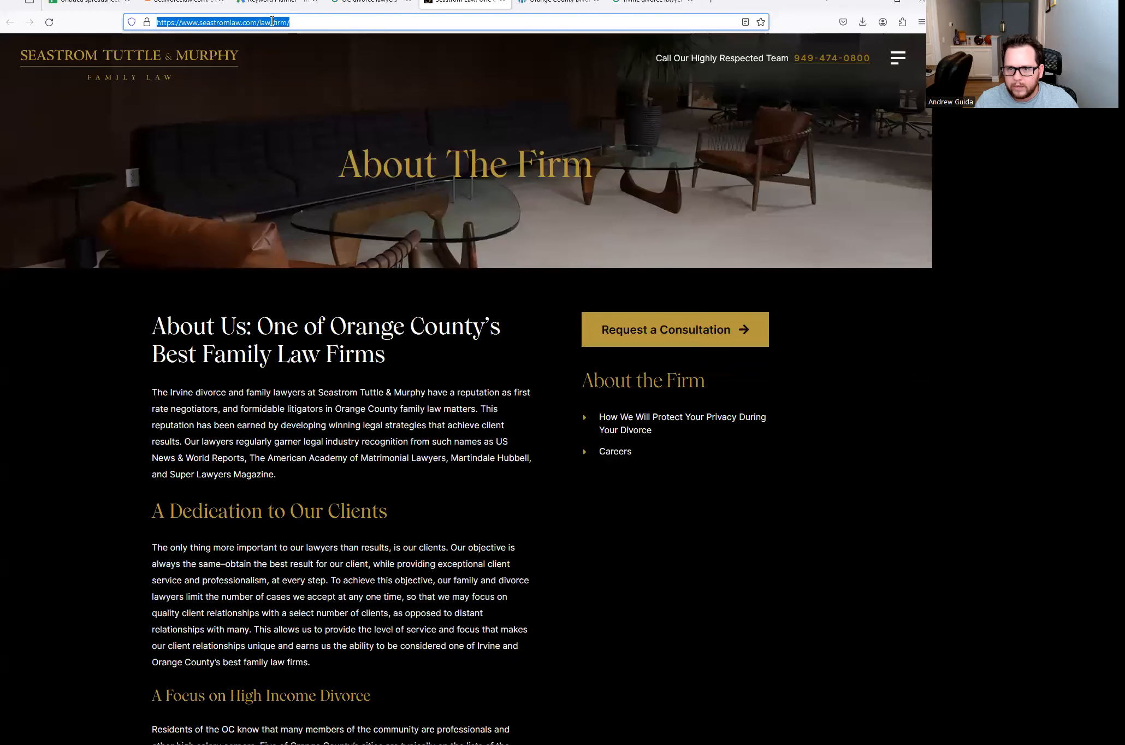
click(264, 22)
drag(261, 22, 157, 22)
key(ctrl+c)
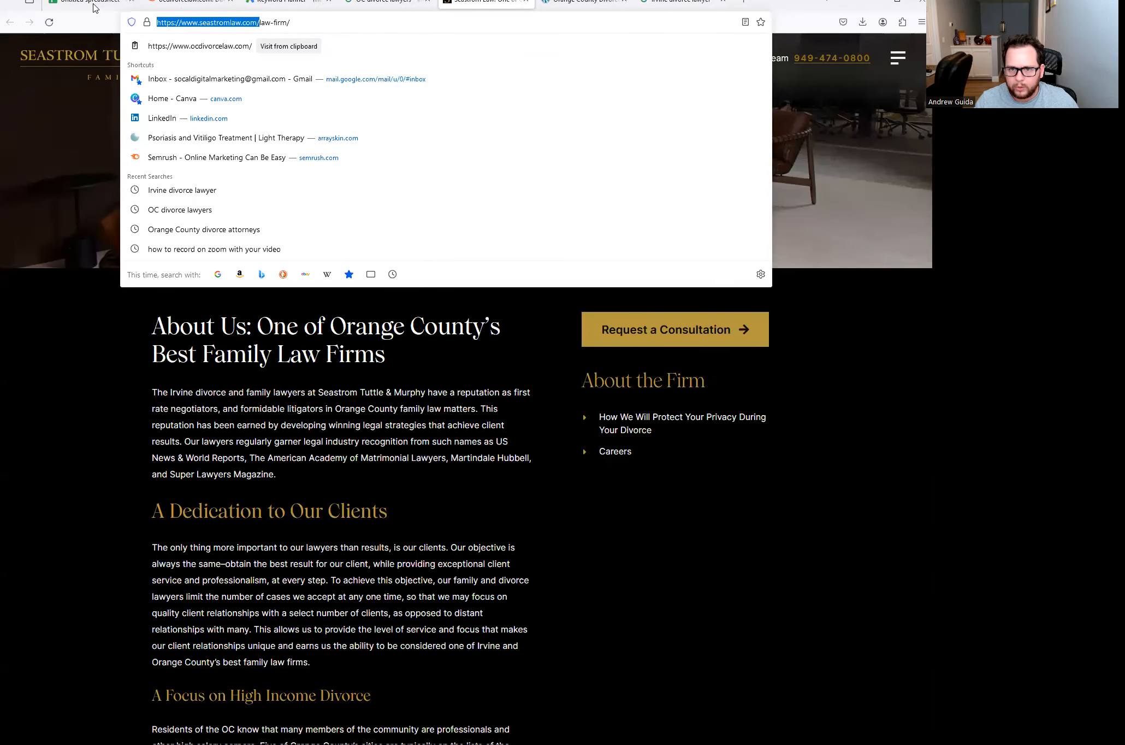
click(103, 4)
click(676, 276)
key(ctrl+v)
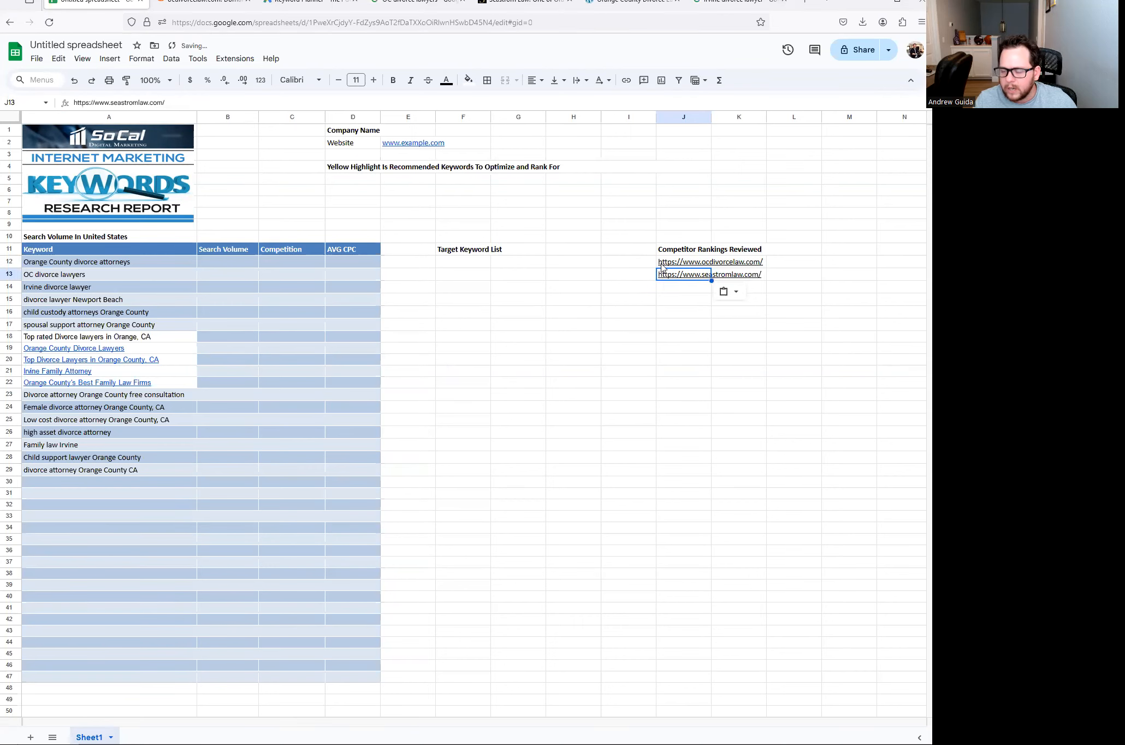
click(598, 324)
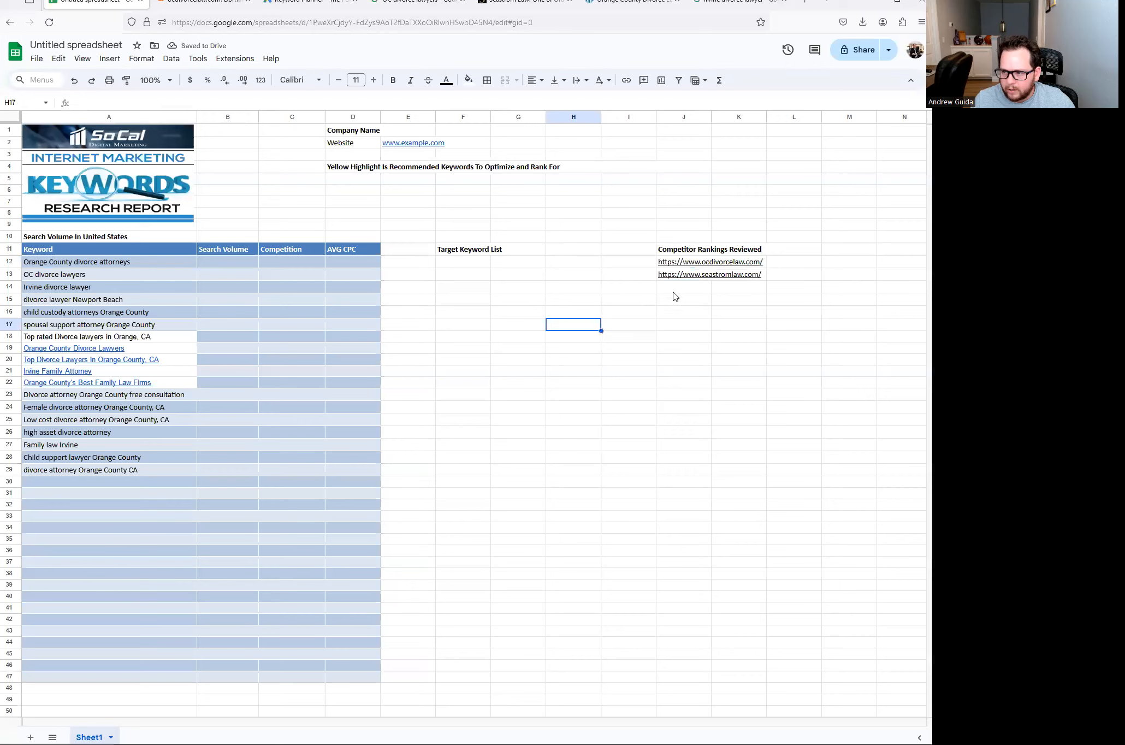
- Close the Seastrom site and paste the orangecountydivorce.com address into J14
click(529, 9)
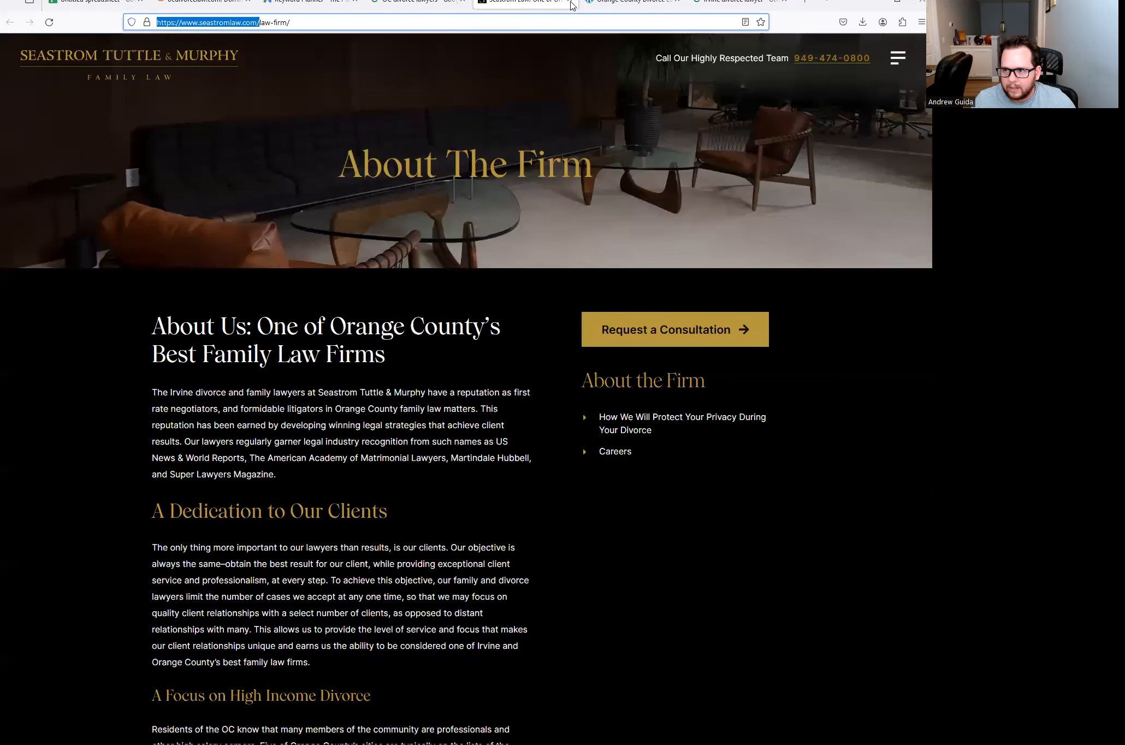
key(ctrl+w)
click(278, 24)
key(ctrl+c)
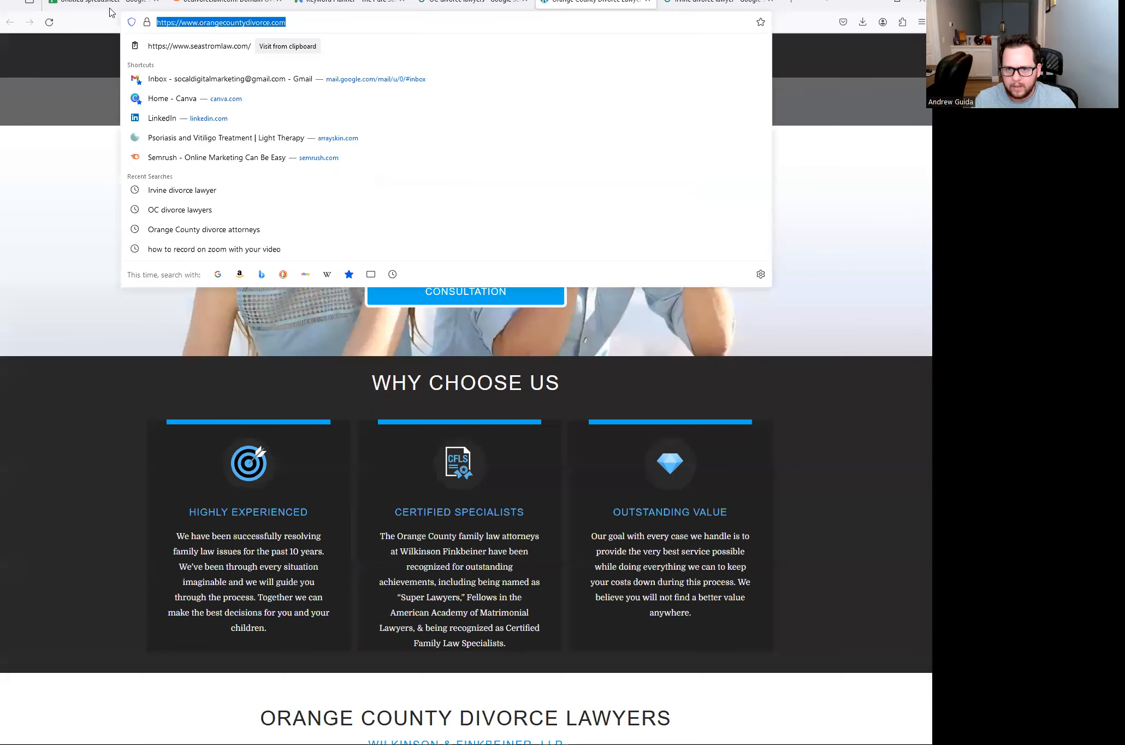
click(110, 7)
click(682, 290)
key(ctrl+v)
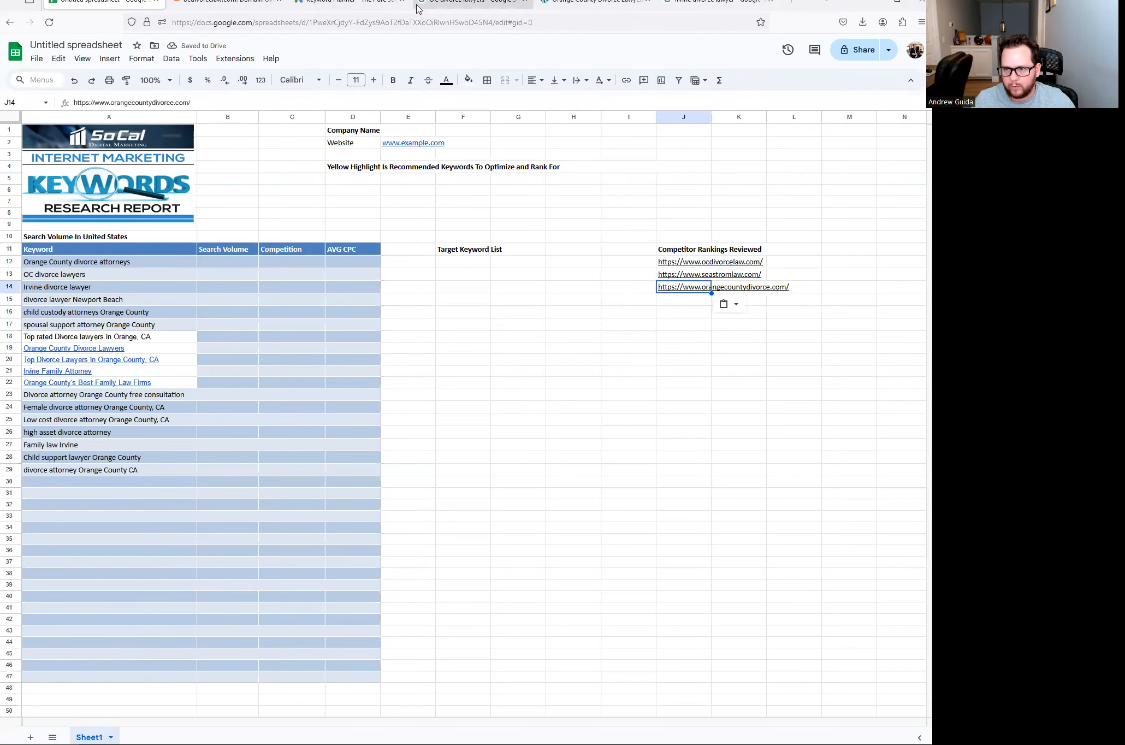
click(447, 6)
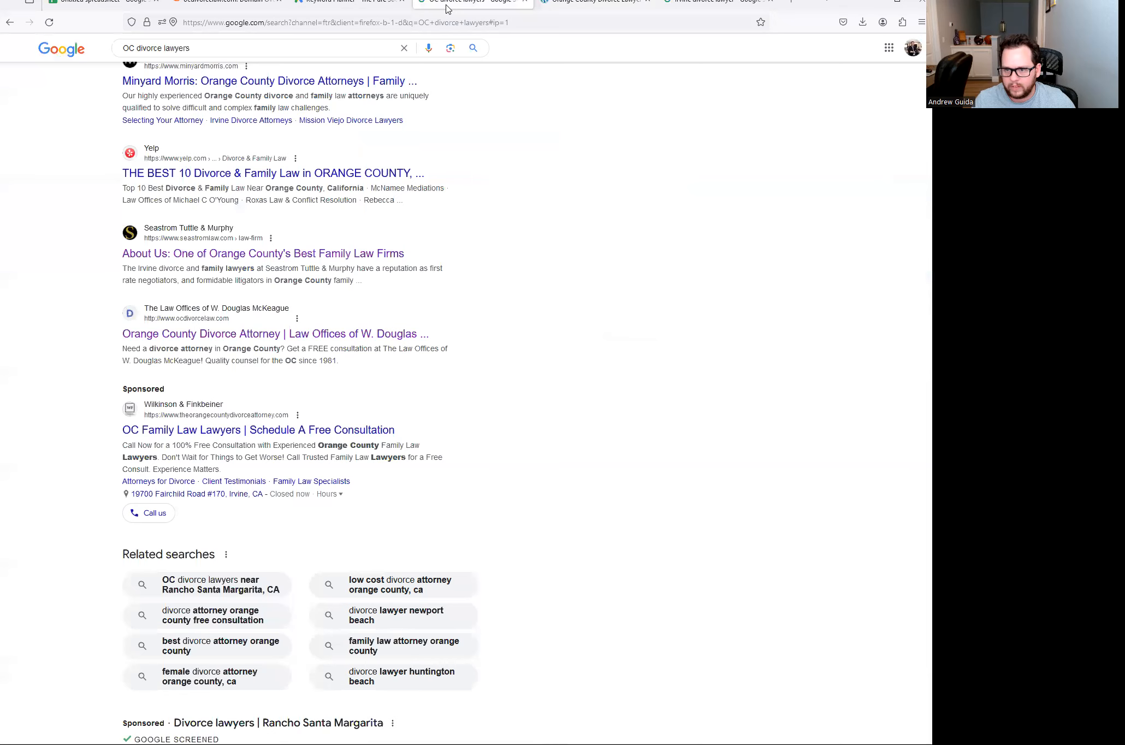
- Close the old tabs and open the Neshanian and Michel & Rhyne Irvine results in new tabs
click(523, 7)
click(526, 6)
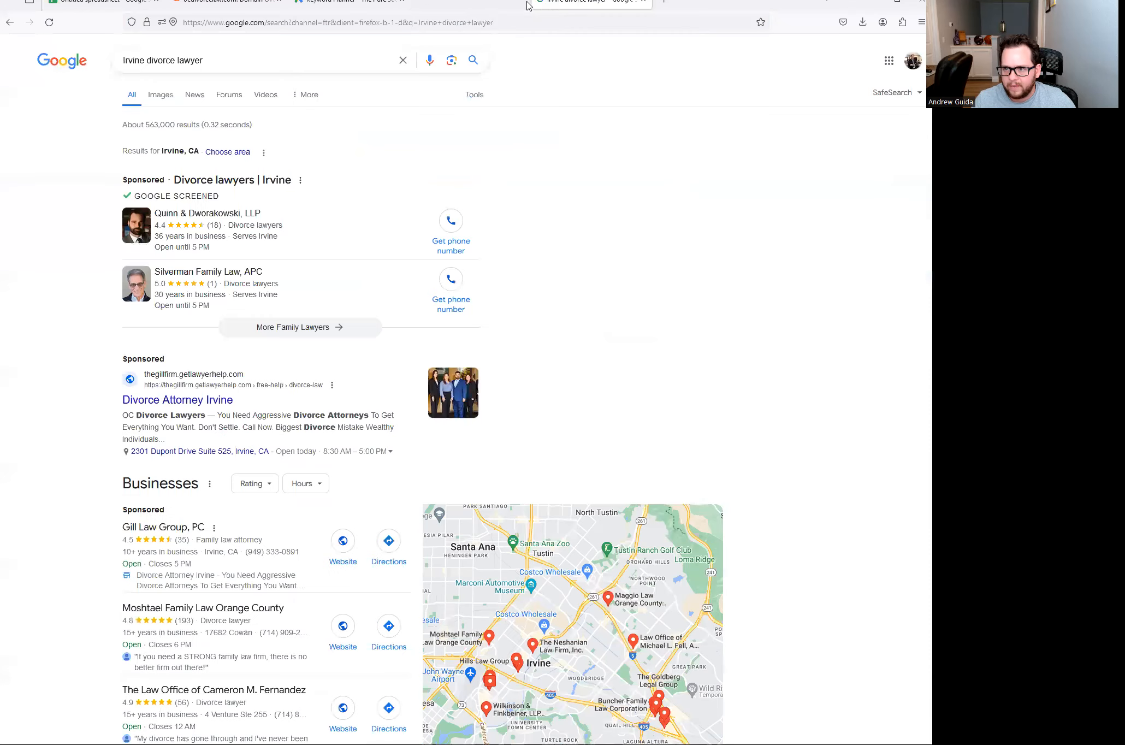
scroll(219, 163, down, 8)
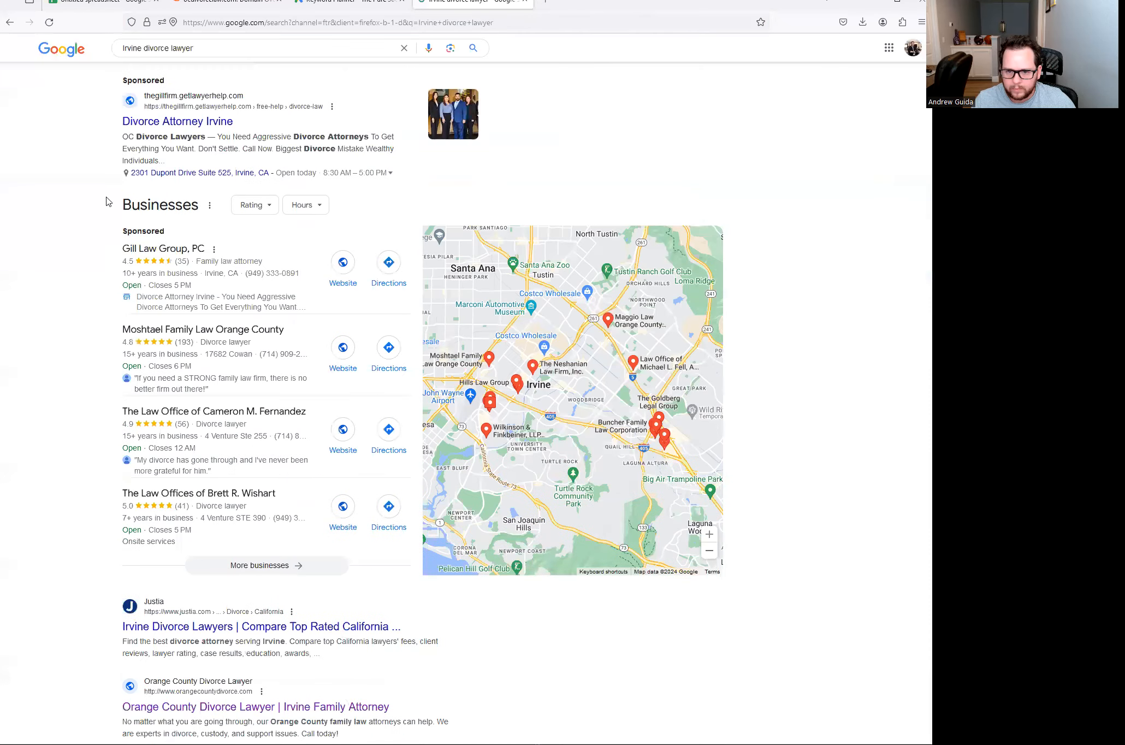
scroll(219, 257, down, 2)
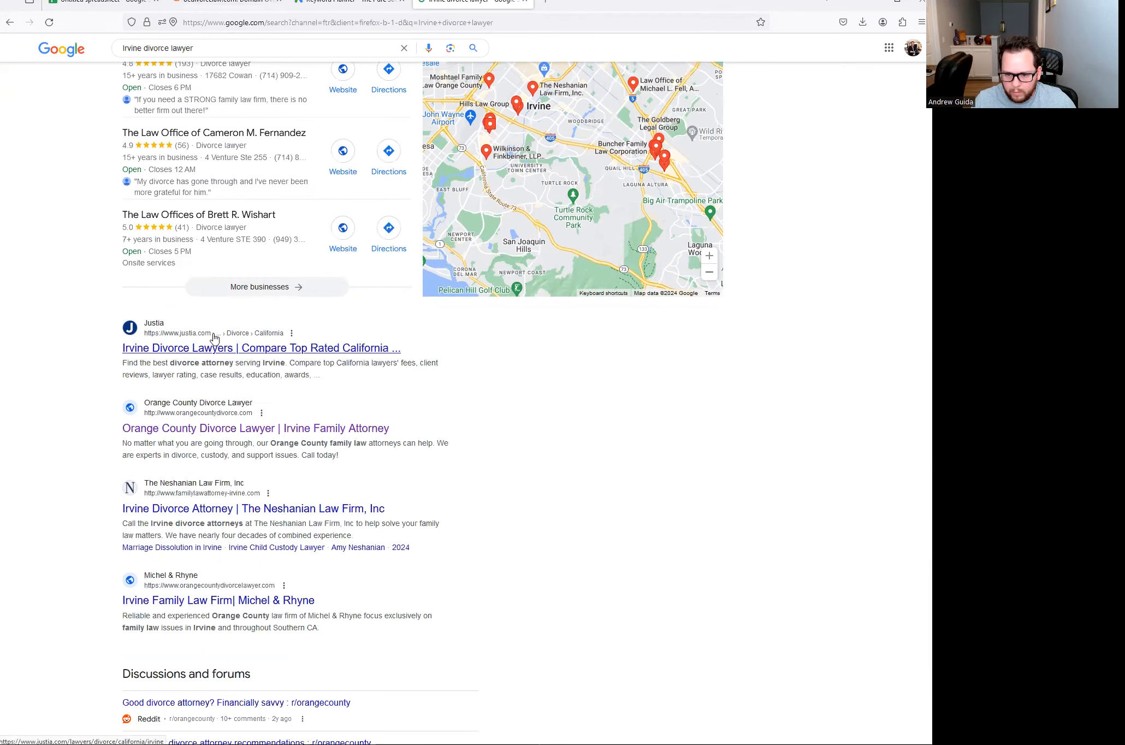
scroll(214, 339, down, 2)
right_click(194, 399)
click(217, 410)
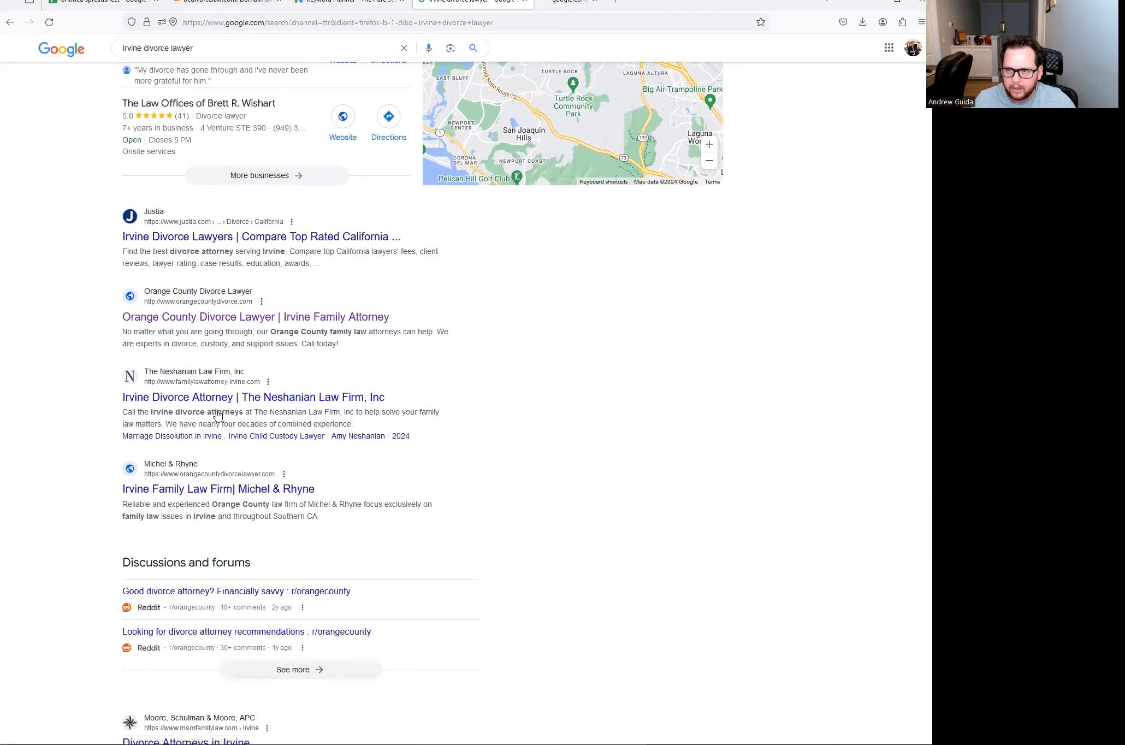
scroll(217, 398, down, 2)
right_click(218, 377)
click(242, 389)
- Paste the Neshanian familylawattorney-irvine.com address into the competitor list at J15
click(586, 15)
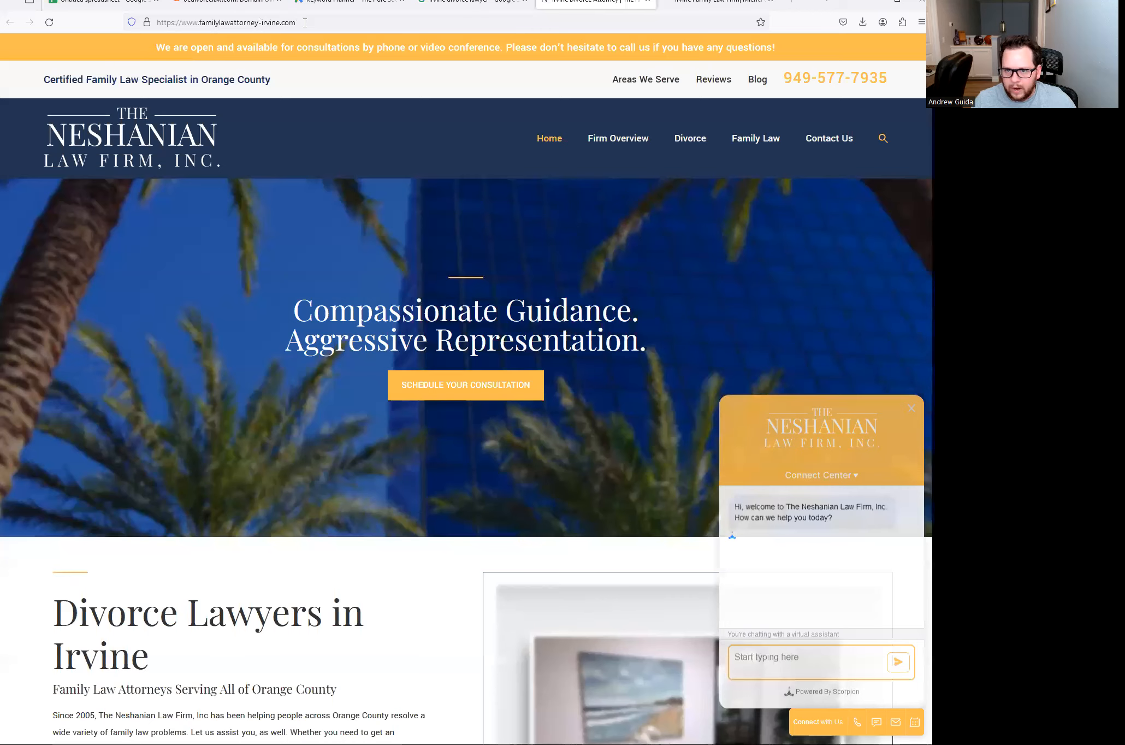
click(176, 29)
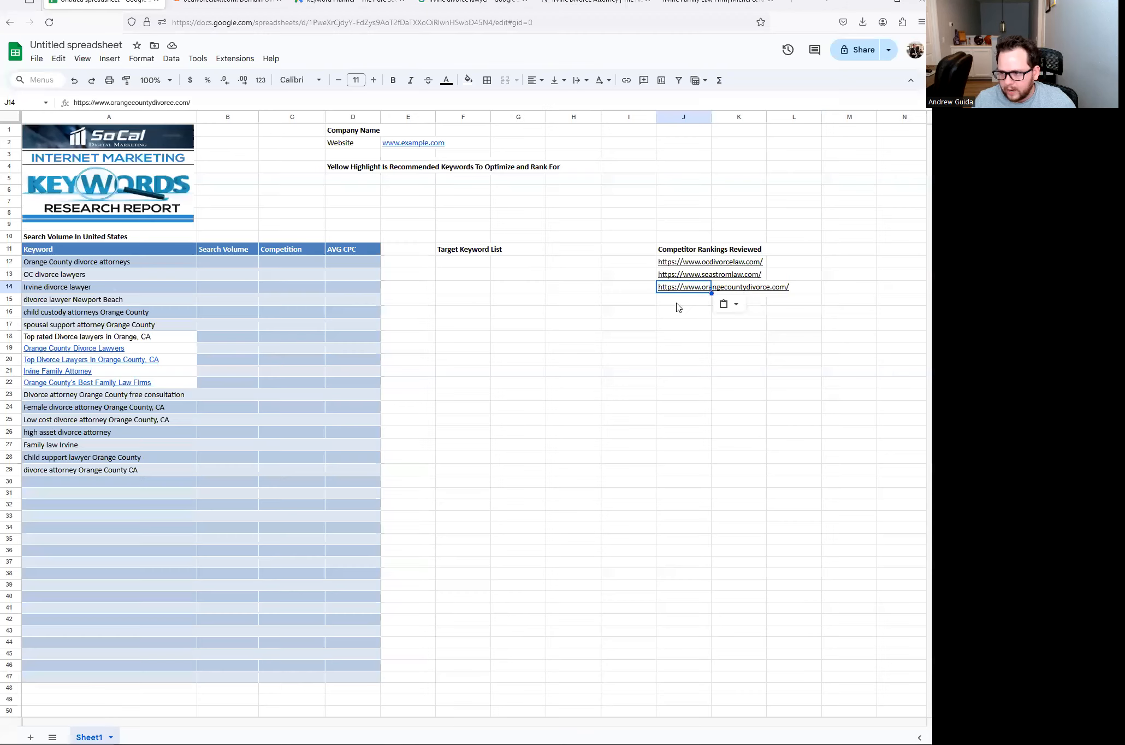
click(677, 304)
key(ctrl+v)
- Add the Michel & Rhyne orangecountydivorcelawyer.com address to J16 in the competitor list
click(703, 8)
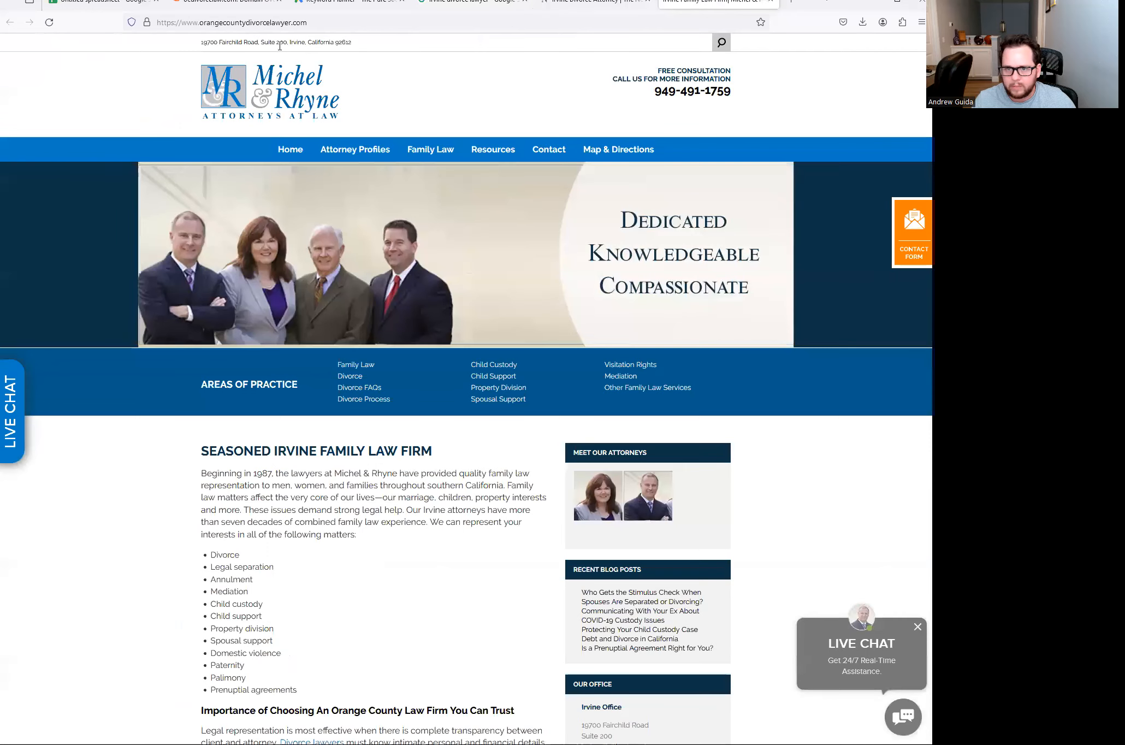
click(327, 25)
click(101, 4)
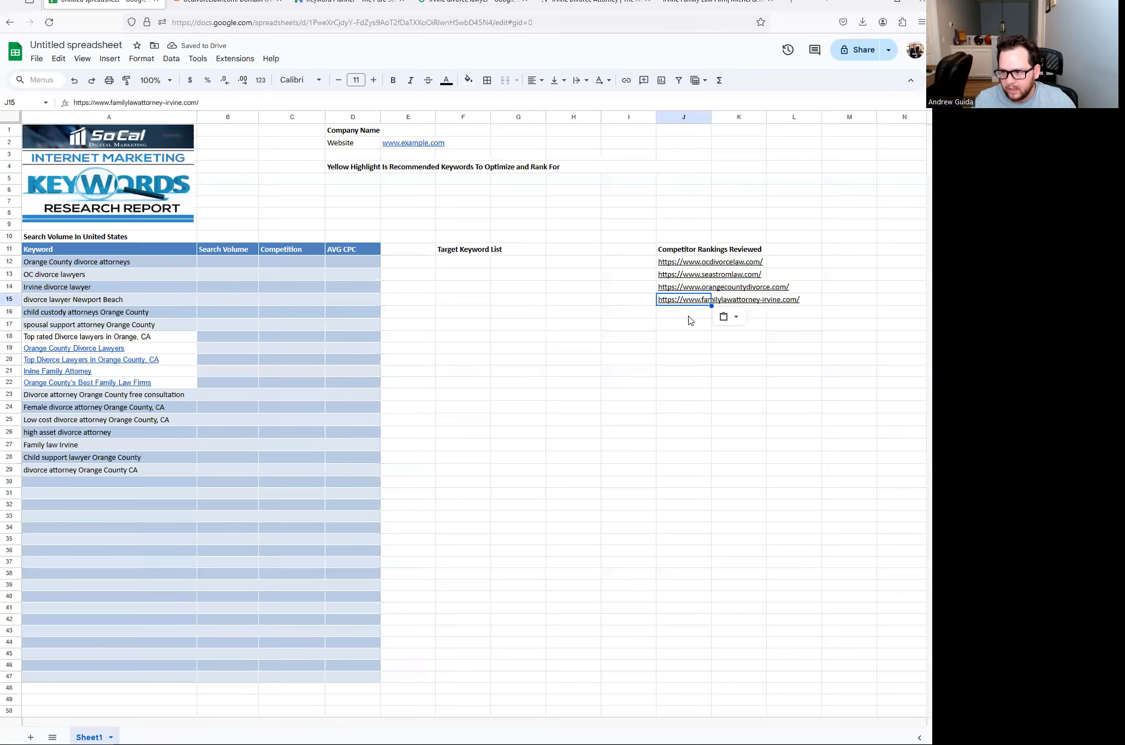
click(687, 314)
key(ctrl+v)
click(598, 5)
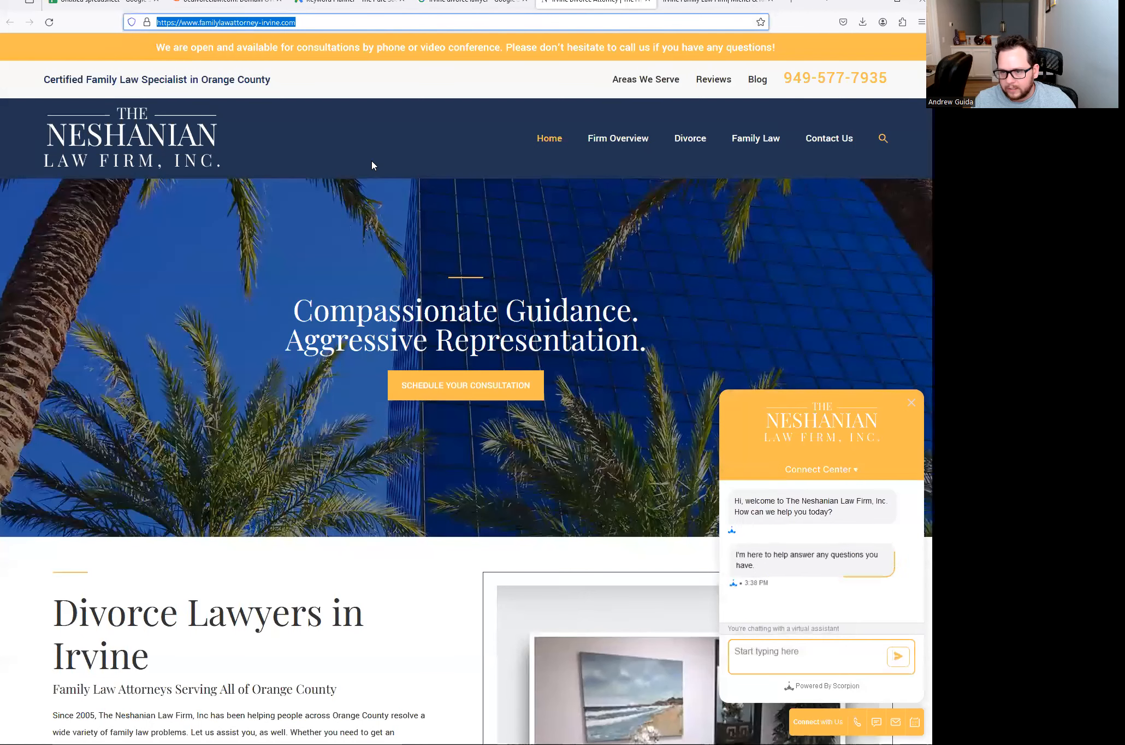
click(702, 5)
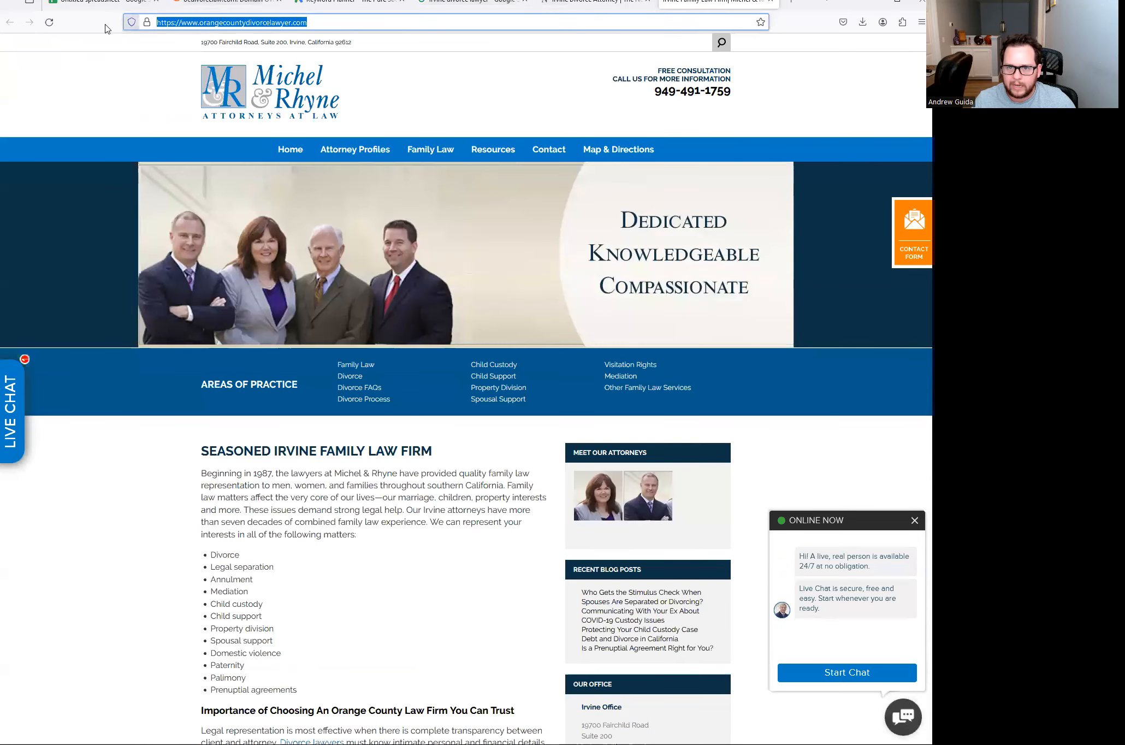
click(98, 6)
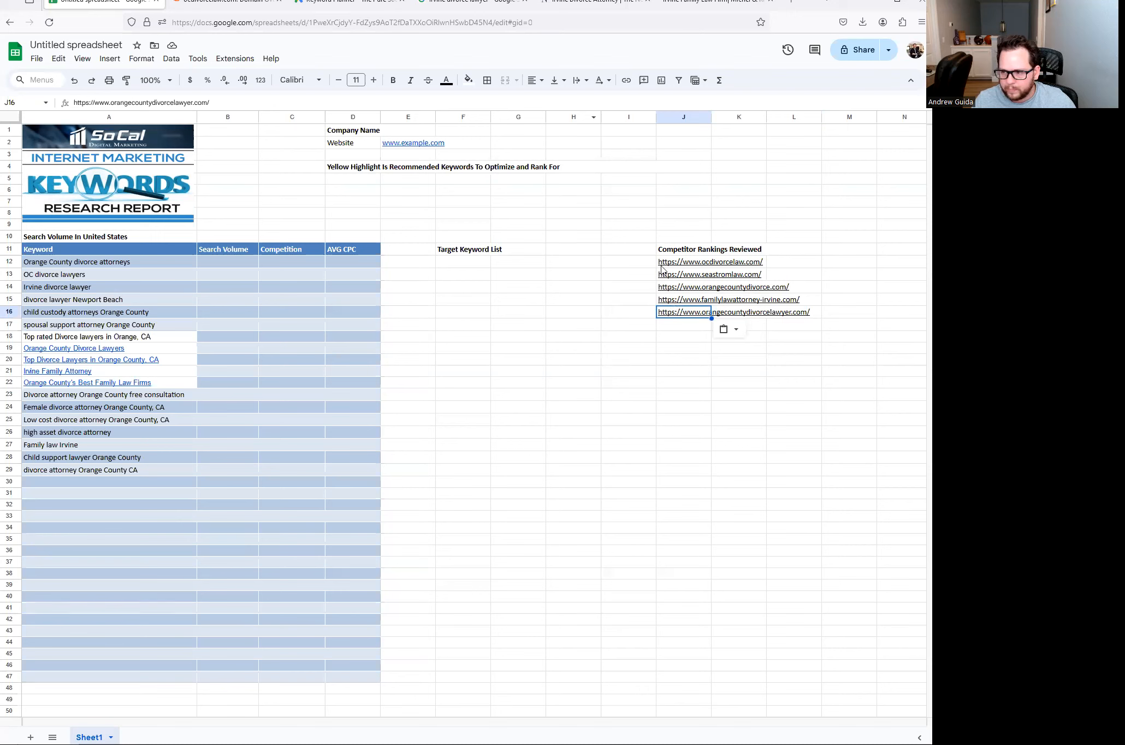
click(108, 291)
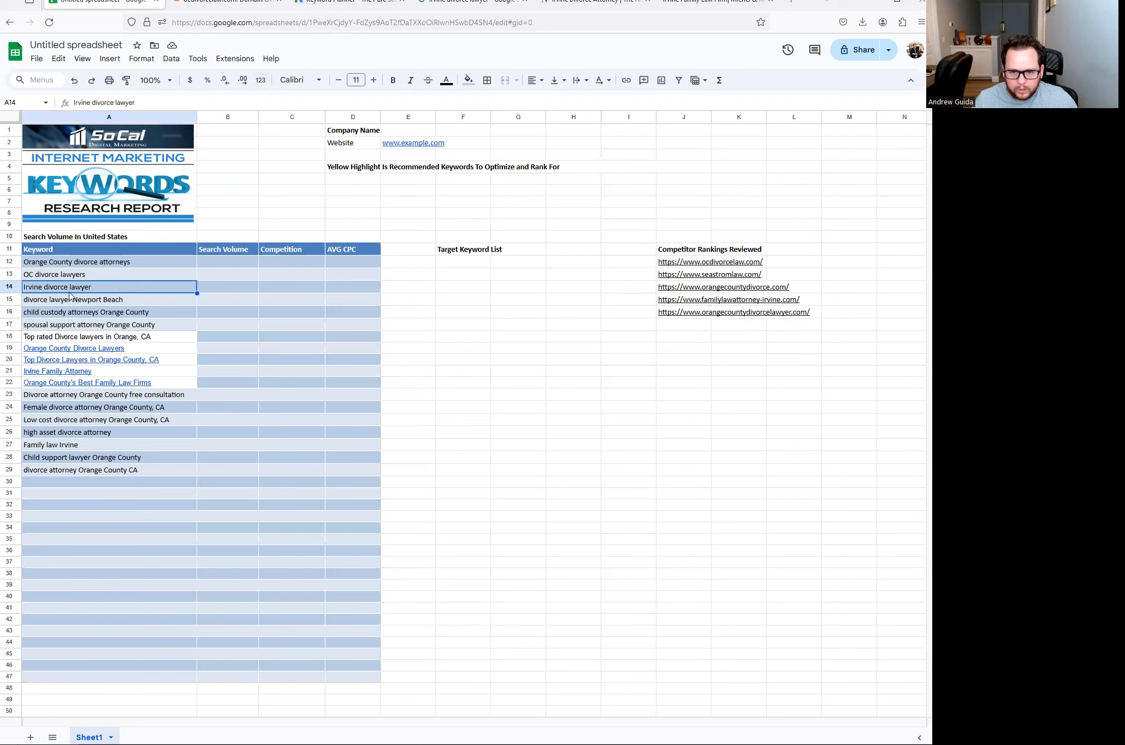
- Paste keywords A12:A29 into Keyword Planner's Discover new keywords and remove the stray CA chip
drag(61, 264, 68, 476)
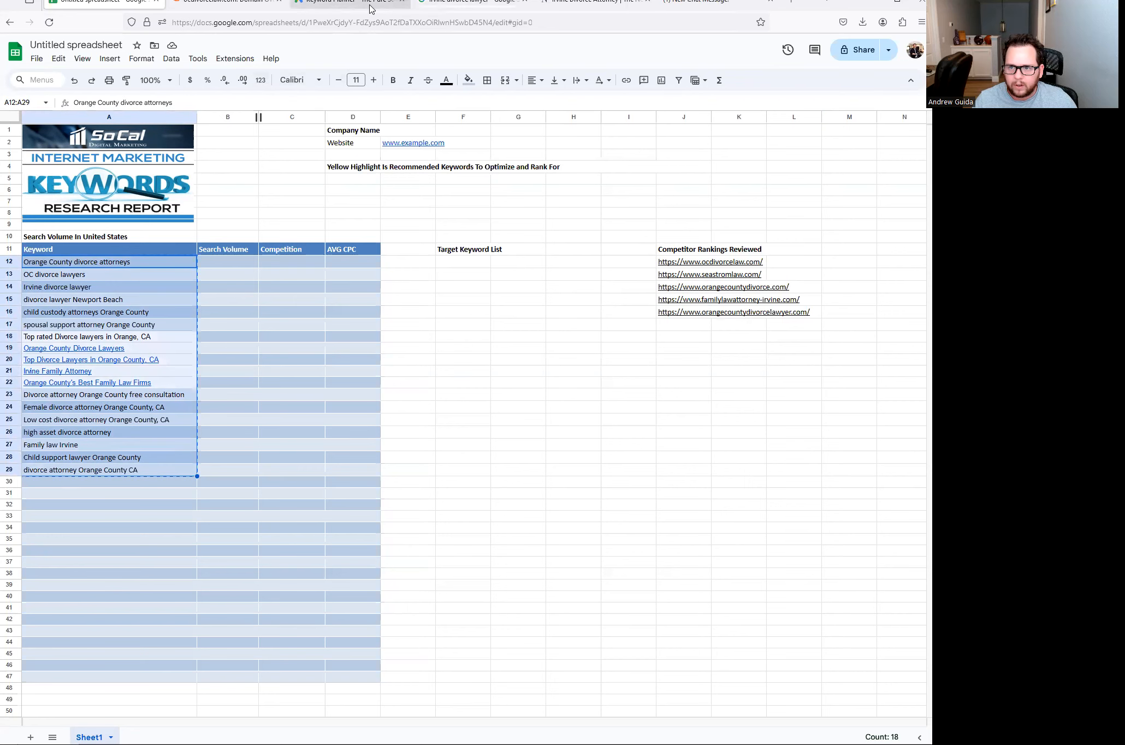
click(349, 3)
click(356, 283)
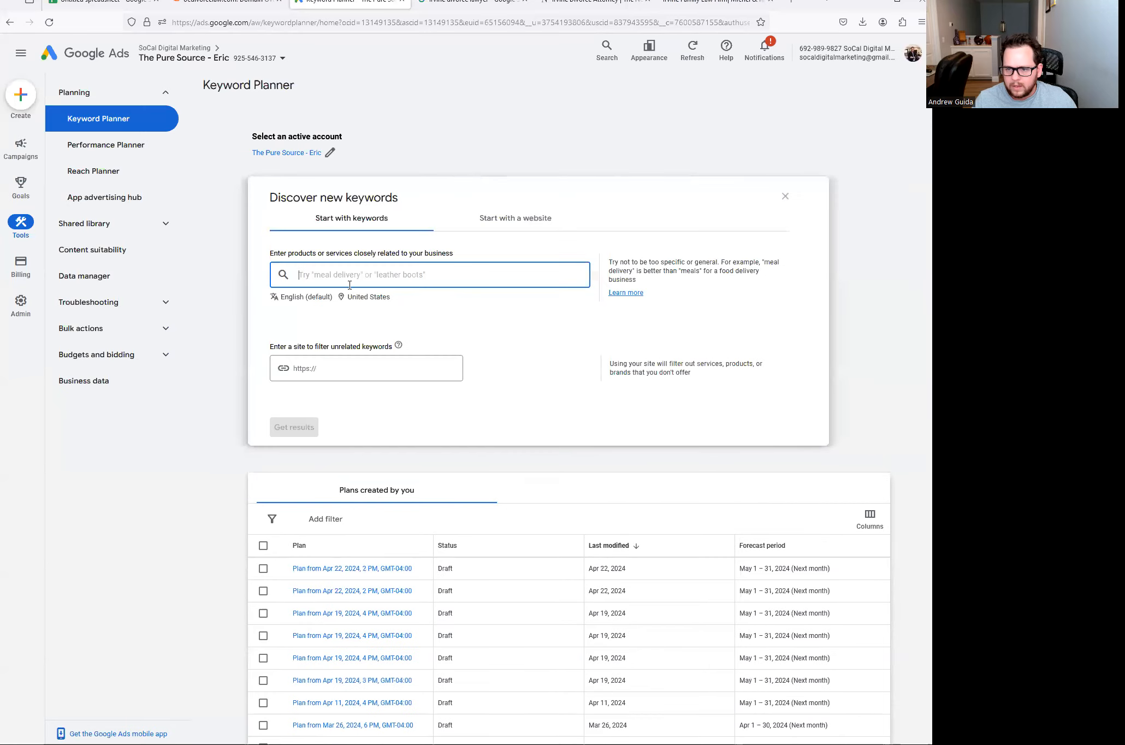
key(ctrl+v)
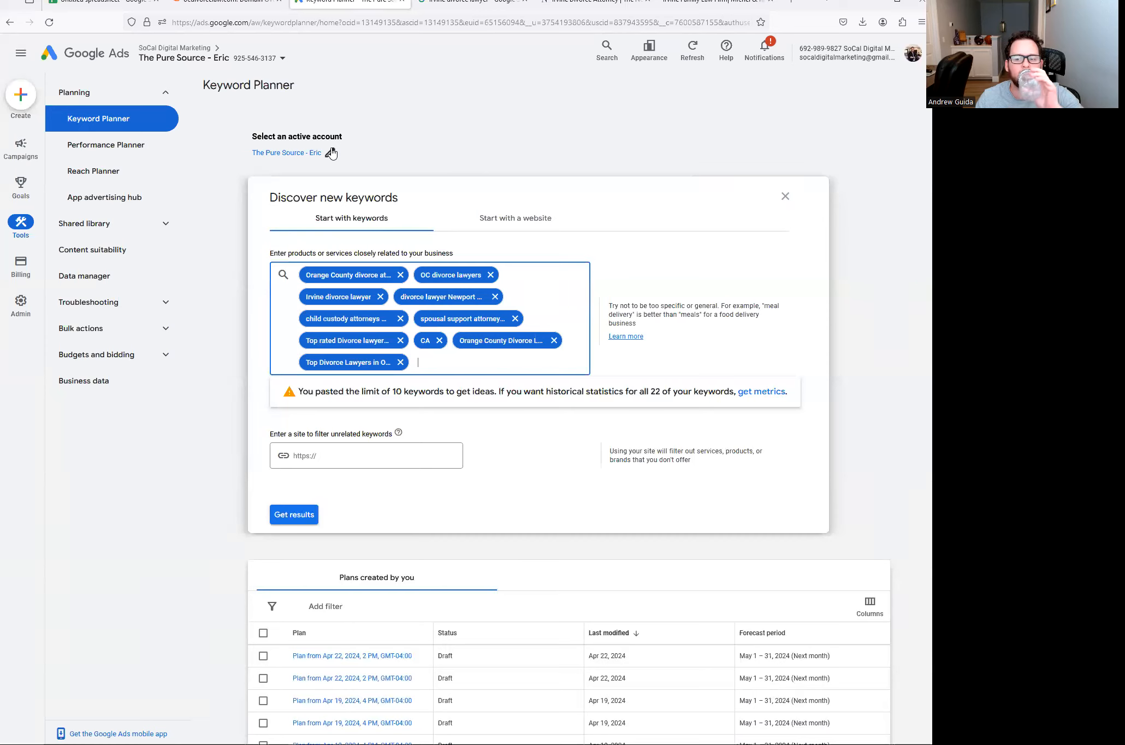
click(439, 340)
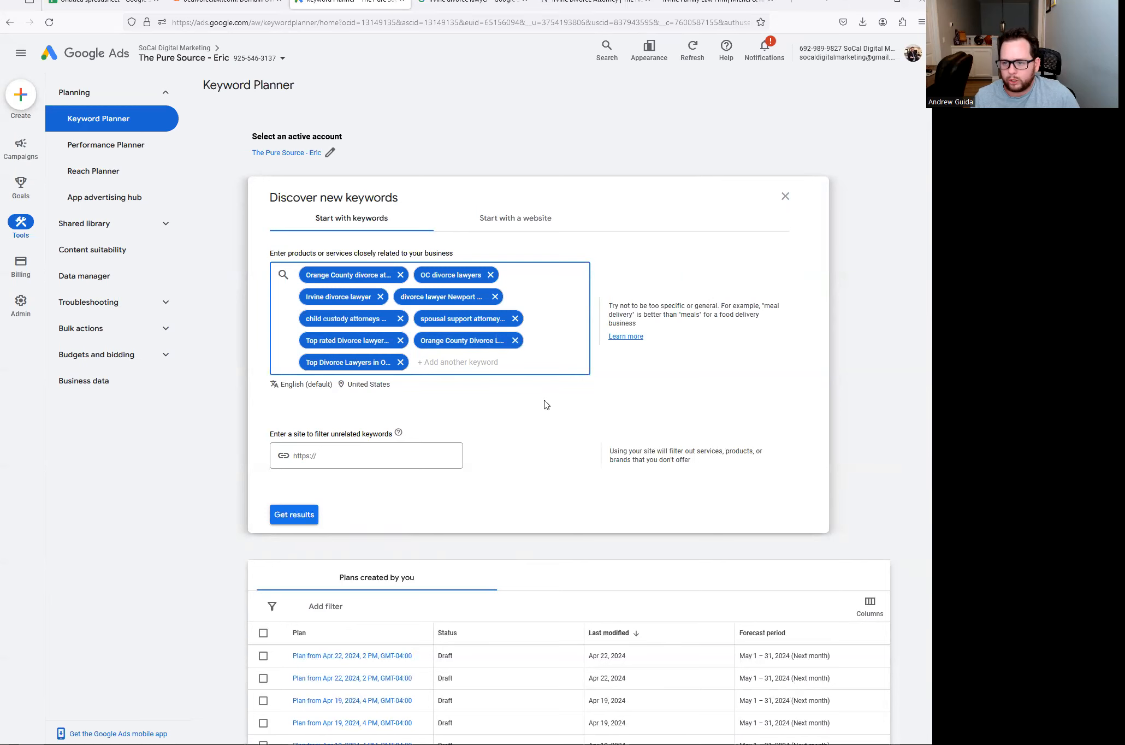
- Get Keyword Planner results with monthly searches and bids for the pasted keywords
click(111, 5)
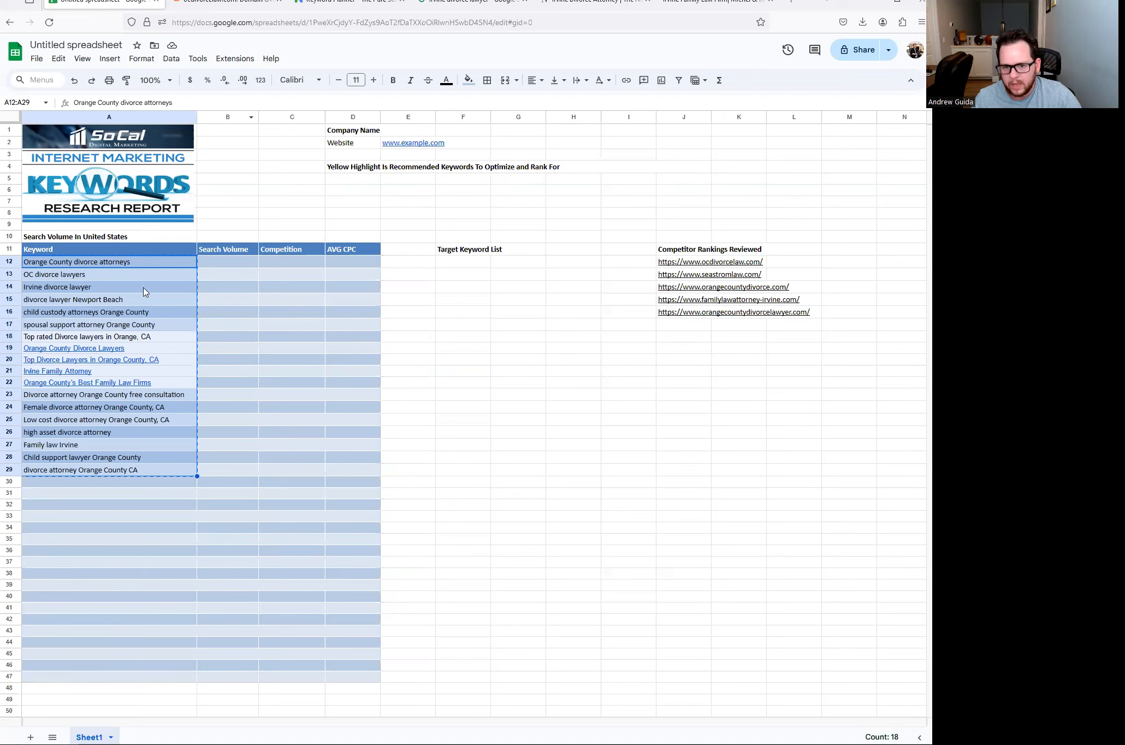
click(367, 270)
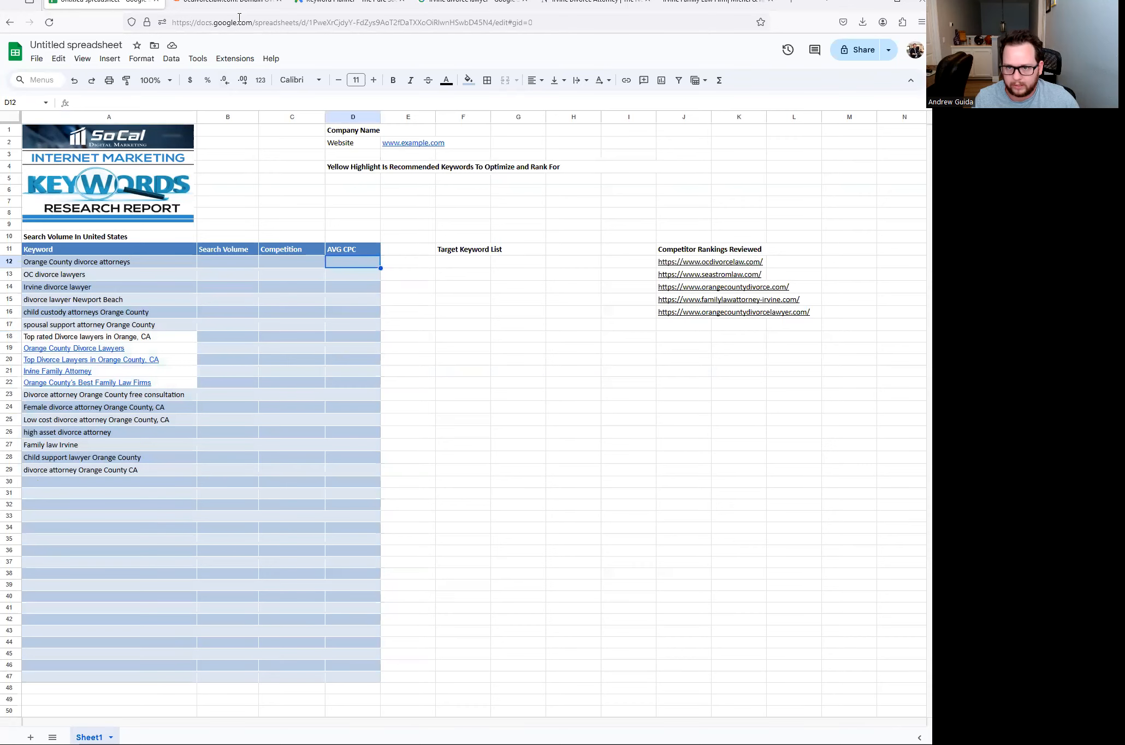
click(238, 8)
click(348, 8)
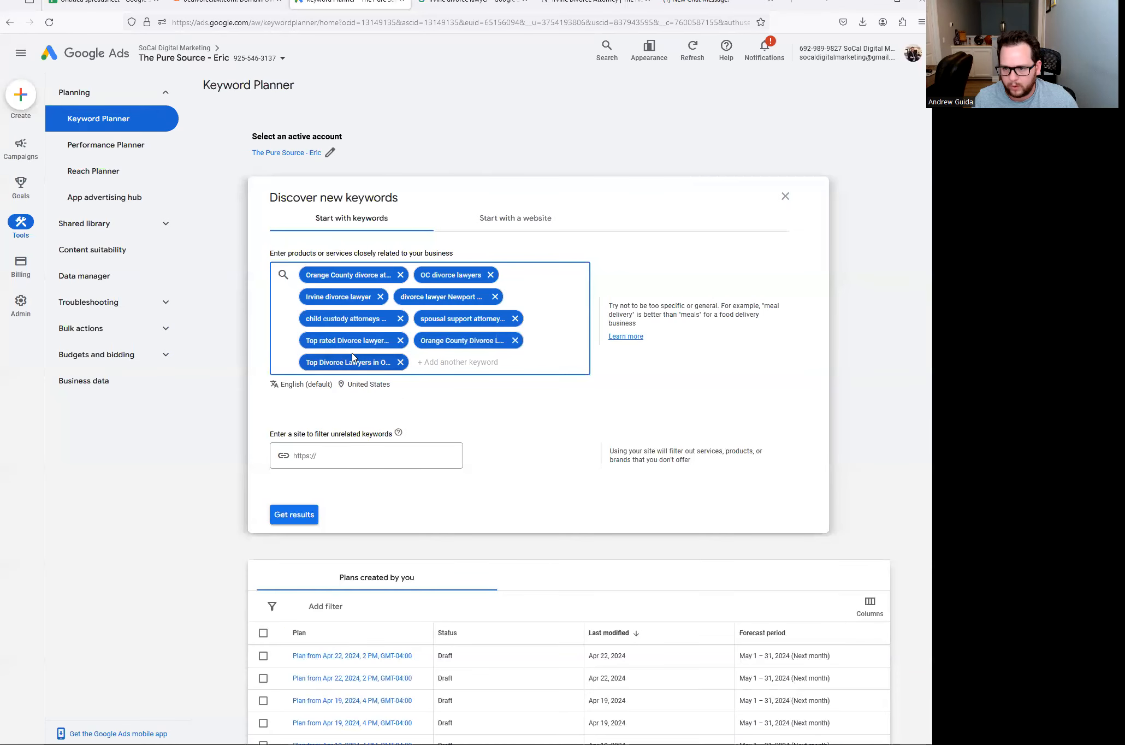
key(ctrl+1)
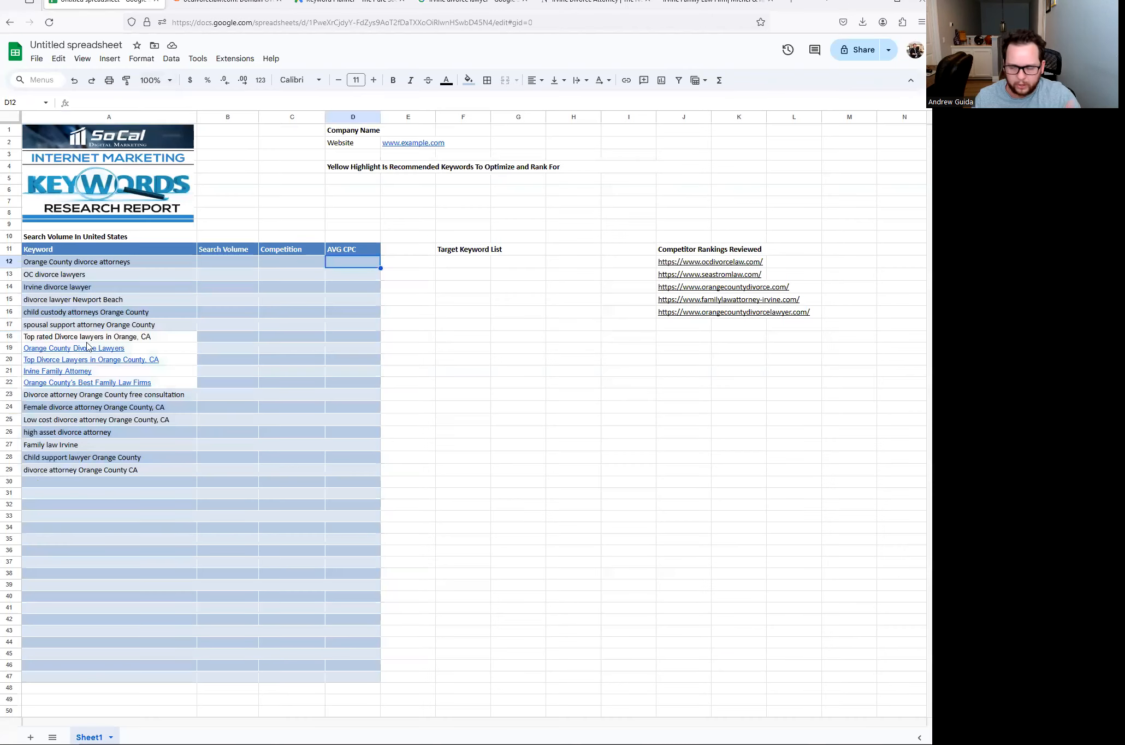
click(342, 5)
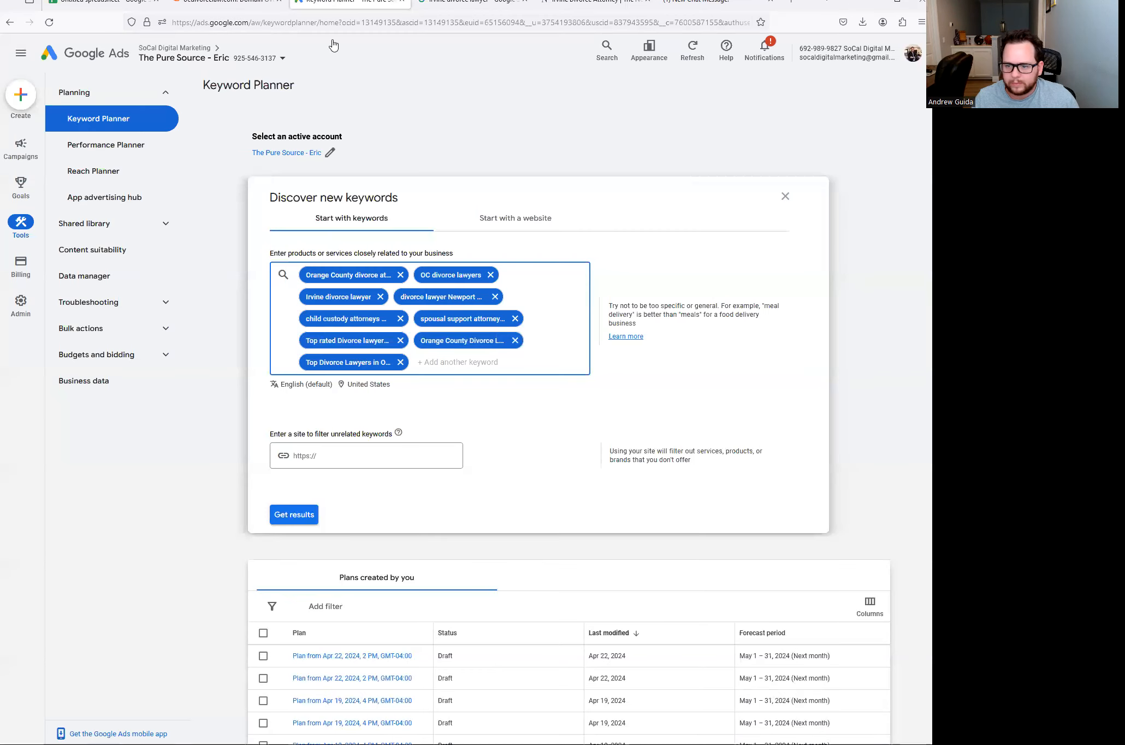
click(298, 520)
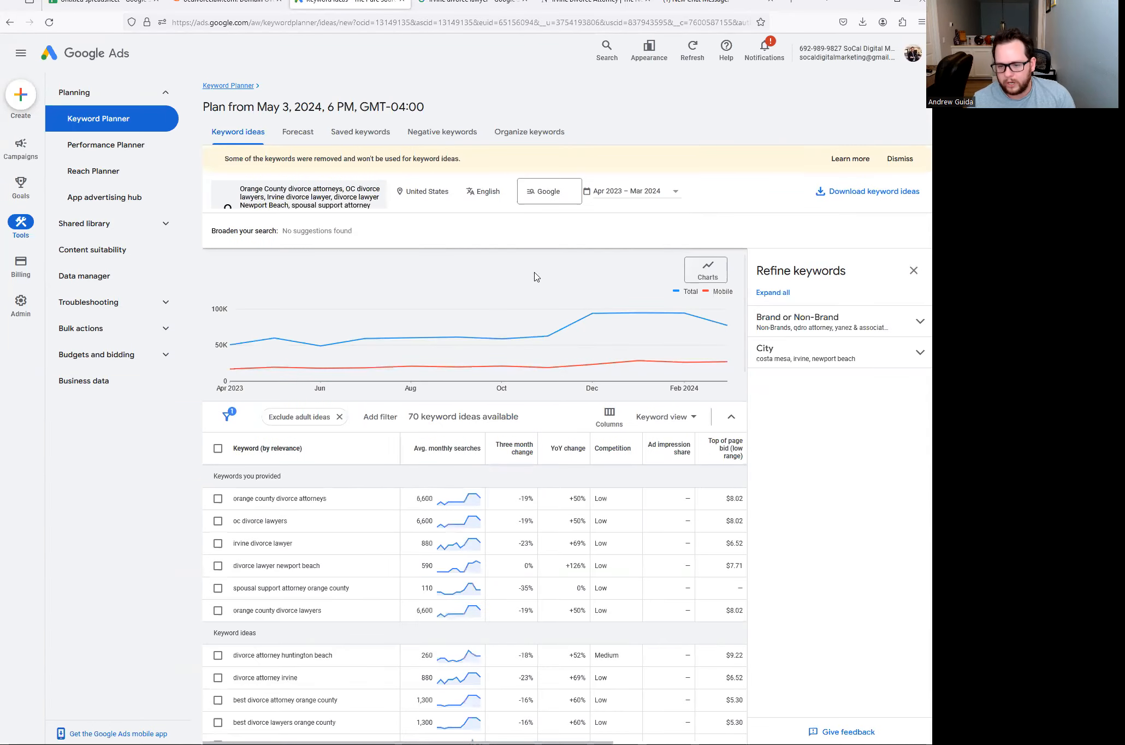
scroll(394, 577, down, 1)
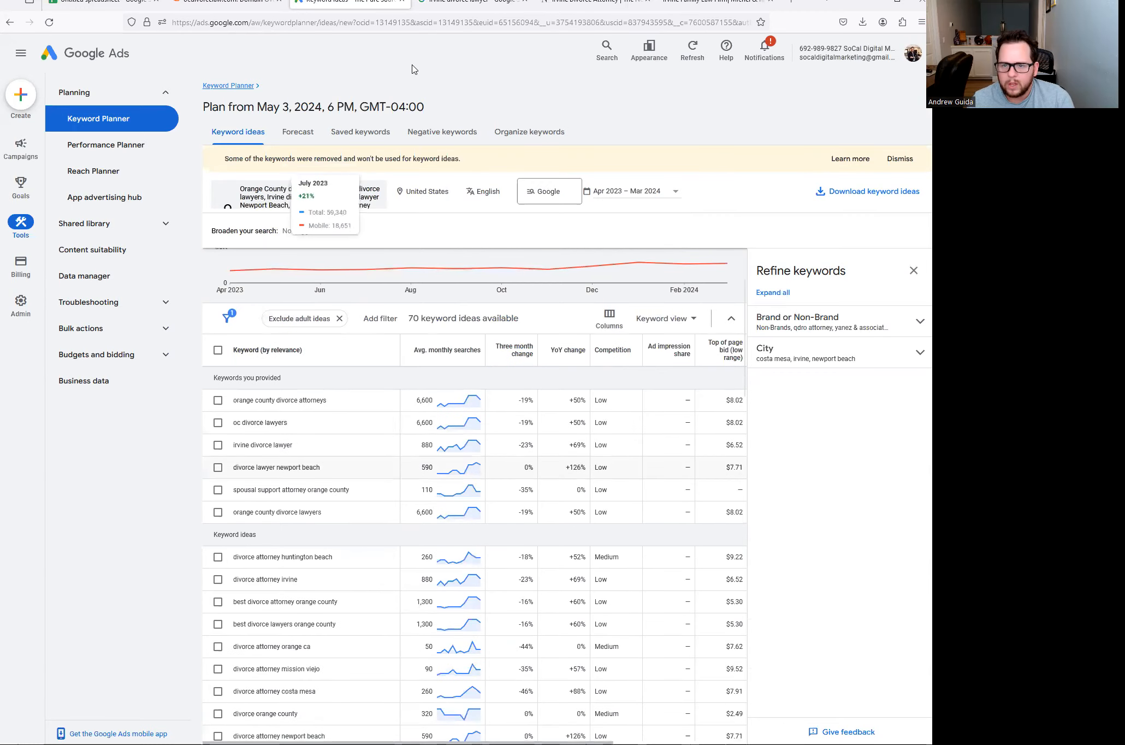
click(82, 5)
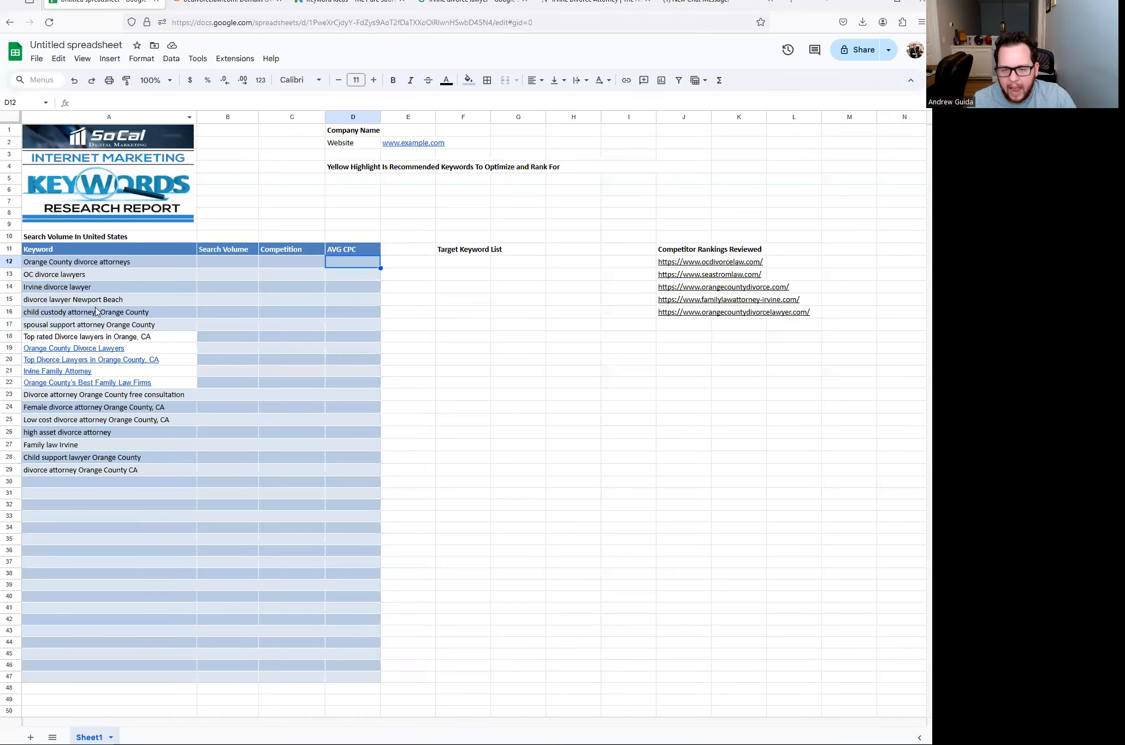
drag(71, 265, 71, 474)
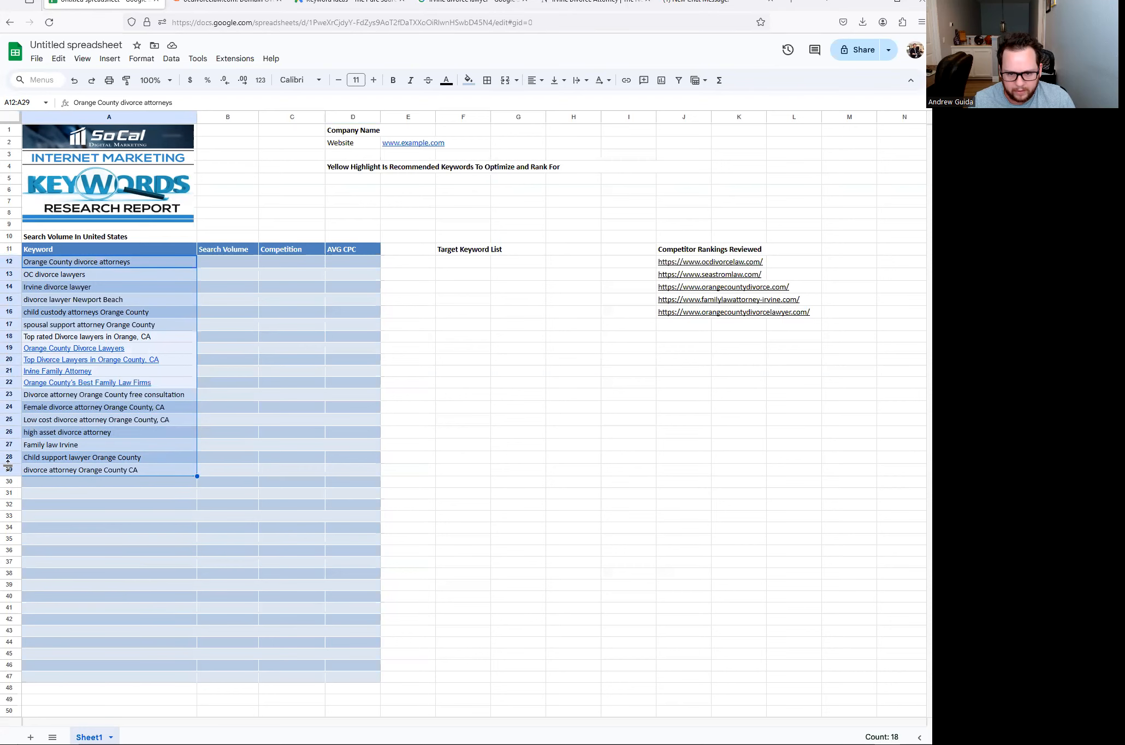
click(328, 4)
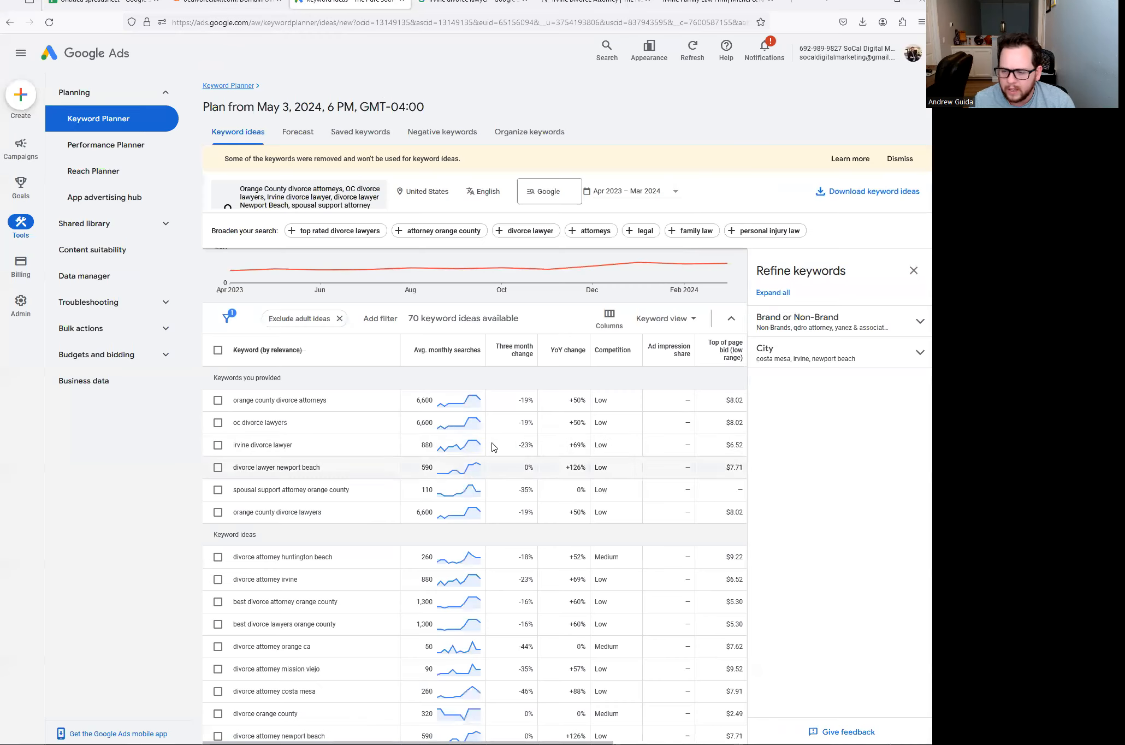
scroll(382, 437, down, 3)
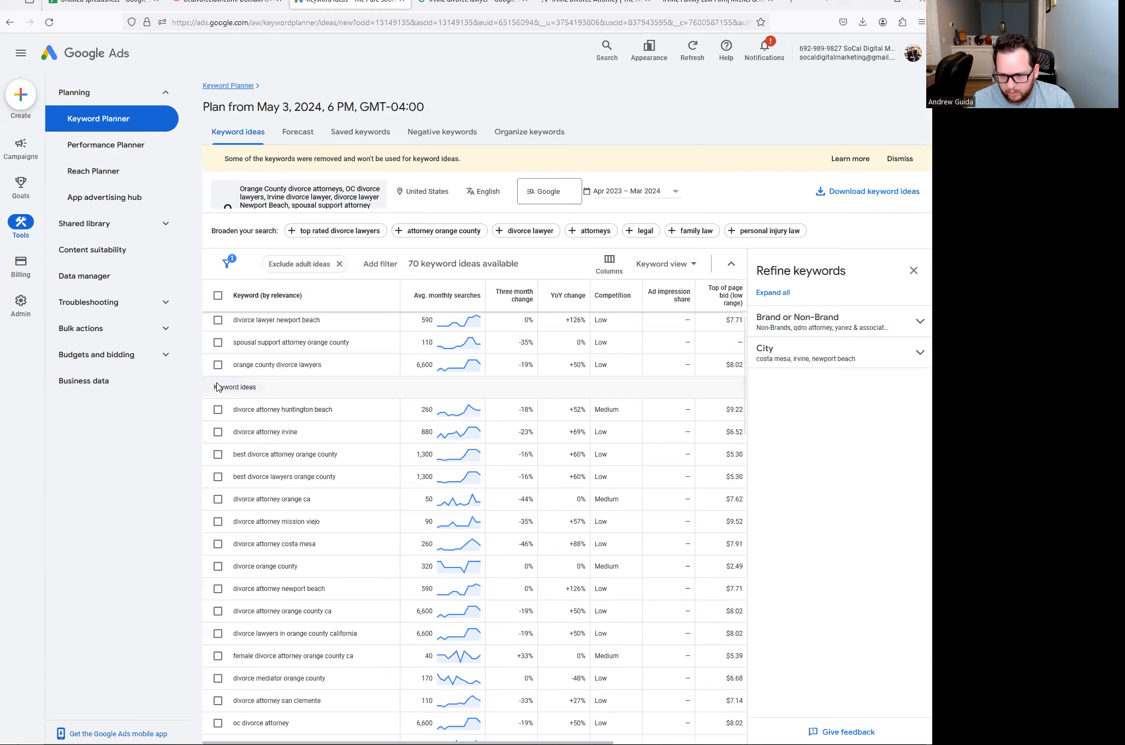
scroll(322, 546, down, 6)
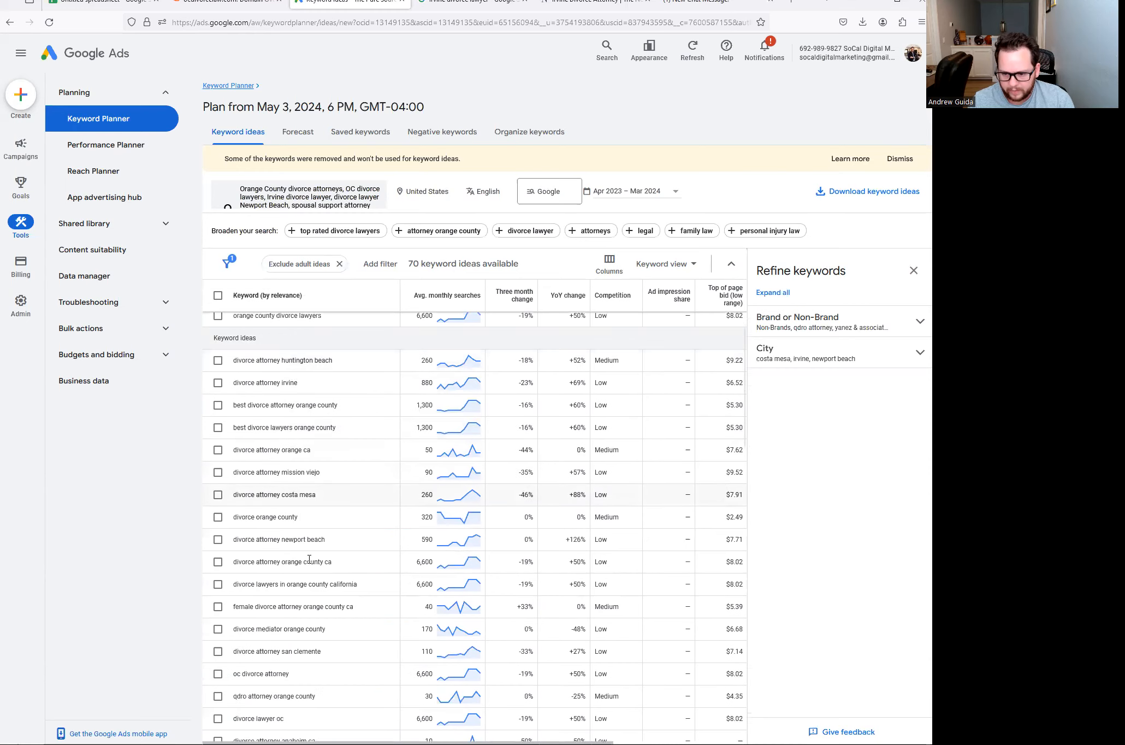
scroll(307, 568, down, 10)
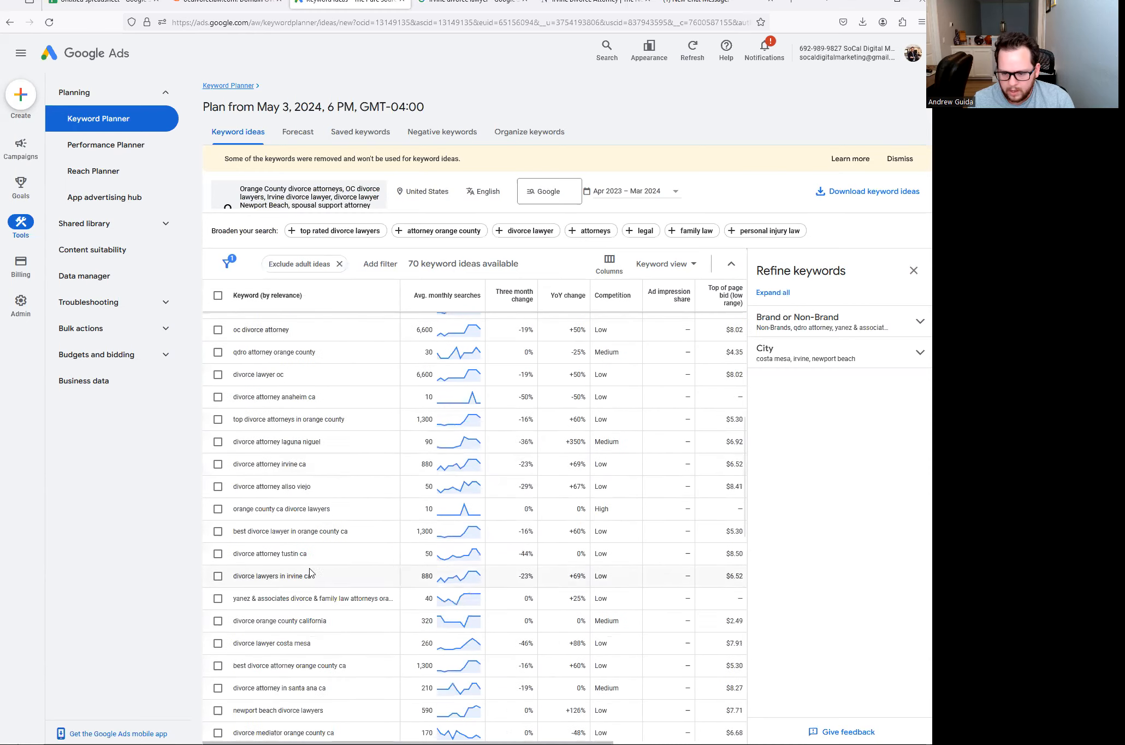
scroll(312, 564, down, 3)
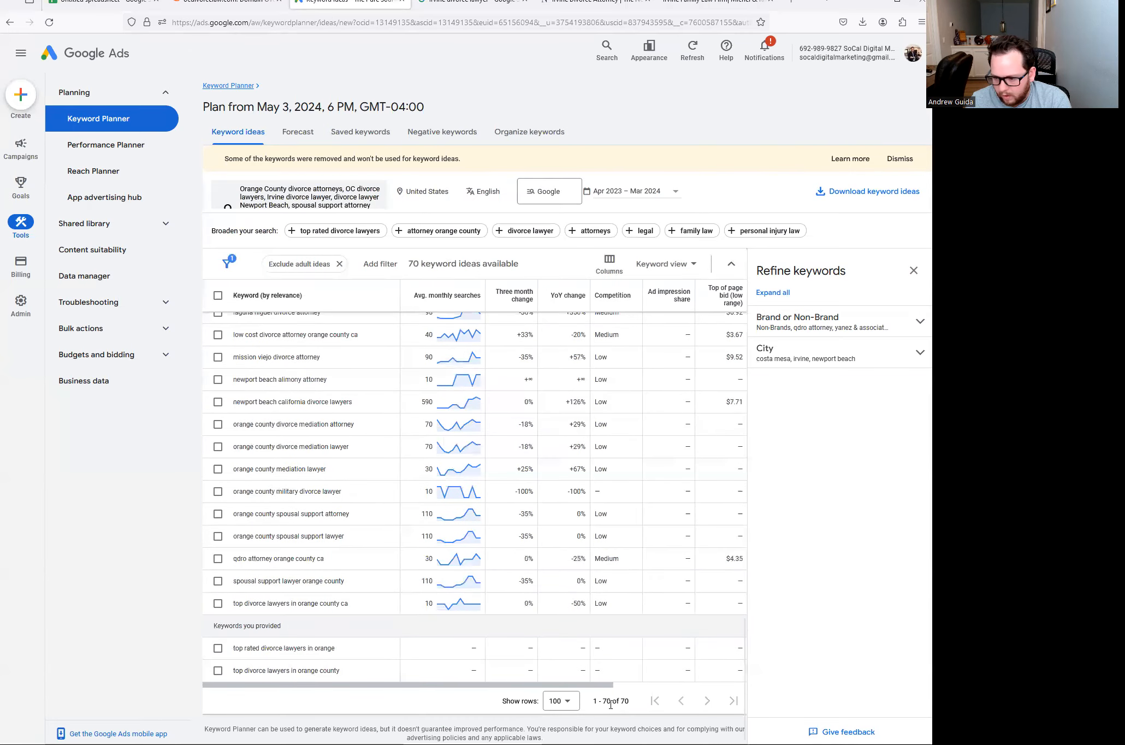
scroll(623, 648, up, 15)
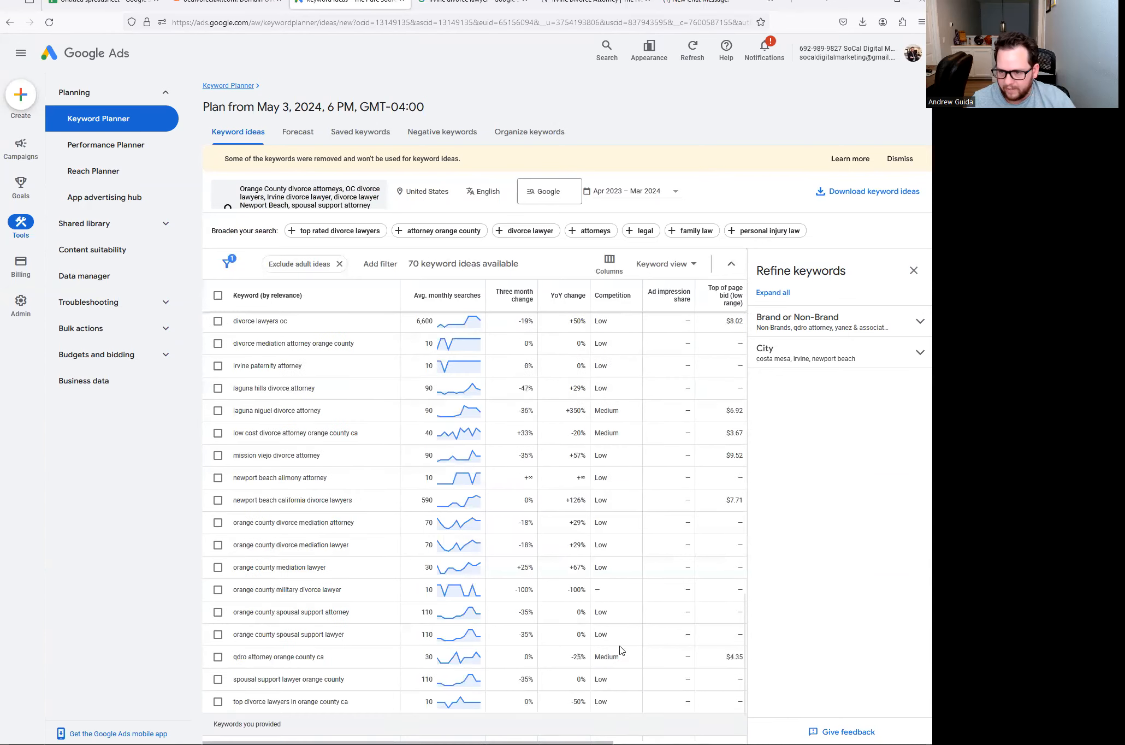
scroll(598, 438, up, 3)
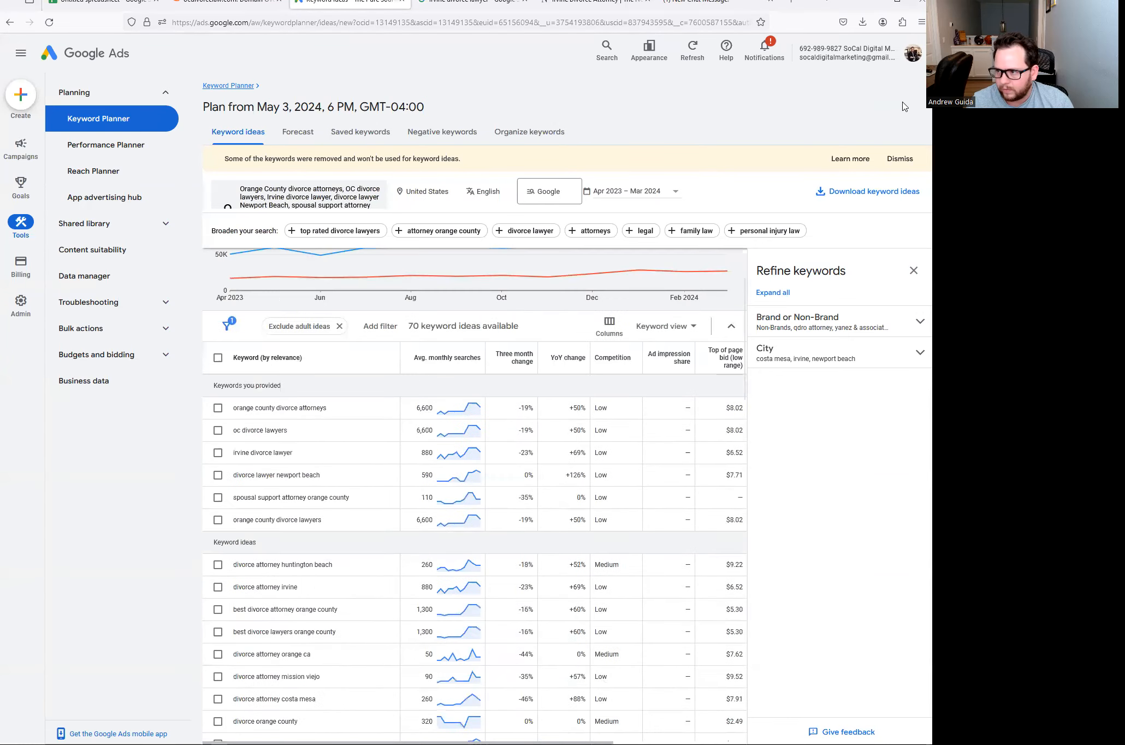
- Download the keyword ideas as a .csv file, after cancelling a Google Sheets export
click(855, 191)
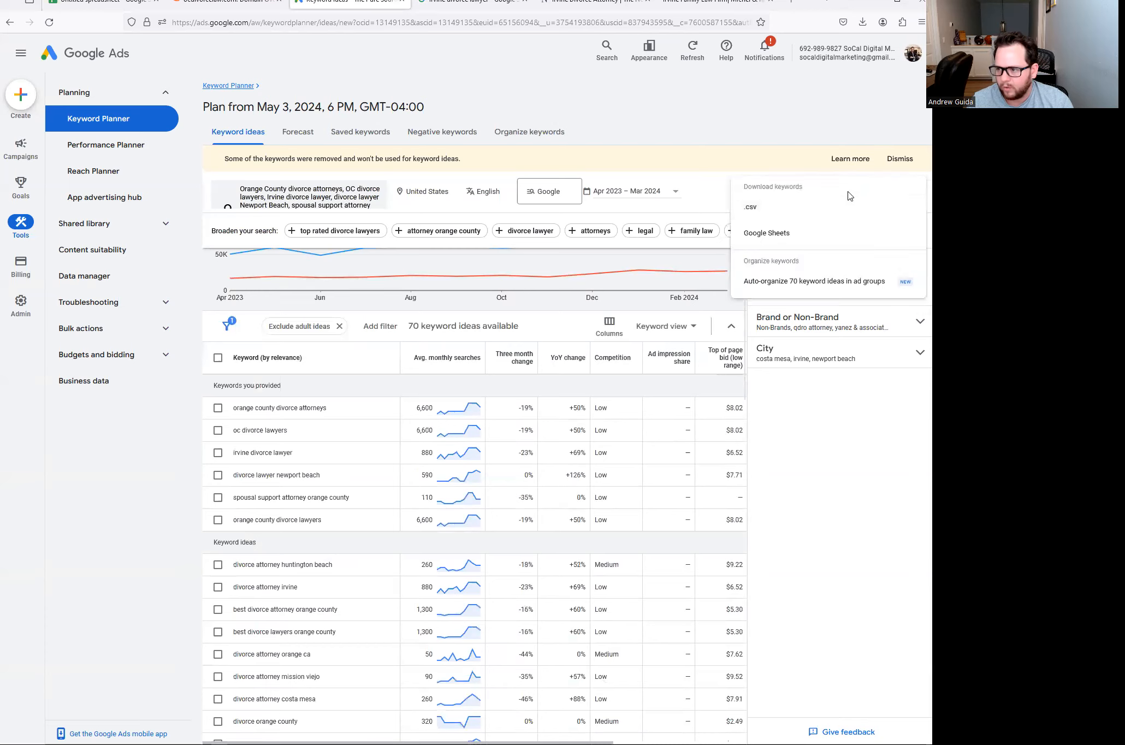
click(762, 233)
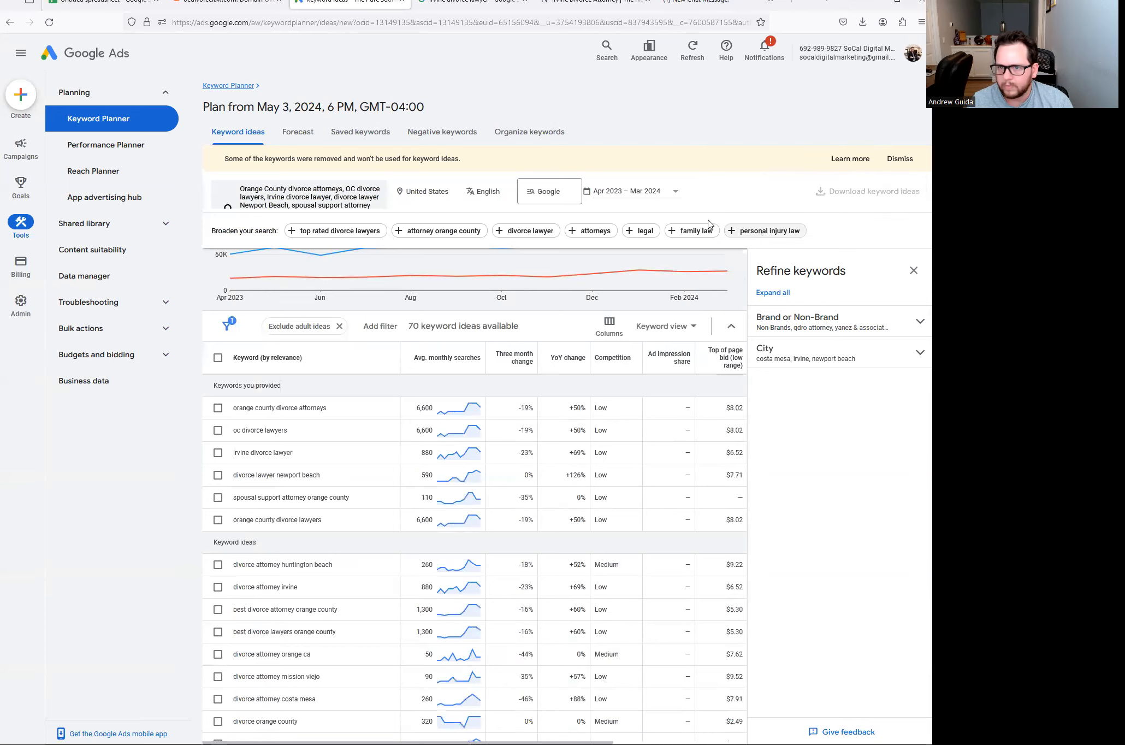
click(499, 461)
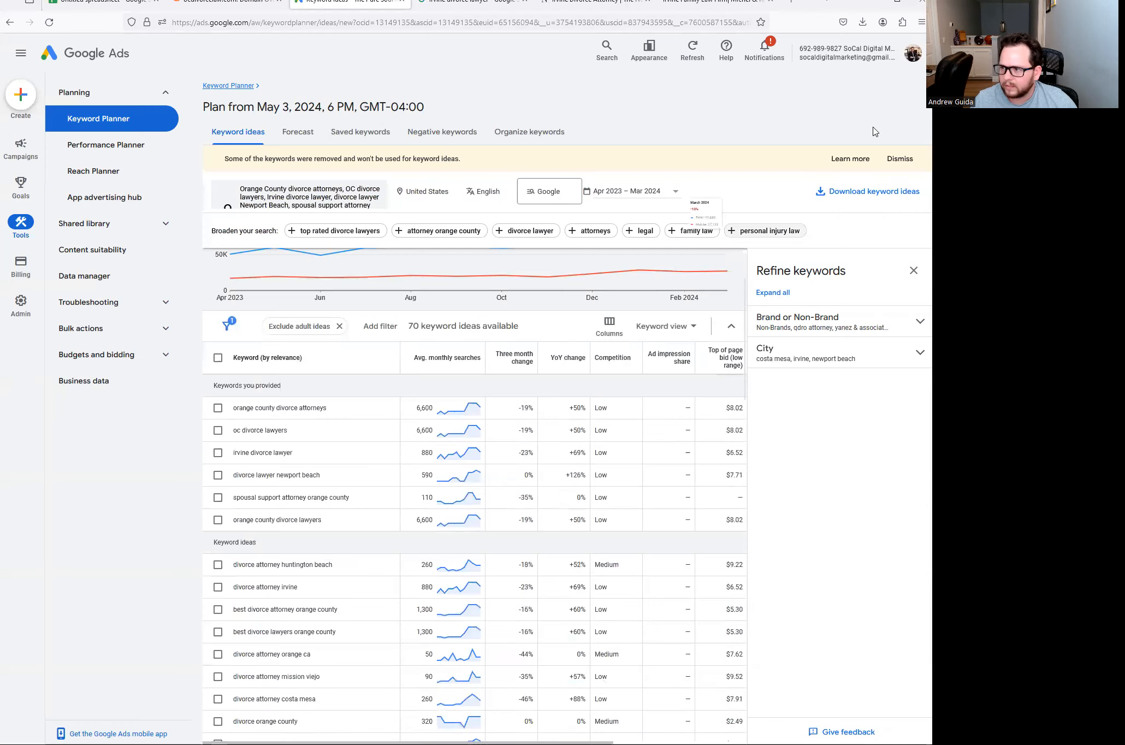
click(856, 192)
click(759, 210)
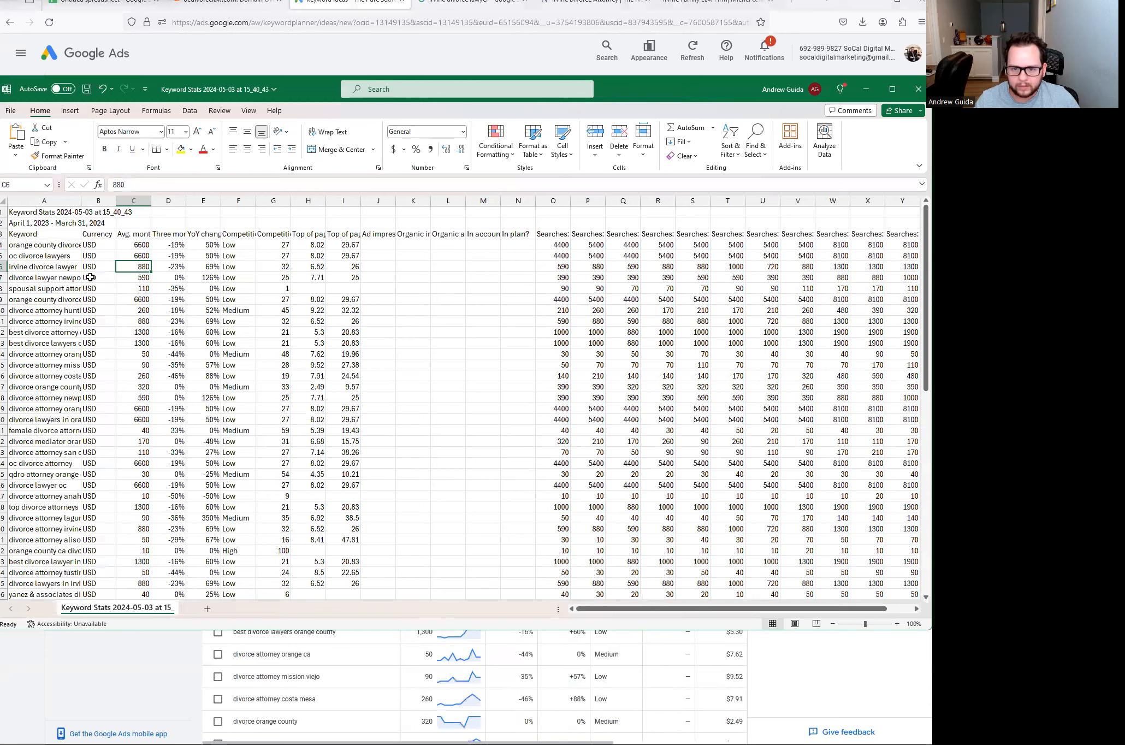
- Widen the Keyword column A and delete the Currency column
drag(82, 197, 169, 197)
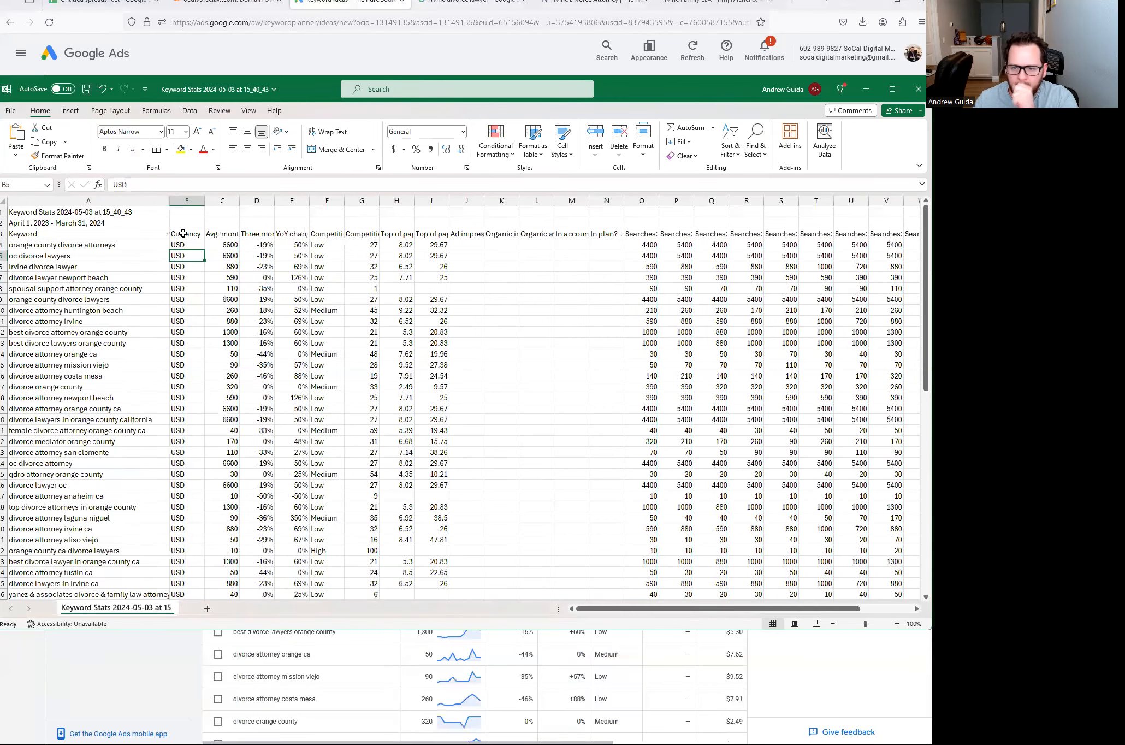
click(186, 201)
right_click(186, 201)
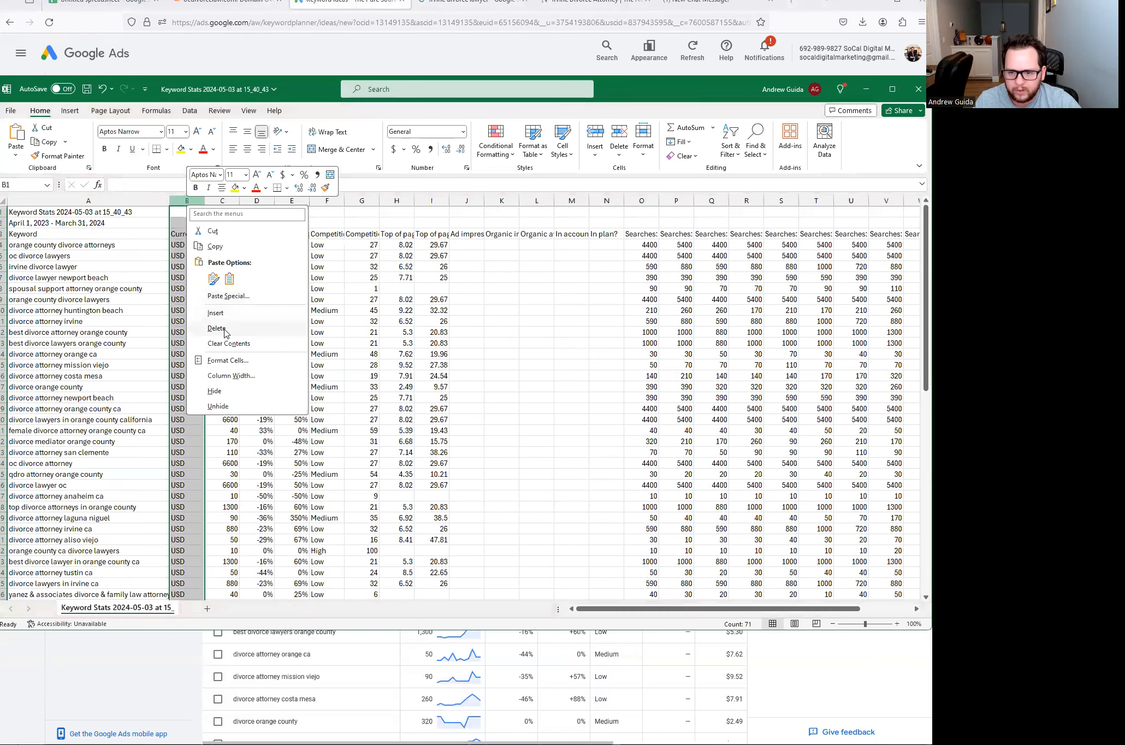
click(229, 330)
click(188, 234)
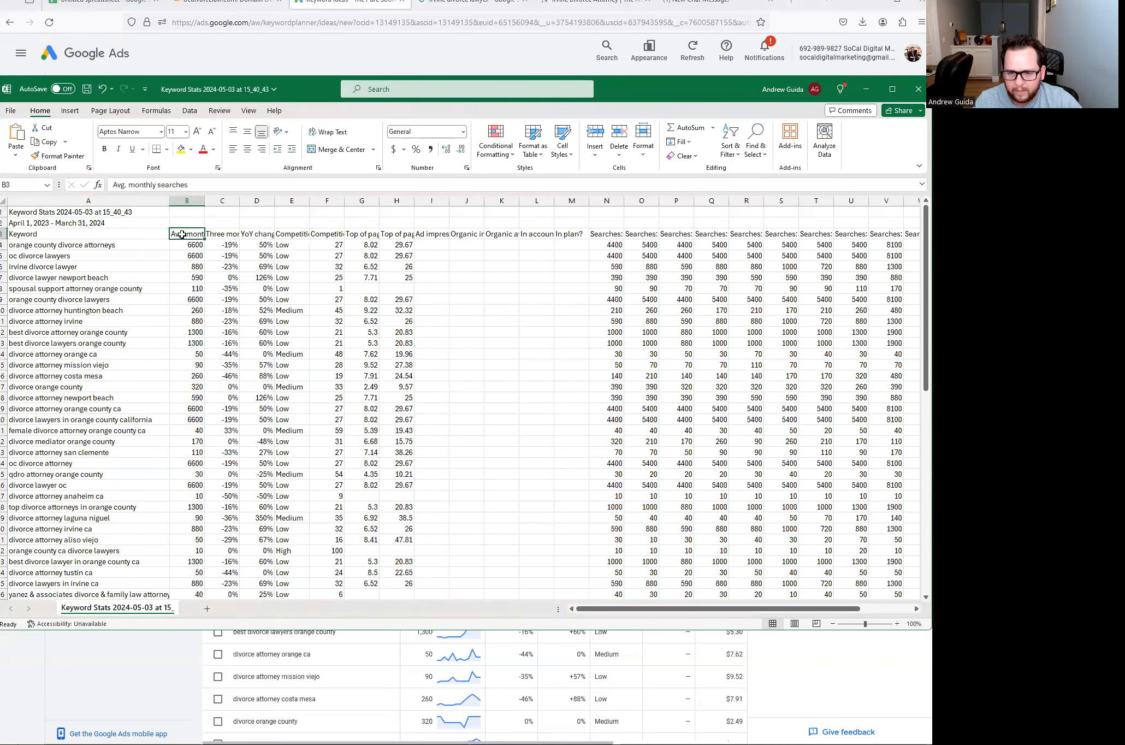
- Delete the Three month change, YoY change and indexed competition columns
drag(221, 201, 257, 200)
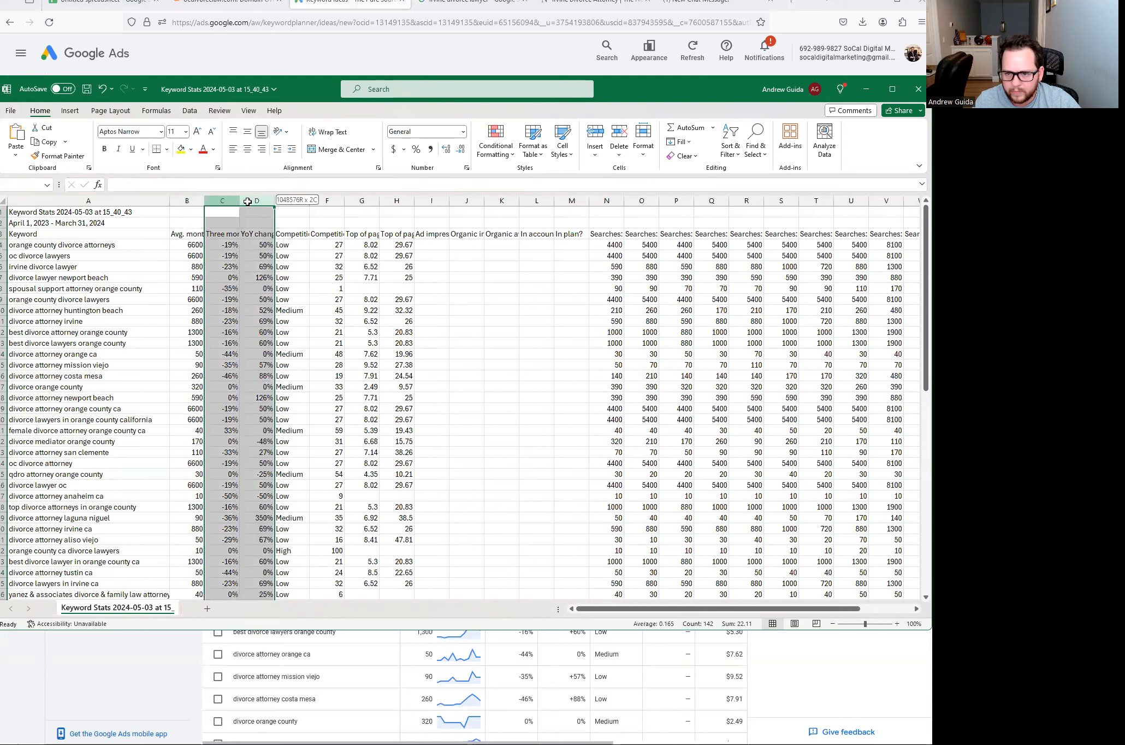
click(224, 237)
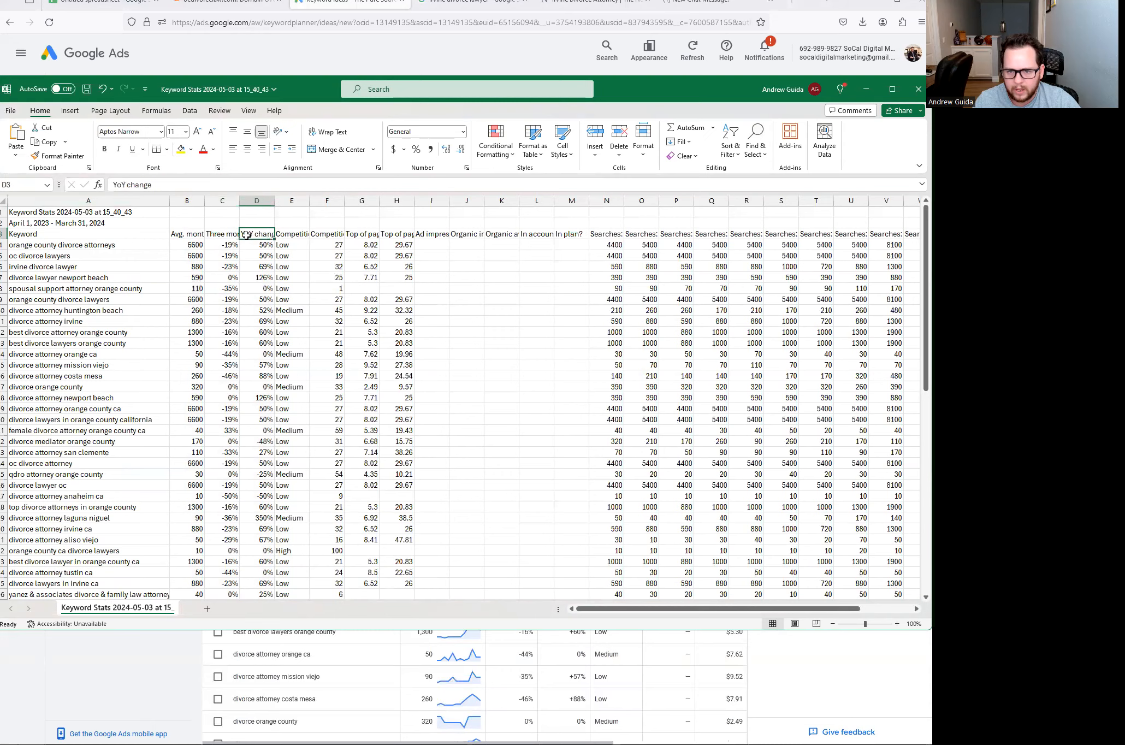
drag(229, 201, 256, 201)
right_click(253, 205)
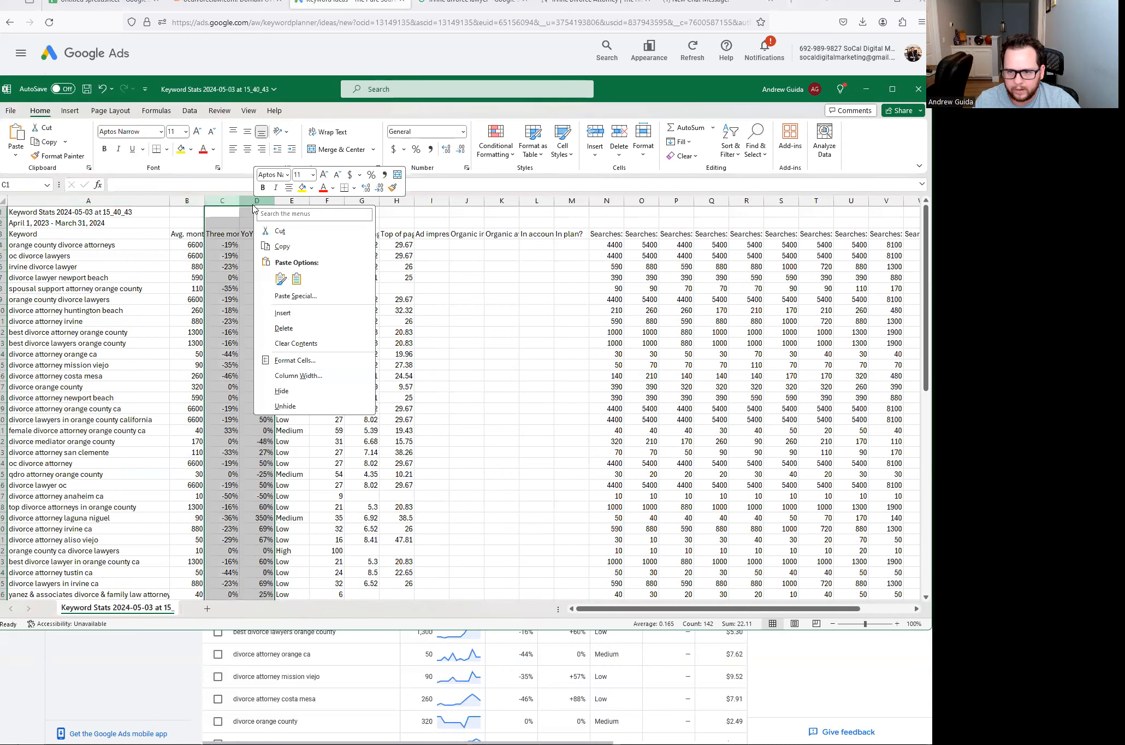
click(284, 328)
click(220, 234)
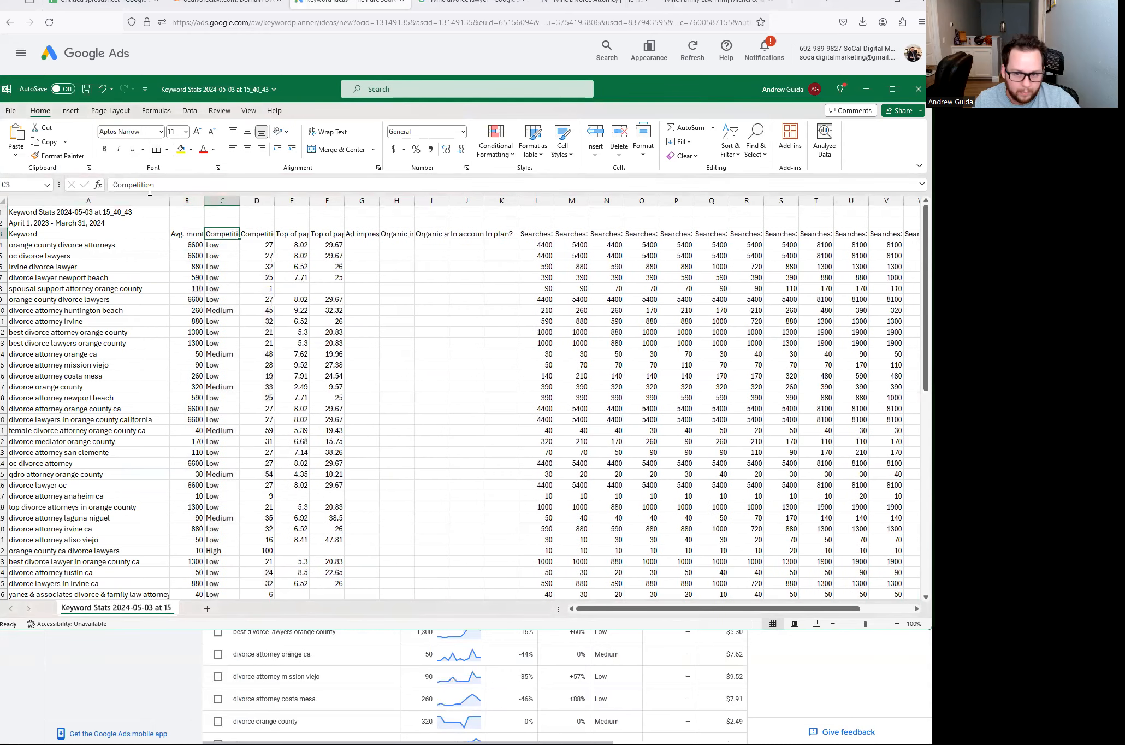
click(267, 204)
right_click(261, 207)
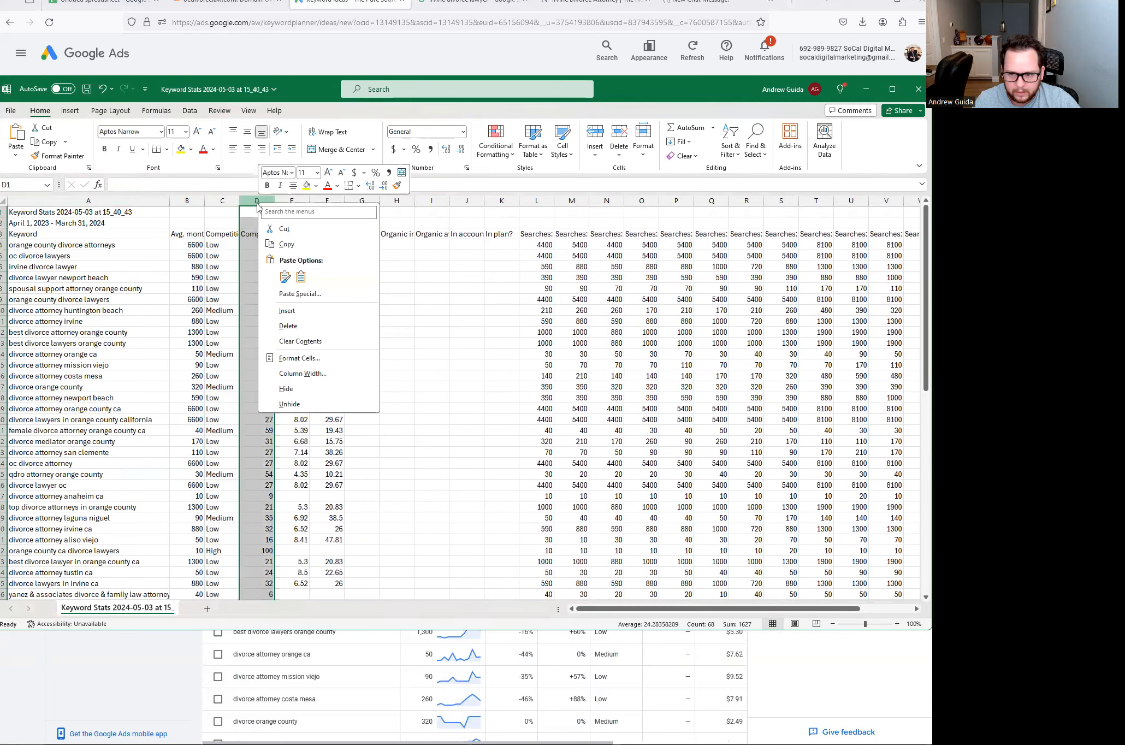
click(284, 328)
click(256, 234)
- Widen column D to fit the low-range bid header and check the bid values
drag(272, 203, 370, 201)
drag(301, 198, 329, 200)
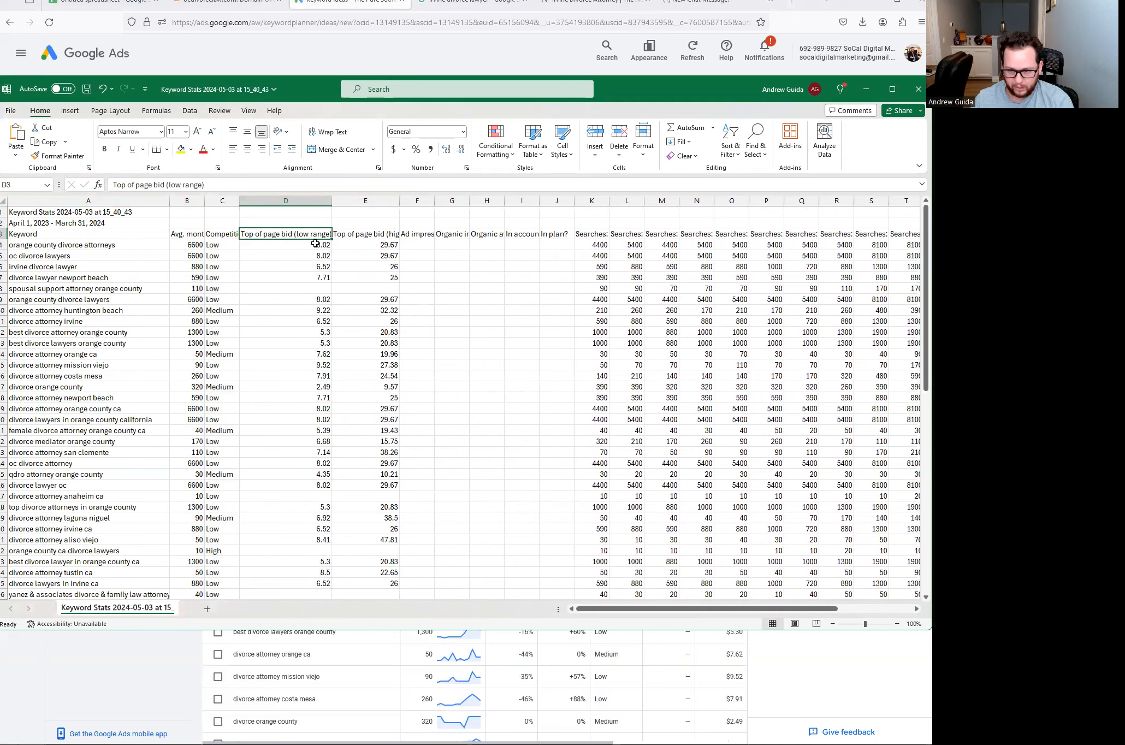
click(364, 235)
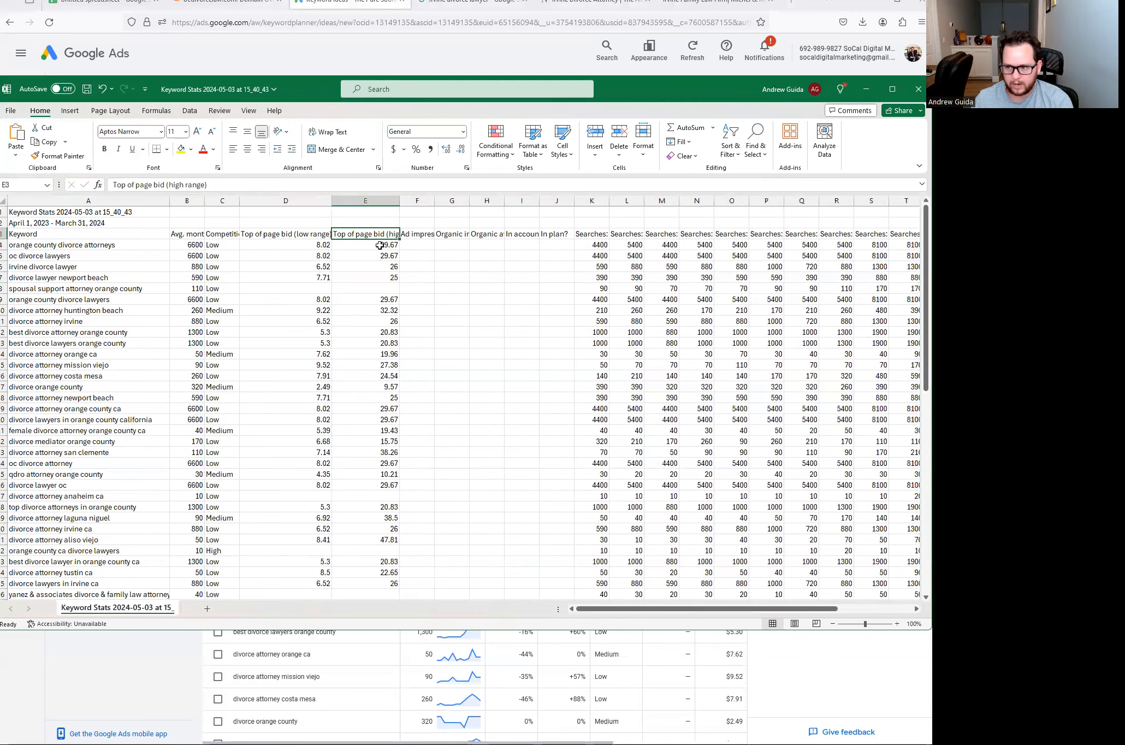
click(325, 246)
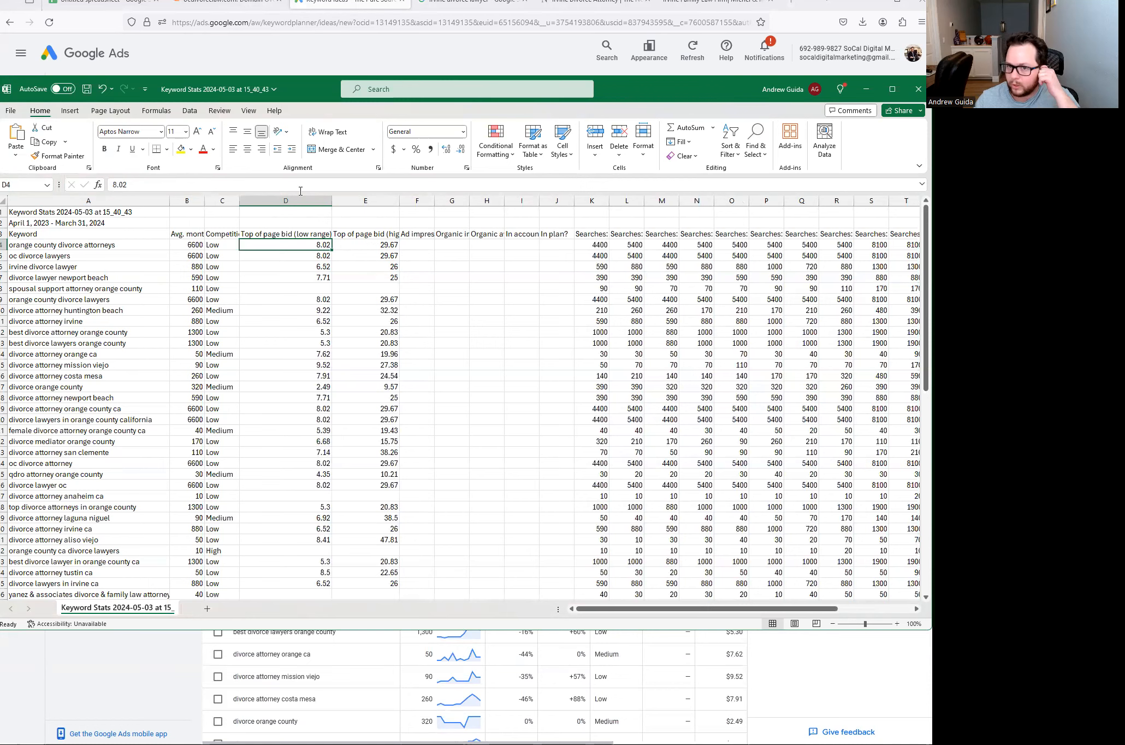
click(130, 11)
- After checking the AVG CPC column, delete the high-range bid column E in the Keyword Stats workbook
click(341, 251)
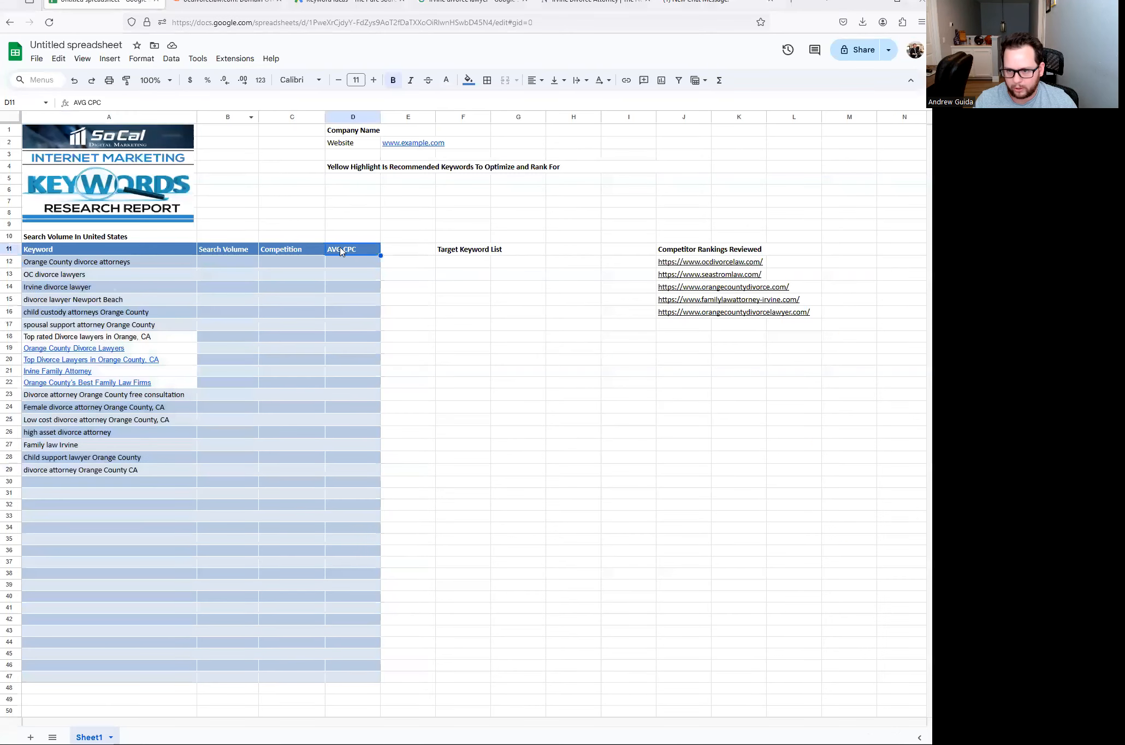
click(390, 252)
click(331, 253)
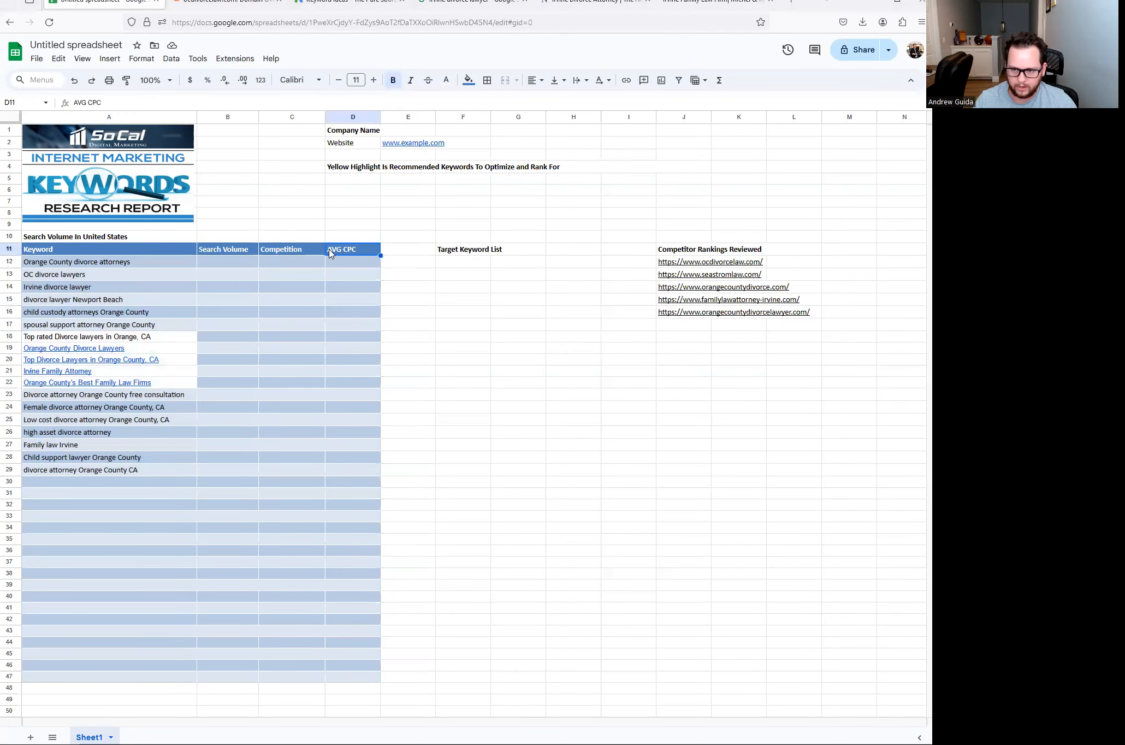
click(401, 254)
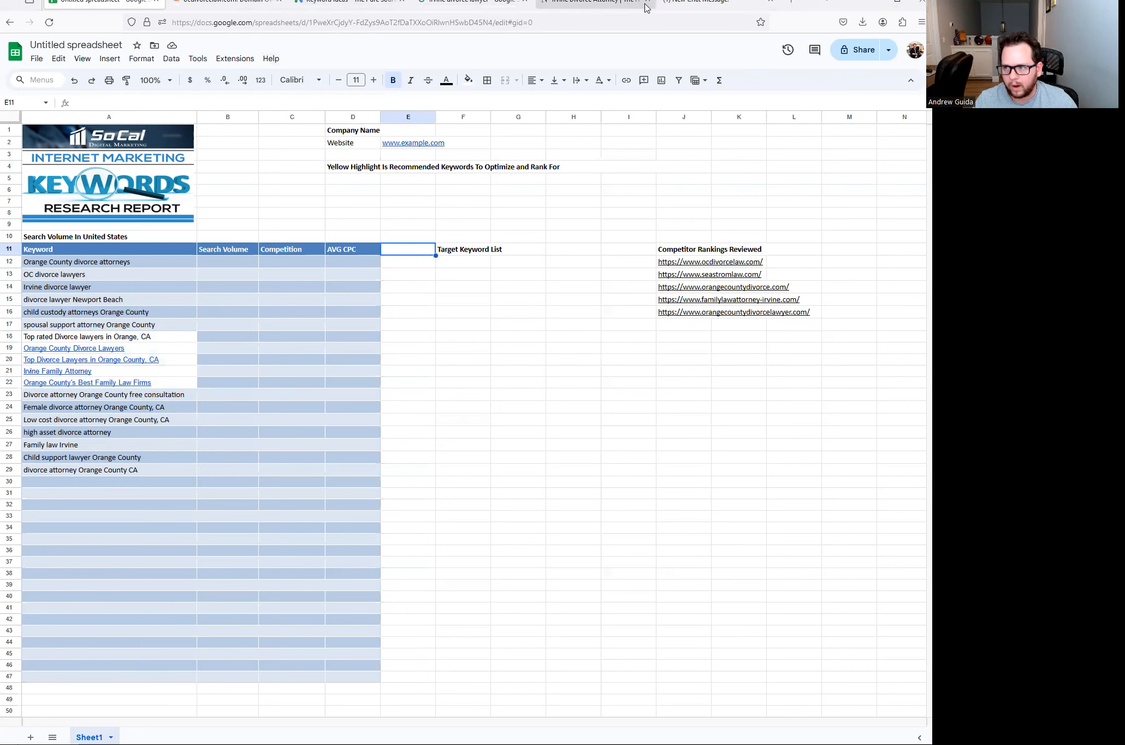
mouse_move(108, 744)
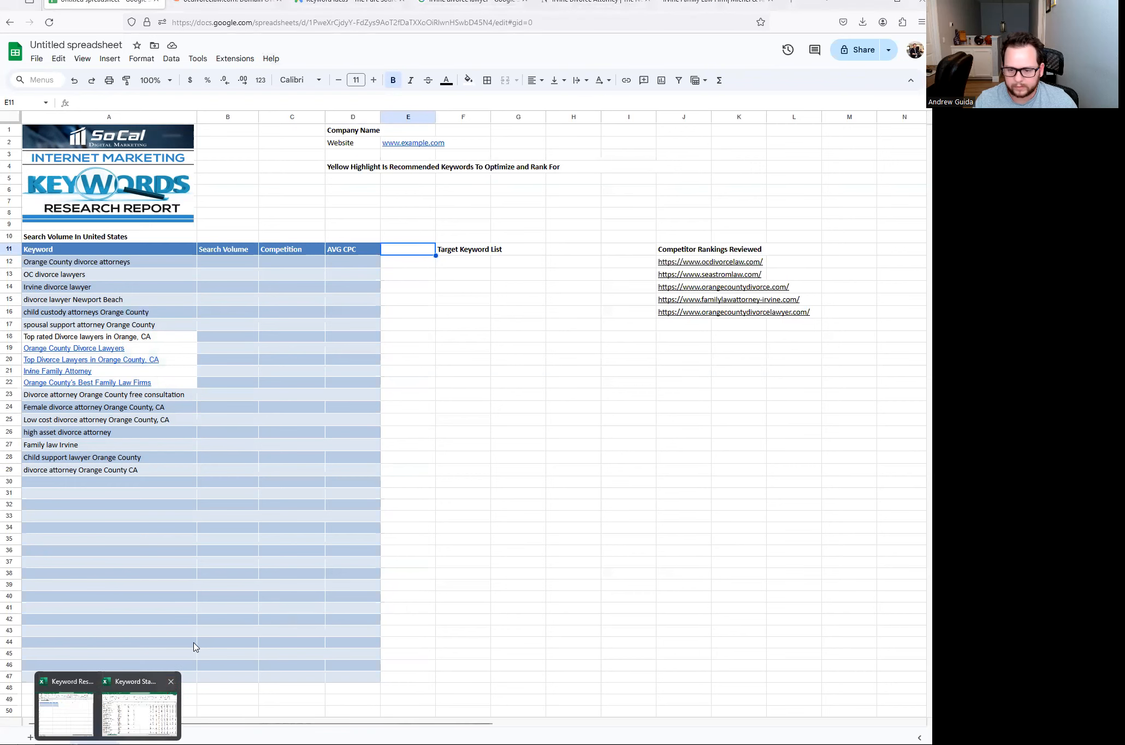
click(144, 715)
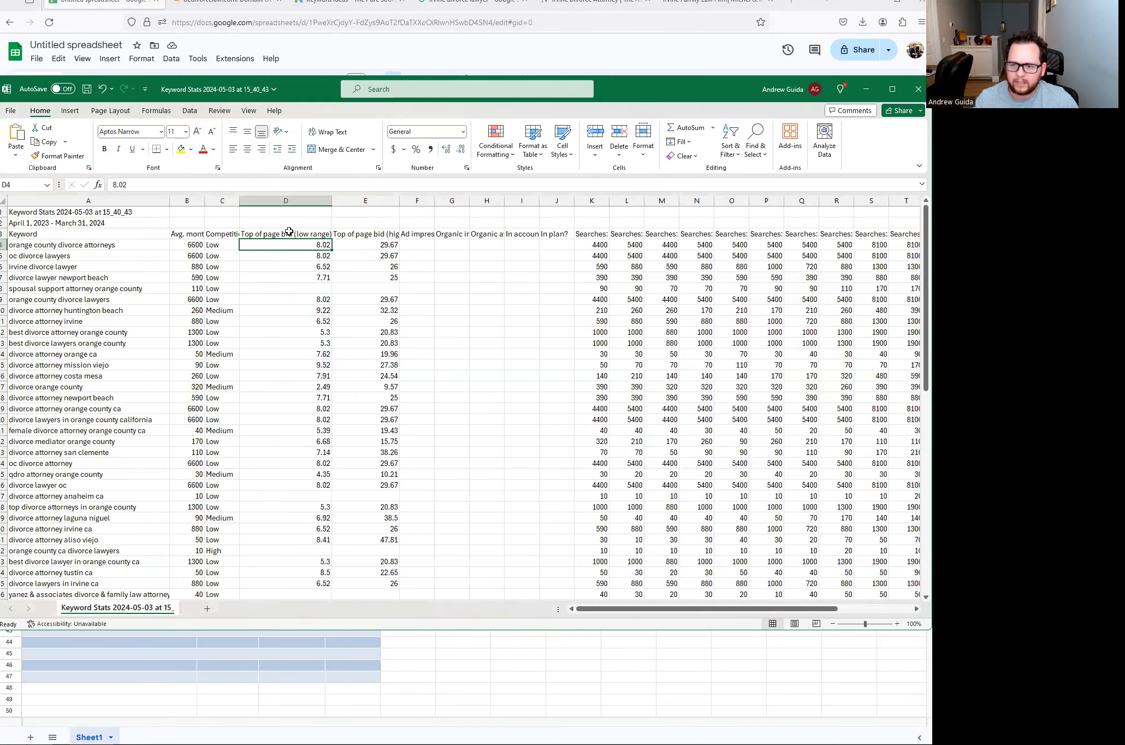
right_click(367, 202)
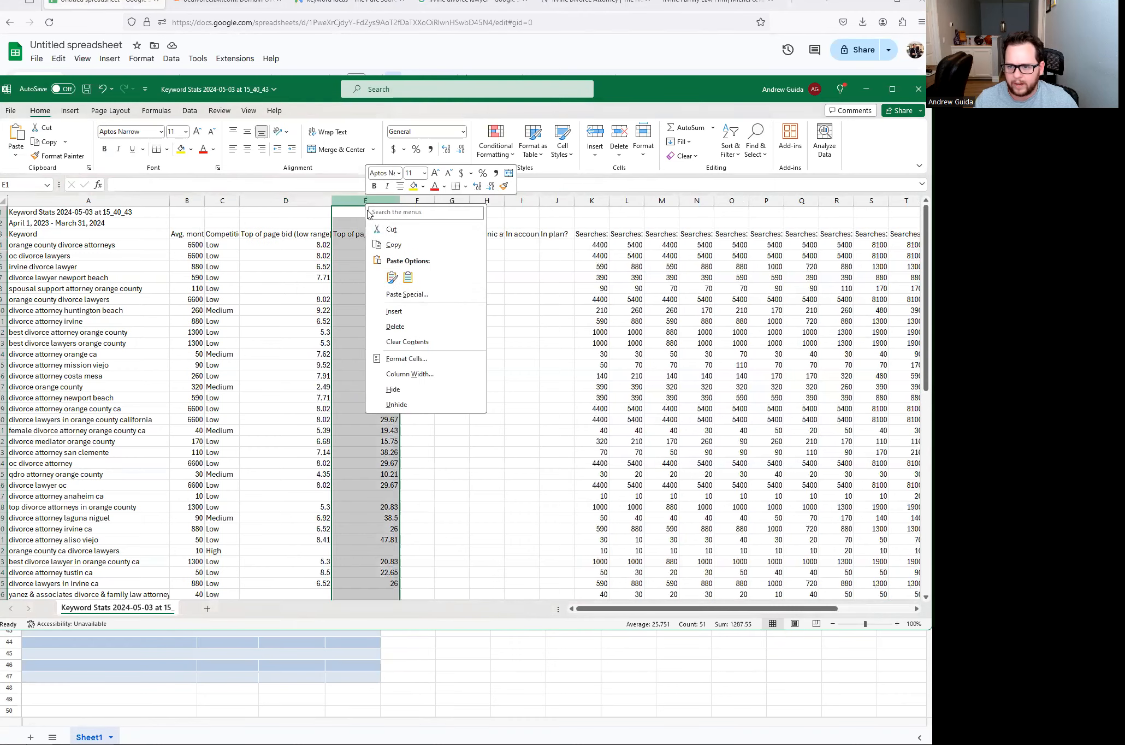
click(403, 324)
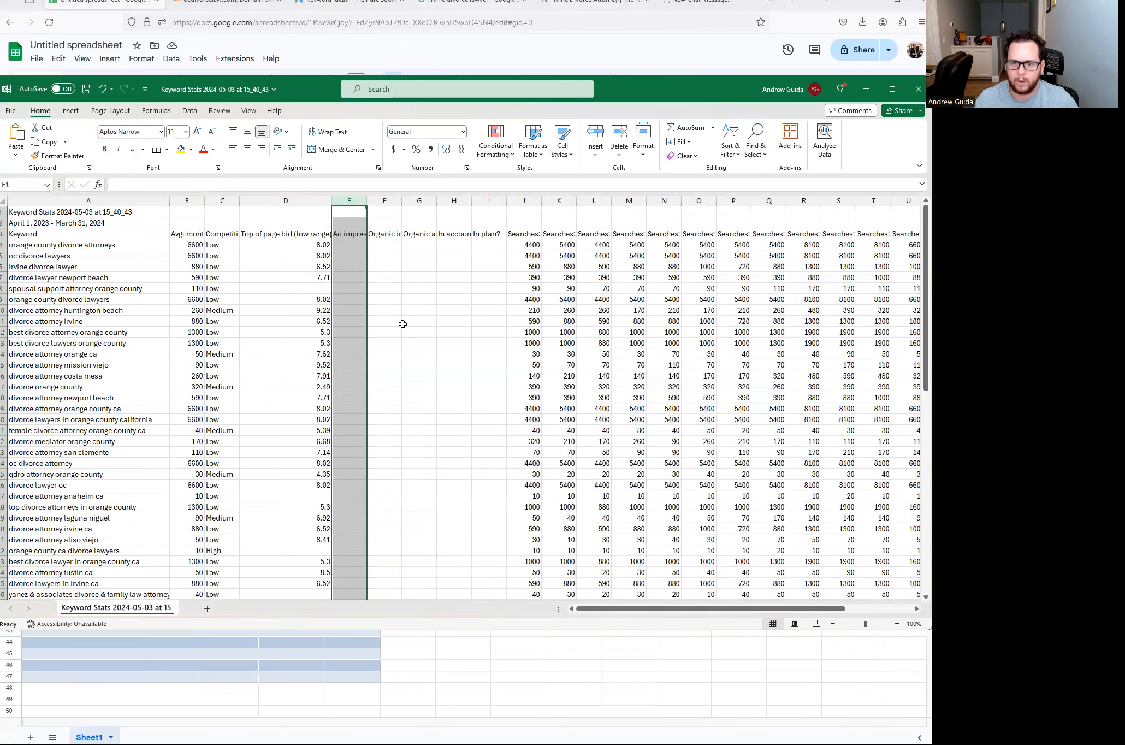
- Copy the keyword, volume, competition and low-range bid data in A4:D73
click(109, 254)
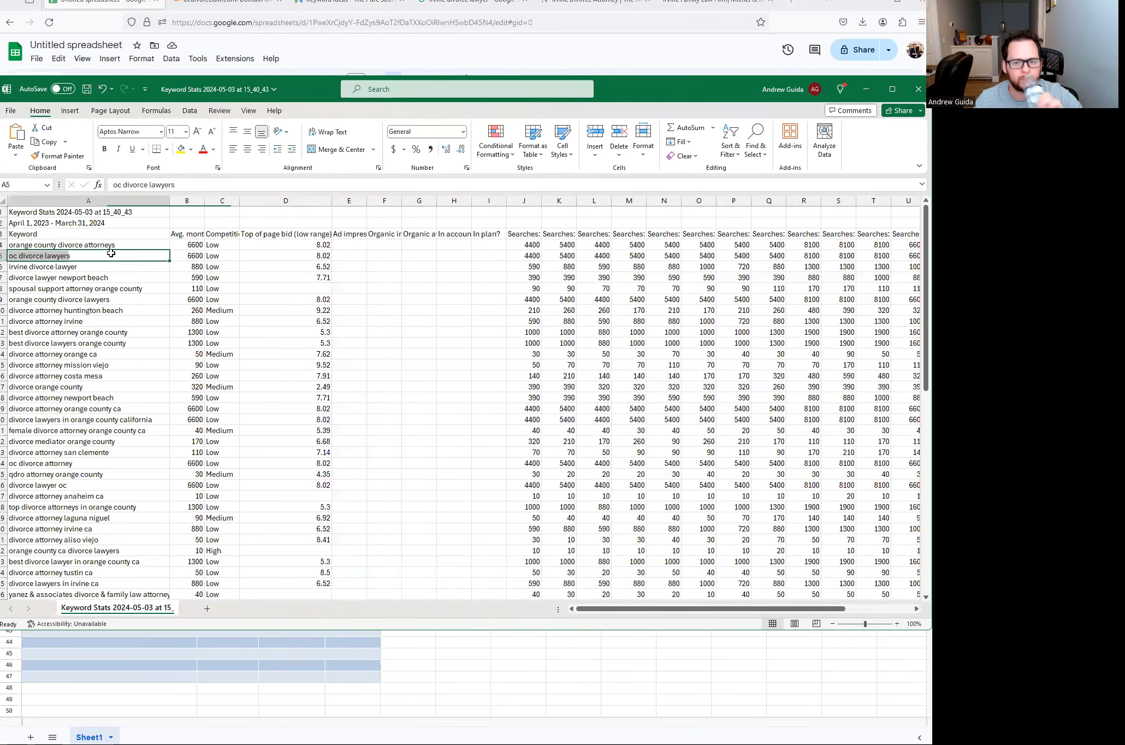
drag(85, 243, 299, 314)
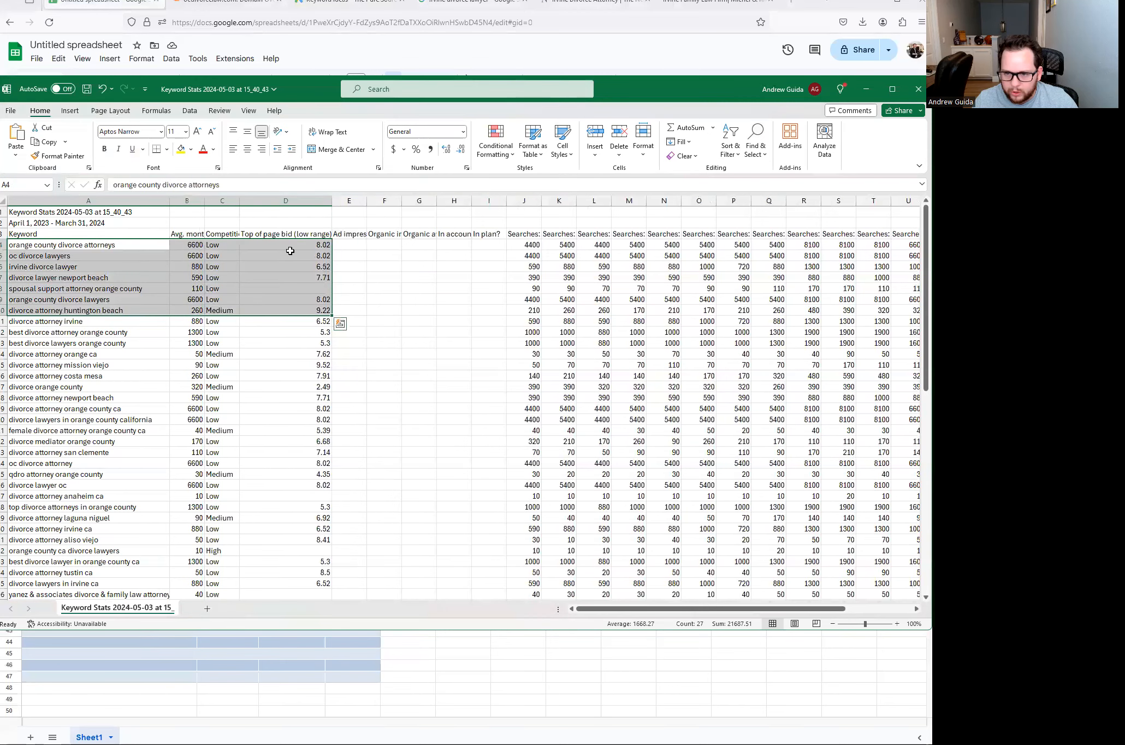
drag(101, 248, 268, 280)
drag(277, 331, 293, 590)
key(ctrl+c)
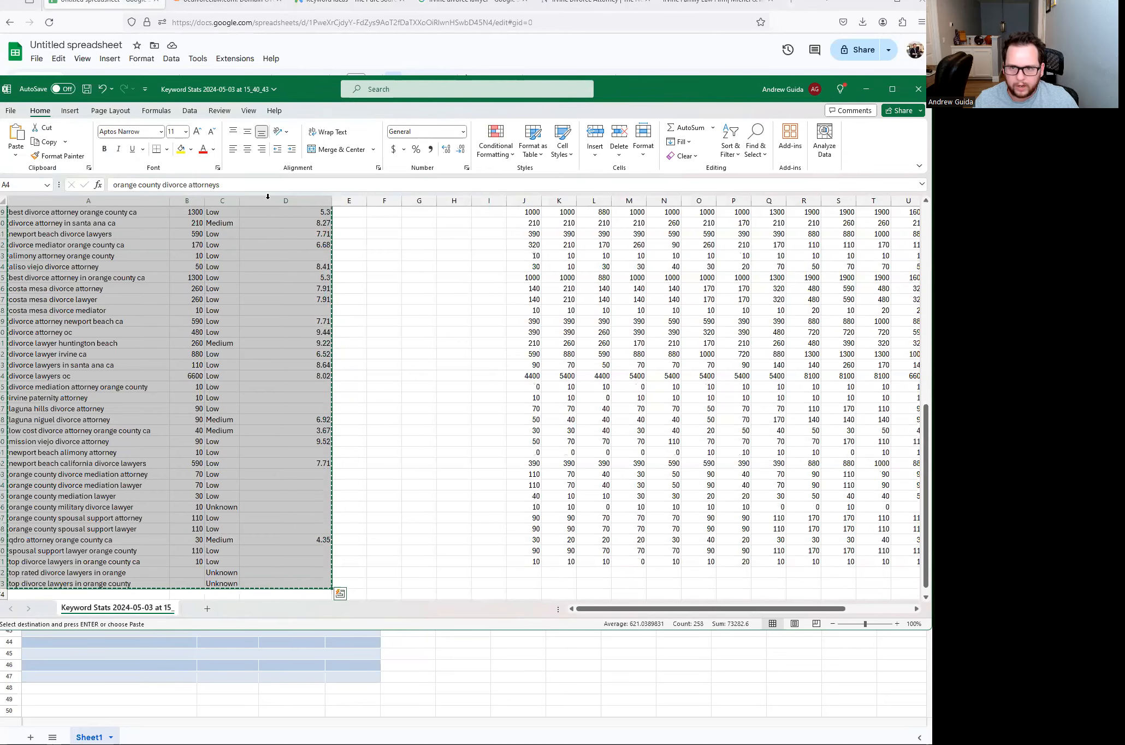
- Paste the downloaded keyword stats into the report starting at cell A30
click(120, 9)
click(59, 482)
key(ctrl+v)
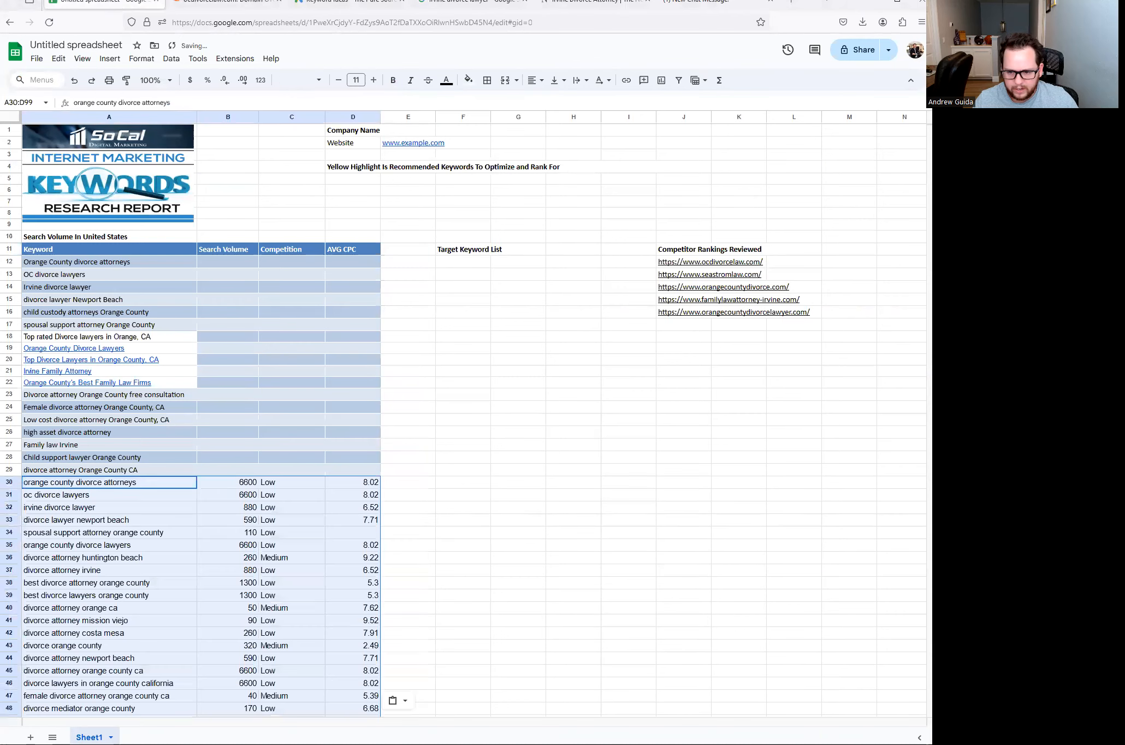
scroll(131, 499, down, 5)
scroll(218, 263, up, 5)
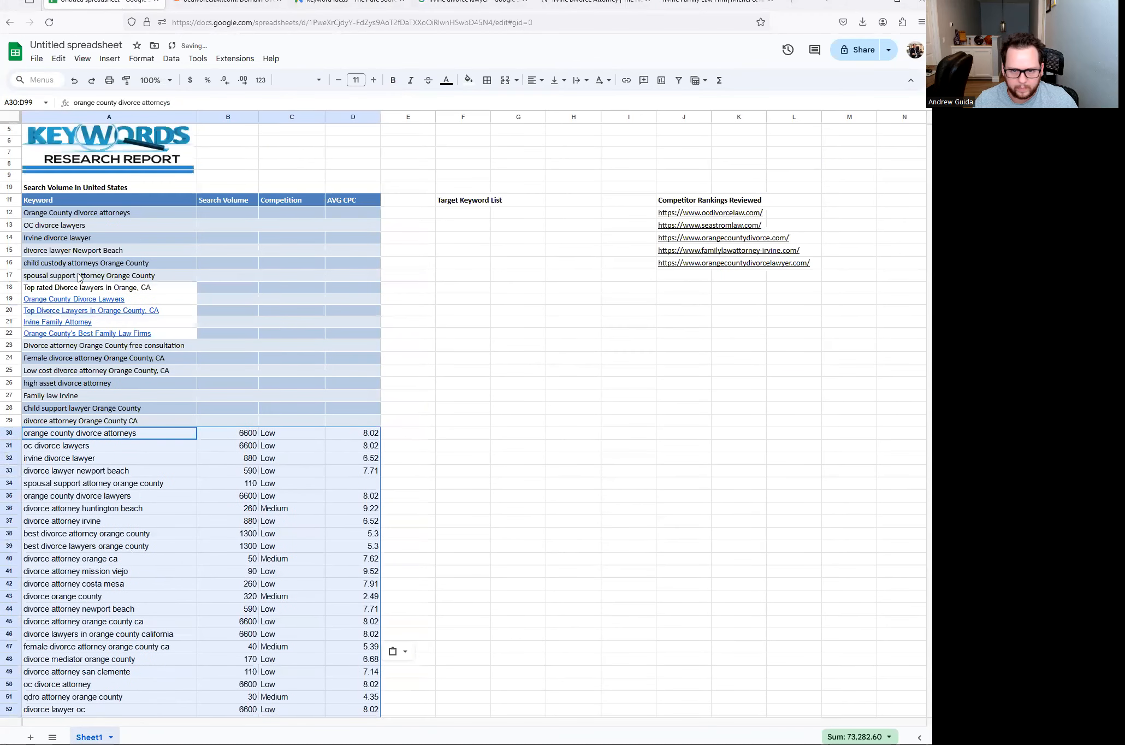
- Select the 18 original keywords in A12:A29 for use in Keyword Planner
click(141, 214)
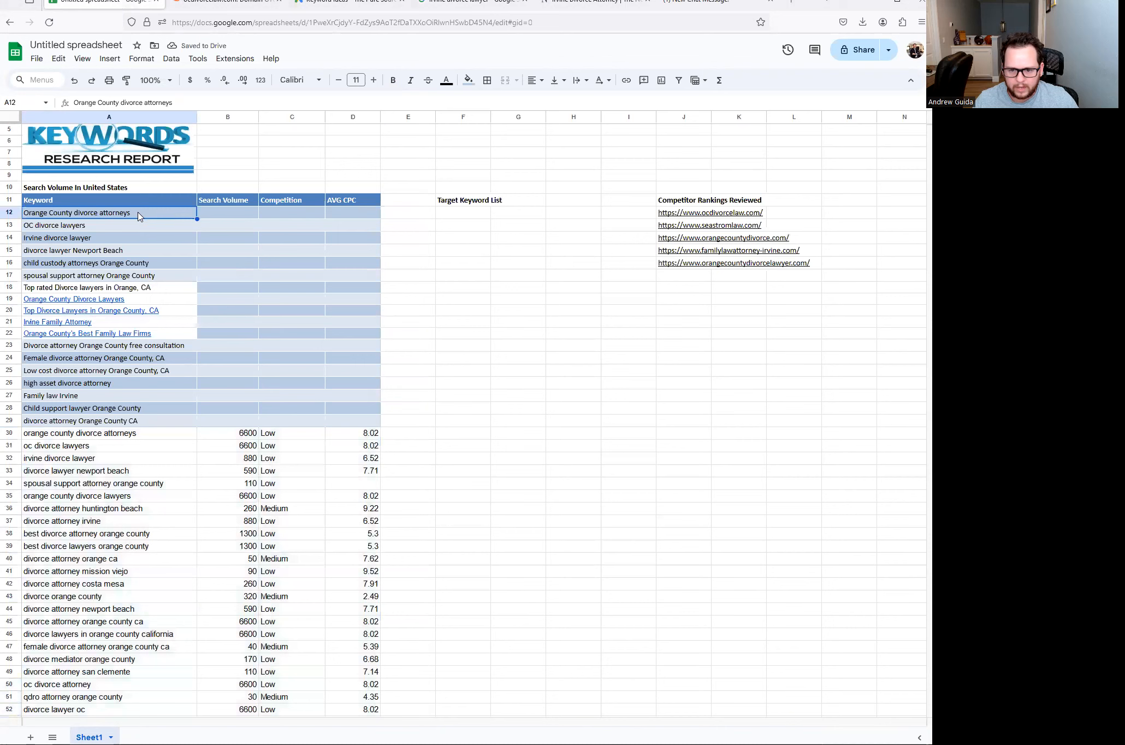
drag(140, 213, 146, 421)
click(327, 7)
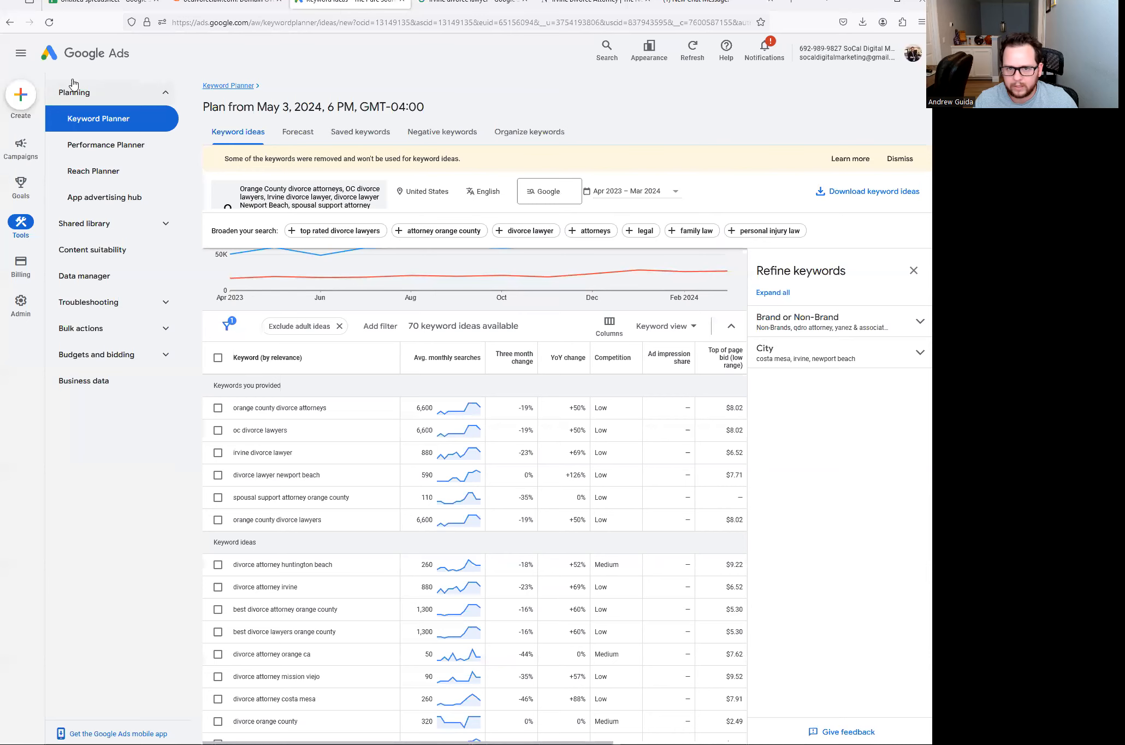
- Create a search volume and forecasts plan from the pasted Orange County divorce keyword list
click(229, 85)
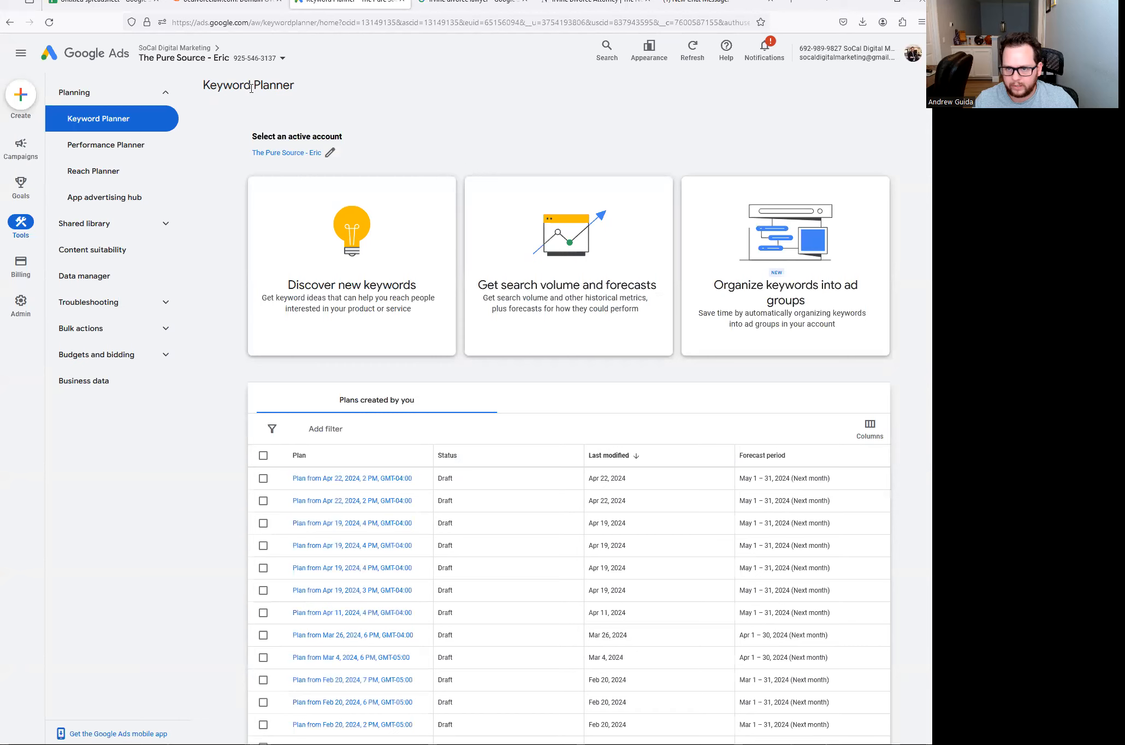
click(564, 288)
key(ctrl+v)
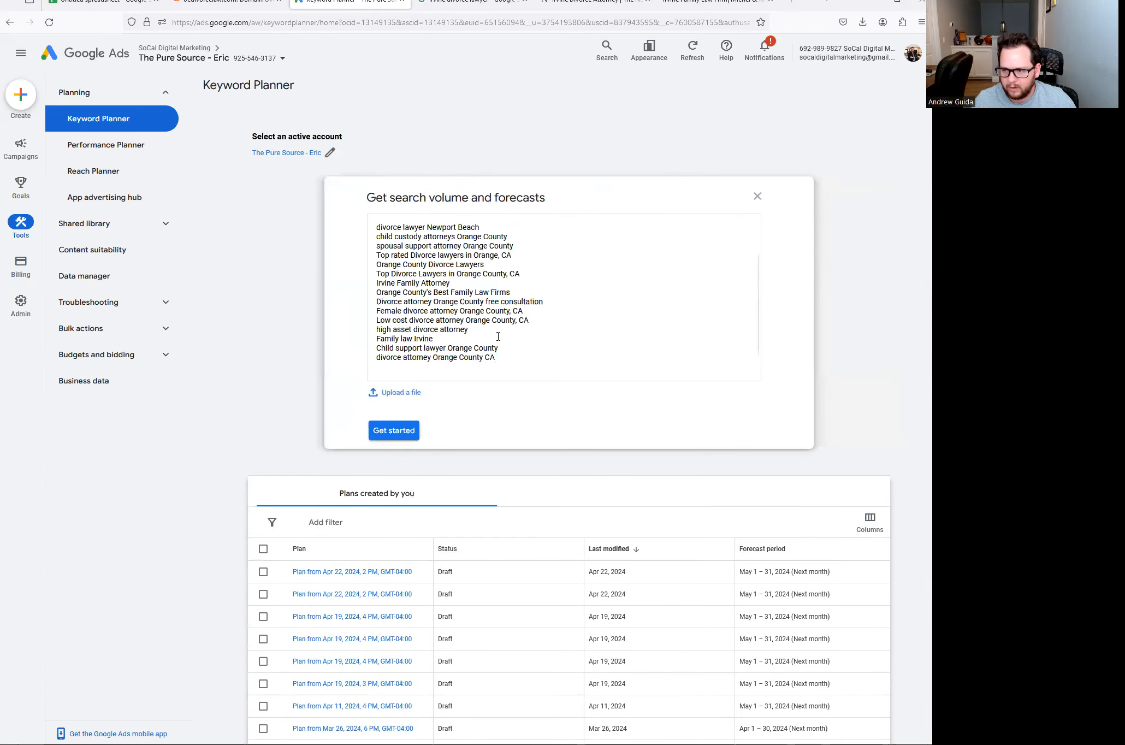
click(392, 432)
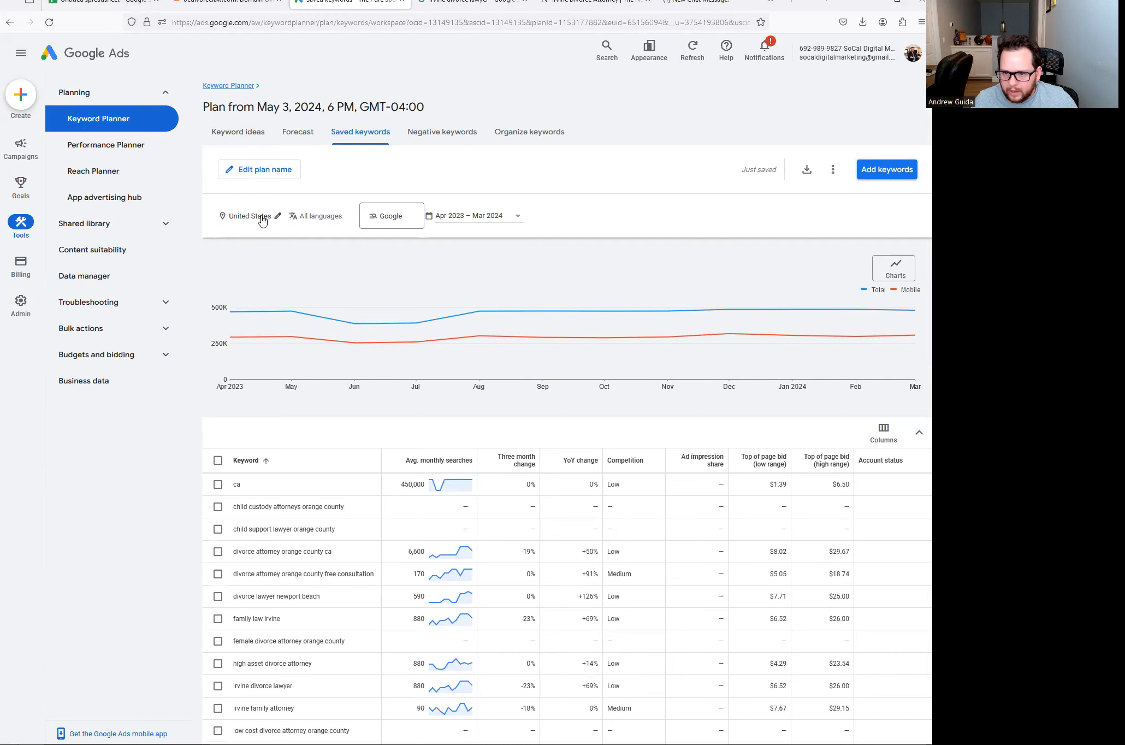
scroll(409, 497, down, 2)
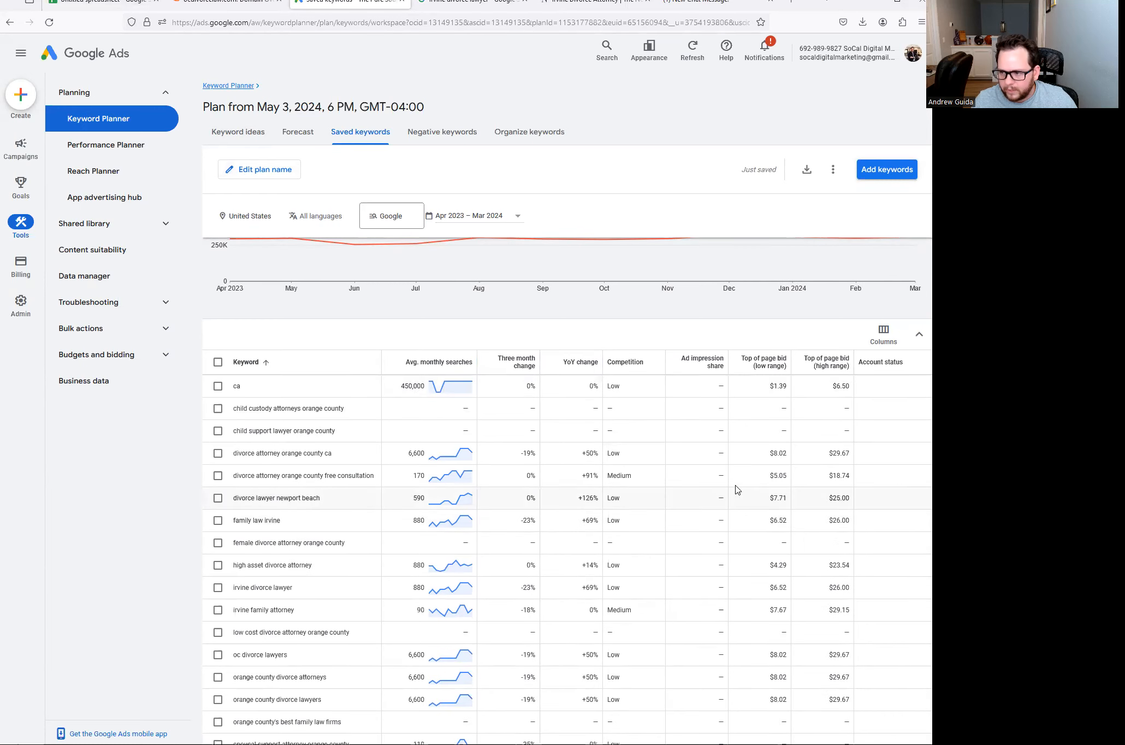
scroll(710, 426, up, 2)
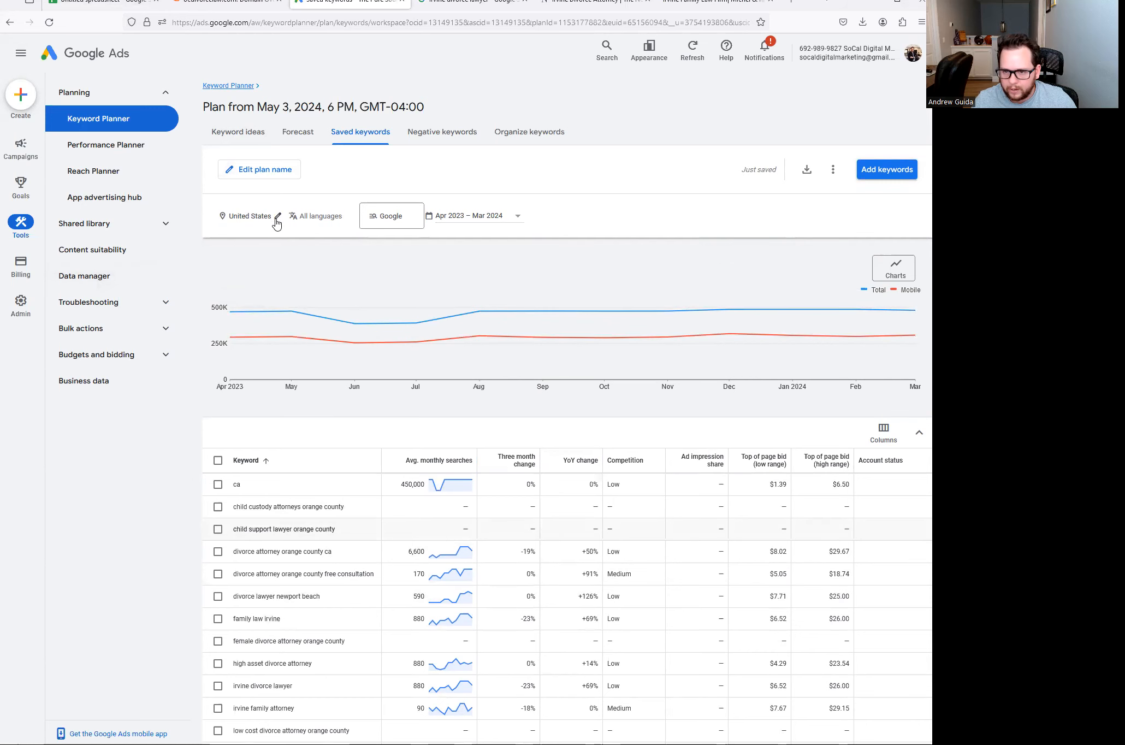
- Replace United States with Orange County, California as the only targeted location and save
click(276, 217)
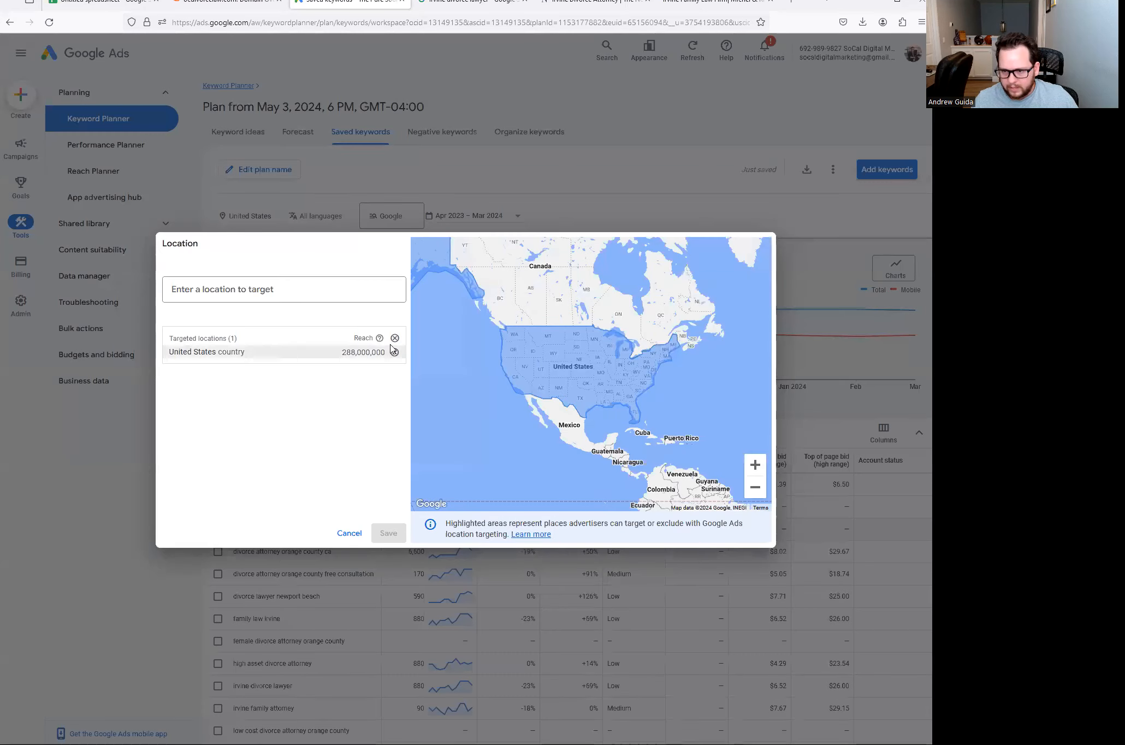
click(395, 339)
click(246, 289)
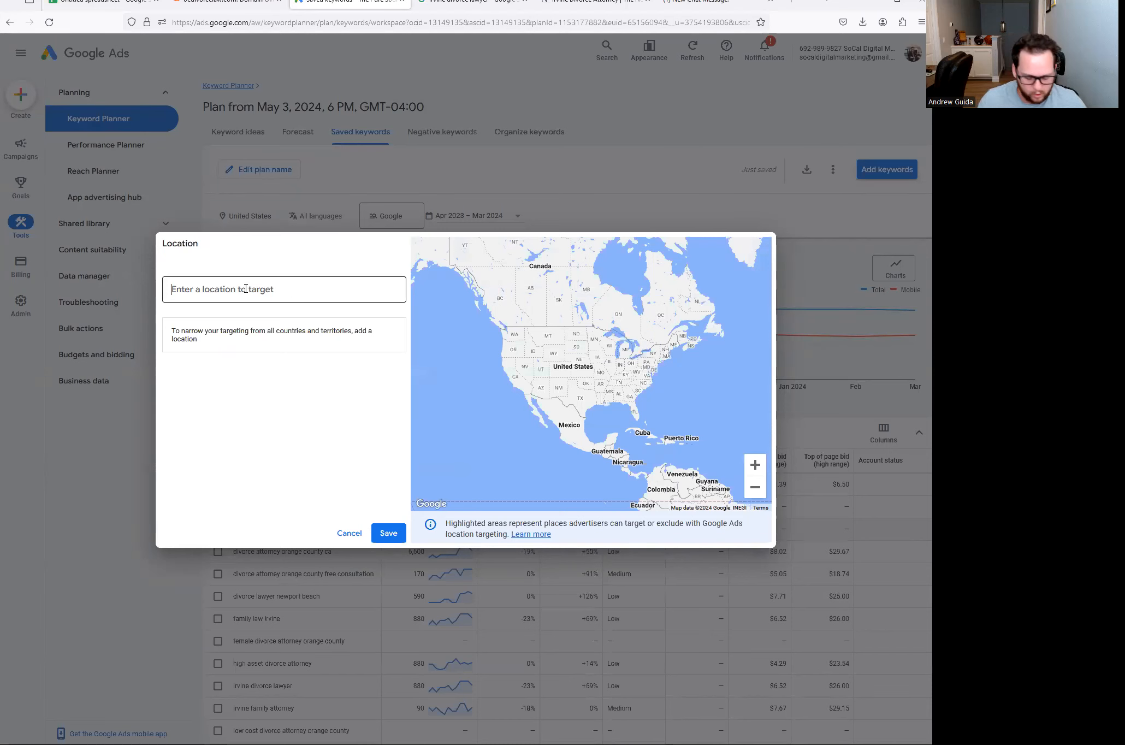
text(Orange County)
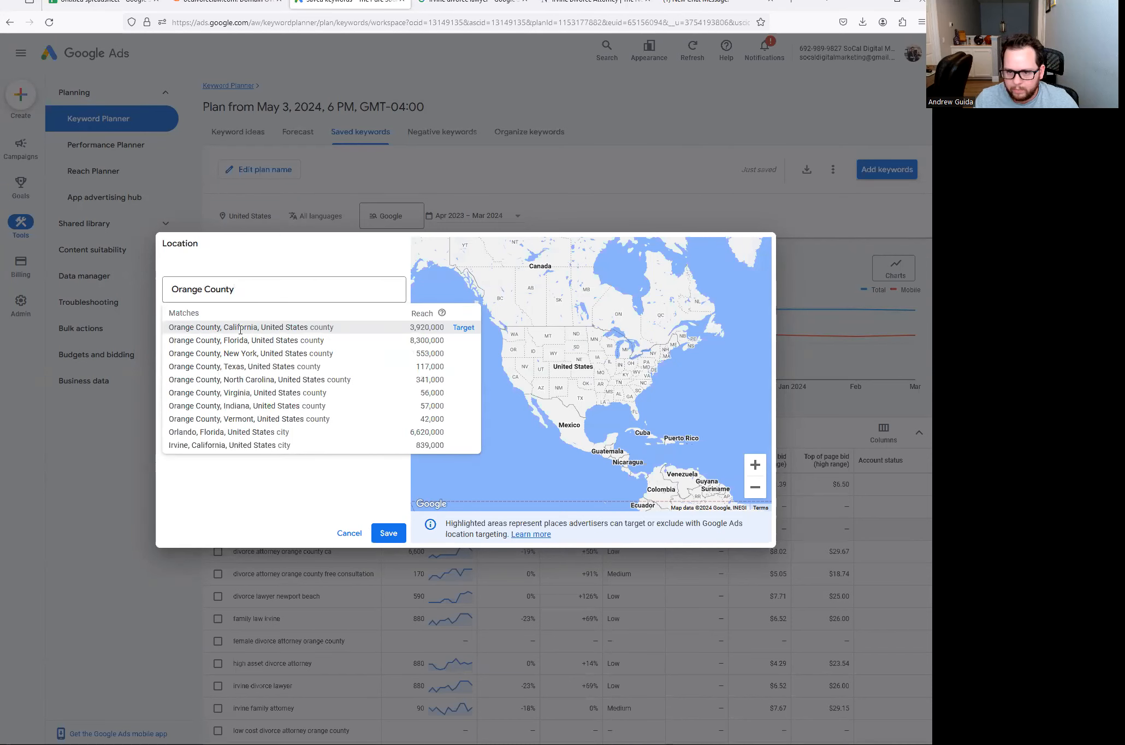
click(463, 328)
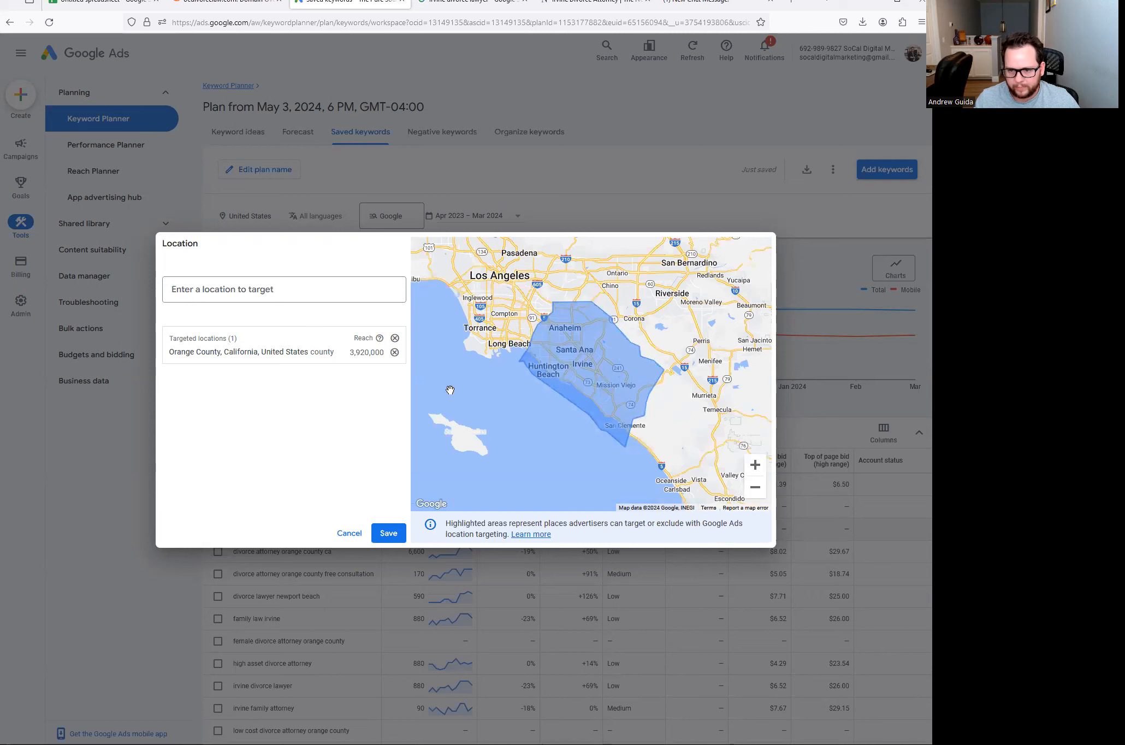
click(195, 284)
text(California)
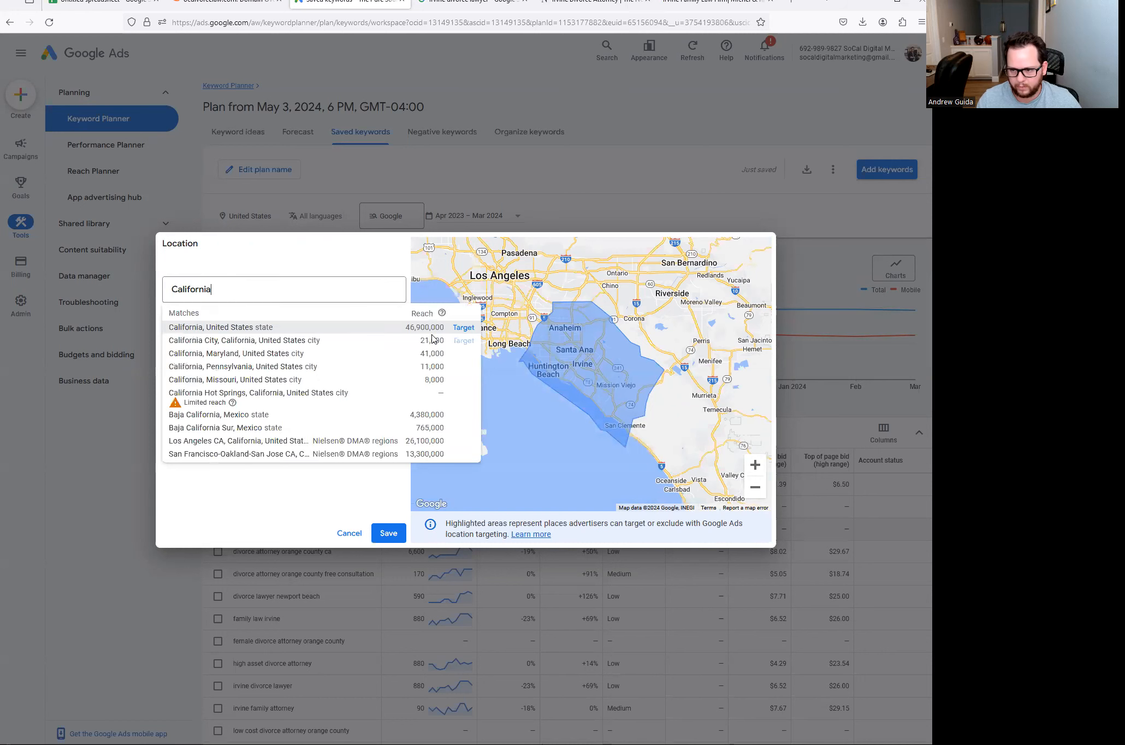
click(463, 327)
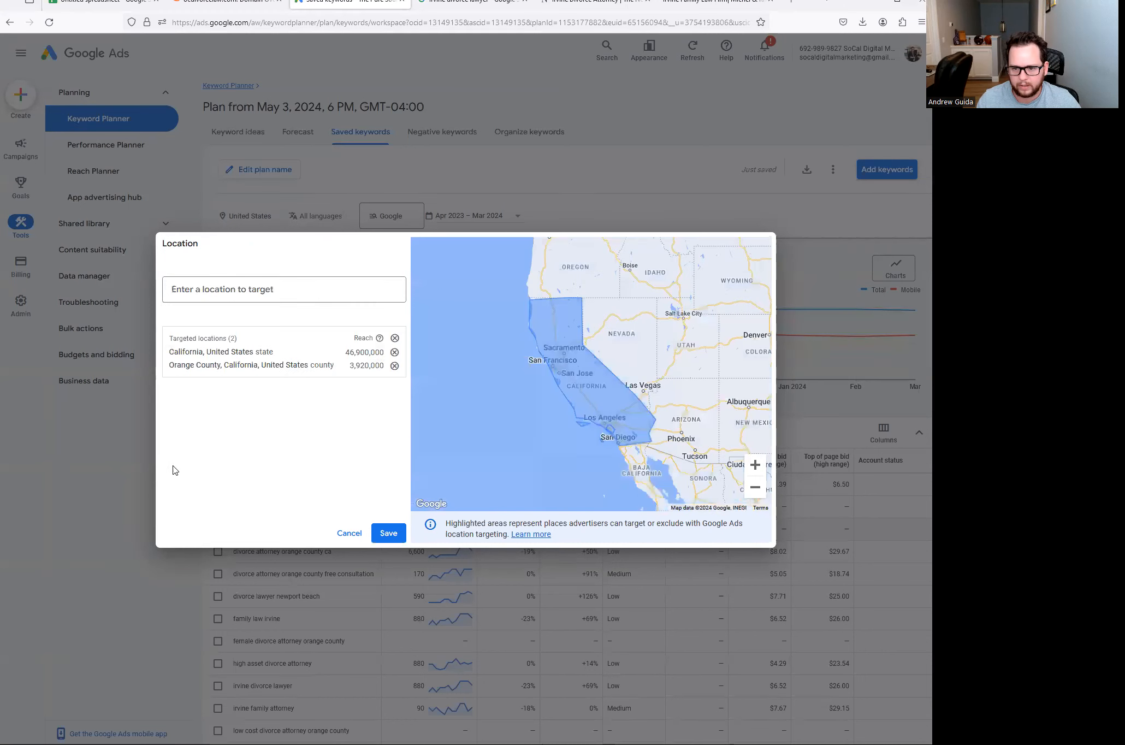
click(394, 352)
click(385, 535)
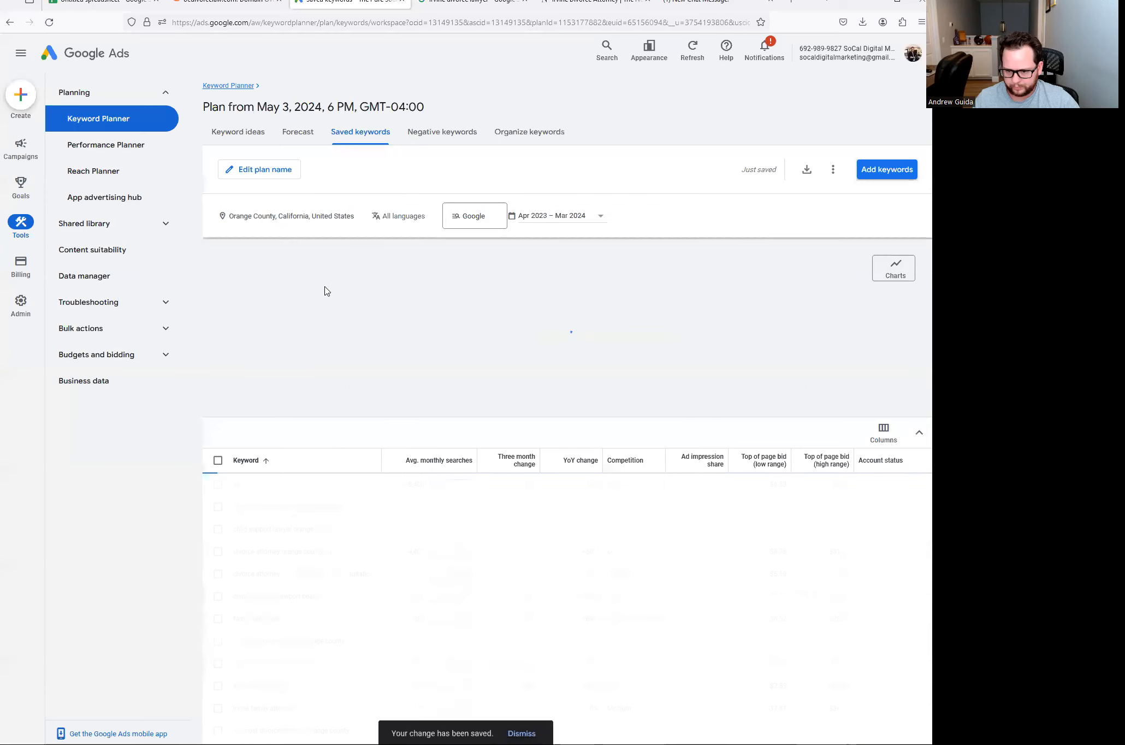
- Remove the stray 'ca' keyword from the plan
scroll(540, 389, down, 2)
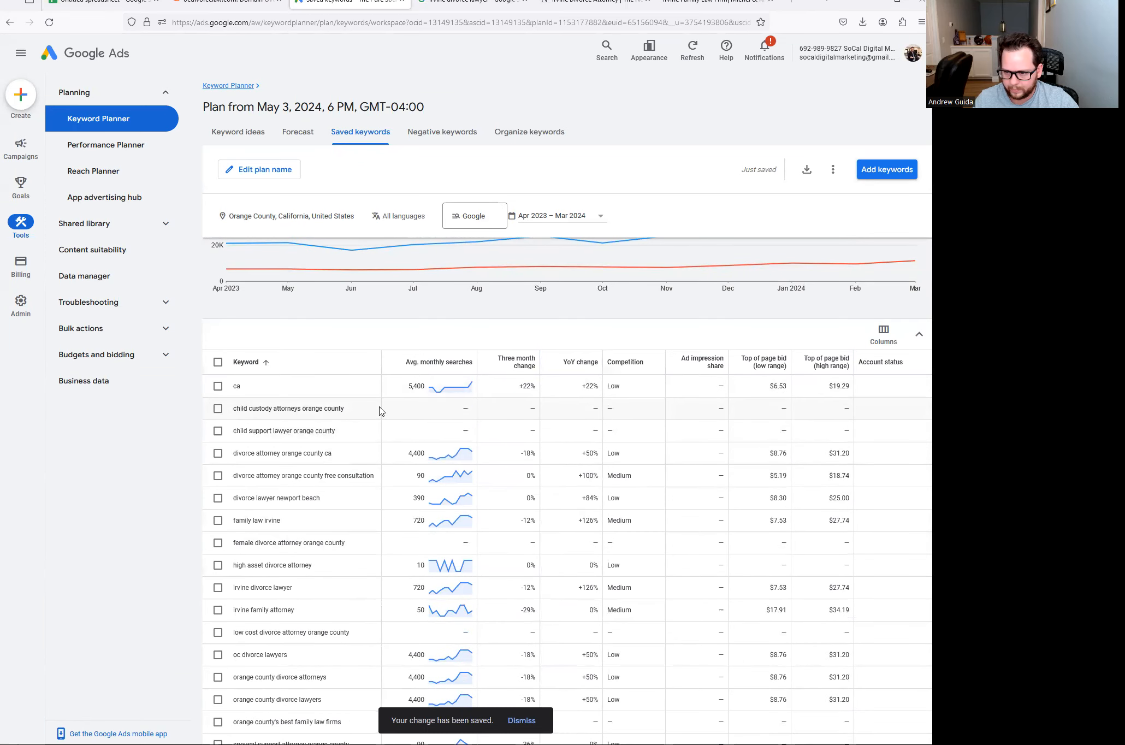
click(218, 386)
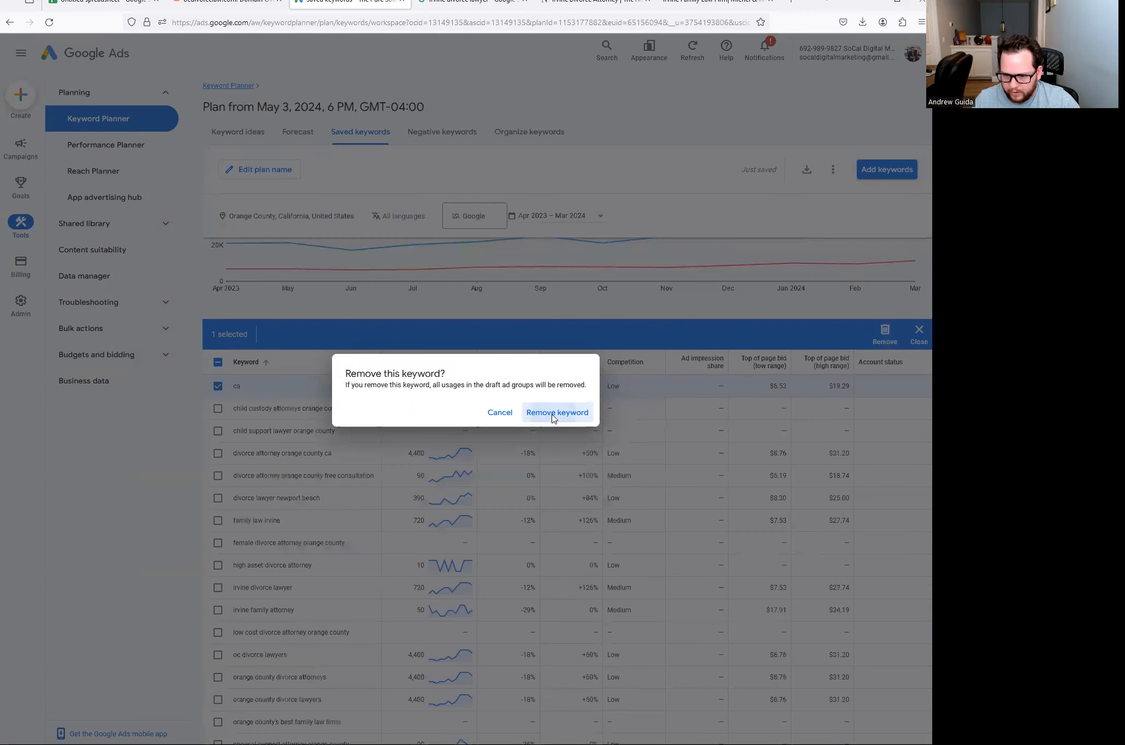
click(555, 413)
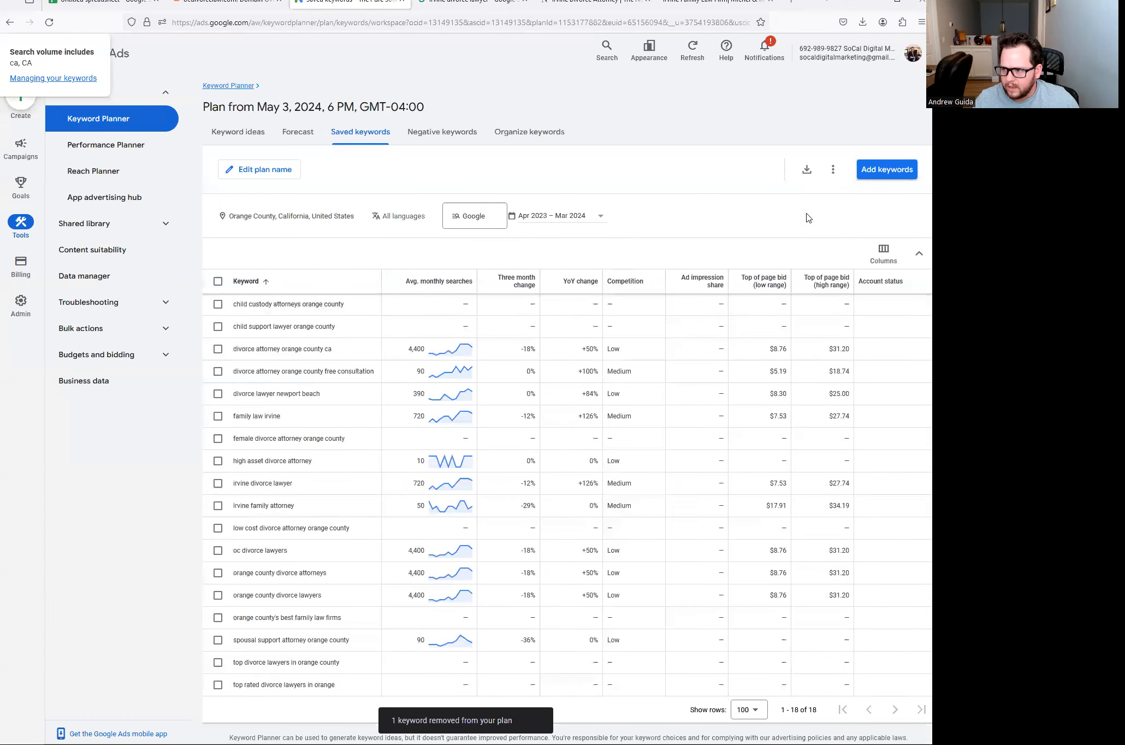
- Download the saved keyword stats as a .csv file and open it in Excel
click(806, 170)
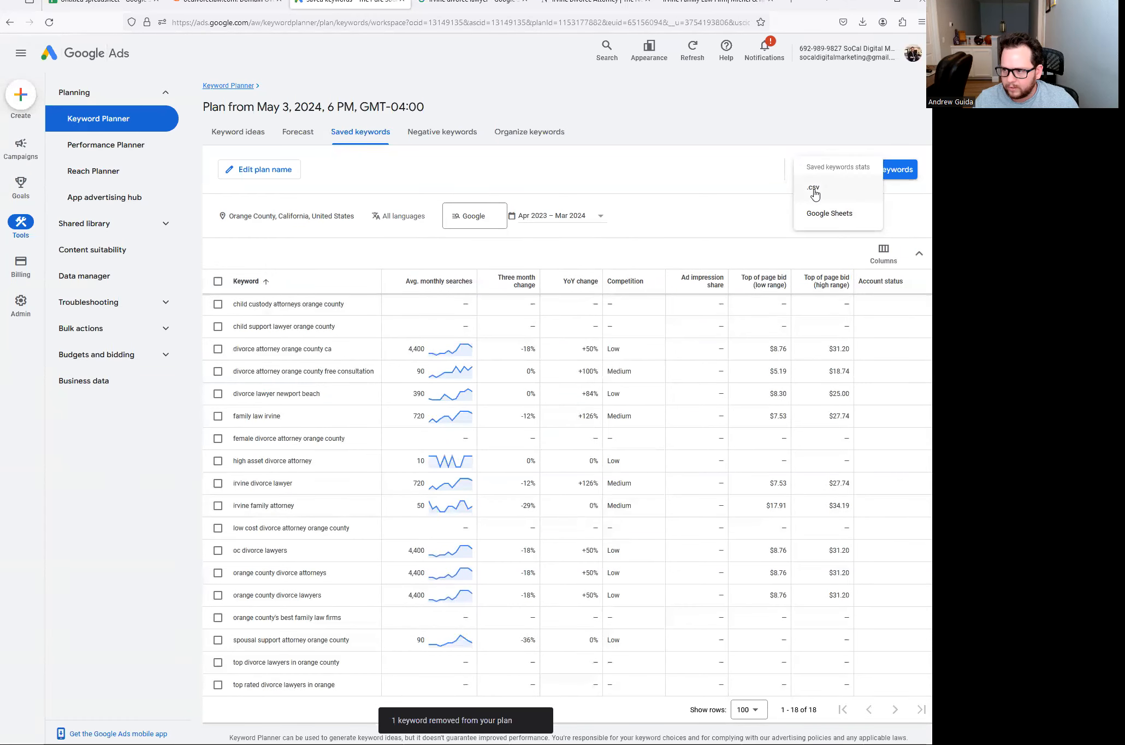
click(813, 189)
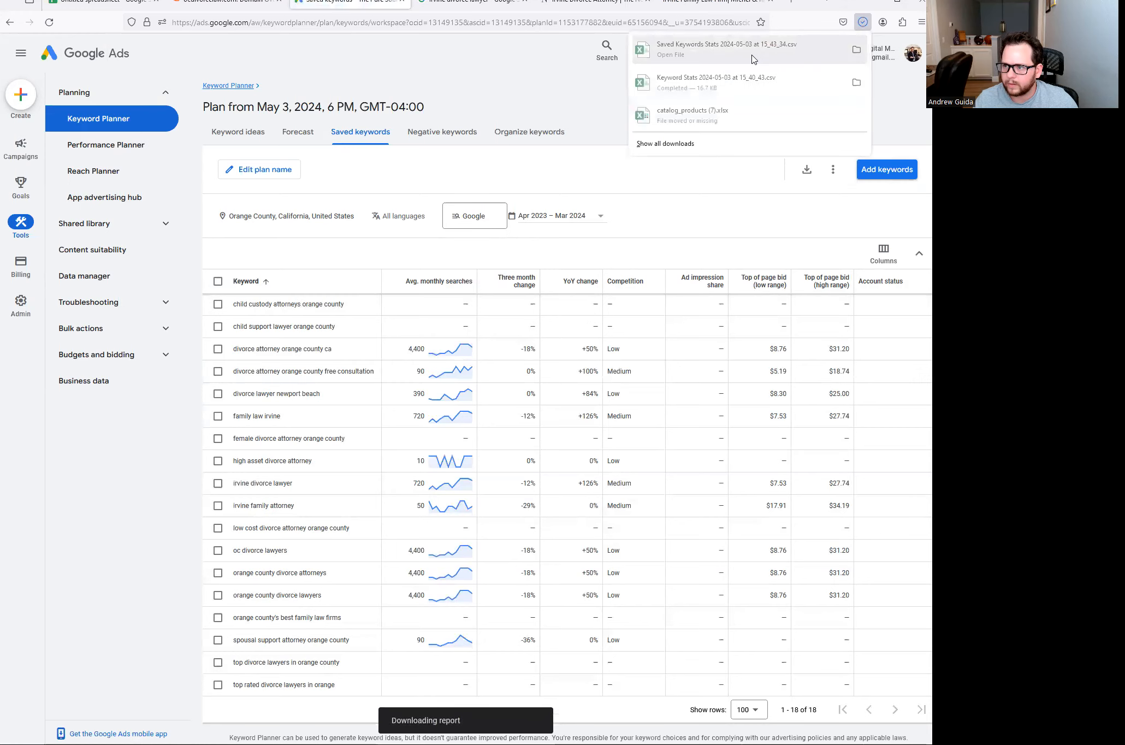
click(708, 57)
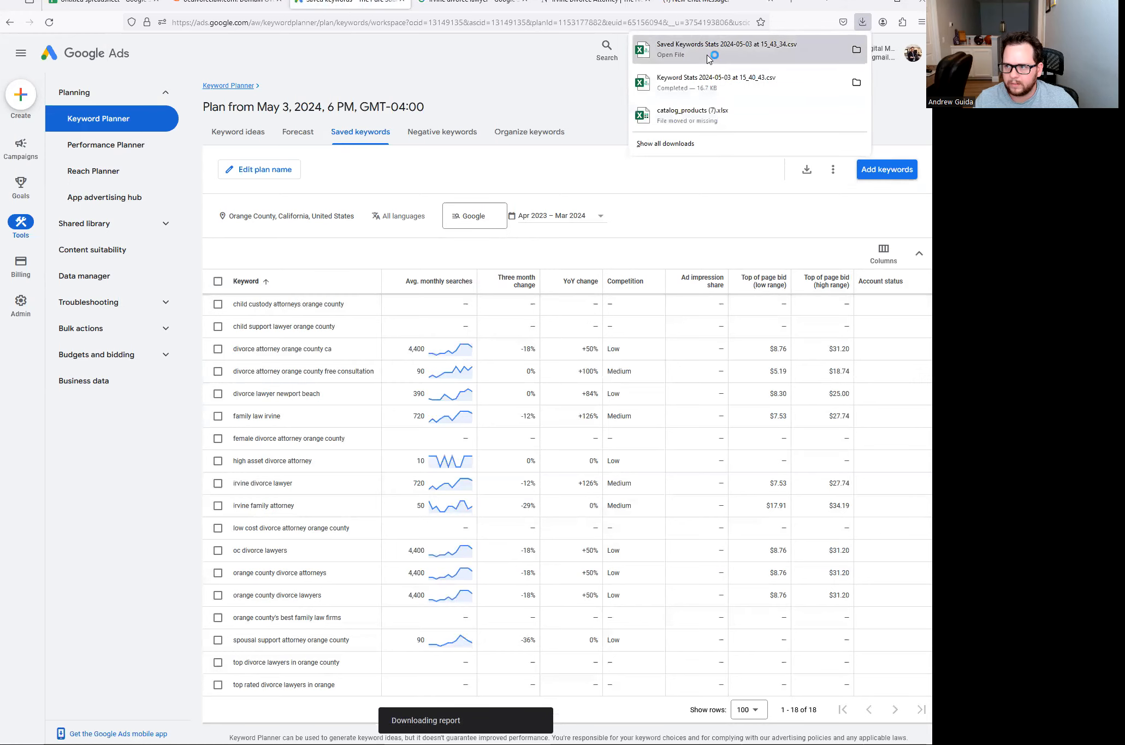
click(404, 313)
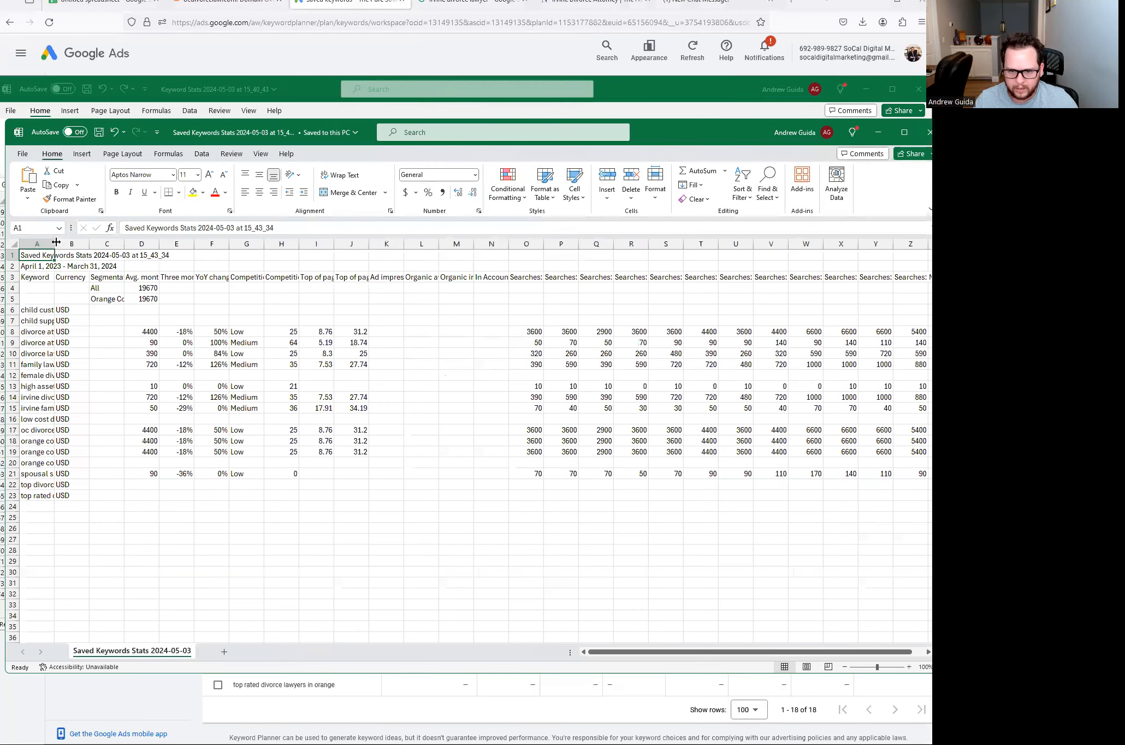
- Widen column A and delete the Currency, Segmentation, three-month change and YoY change columns
drag(54, 244, 186, 243)
click(186, 243)
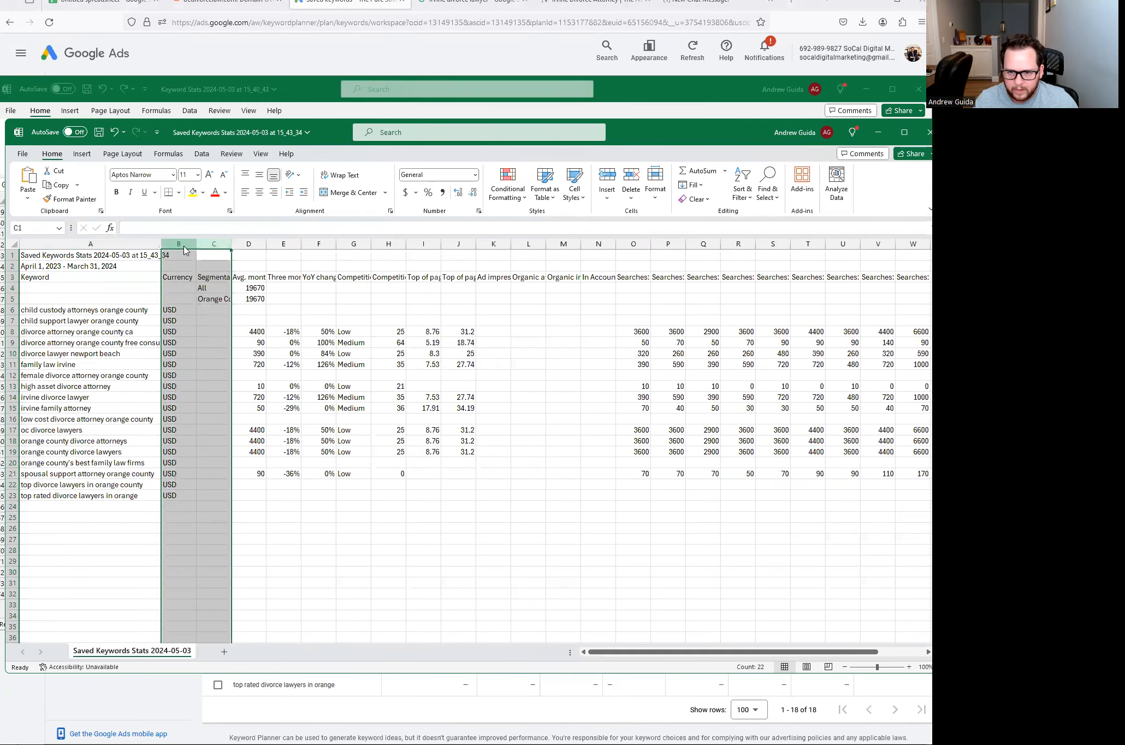
right_click(185, 246)
click(214, 369)
click(183, 279)
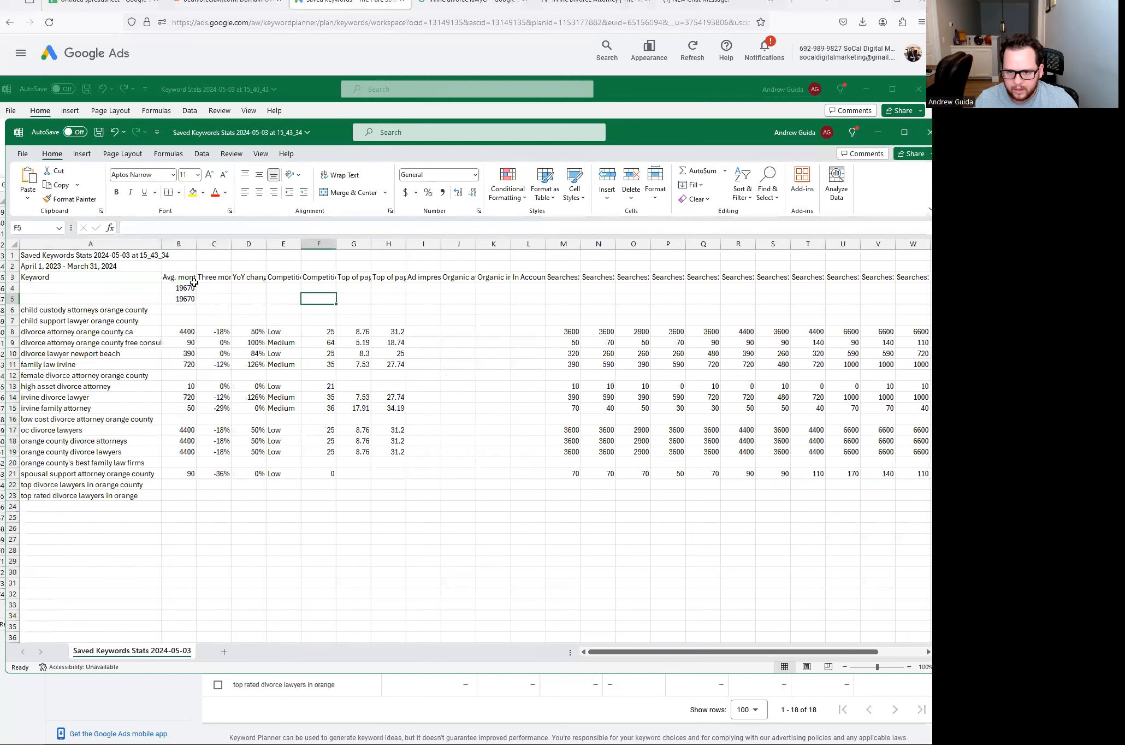
drag(200, 244, 280, 244)
right_click(280, 244)
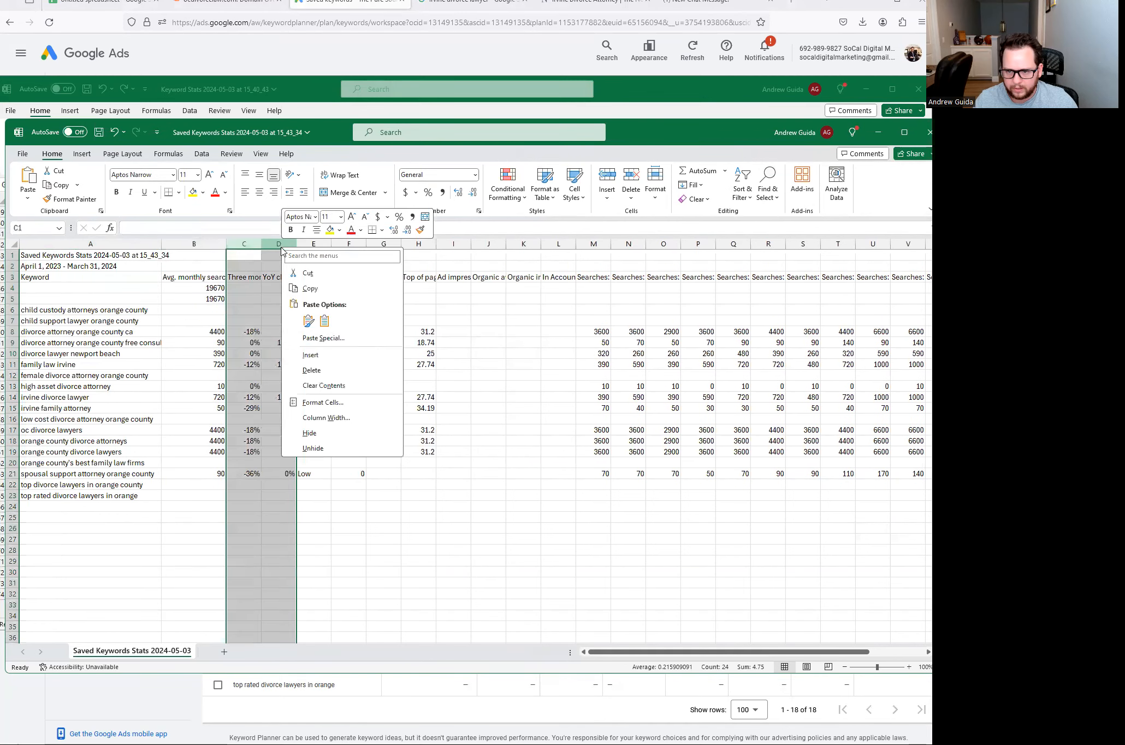
click(318, 371)
click(344, 316)
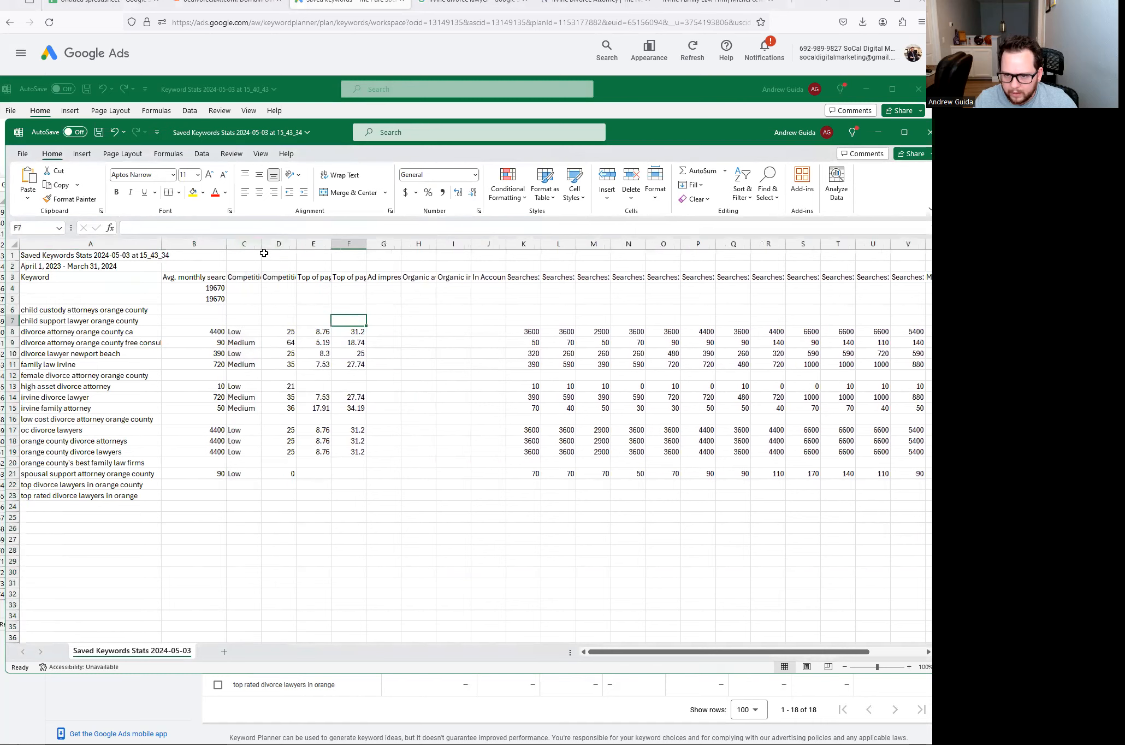
- Delete the Competition (indexed value) column
click(244, 277)
click(281, 277)
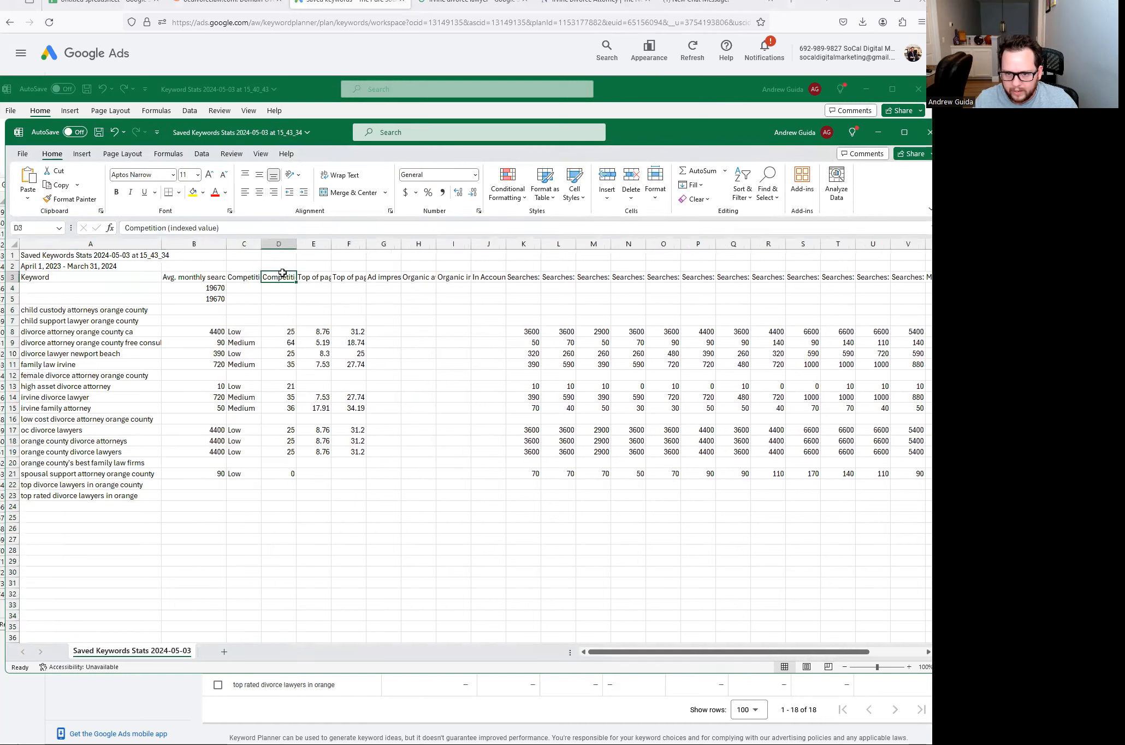
click(283, 243)
right_click(284, 243)
click(326, 367)
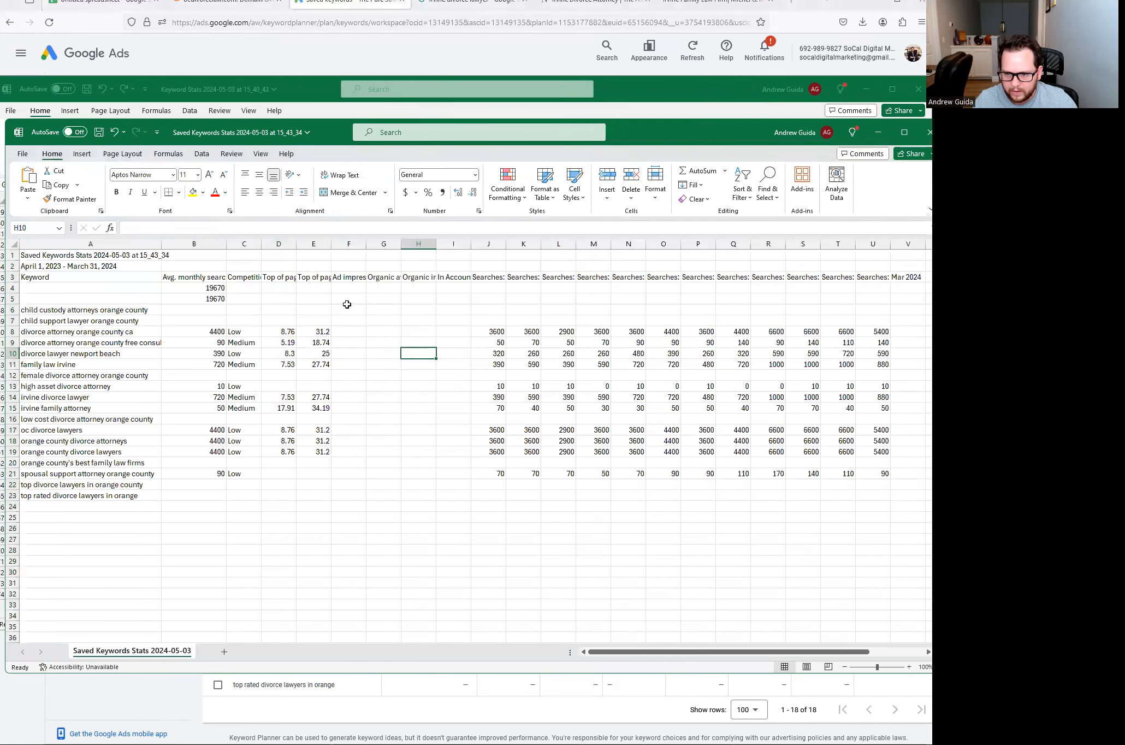
- Copy the keyword, monthly searches, competition and low-bid data in A6:D23
click(283, 278)
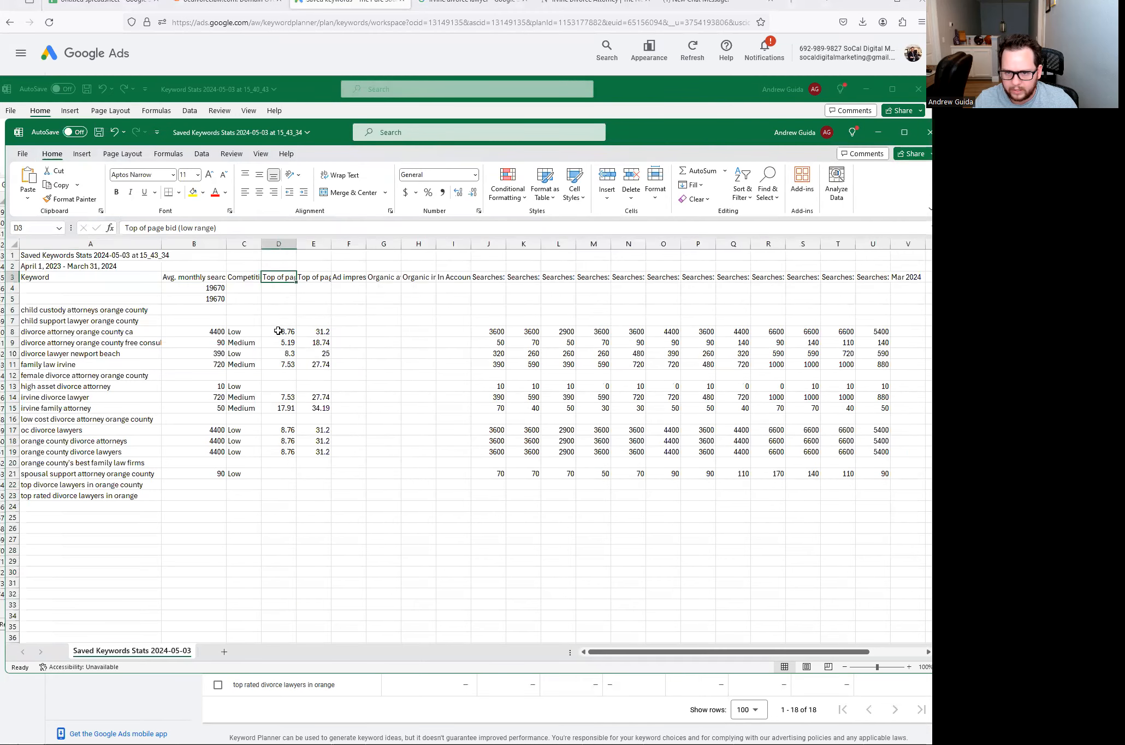
drag(69, 312, 293, 492)
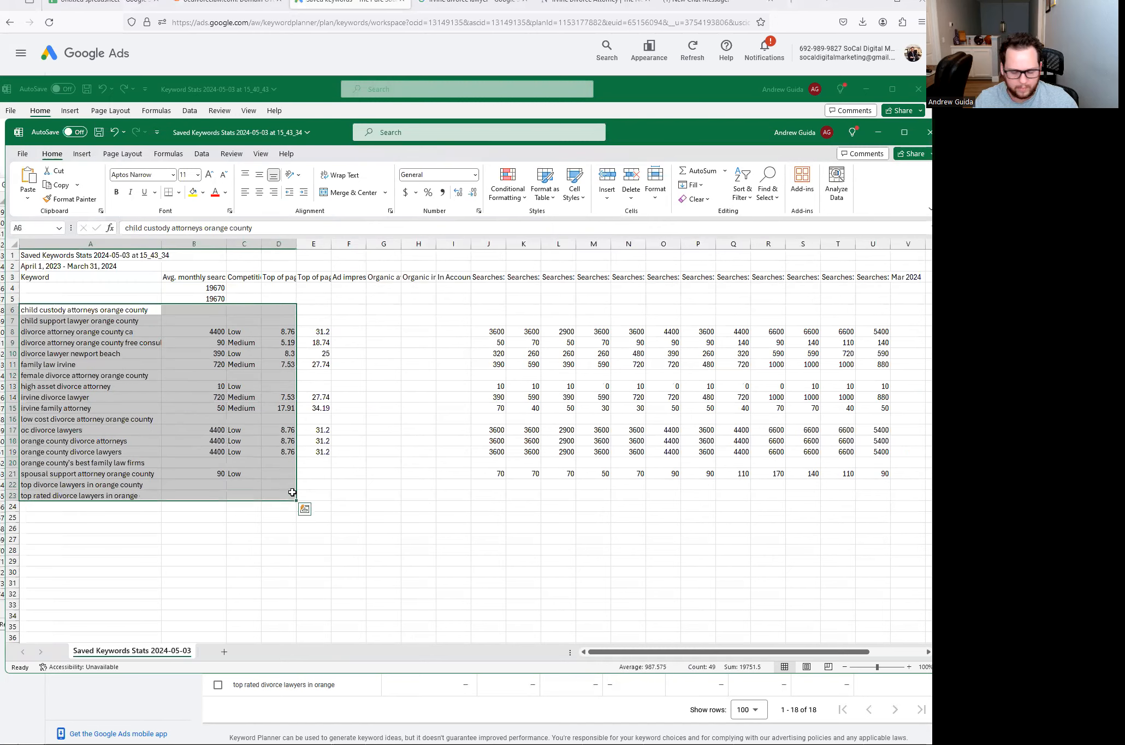
key(ctrl+c)
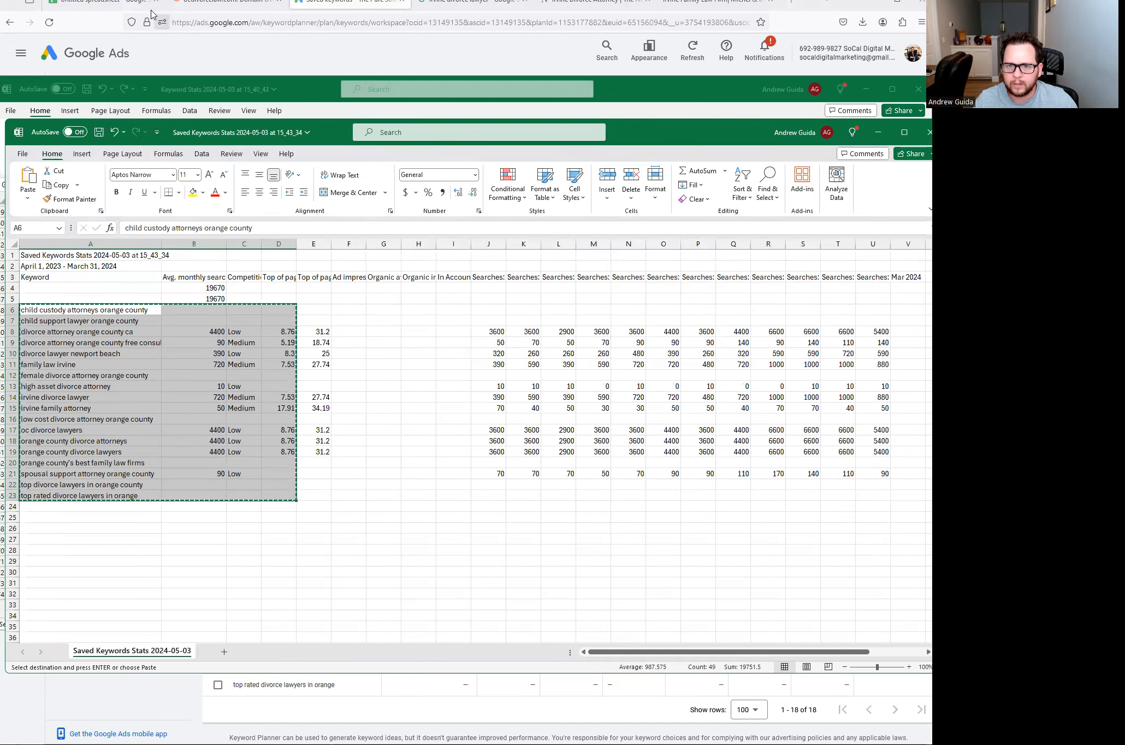
click(152, 10)
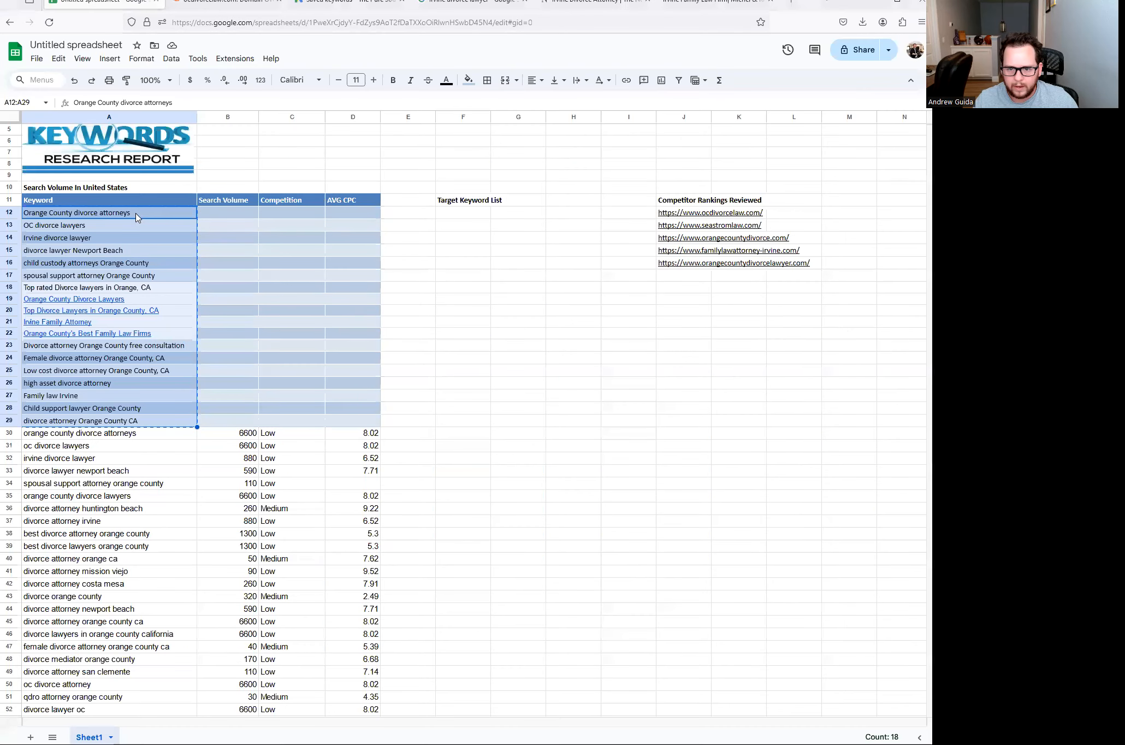
- Paste the keyword block at A12 and enter No Data in B12 and B13
click(137, 218)
key(ctrl+v)
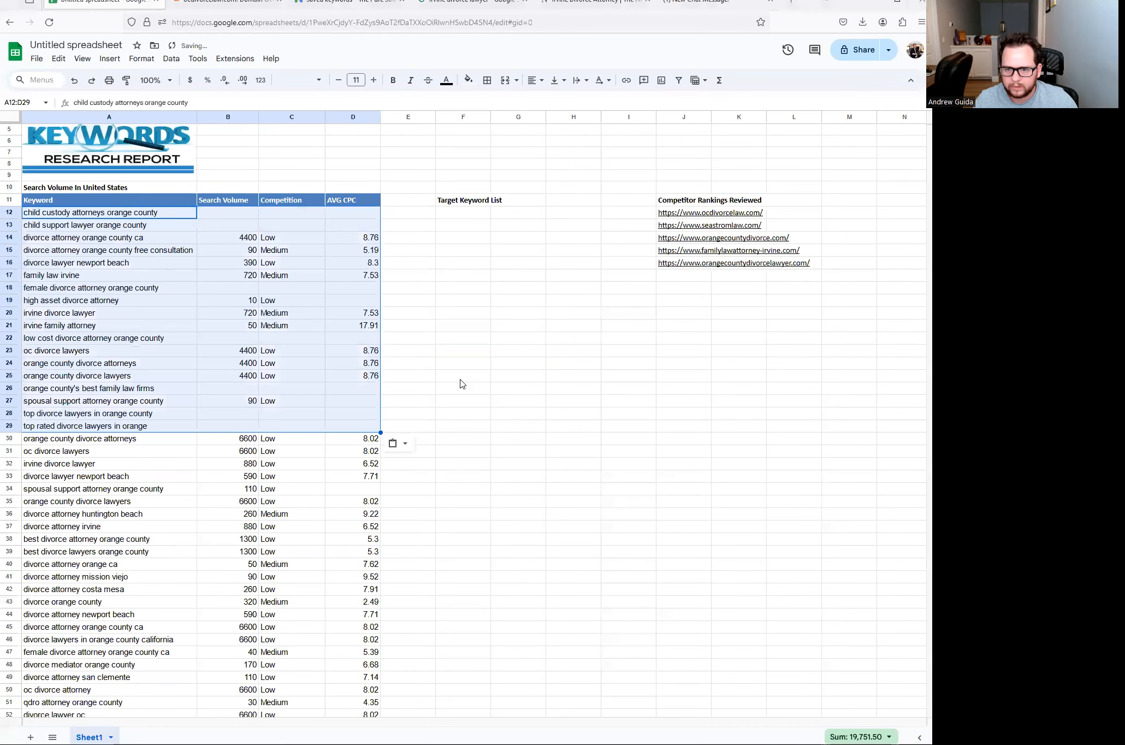
click(461, 379)
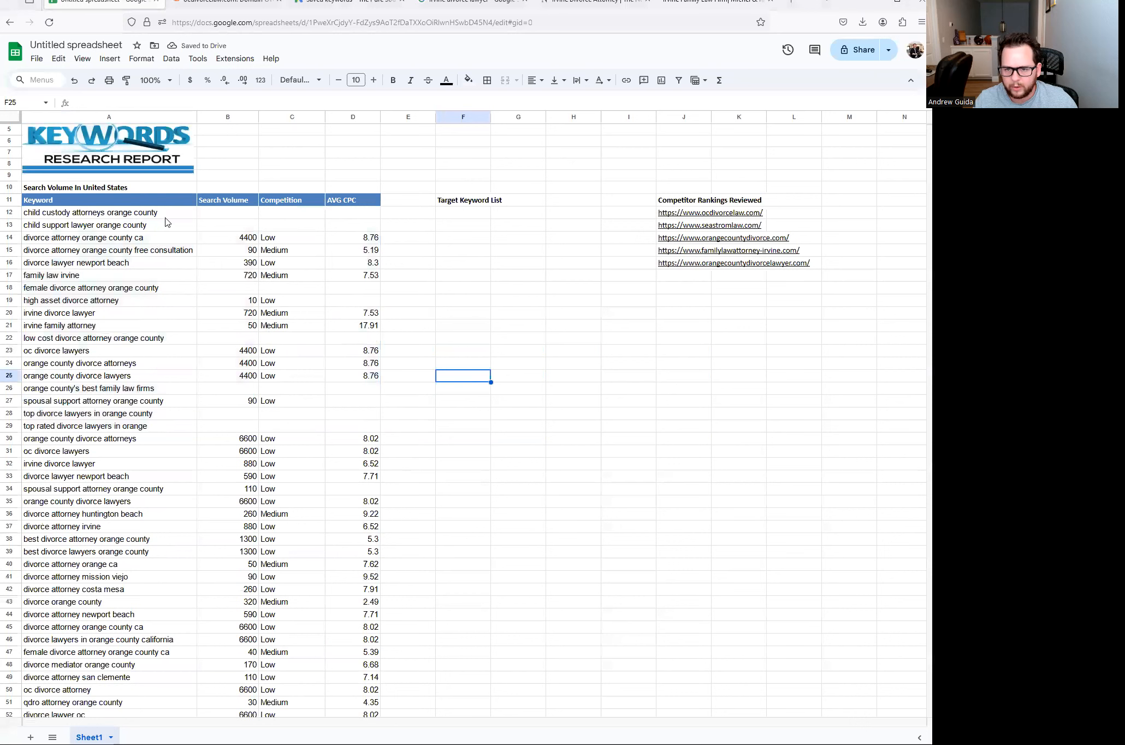
click(241, 219)
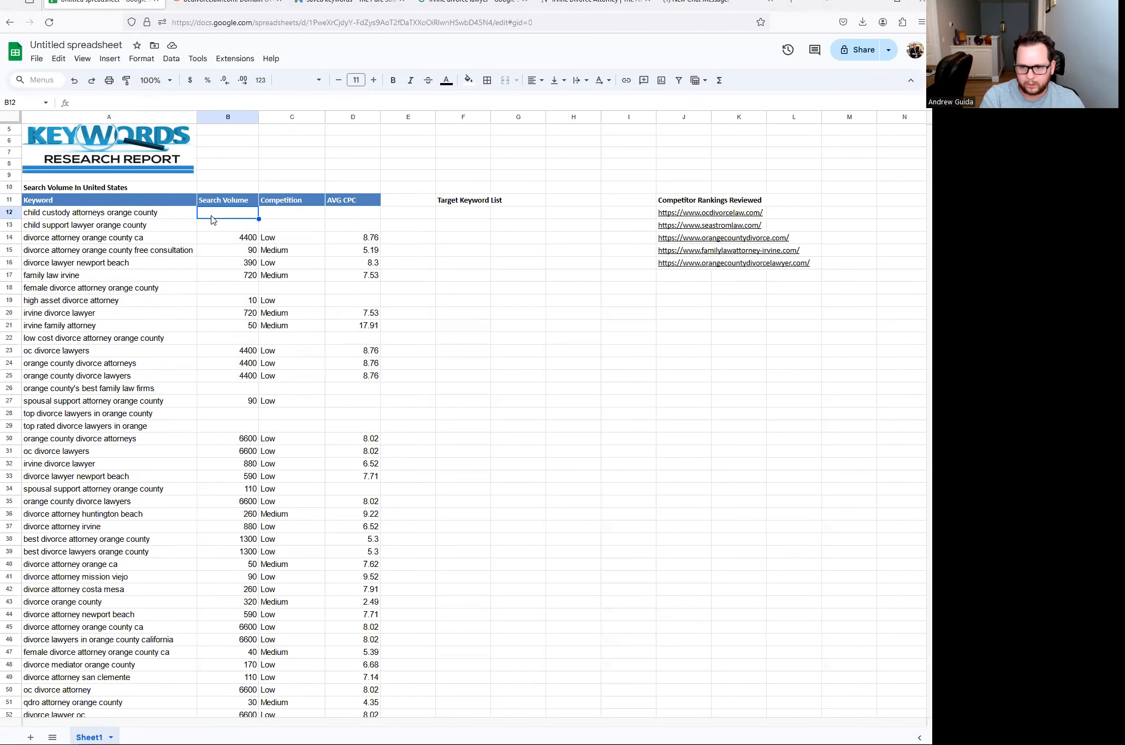
text(No Dat)
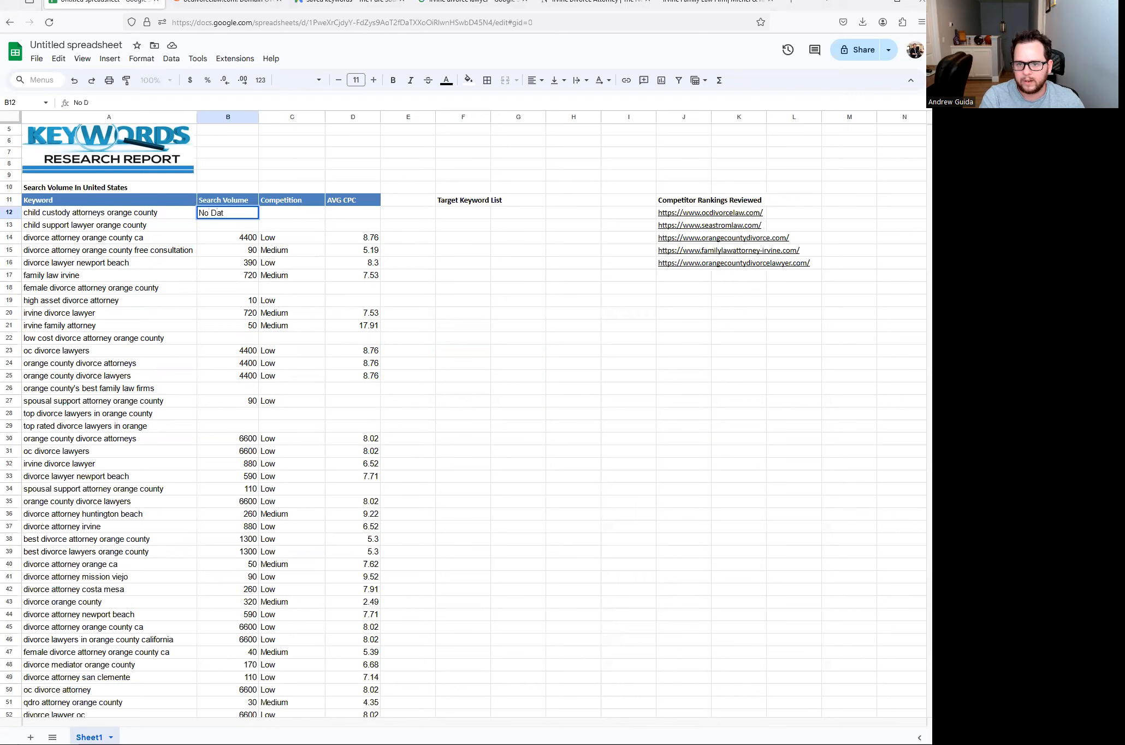
key(Return)
key(Up)
key(ctrl+c)
key(Down)
key(ctrl+v)
- Fill No Data into empty volume cells B18, B22, B26, B28, B29, B98 and B99
click(240, 289)
key(ctrl+v)
click(235, 338)
key(ctrl+v)
click(233, 389)
key(ctrl+v)
click(234, 414)
key(ctrl+v)
click(234, 427)
key(ctrl+v)
scroll(111, 423, down, 10)
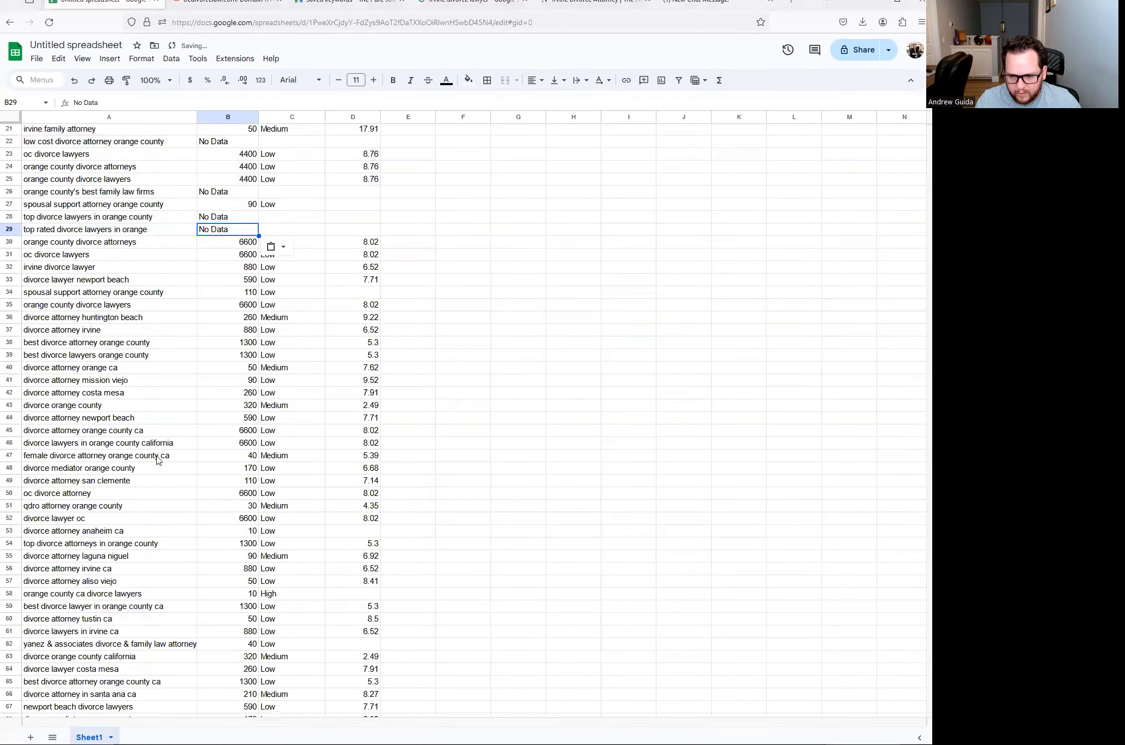
scroll(173, 418, down, 4)
click(227, 413)
key(ctrl+v)
click(229, 422)
key(ctrl+v)
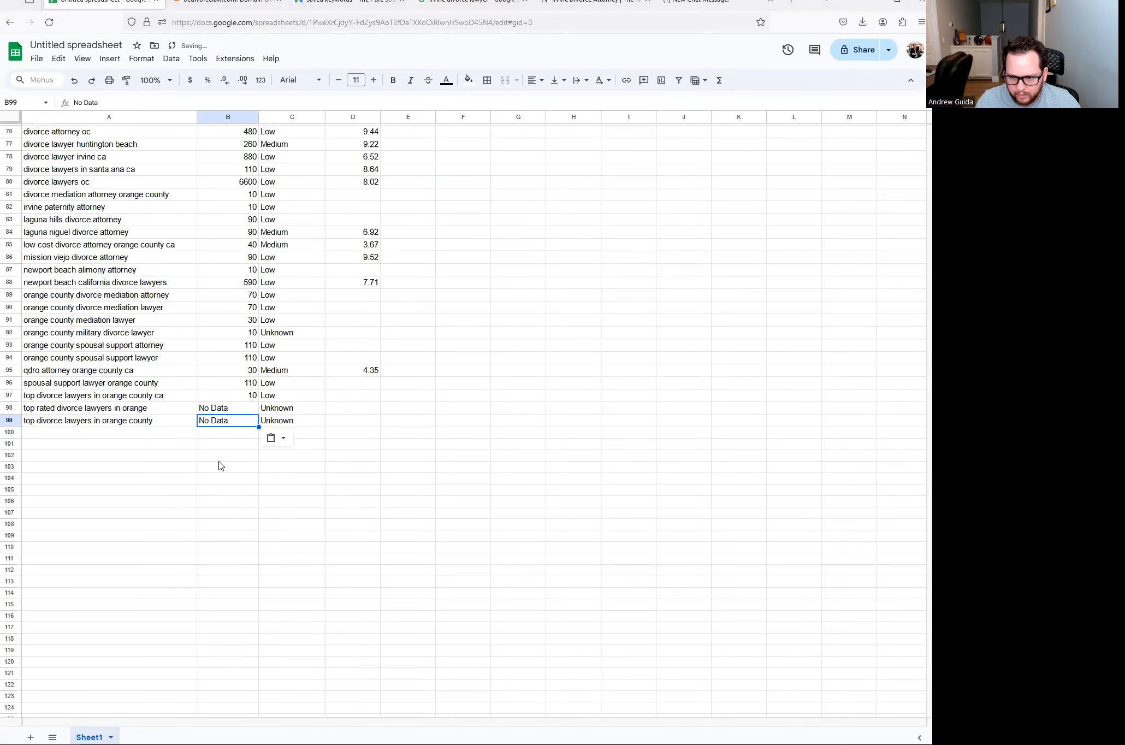
click(220, 458)
scroll(221, 461, up, 15)
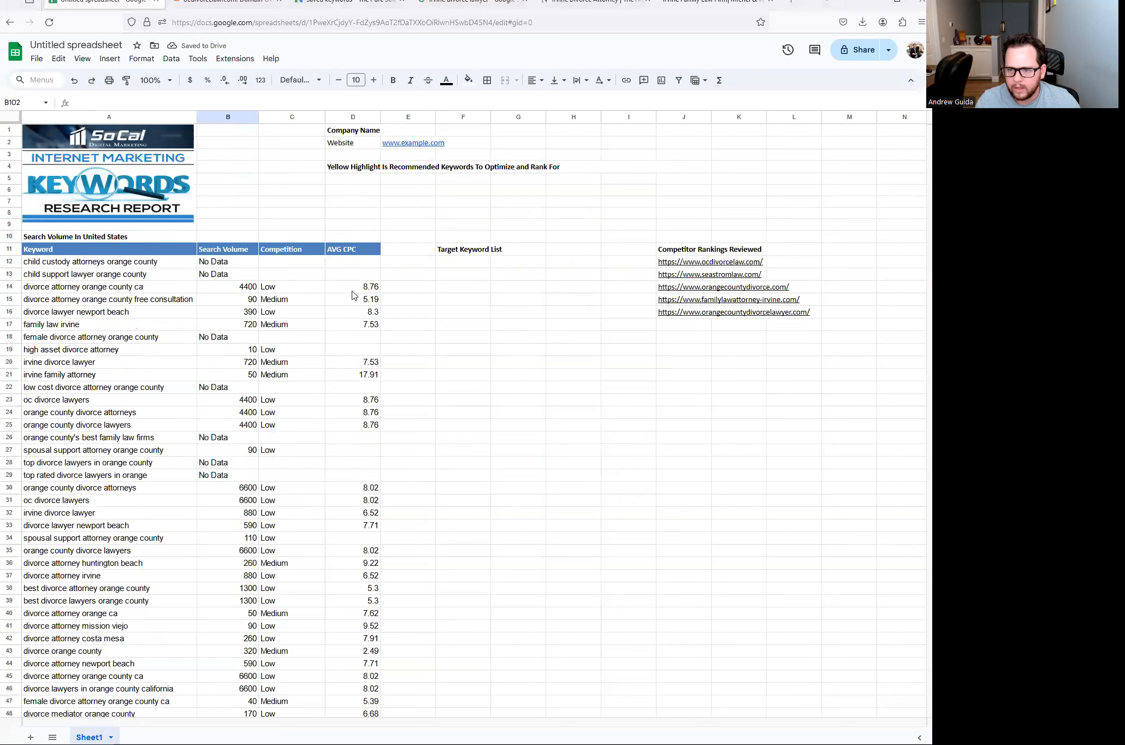
- Apply dollar currency format to the AVG CPC values in D12:D99
drag(350, 267, 355, 664)
drag(354, 595, 355, 584)
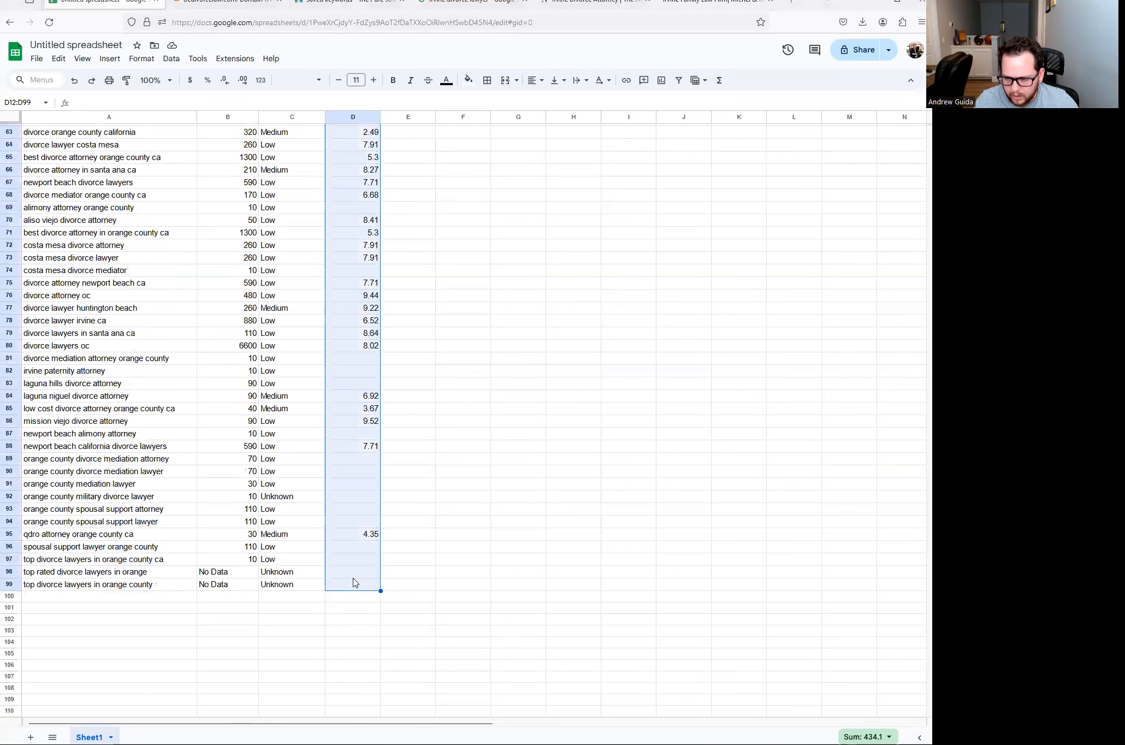
right_click(356, 541)
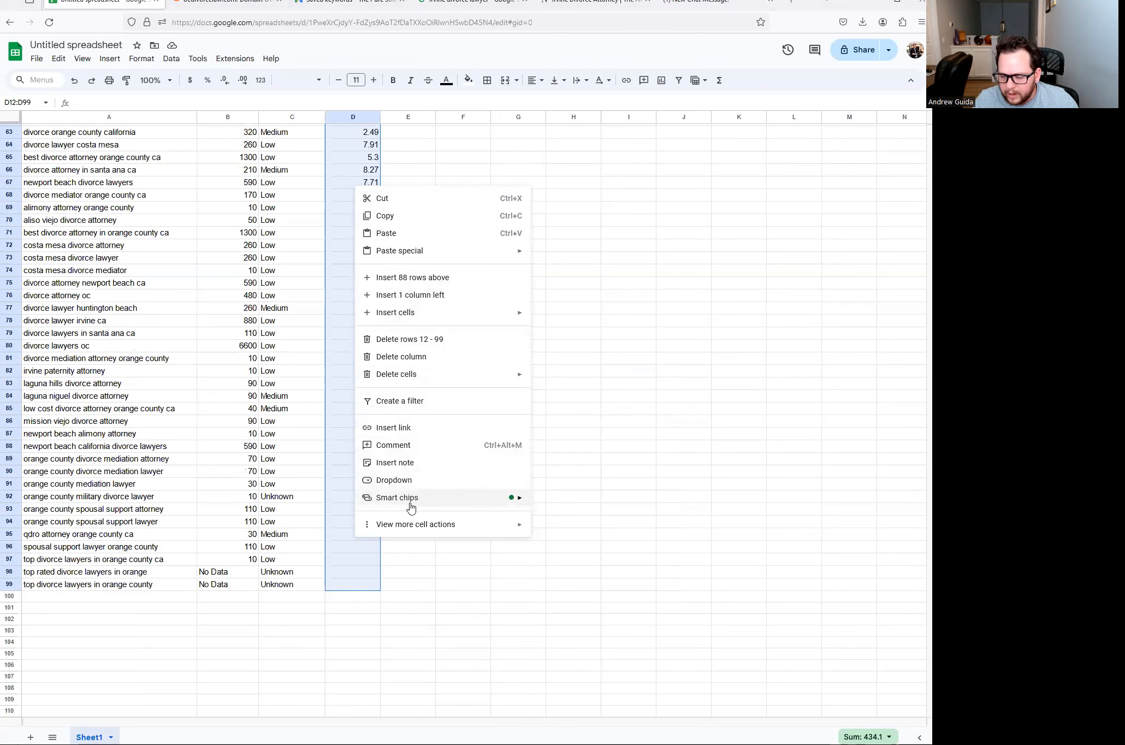
mouse_move(464, 526)
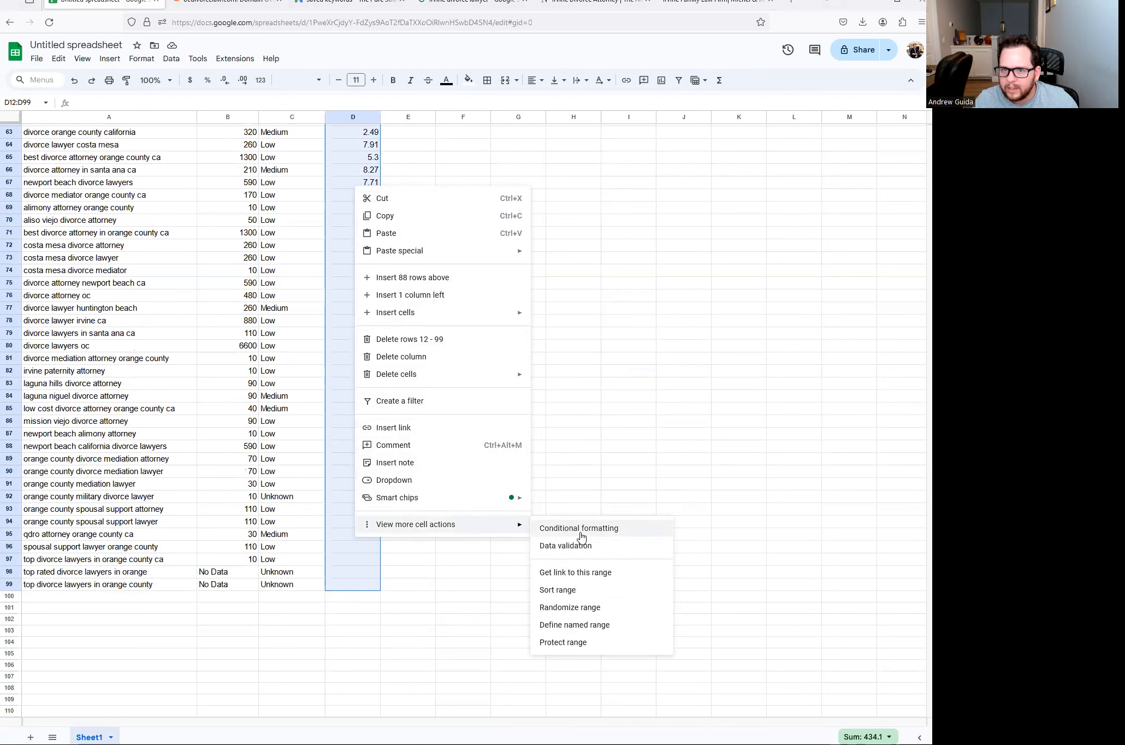
click(190, 82)
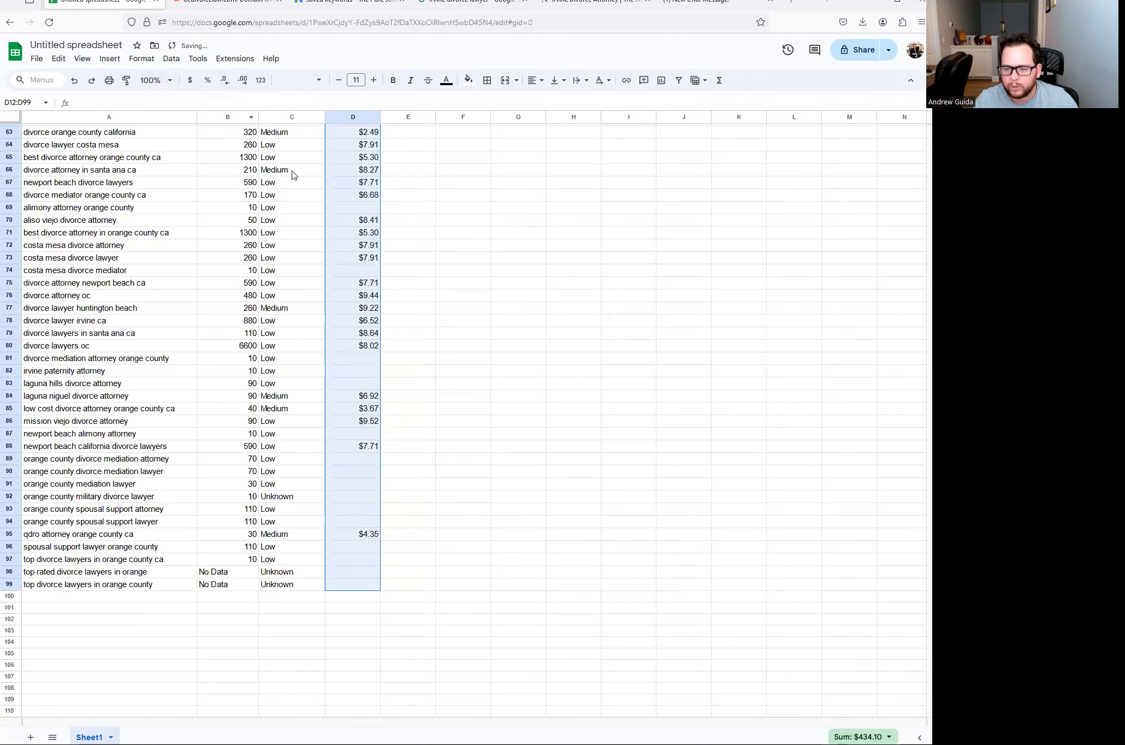
right_click(339, 481)
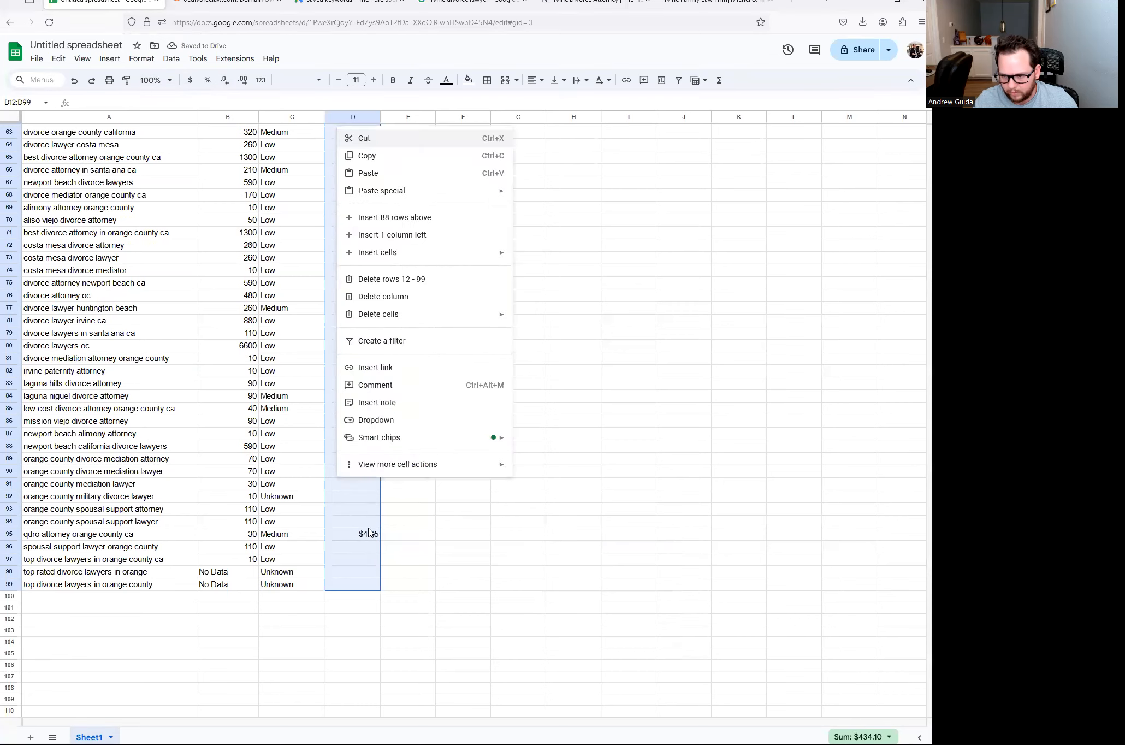
key(Escape)
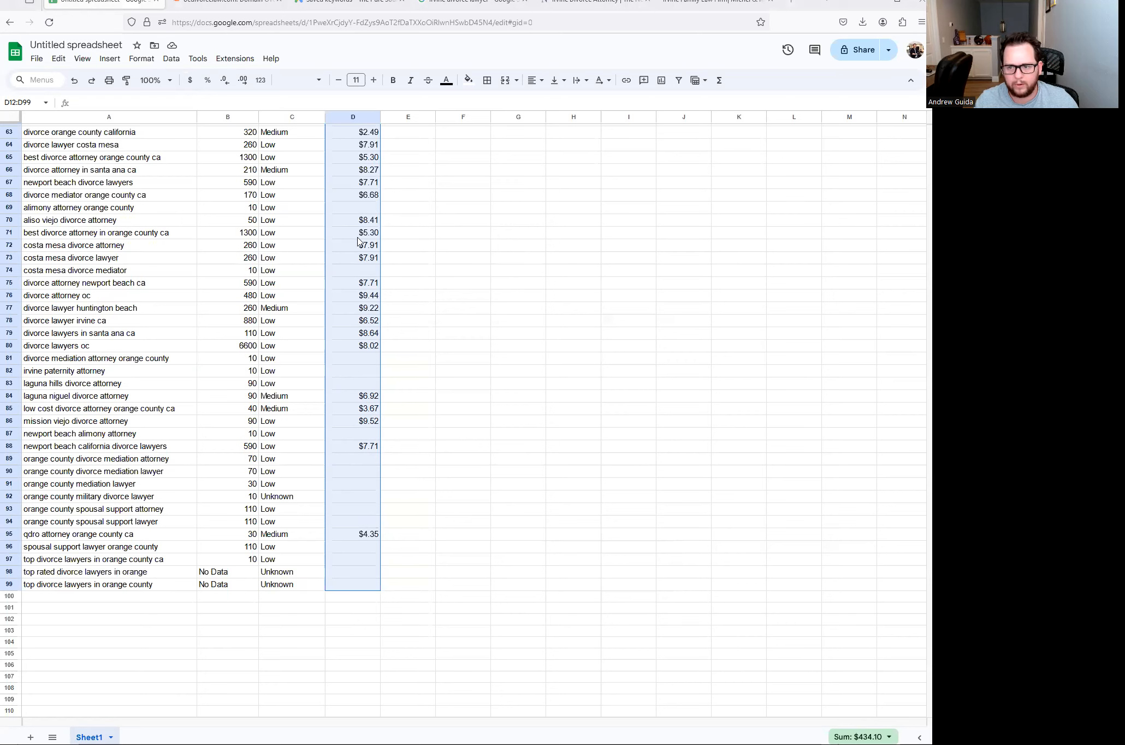
click(360, 176)
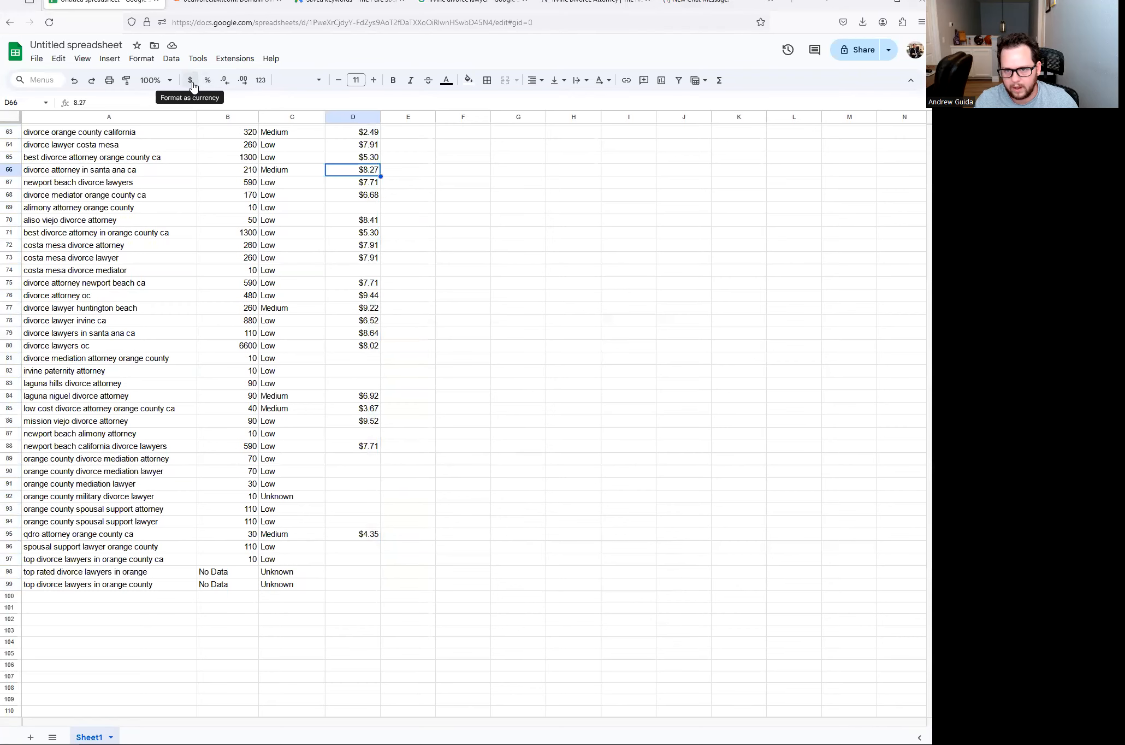
scroll(319, 513, up, 15)
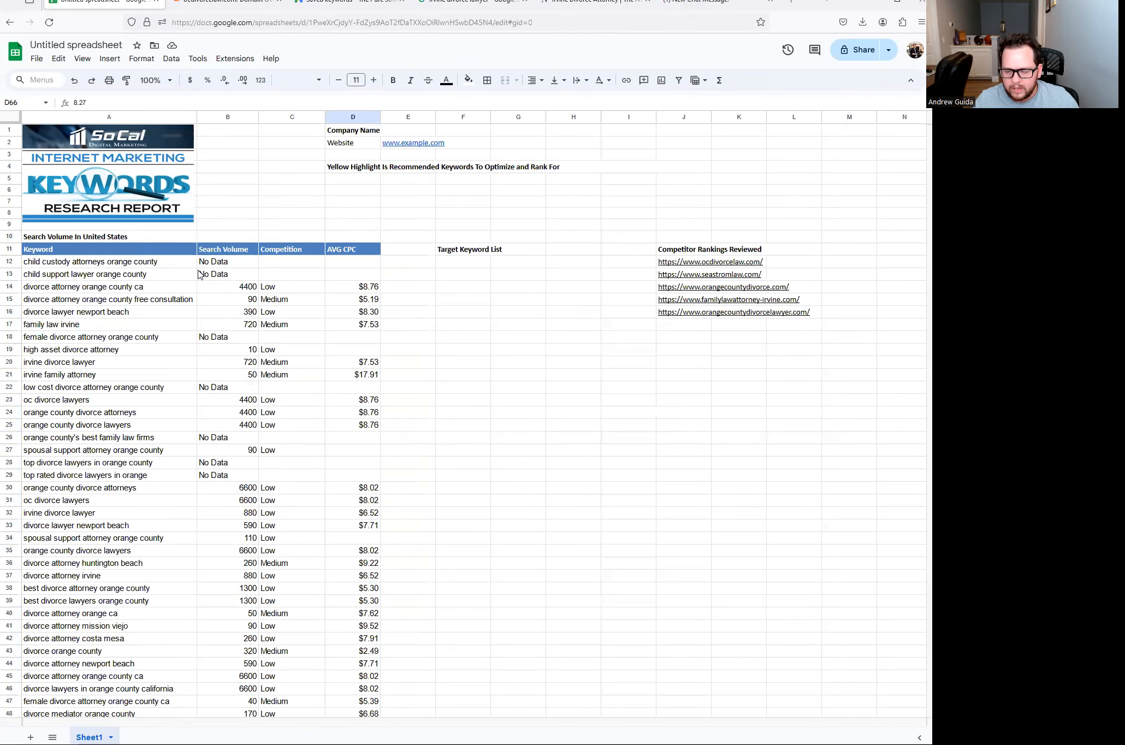
- Review the finished keyword column, then bring up the Irvine divorce lawyer Google results
drag(125, 266, 153, 709)
click(140, 515)
scroll(137, 431, up, 15)
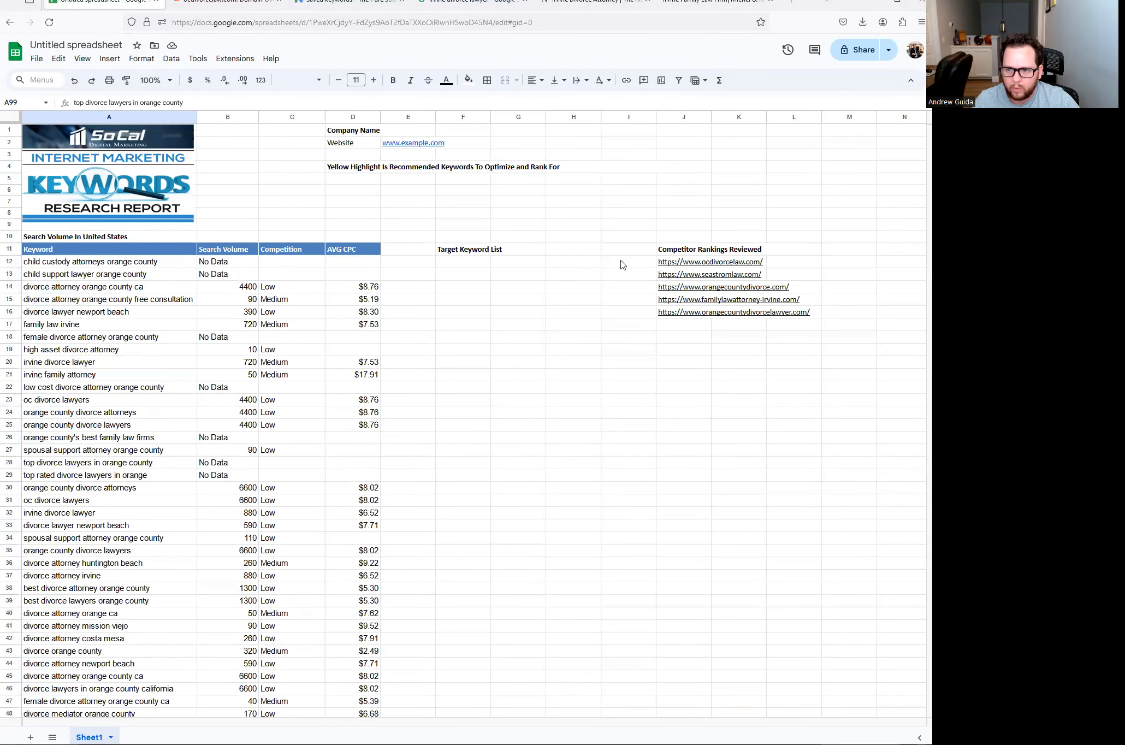
click(459, 7)
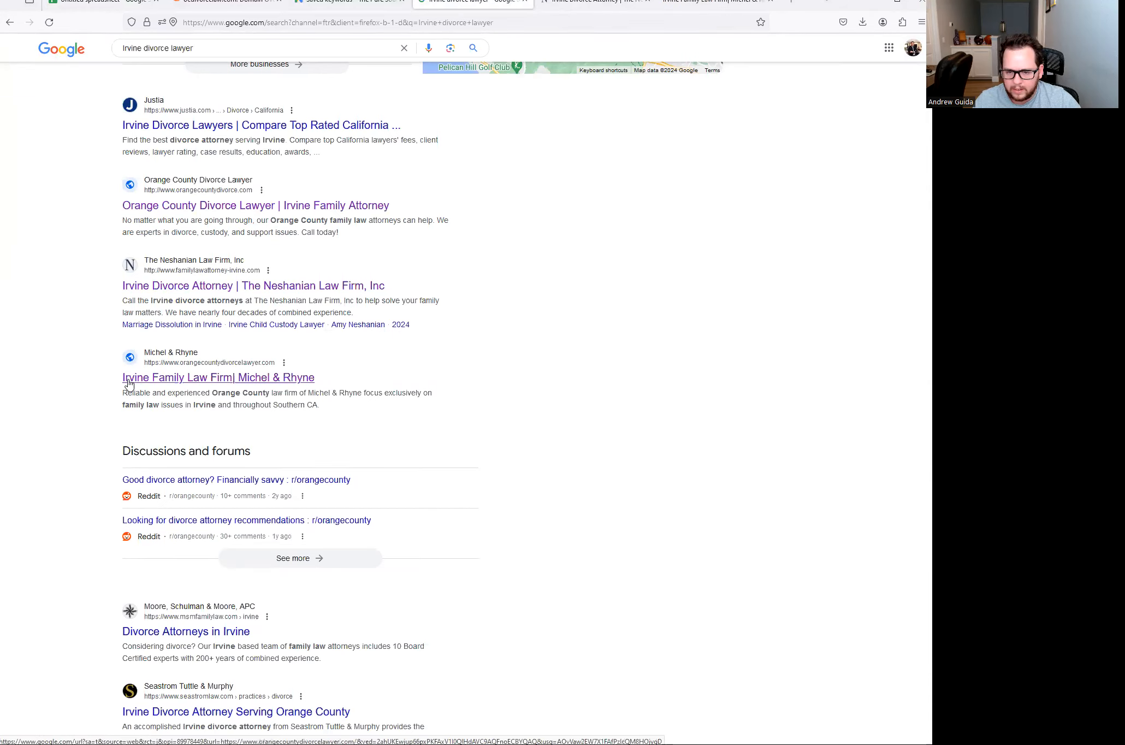
- Glance through the Google Ads and Semrush ocdivorcelaw.com tabs before returning to the keyword report
scroll(186, 249, up, 1)
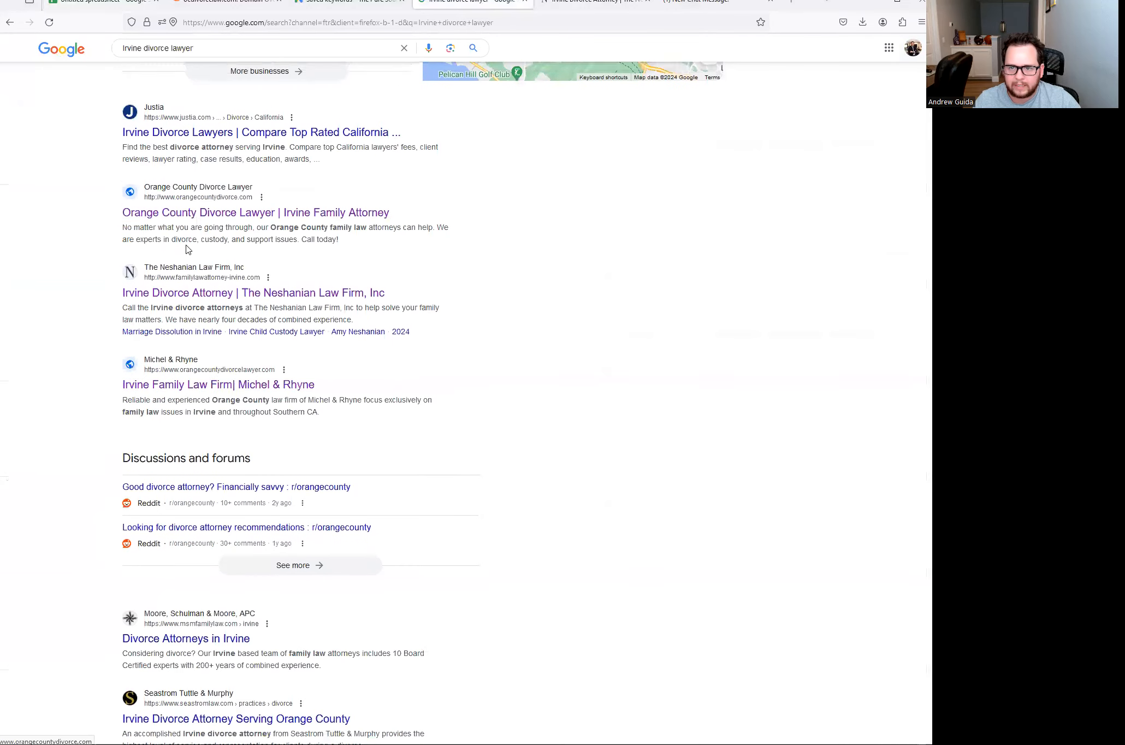
scroll(188, 361, up, 10)
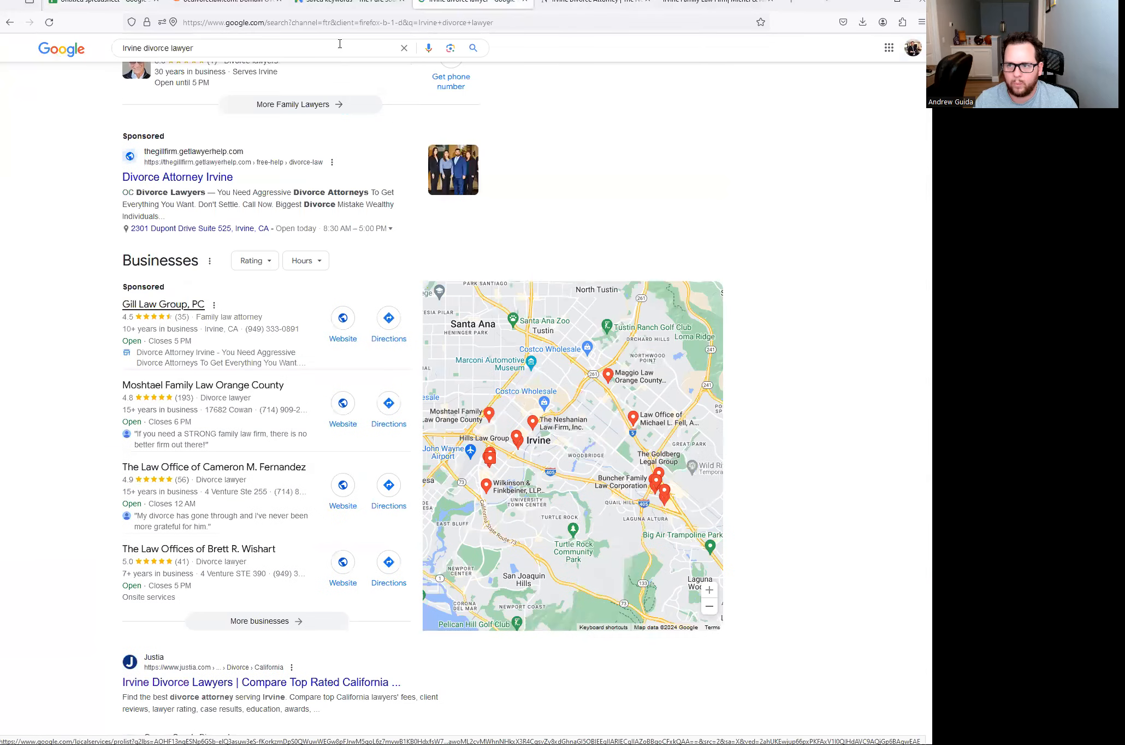
click(309, 14)
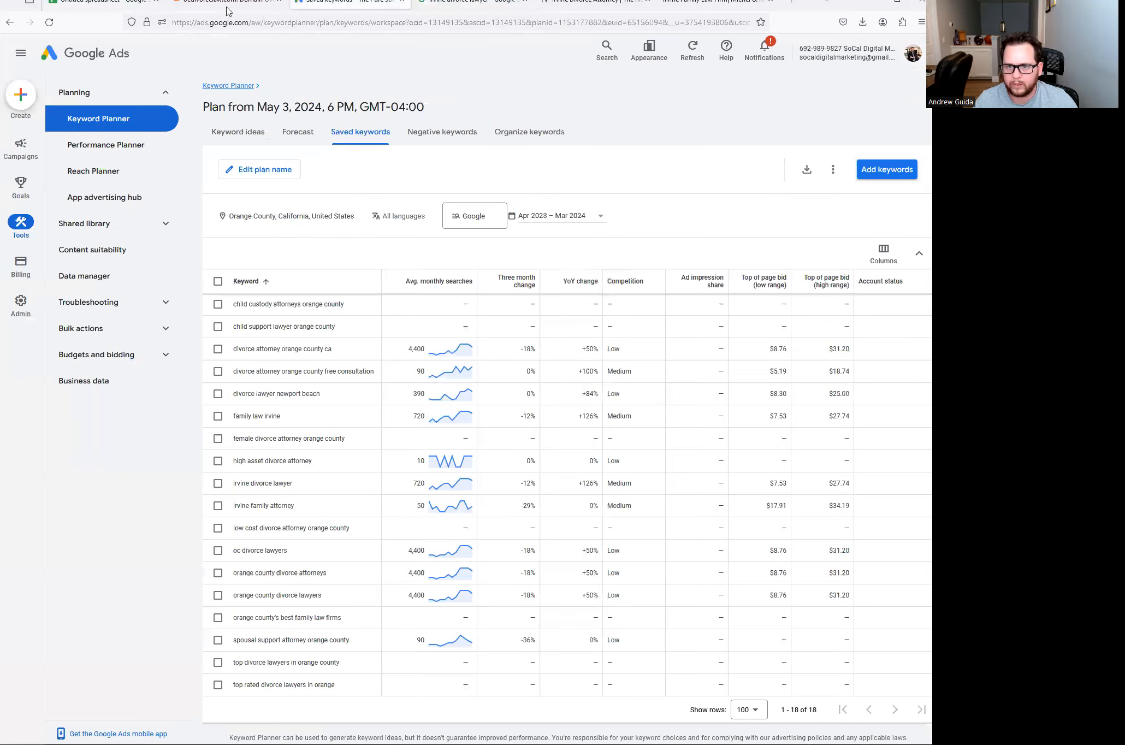
click(227, 10)
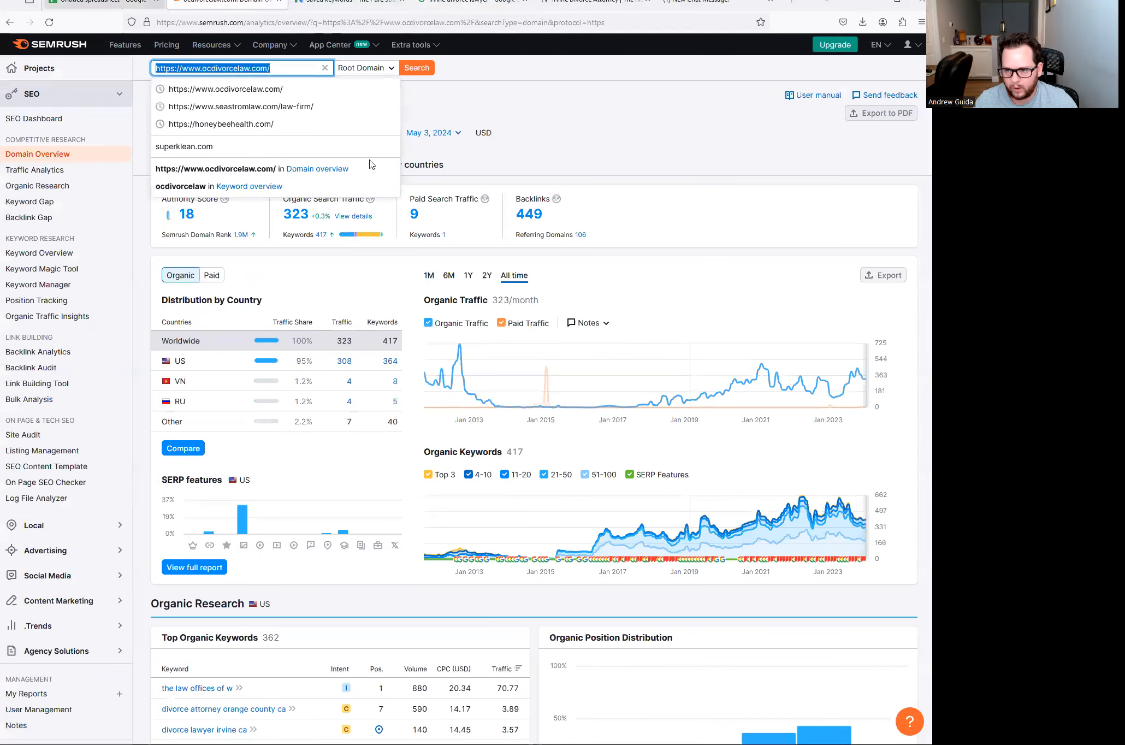
click(120, 9)
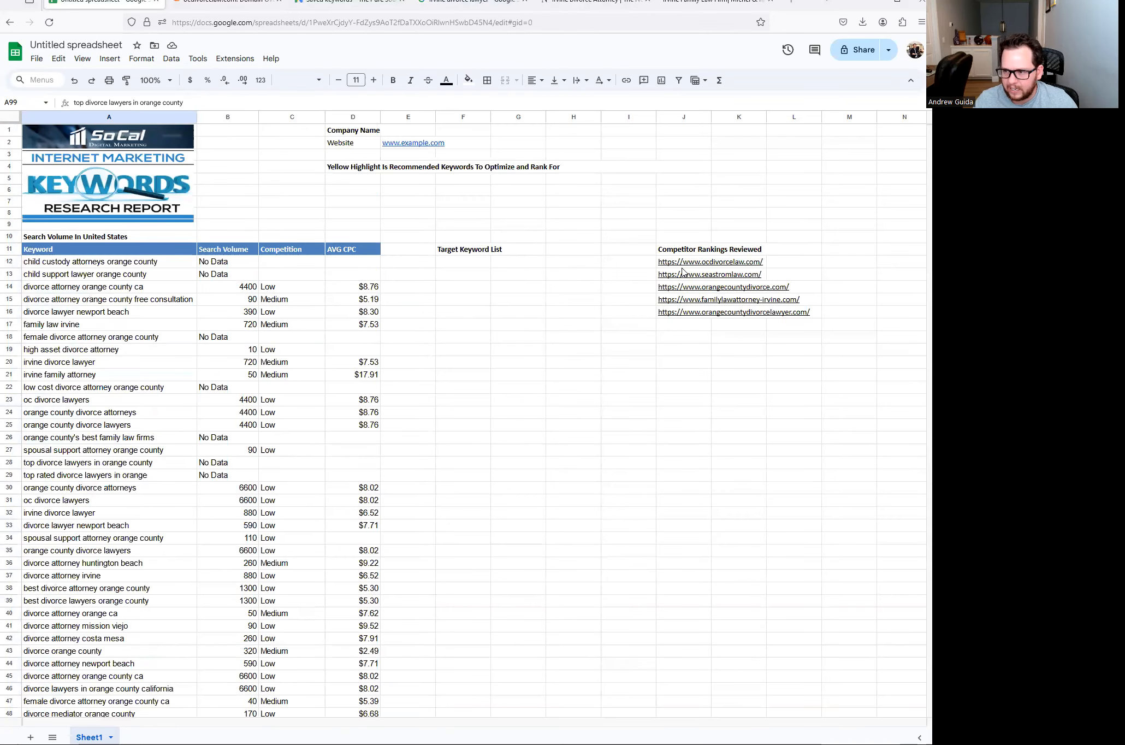
mouse_move(677, 265)
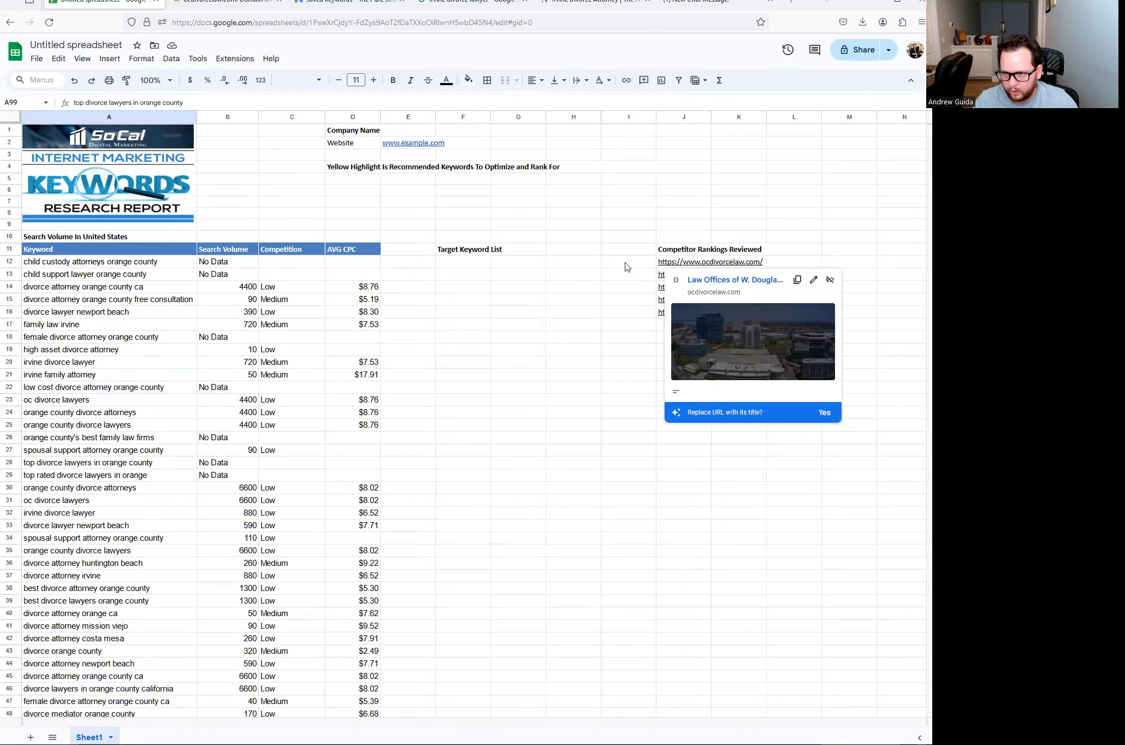
click(229, 5)
scroll(273, 524, down, 3)
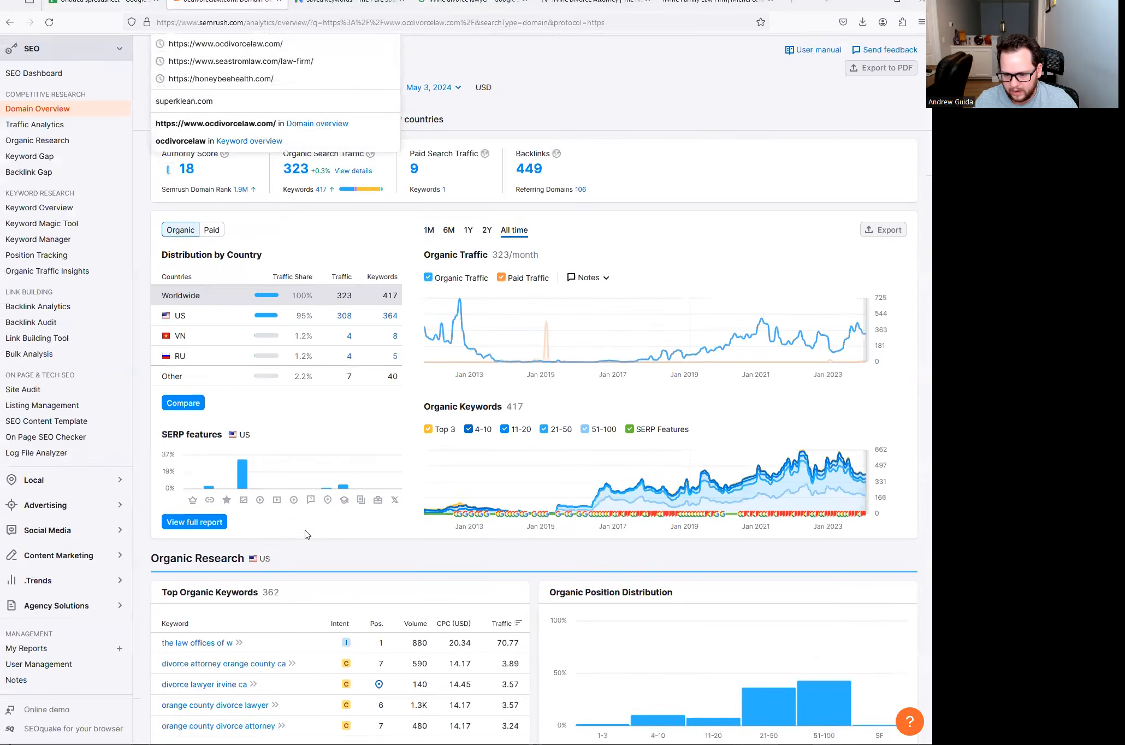
click(101, 10)
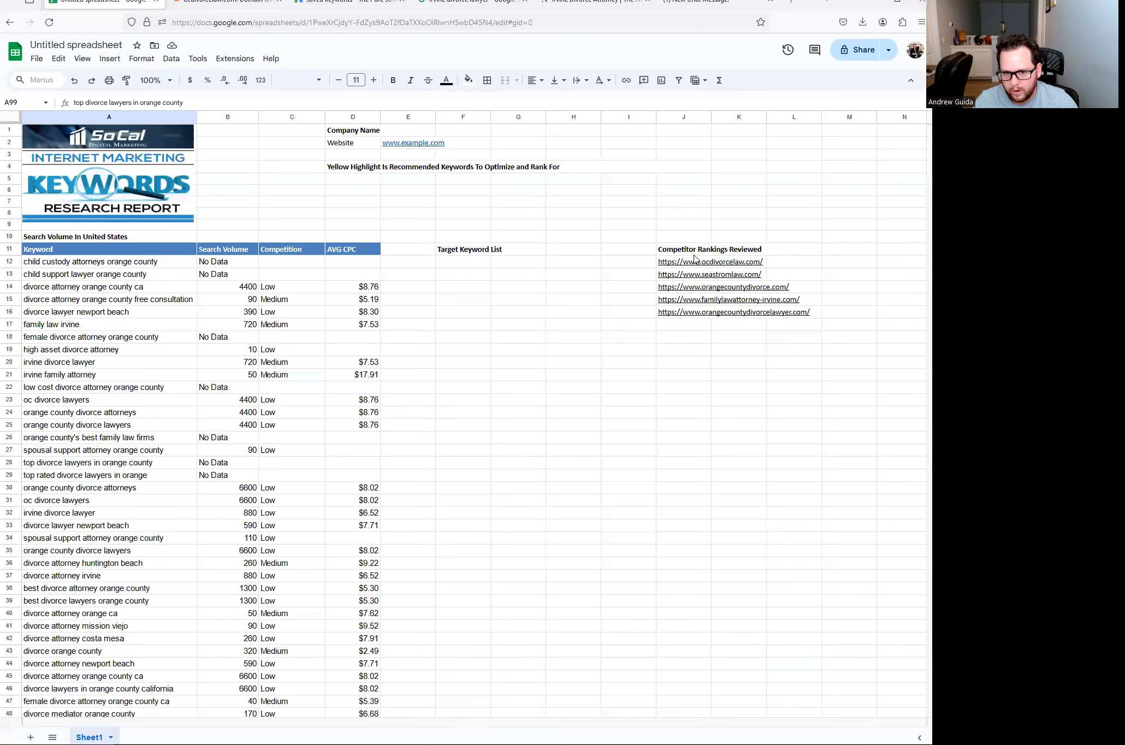
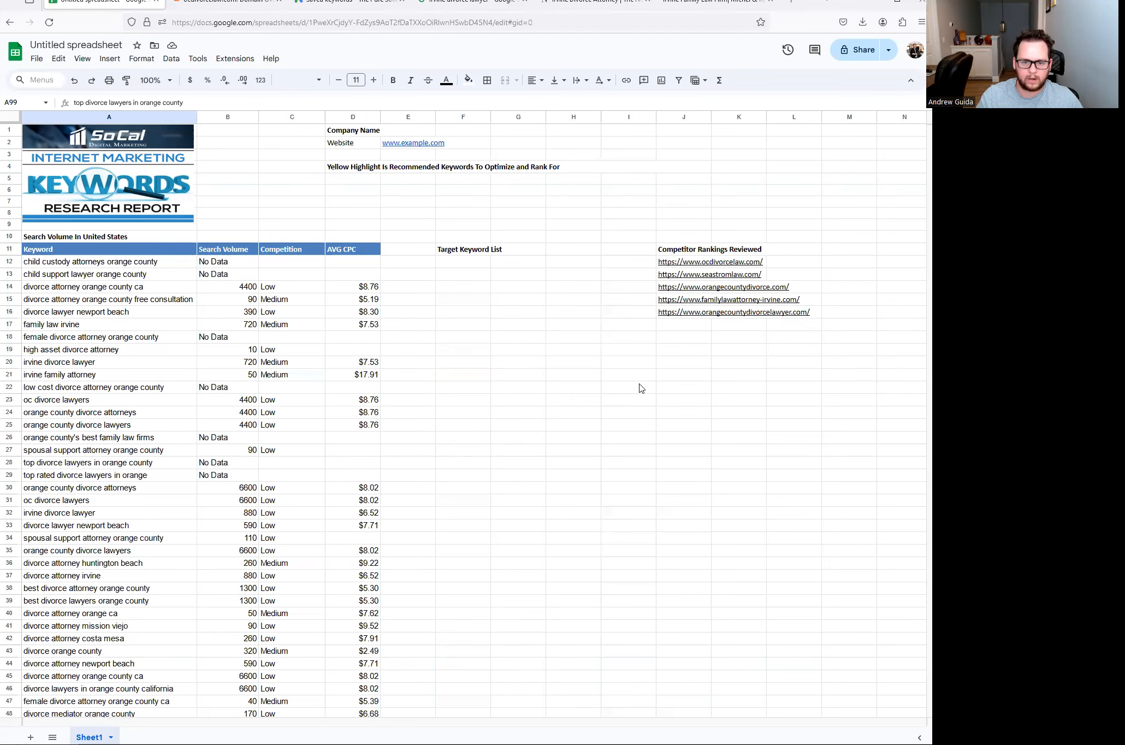
- Look over the divorce attorney orange county ca and child support lawyer orange county keywords
click(123, 291)
click(126, 273)
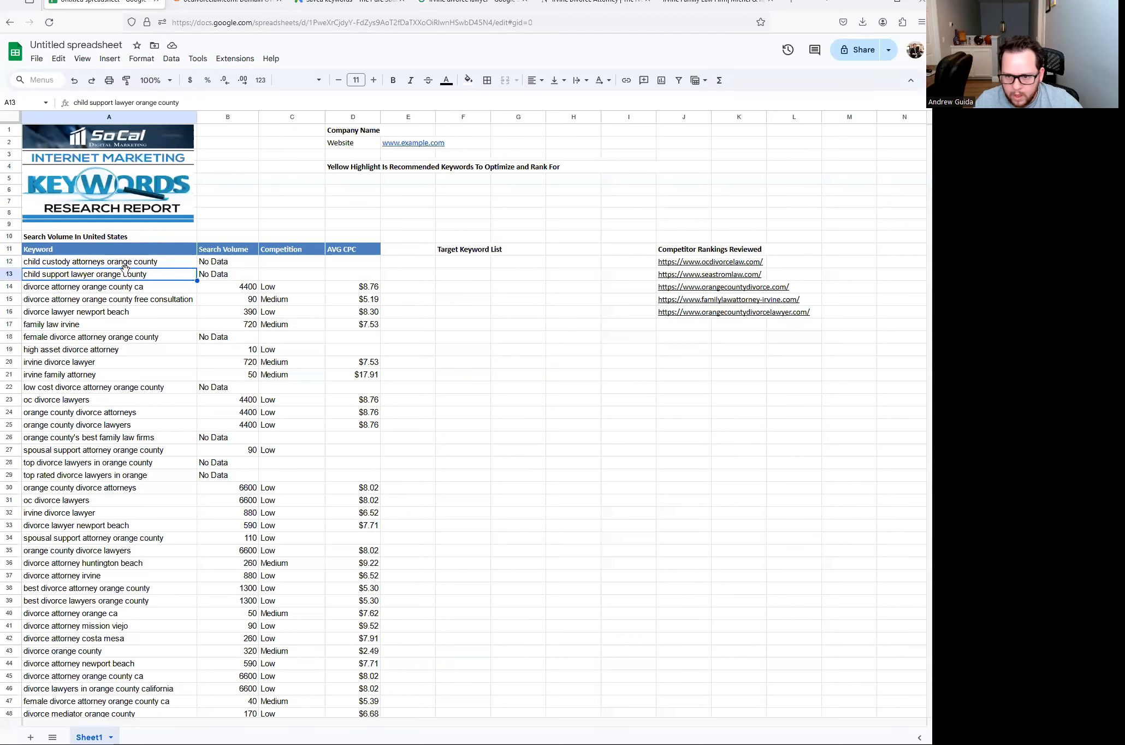
scroll(90, 355, down, 2)
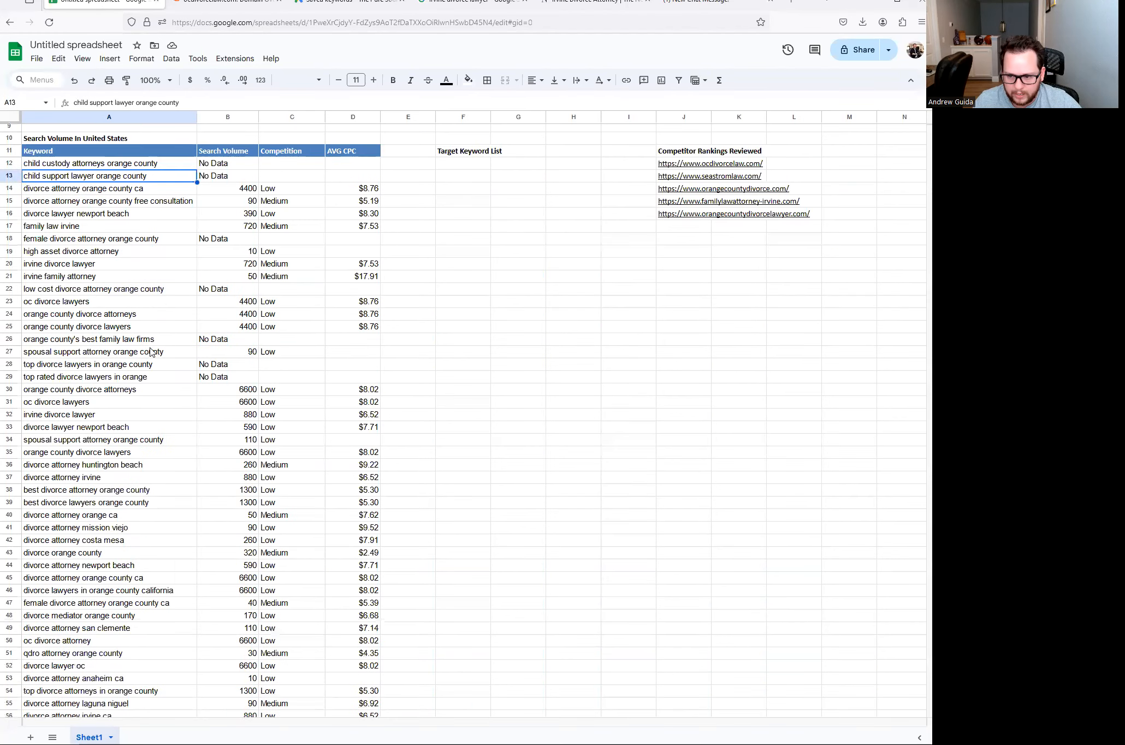
scroll(146, 343, down, 3)
scroll(145, 341, down, 9)
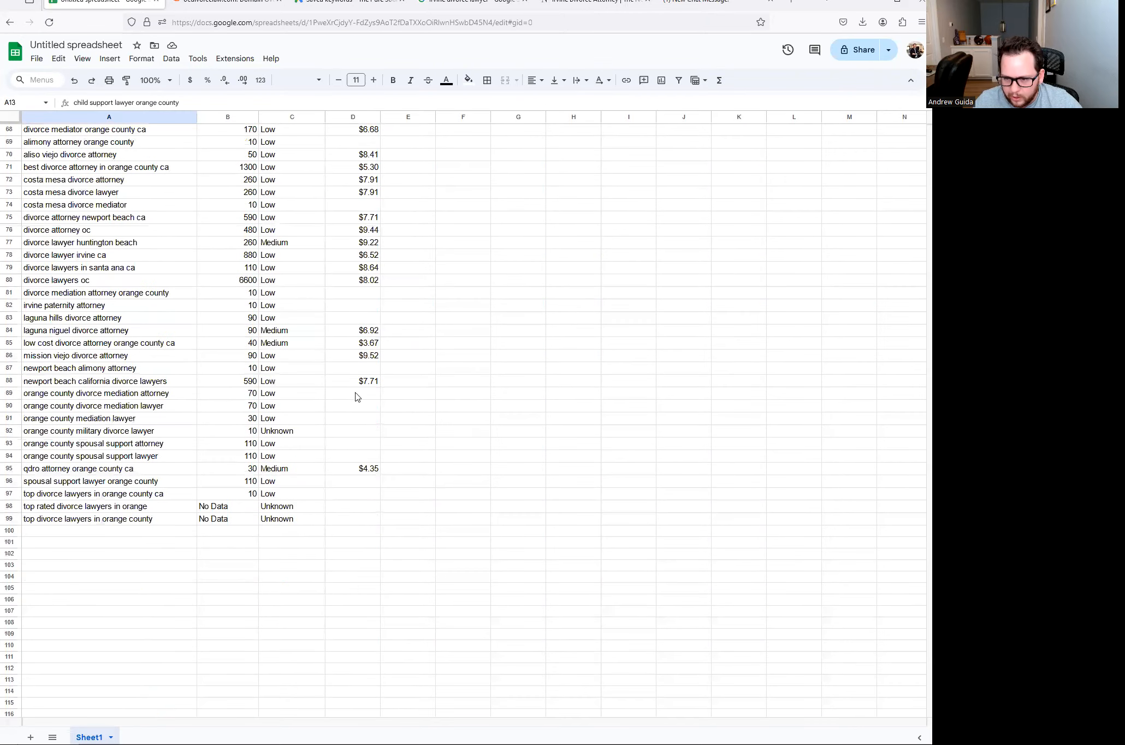
scroll(355, 383, up, 4)
scroll(350, 346, up, 10)
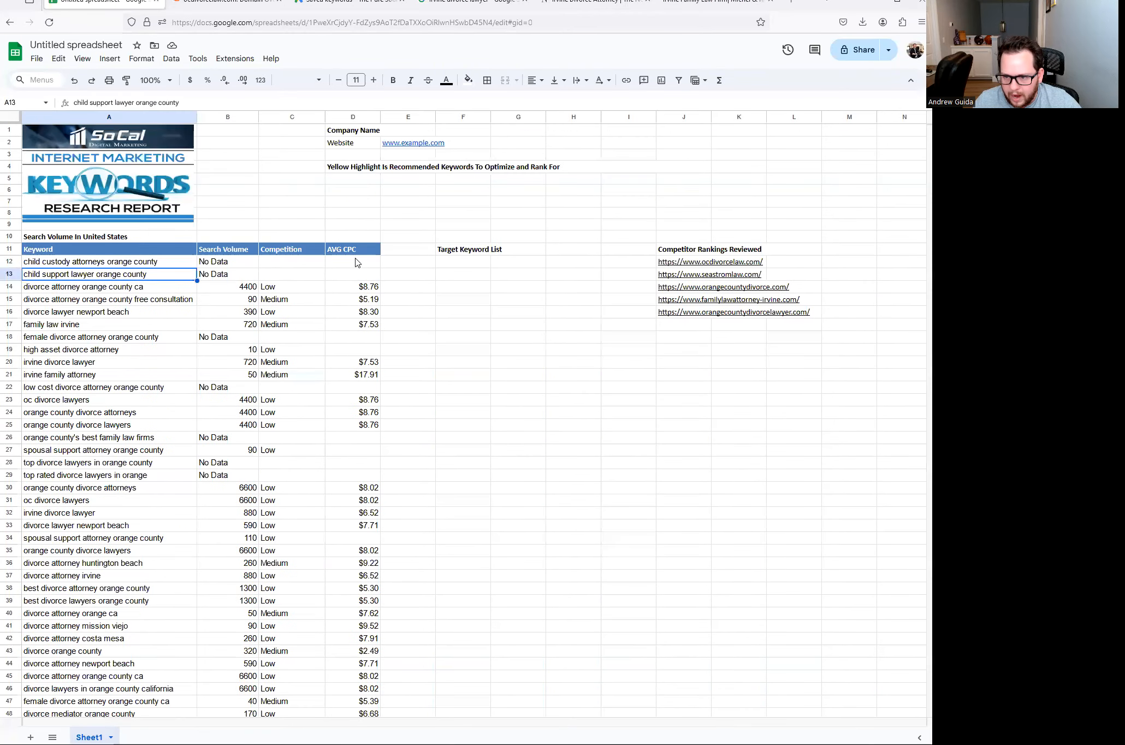
scroll(338, 342, down, 7)
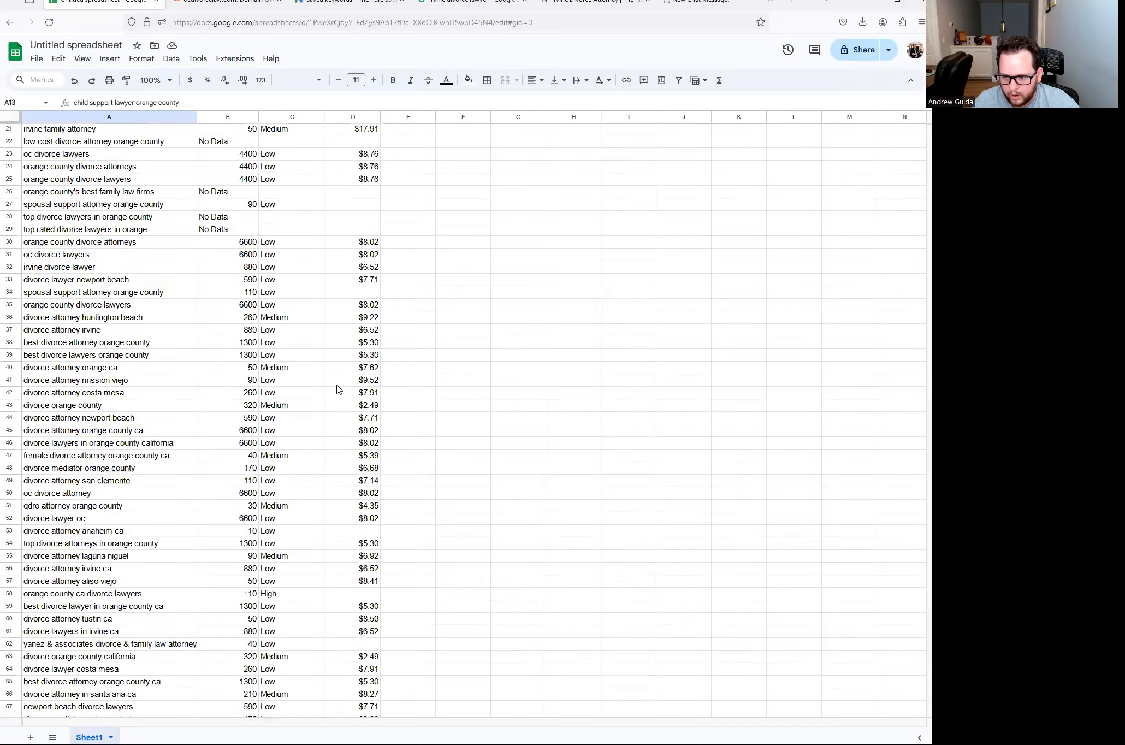
scroll(375, 667, down, 6)
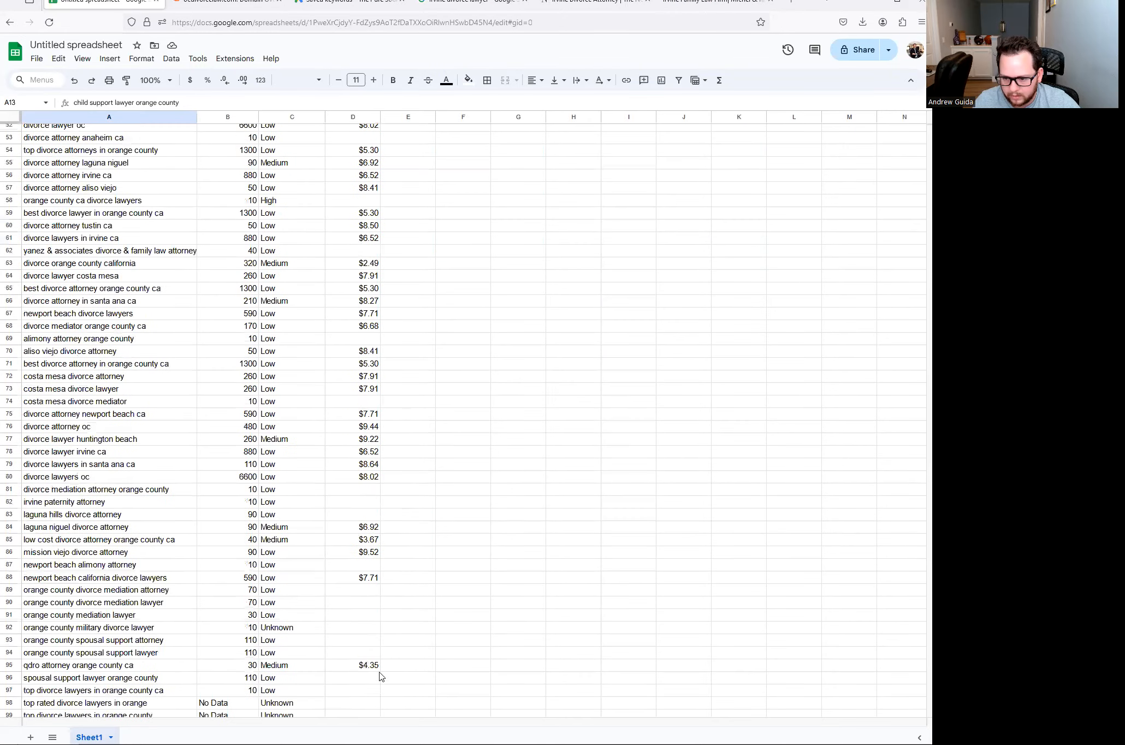
scroll(360, 612, up, 4)
scroll(356, 581, up, 9)
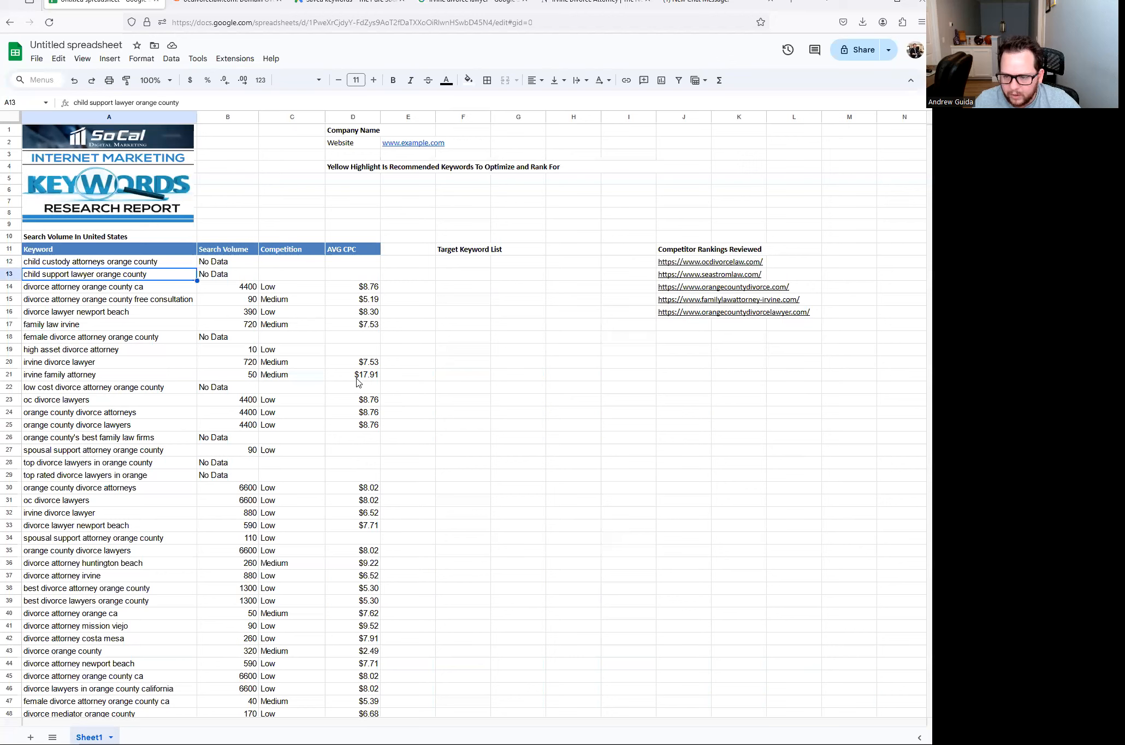
- Compare CPCs ($17.91 vs $5.19), then highlight irvine family attorney yellow
click(357, 376)
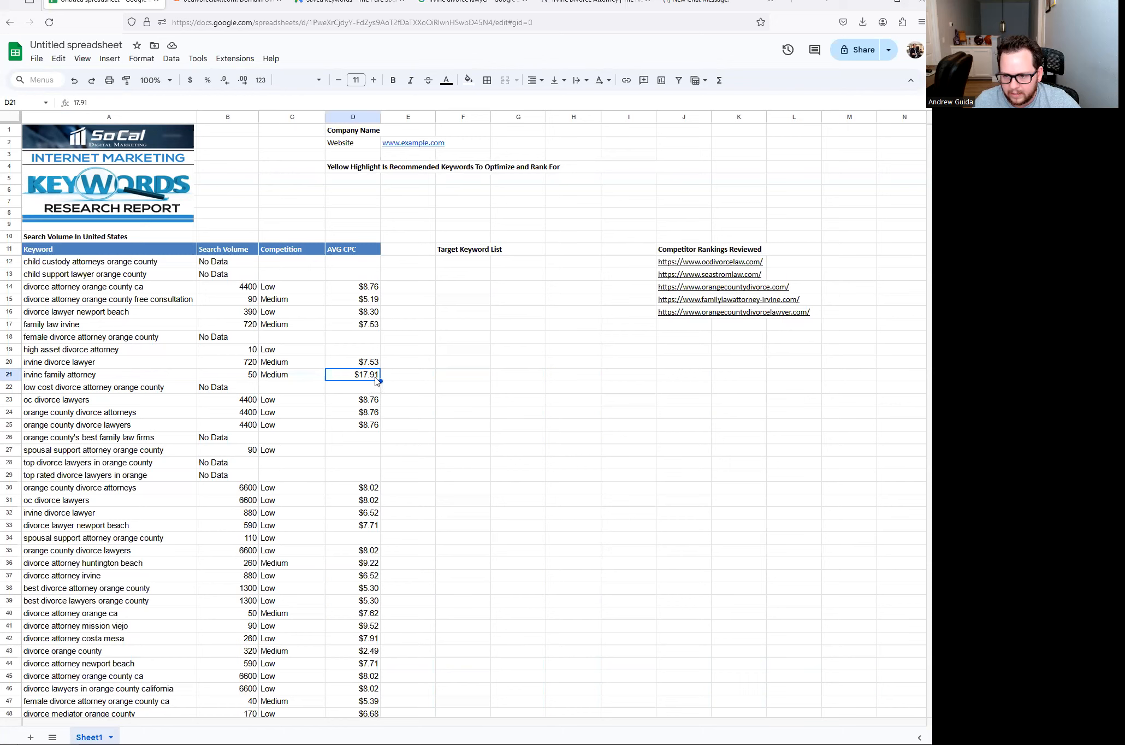
click(368, 300)
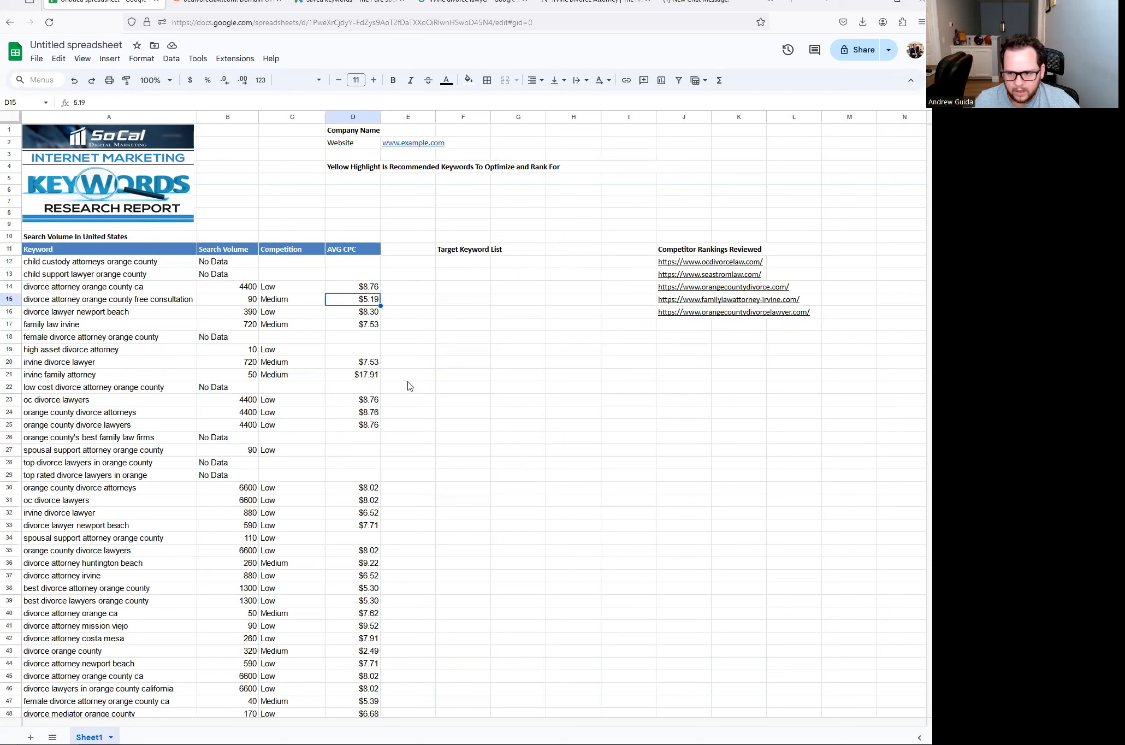
click(136, 375)
click(364, 379)
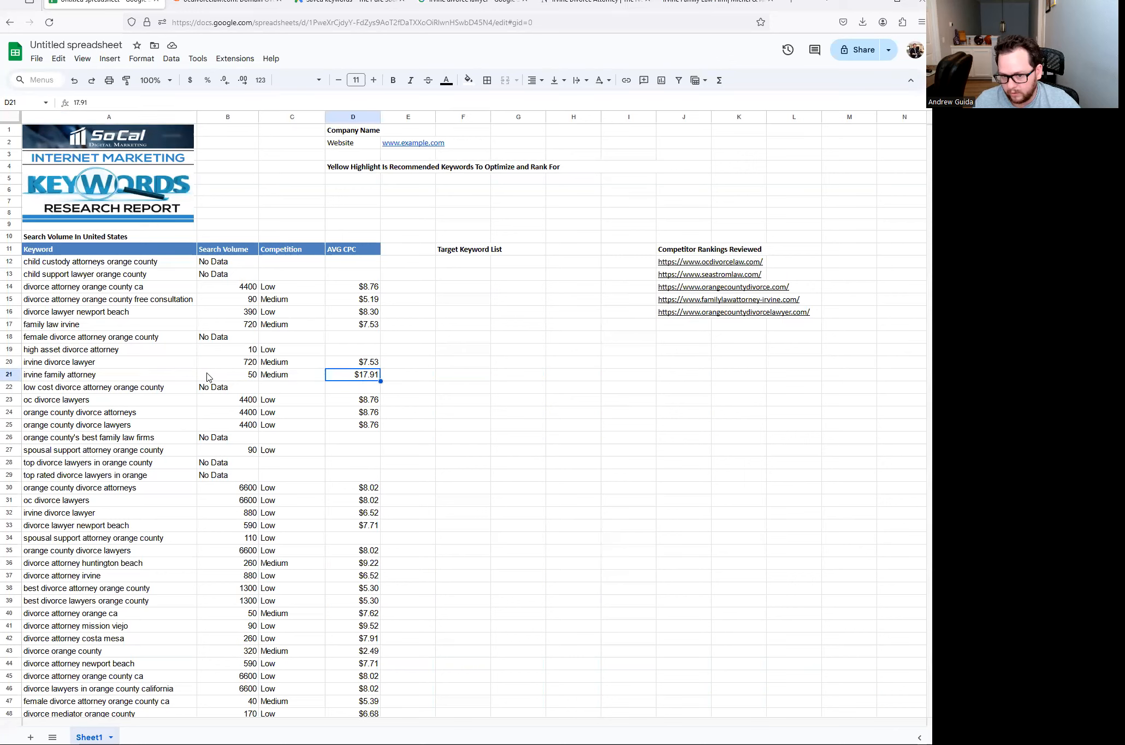
click(90, 378)
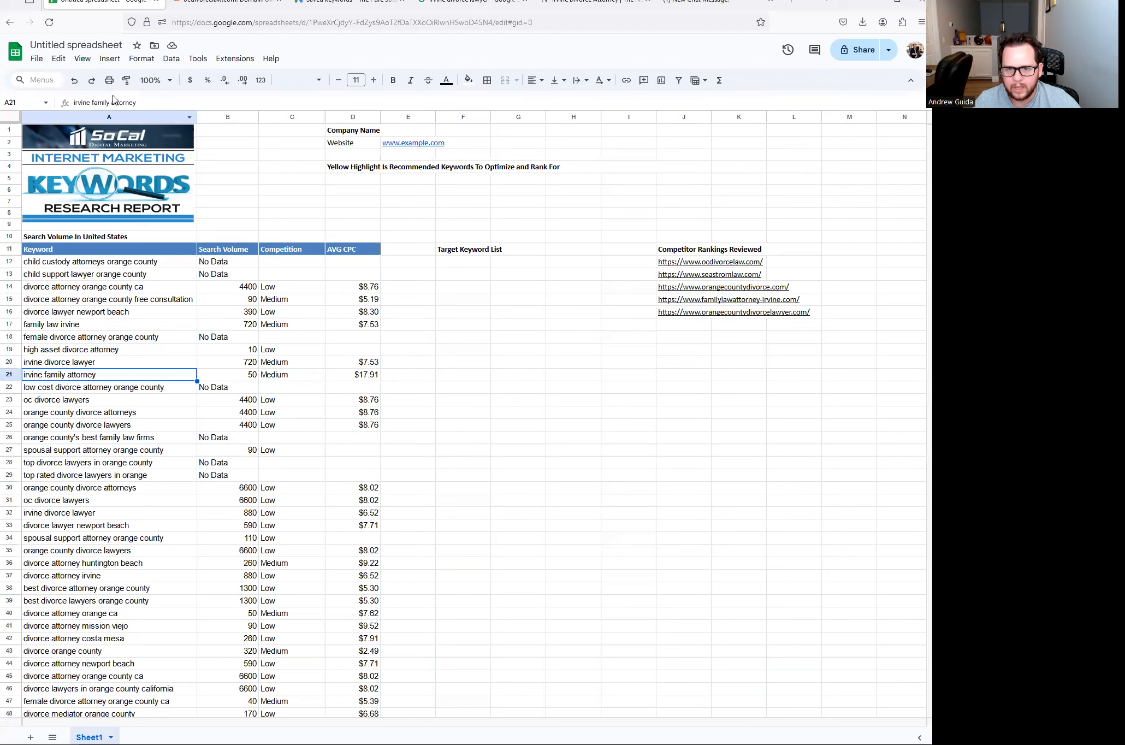
click(468, 80)
click(508, 130)
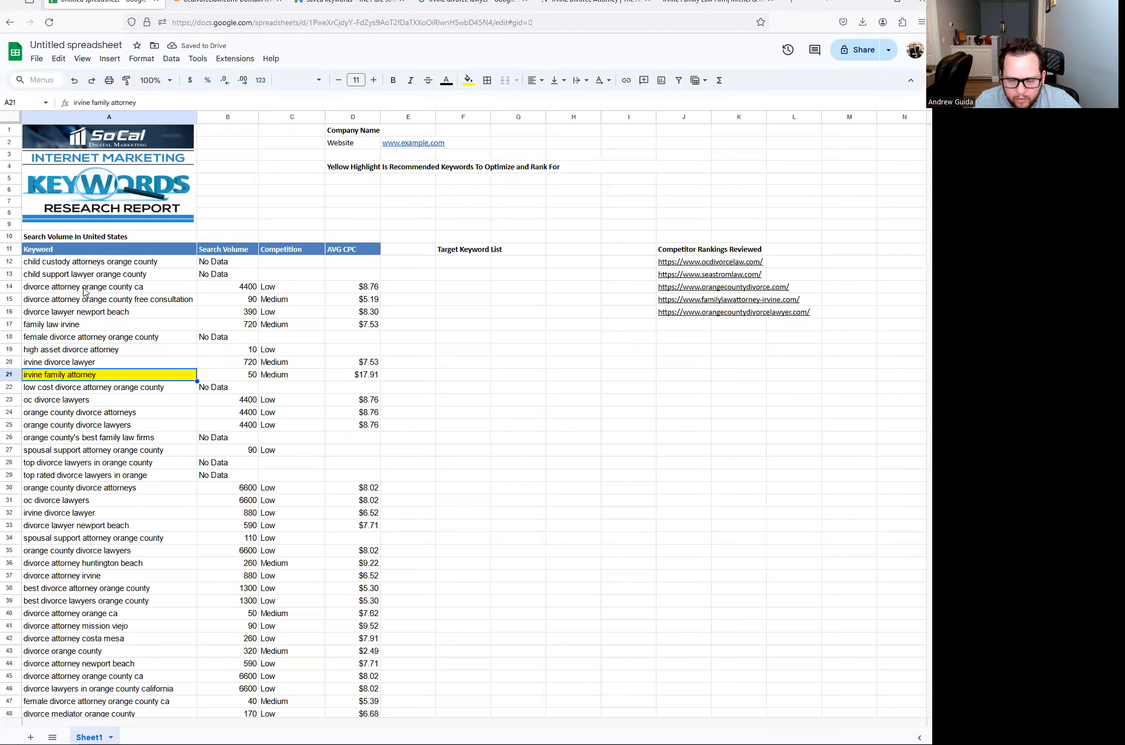
- Highlight divorce attorney orange county ca yellow and confirm its 4400 search volume
click(83, 289)
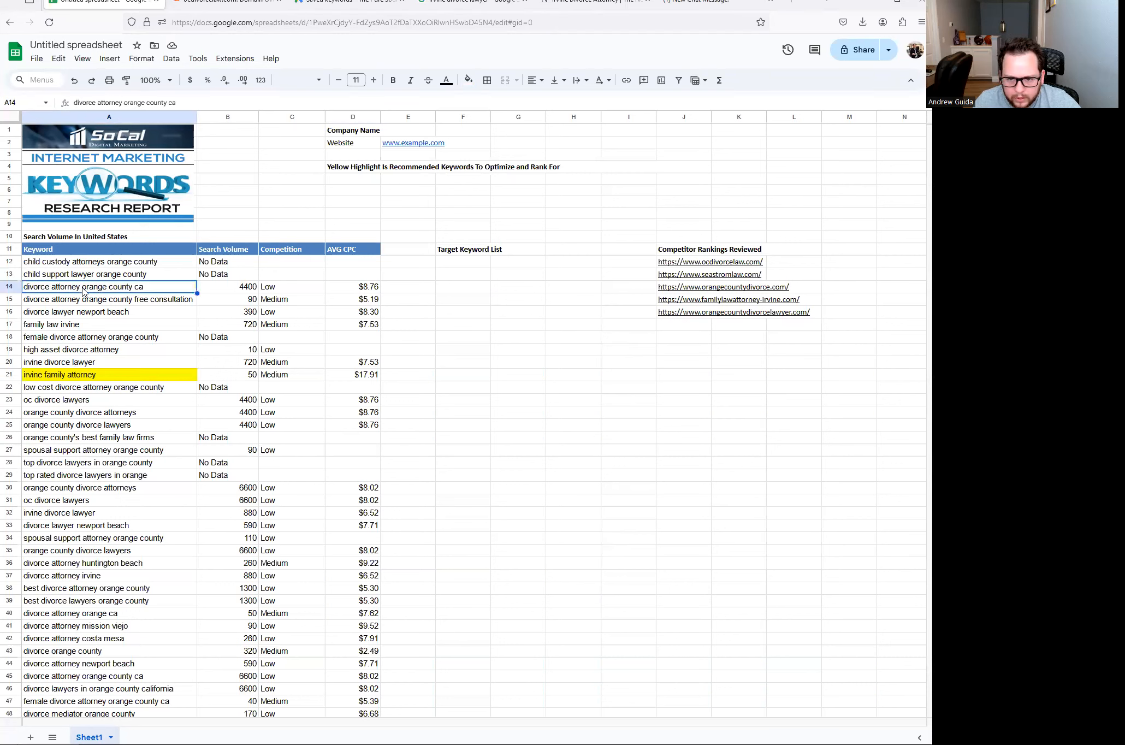
click(467, 80)
click(508, 137)
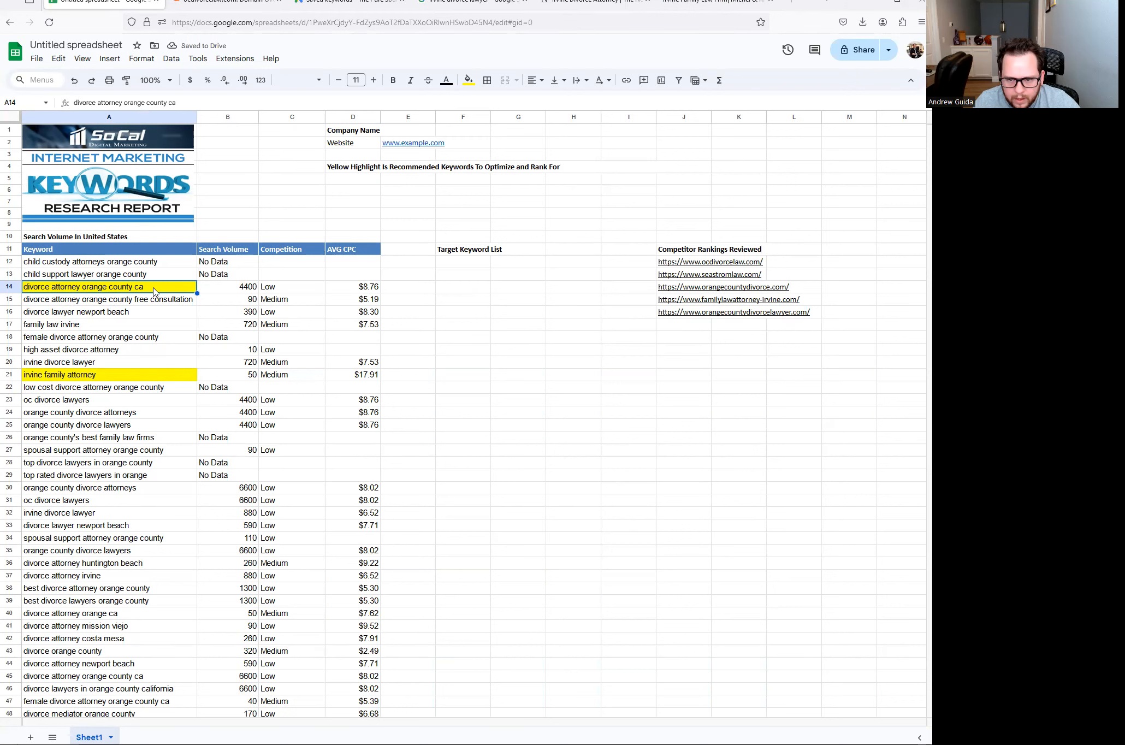
click(234, 289)
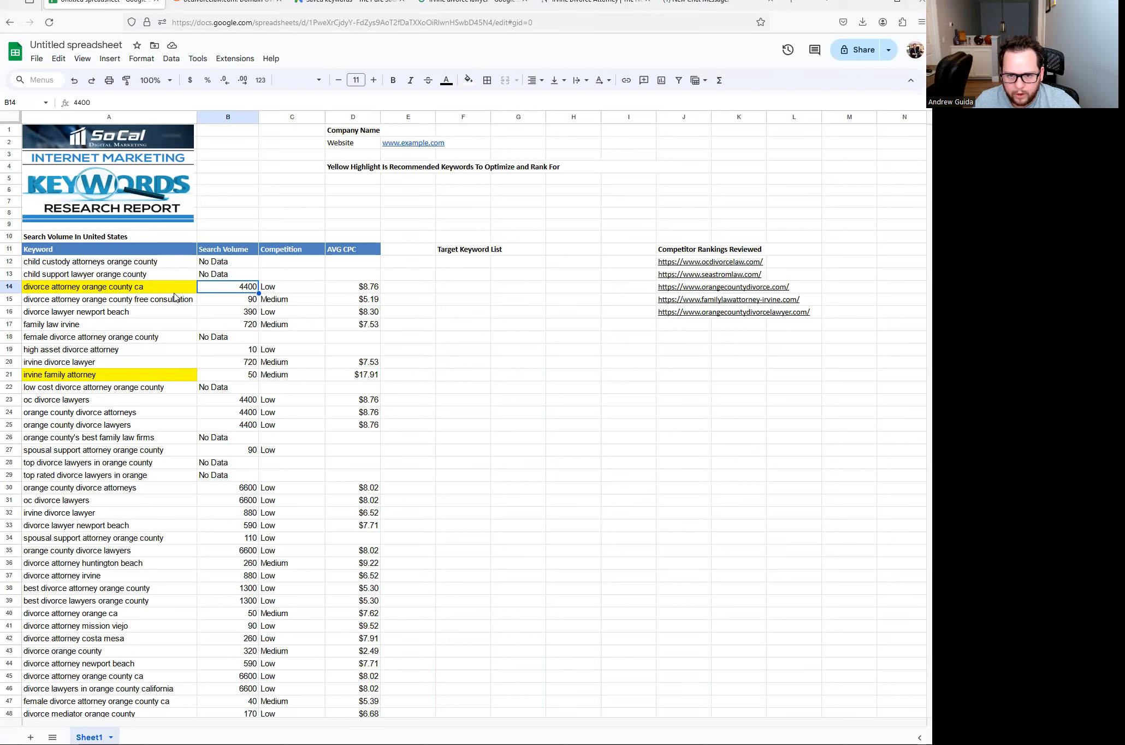
click(143, 293)
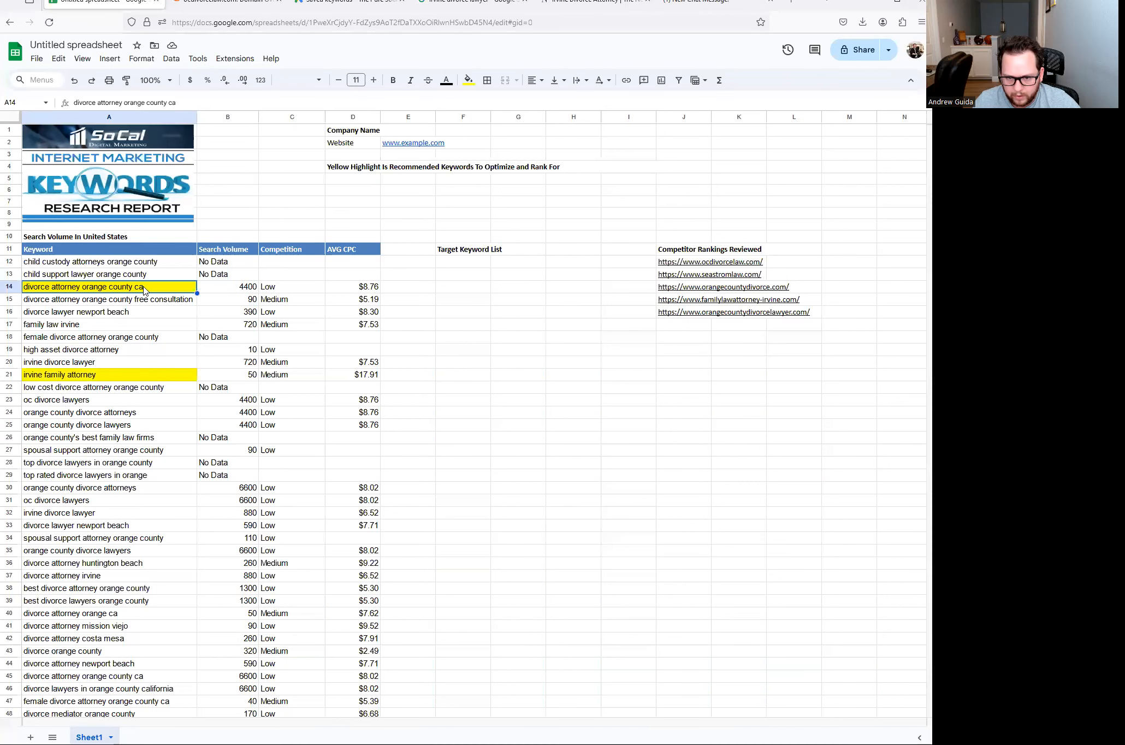
click(239, 292)
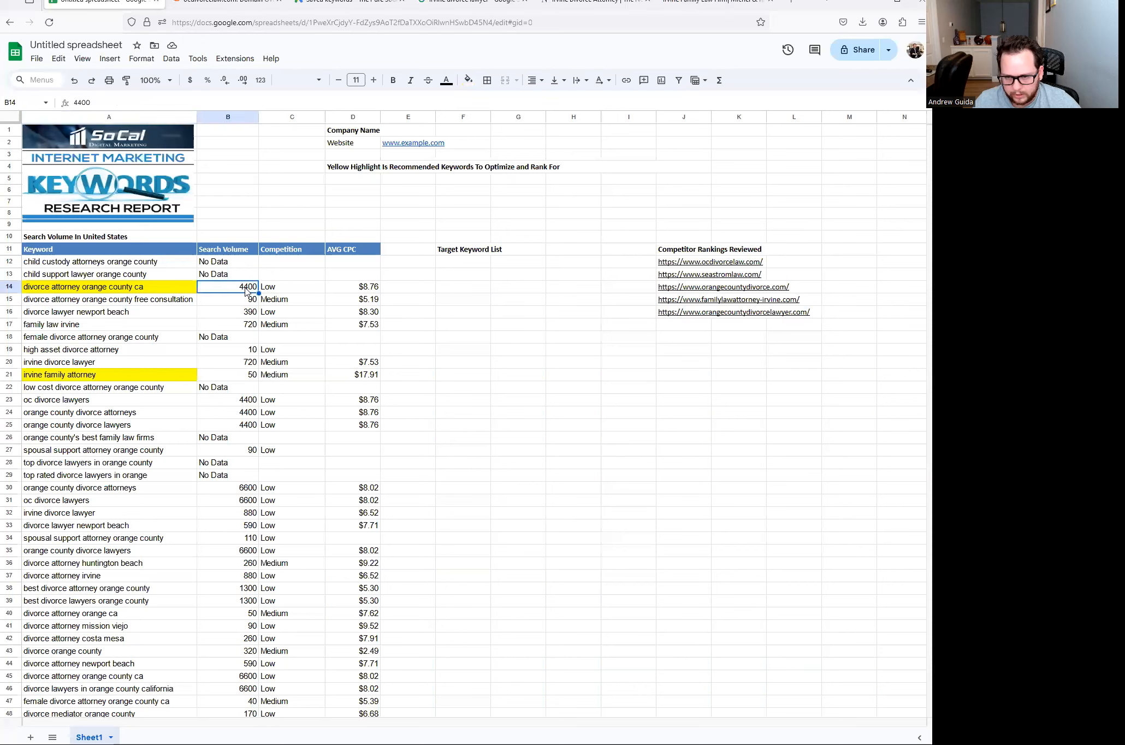
click(168, 294)
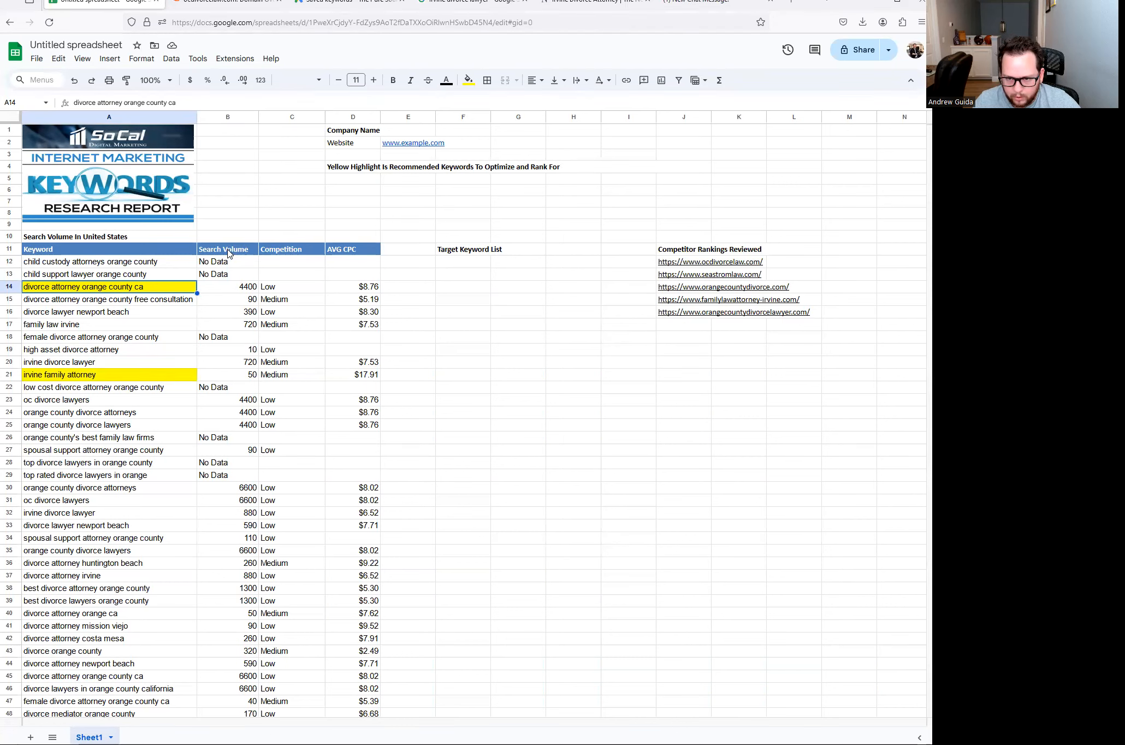
- Highlight family law irvine yellow; note female divorce attorney orange county shows No Data volume
click(73, 326)
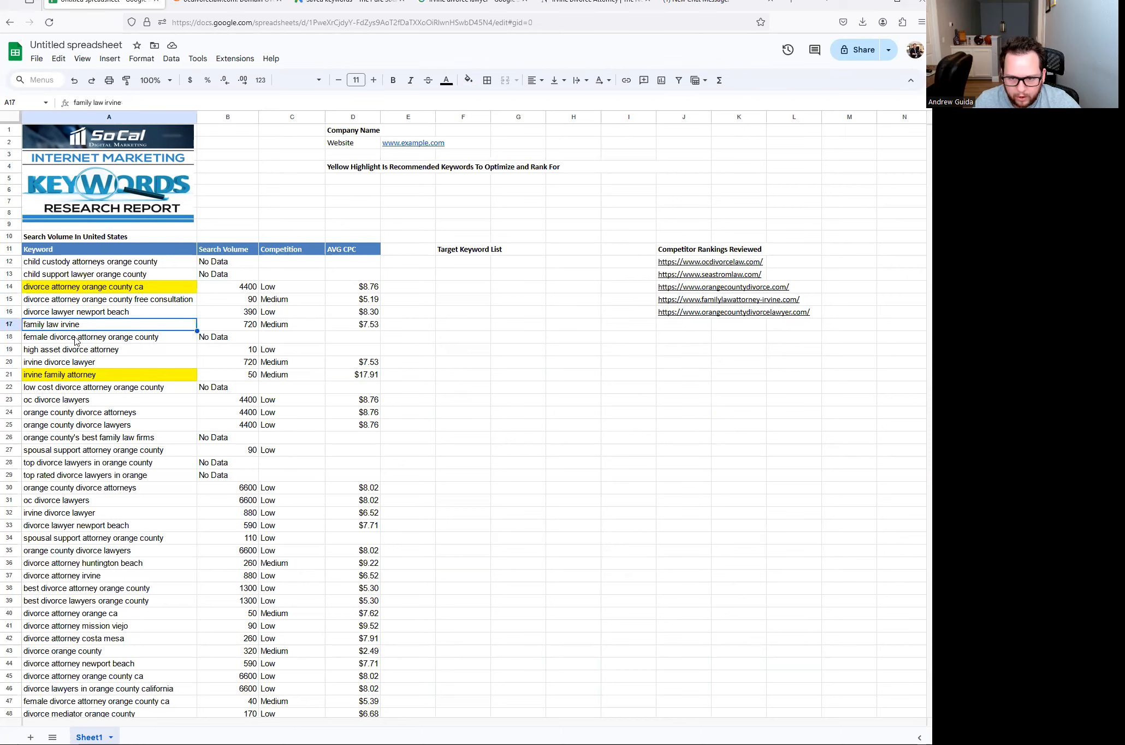
click(468, 80)
click(507, 132)
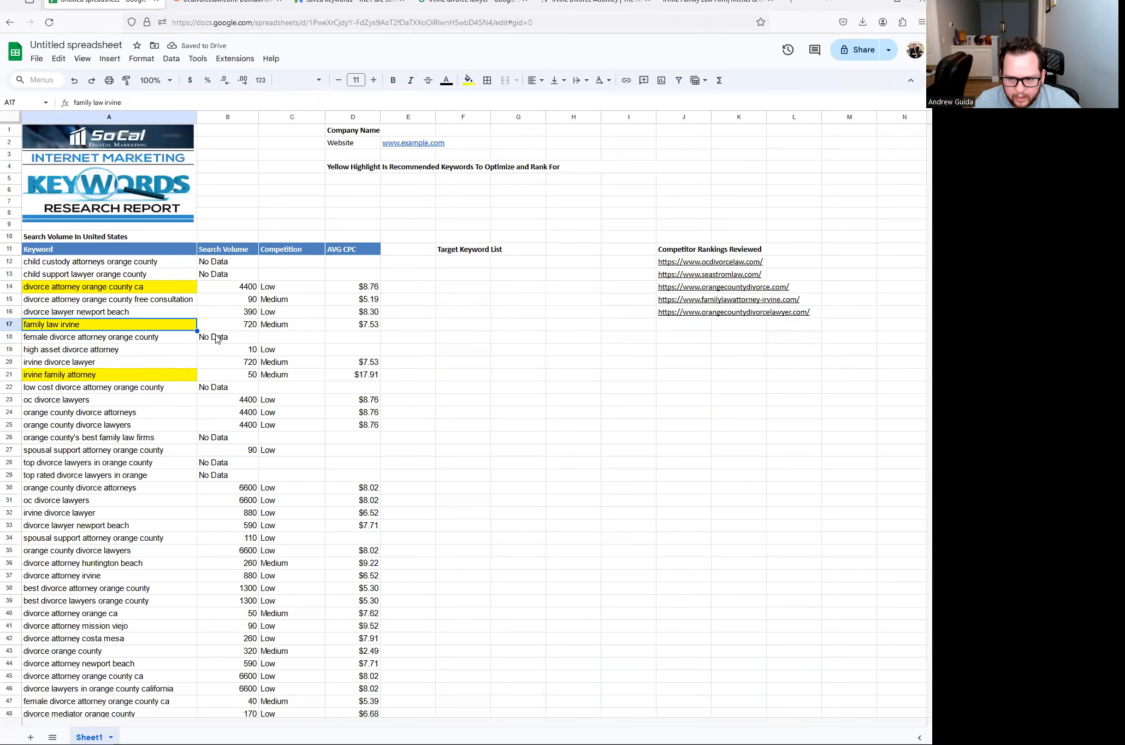
click(246, 339)
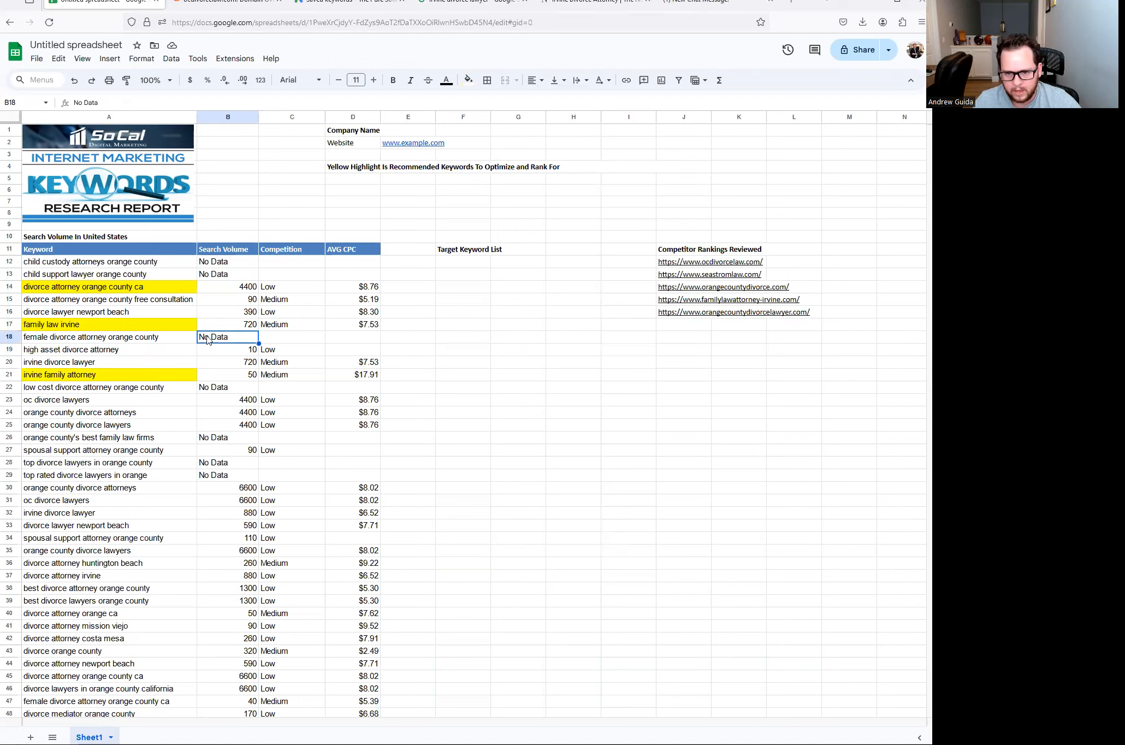
click(161, 338)
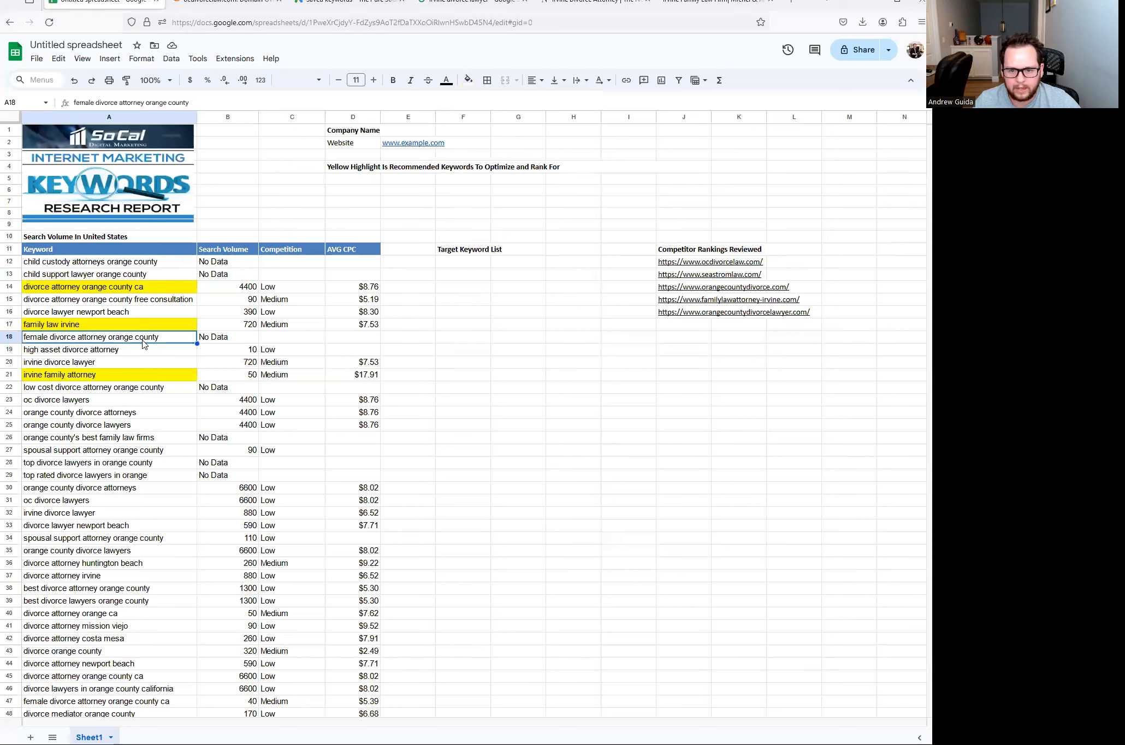
click(222, 341)
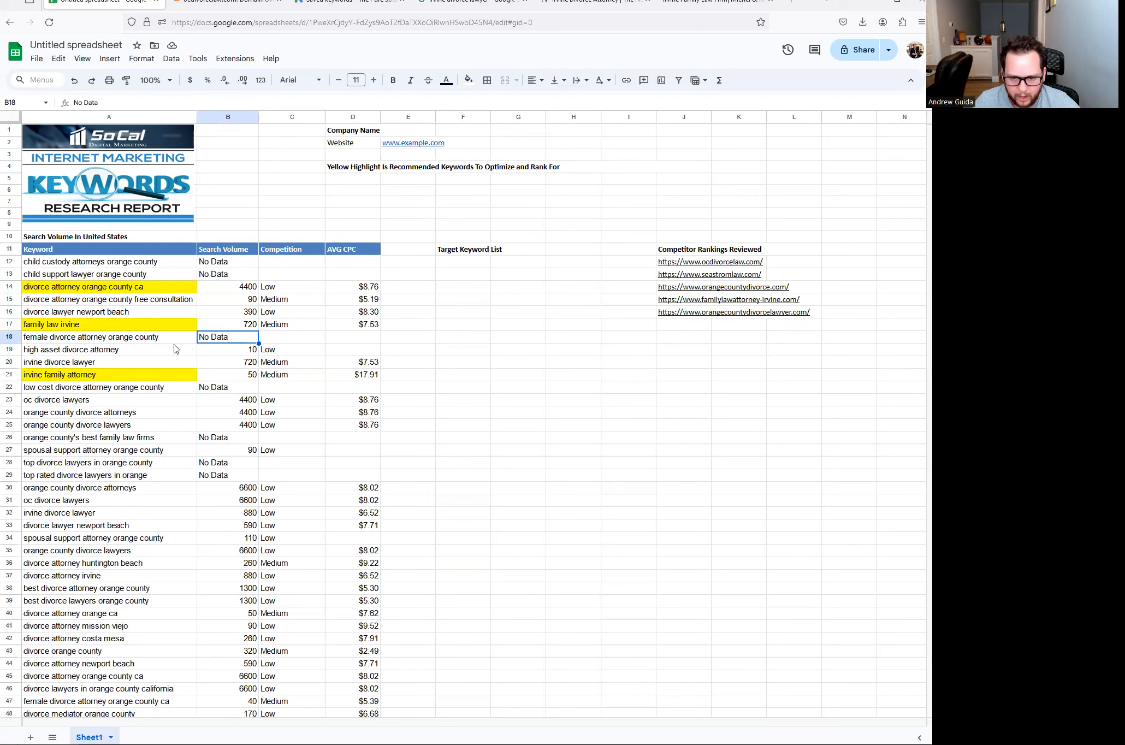
click(117, 354)
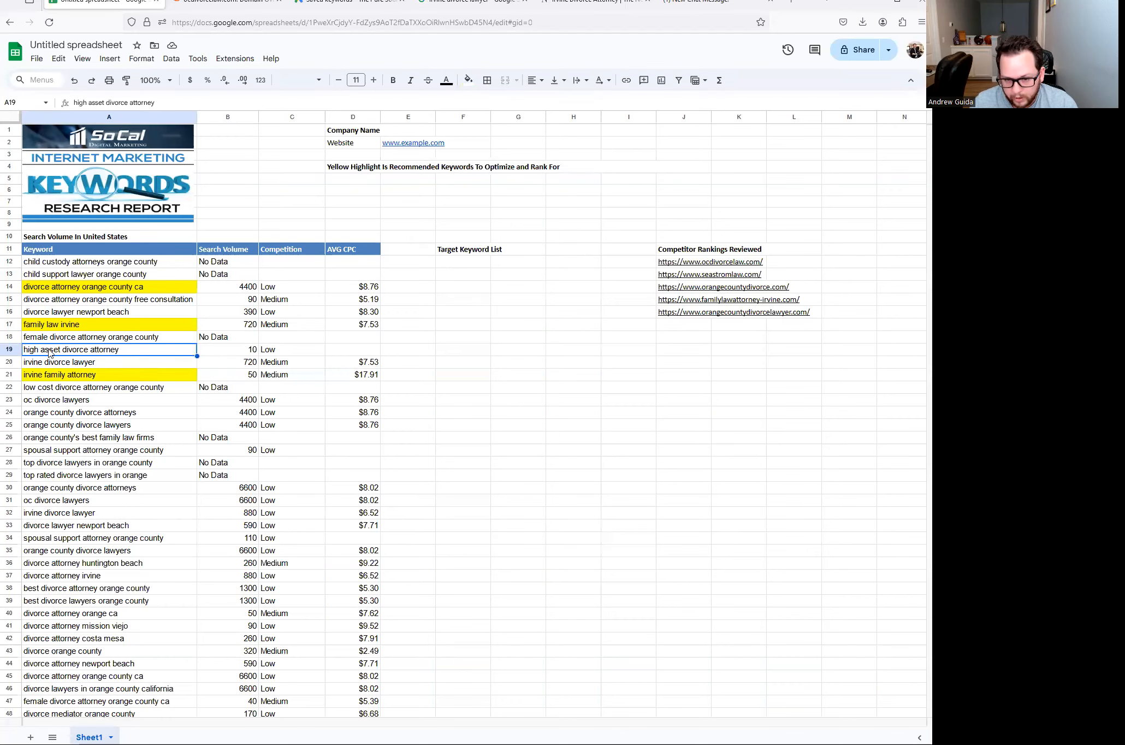
- Highlight the irvine divorce lawyer keyword yellow
click(241, 352)
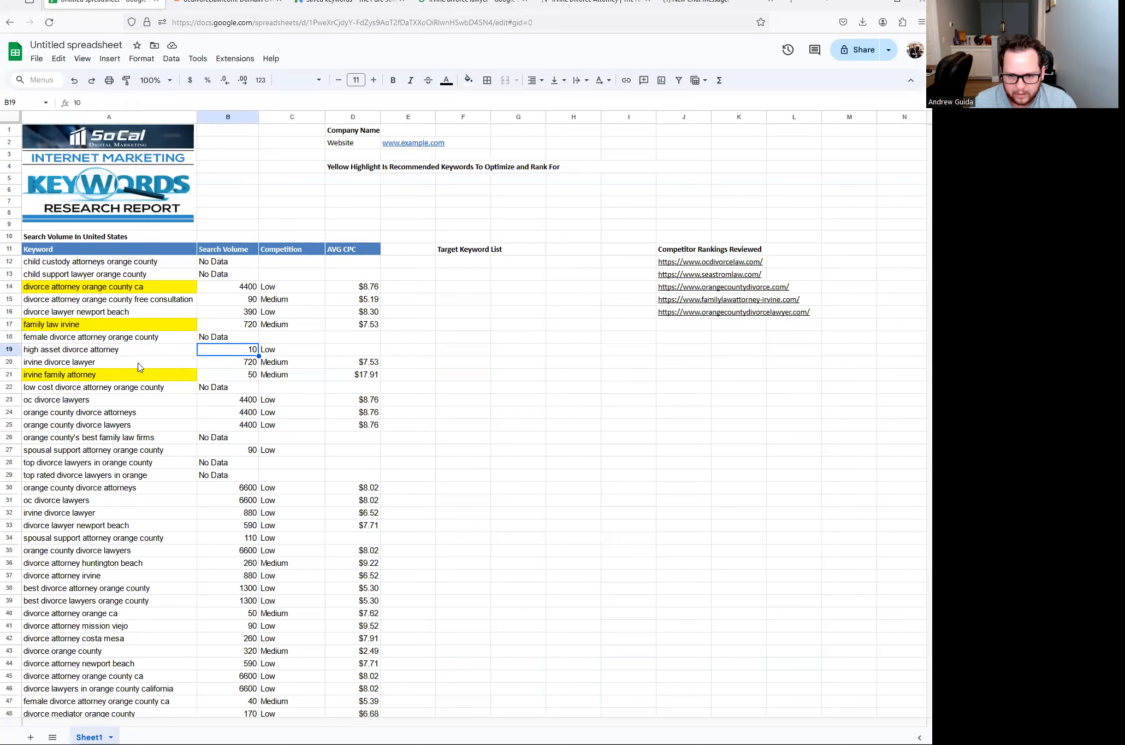
click(102, 366)
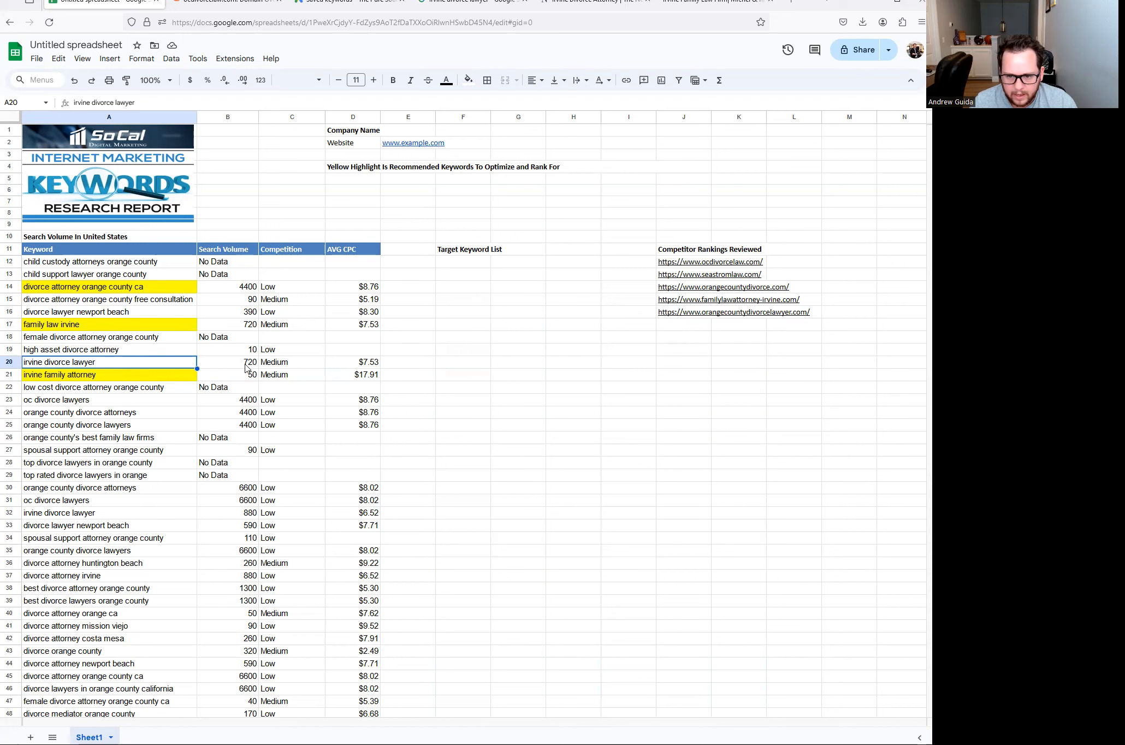
click(49, 377)
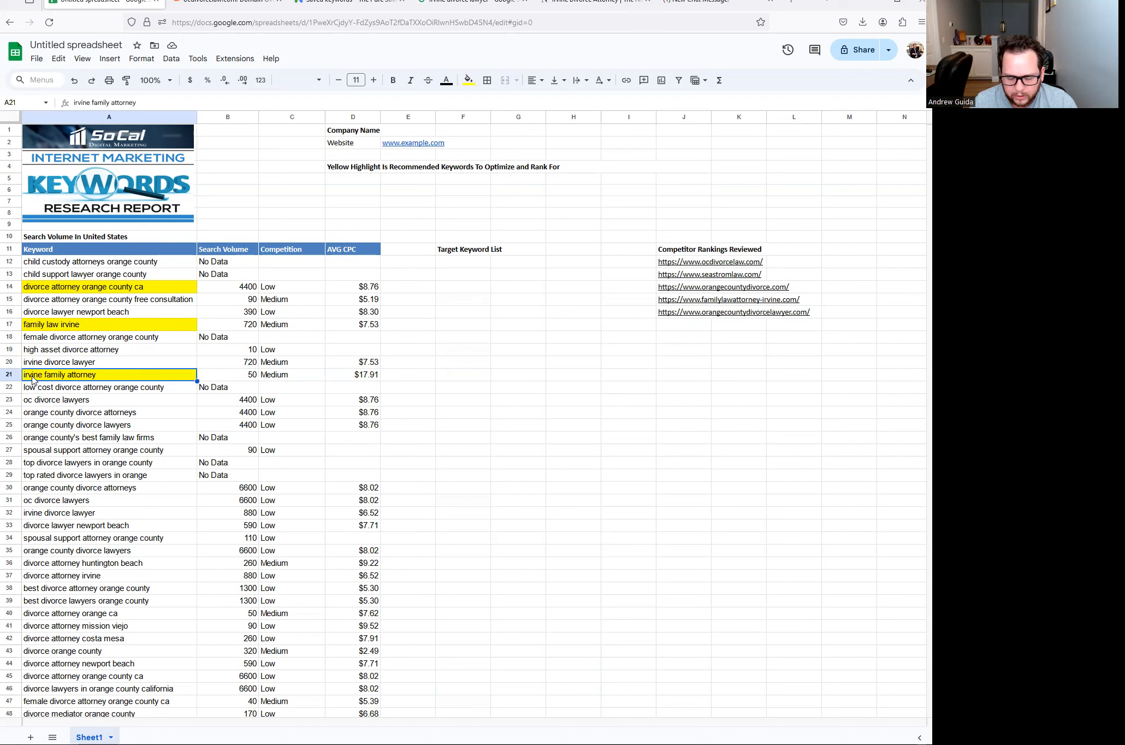
click(121, 363)
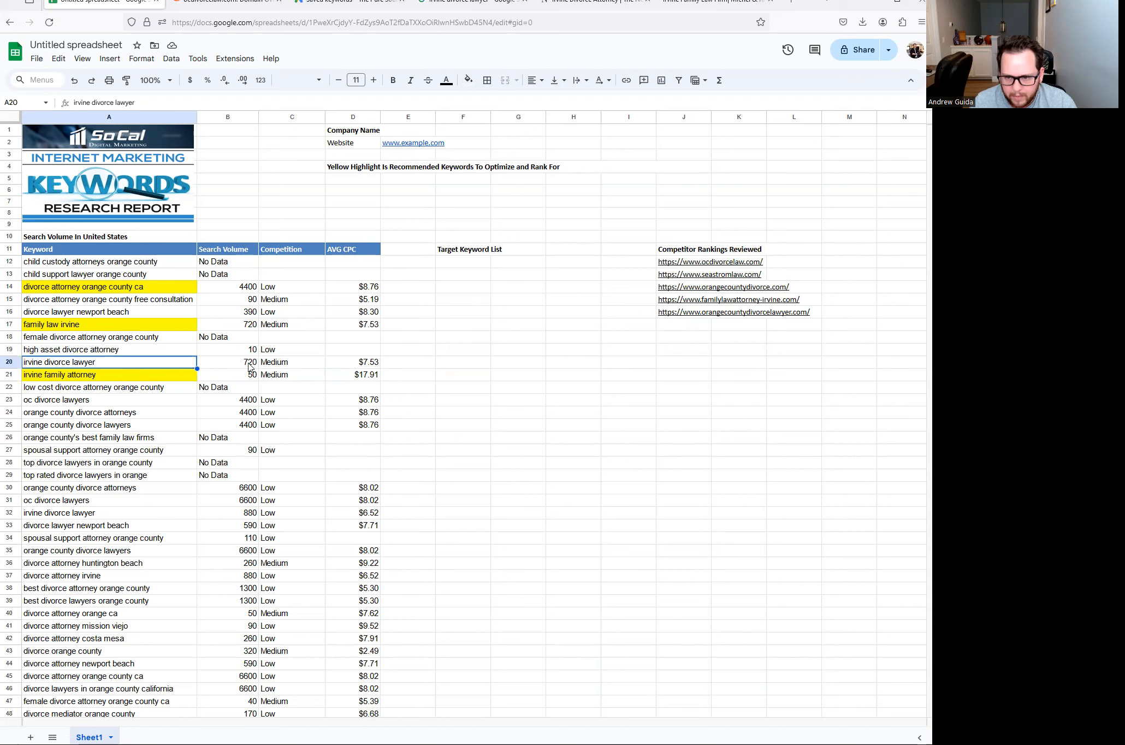
click(468, 80)
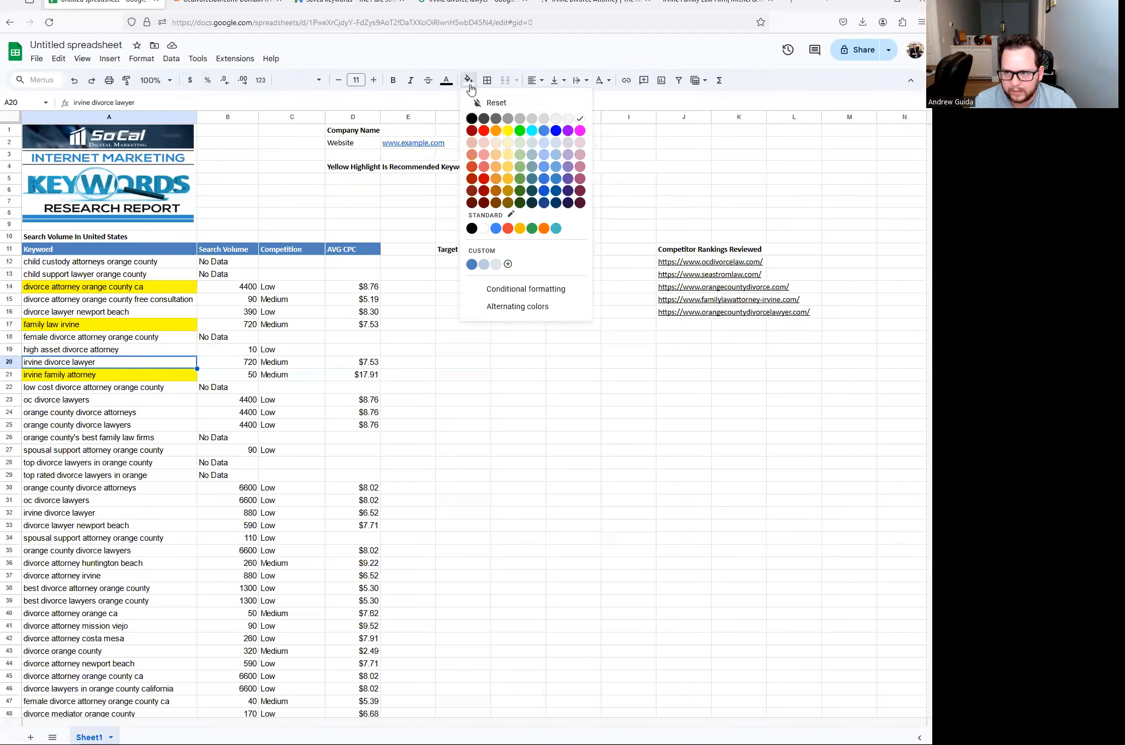
click(508, 130)
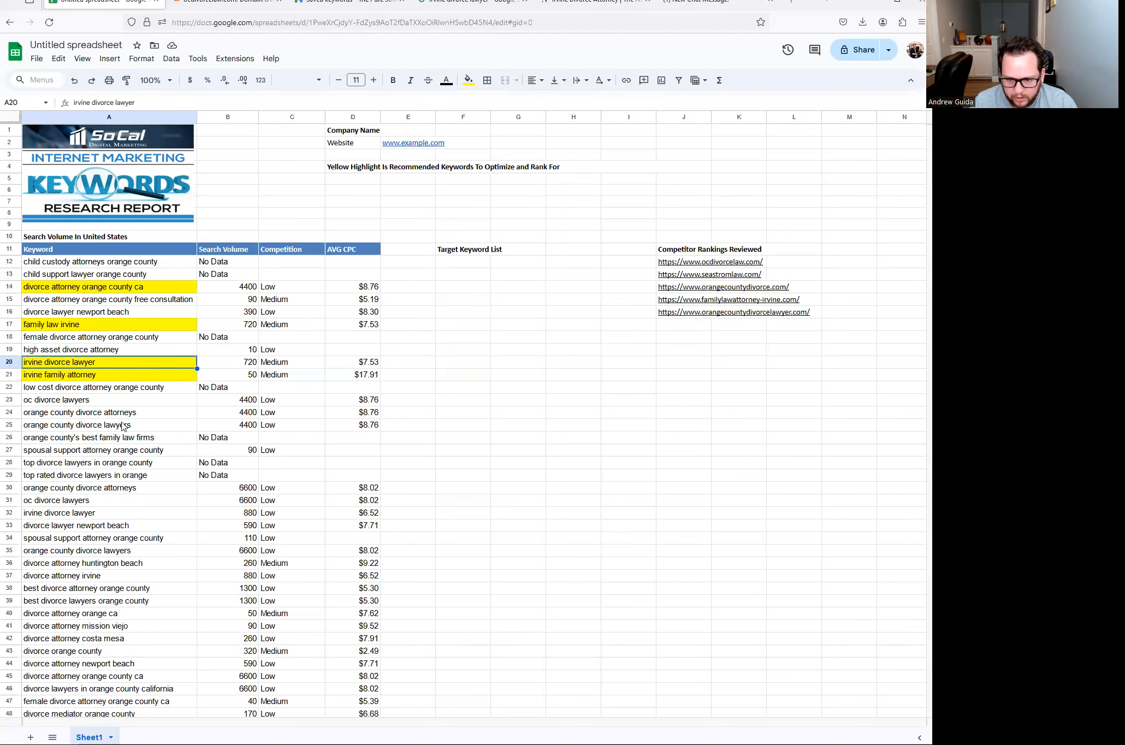
- Highlight the three orange county keywords in A23:A25 and spousal support attorney orange county yellow
drag(133, 427, 104, 403)
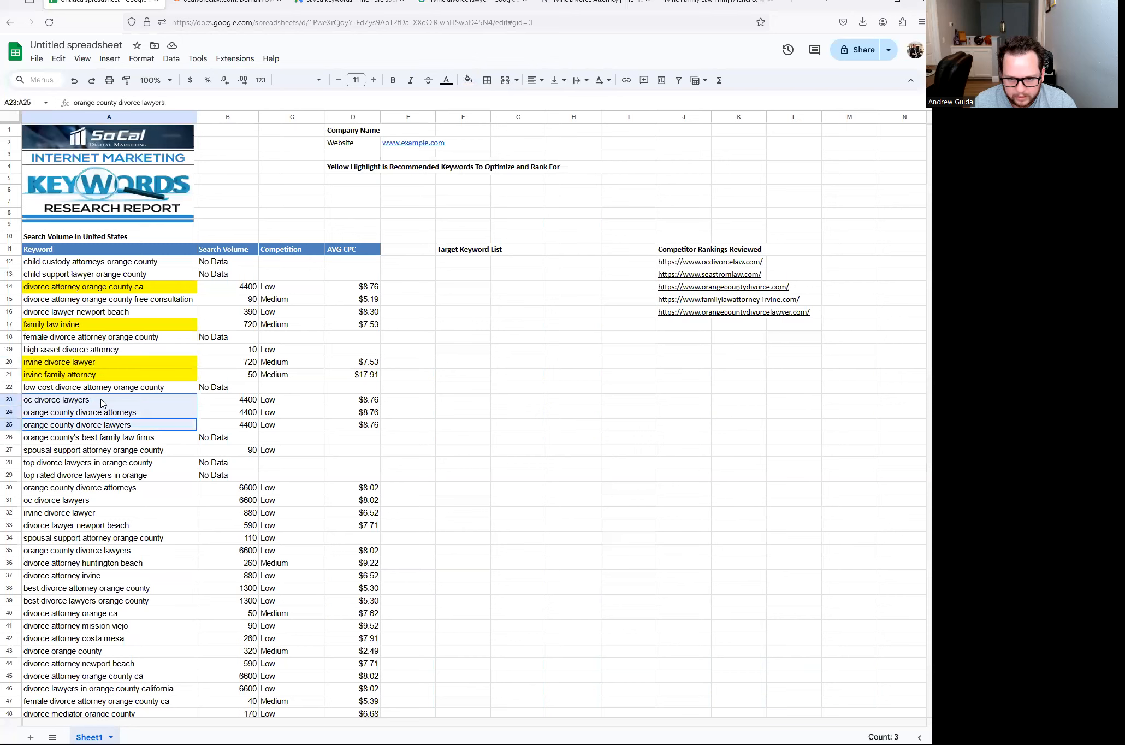
click(468, 81)
click(507, 131)
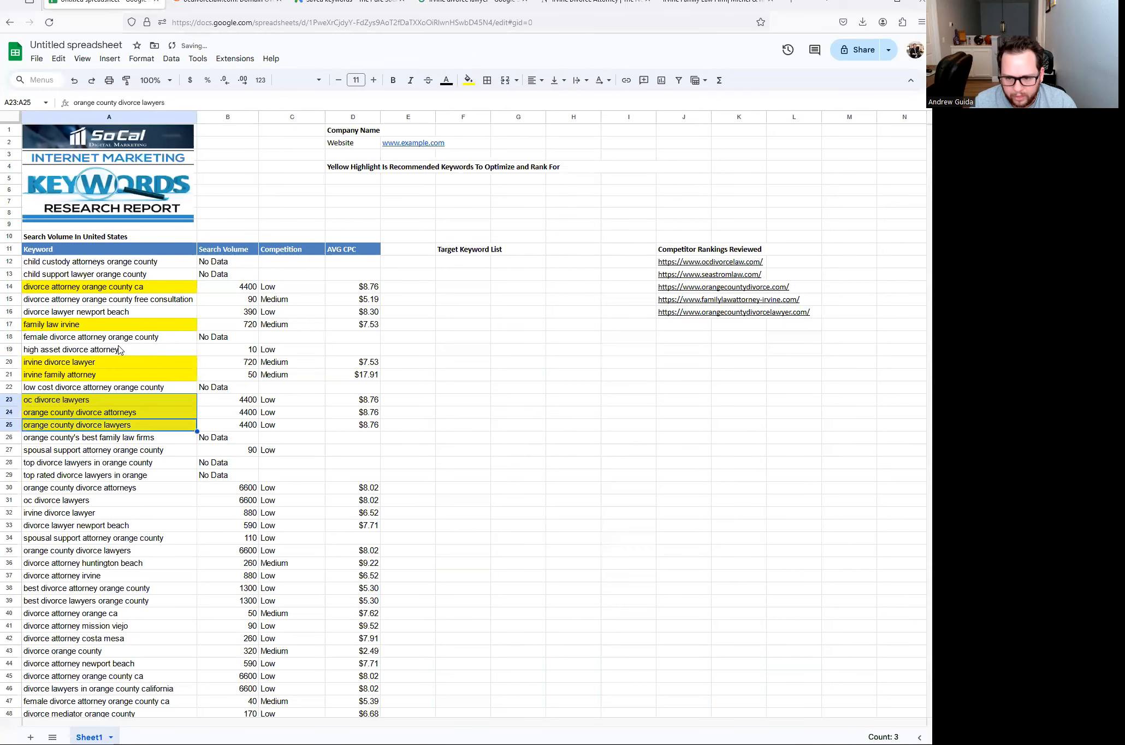
scroll(105, 366, down, 2)
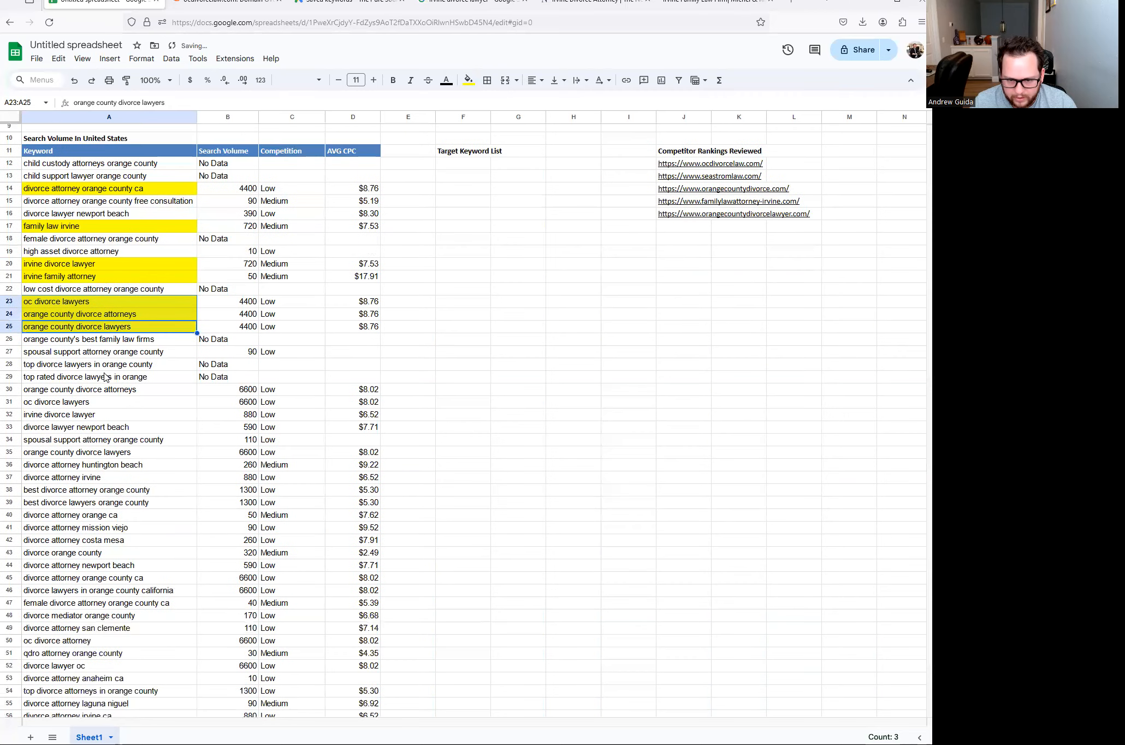
click(60, 356)
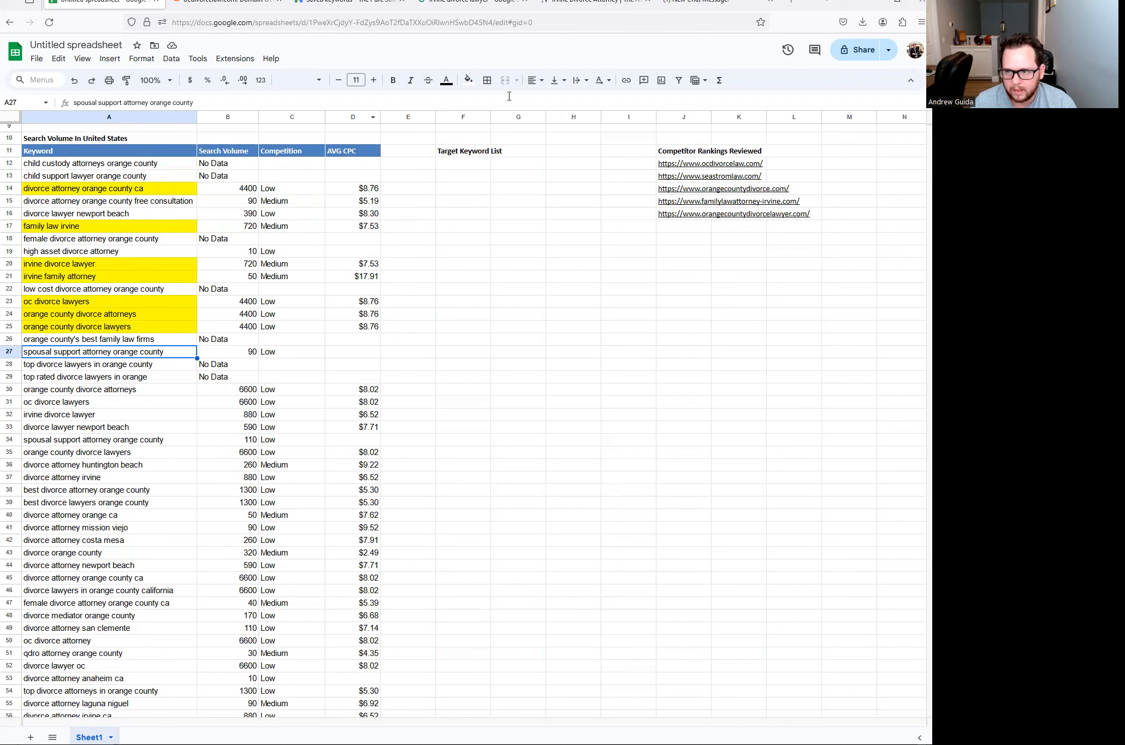
click(468, 80)
click(508, 131)
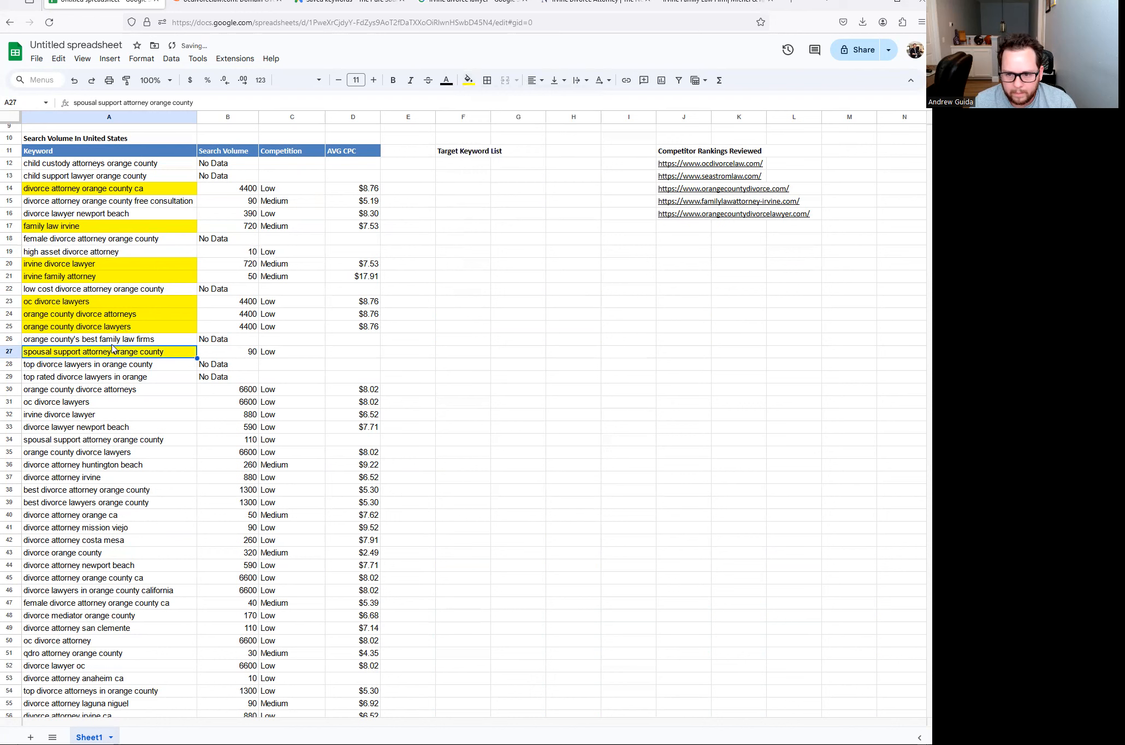
- Review each yellow keyword from divorce attorney orange county ca to spousal support attorney orange county
click(75, 189)
click(82, 225)
click(107, 264)
click(106, 276)
click(112, 302)
click(113, 326)
click(117, 352)
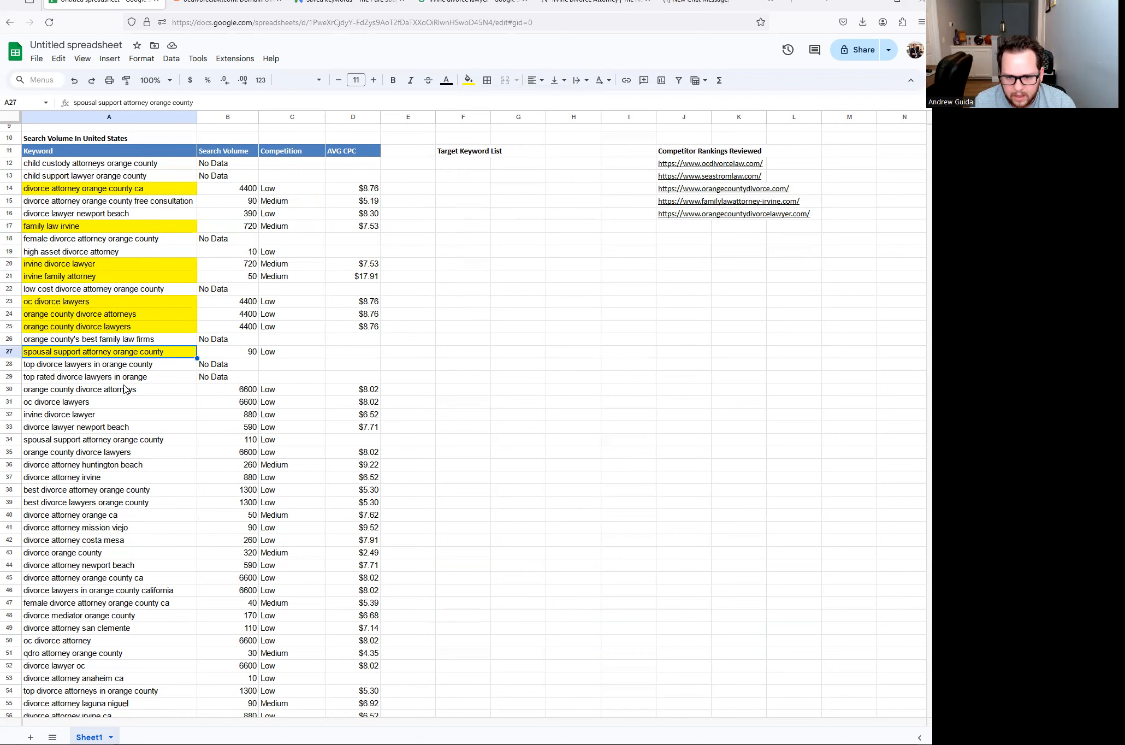
- Delete duplicate rows 30–31 holding orange county divorce attorneys and oc divorce lawyers
scroll(105, 386, down, 3)
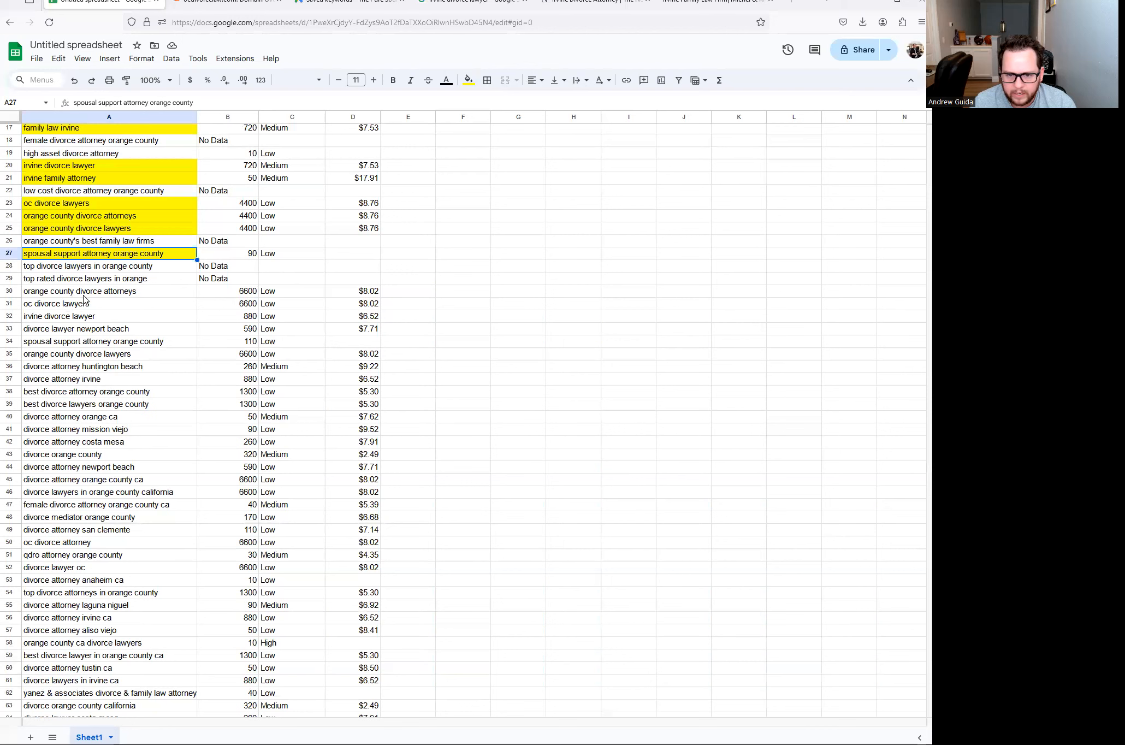
click(70, 293)
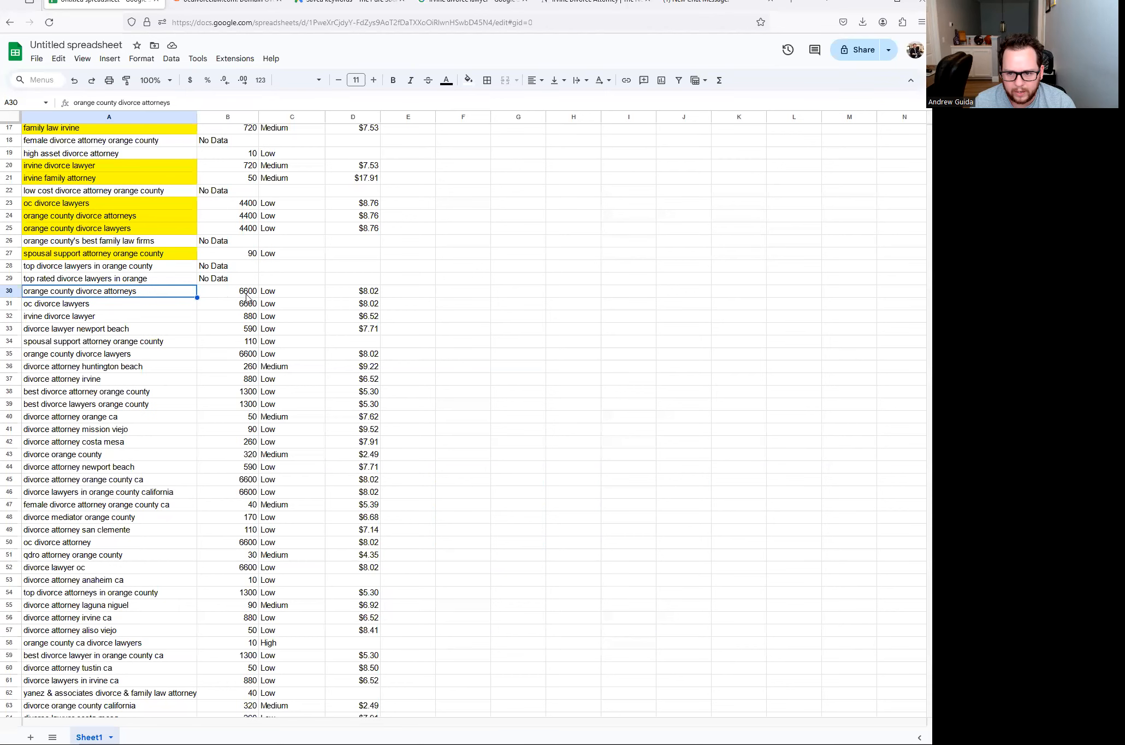
scroll(66, 182, up, 4)
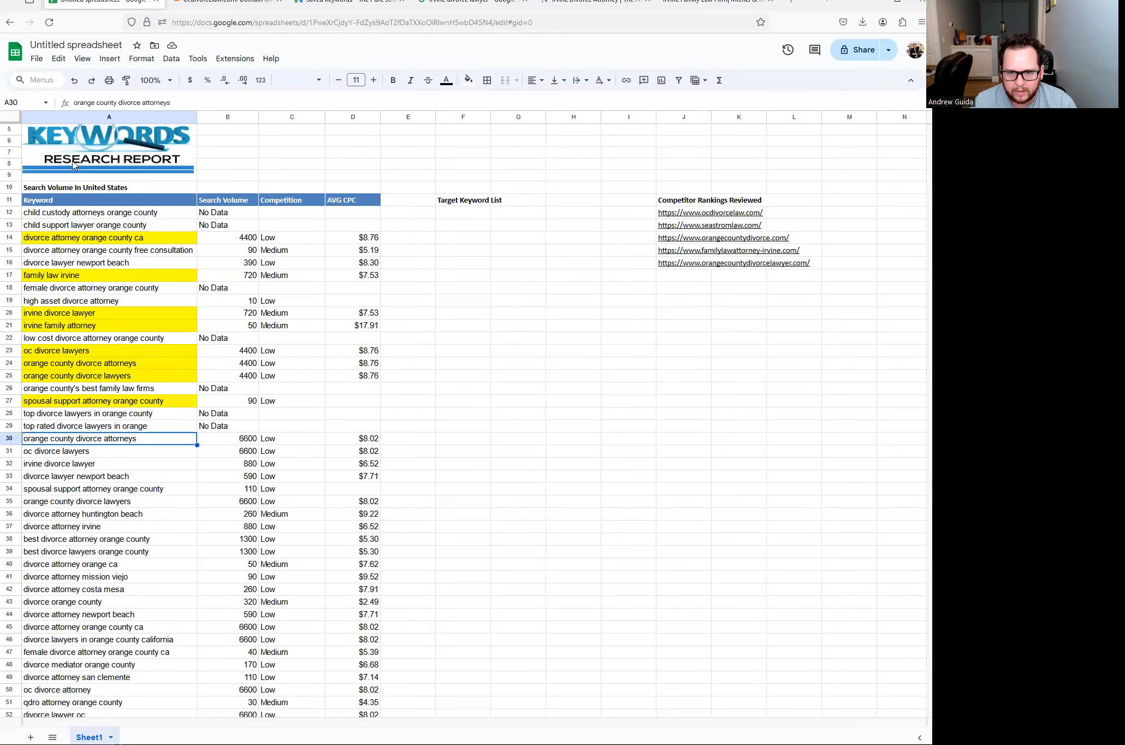
scroll(90, 429, down, 3)
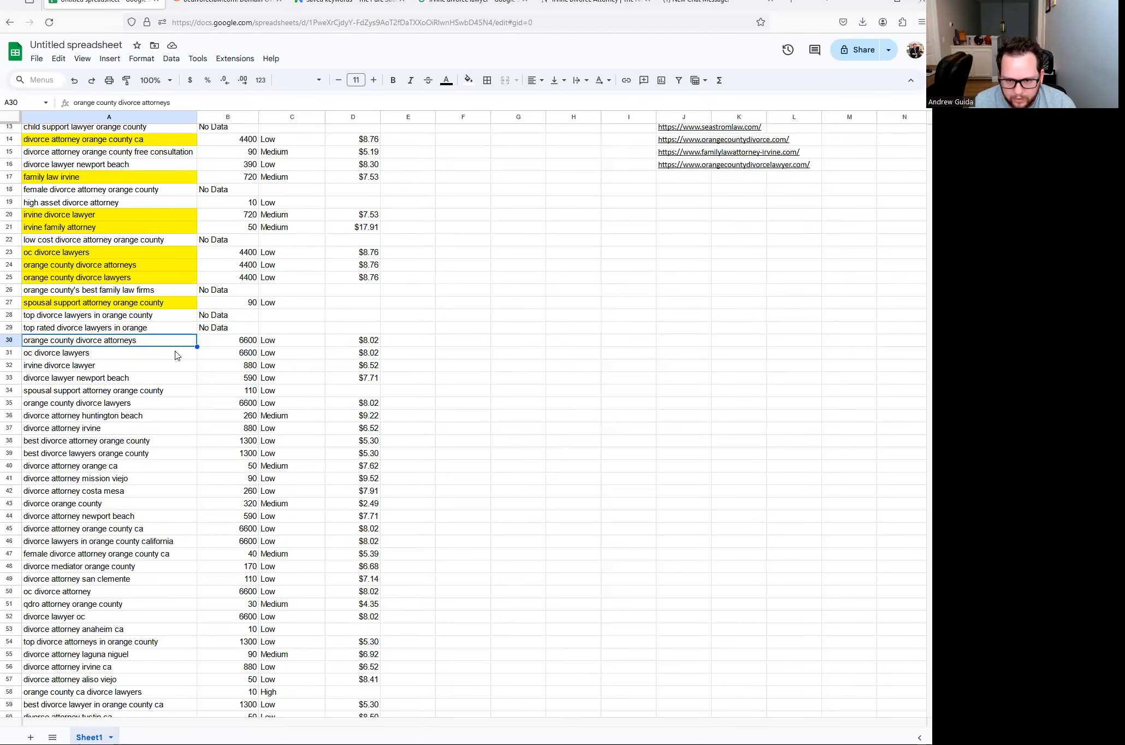
drag(11, 354, 11, 344)
right_click(10, 342)
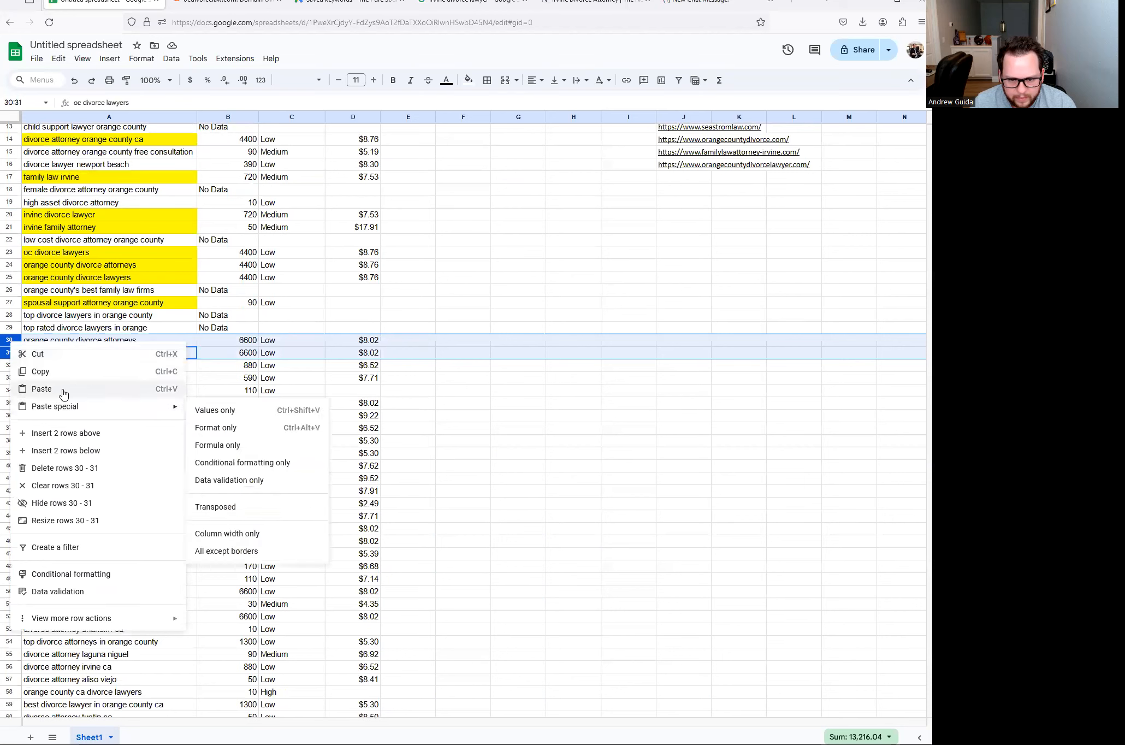
click(64, 469)
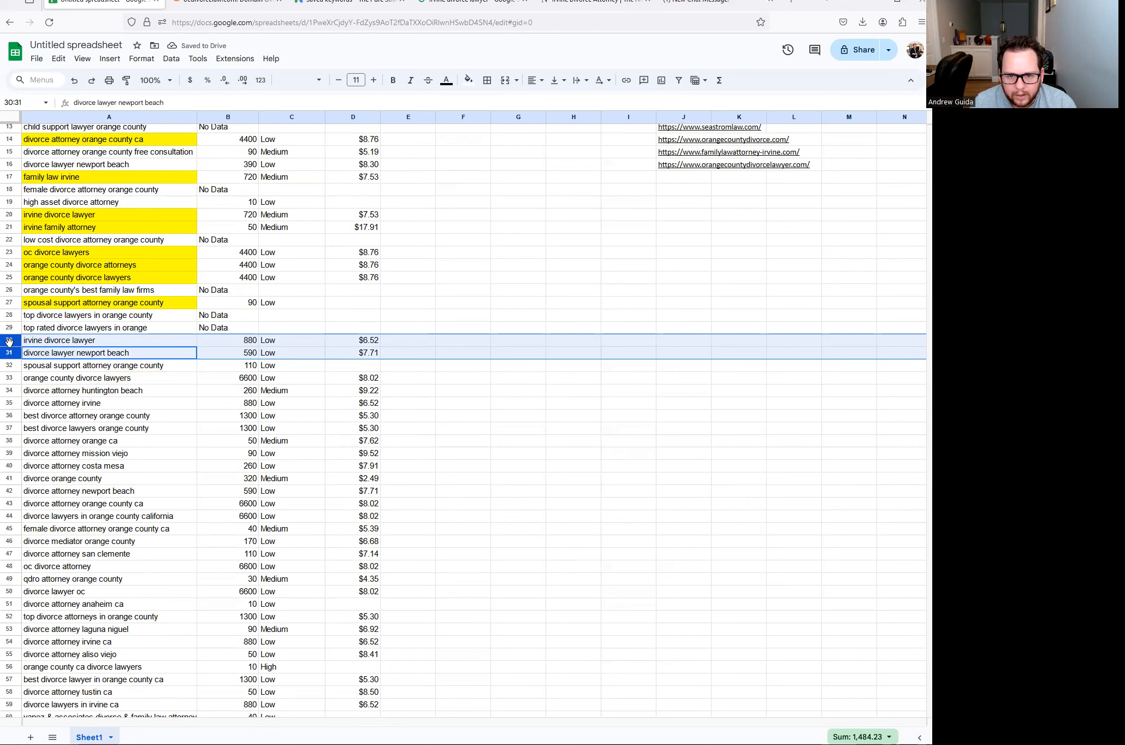
- Delete the repeated irvine divorce lawyer row and select best divorce attorney orange county
right_click(9, 342)
click(54, 328)
right_click(9, 343)
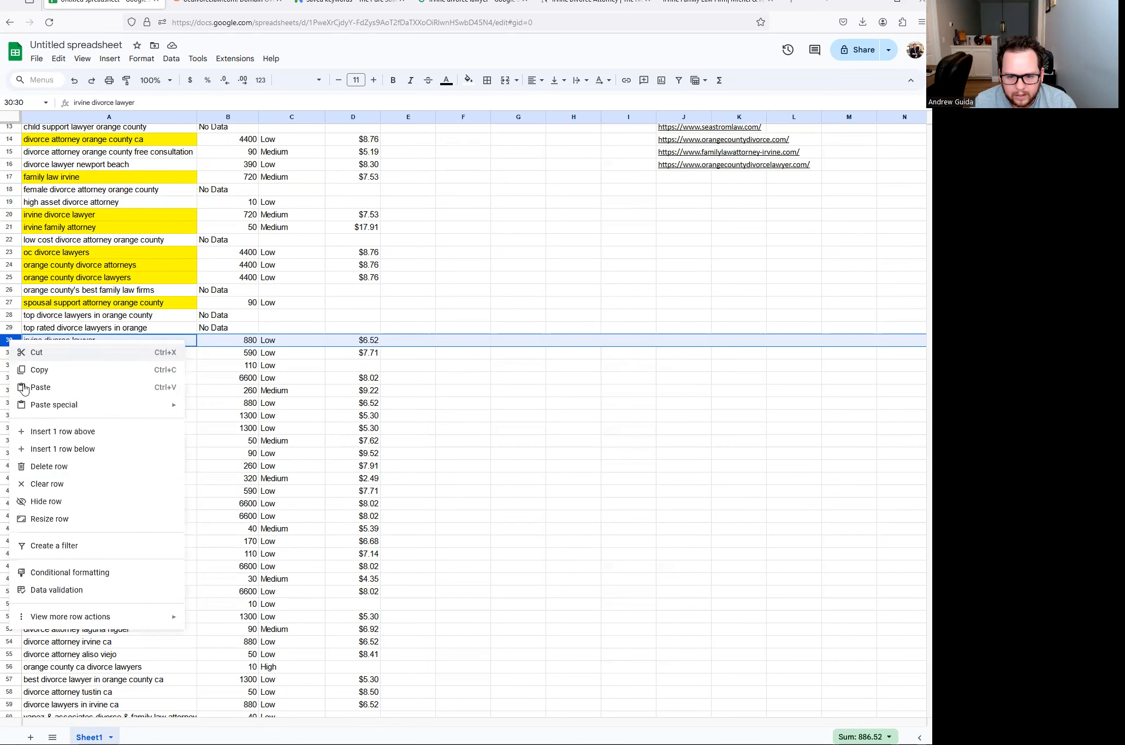
click(46, 466)
click(78, 375)
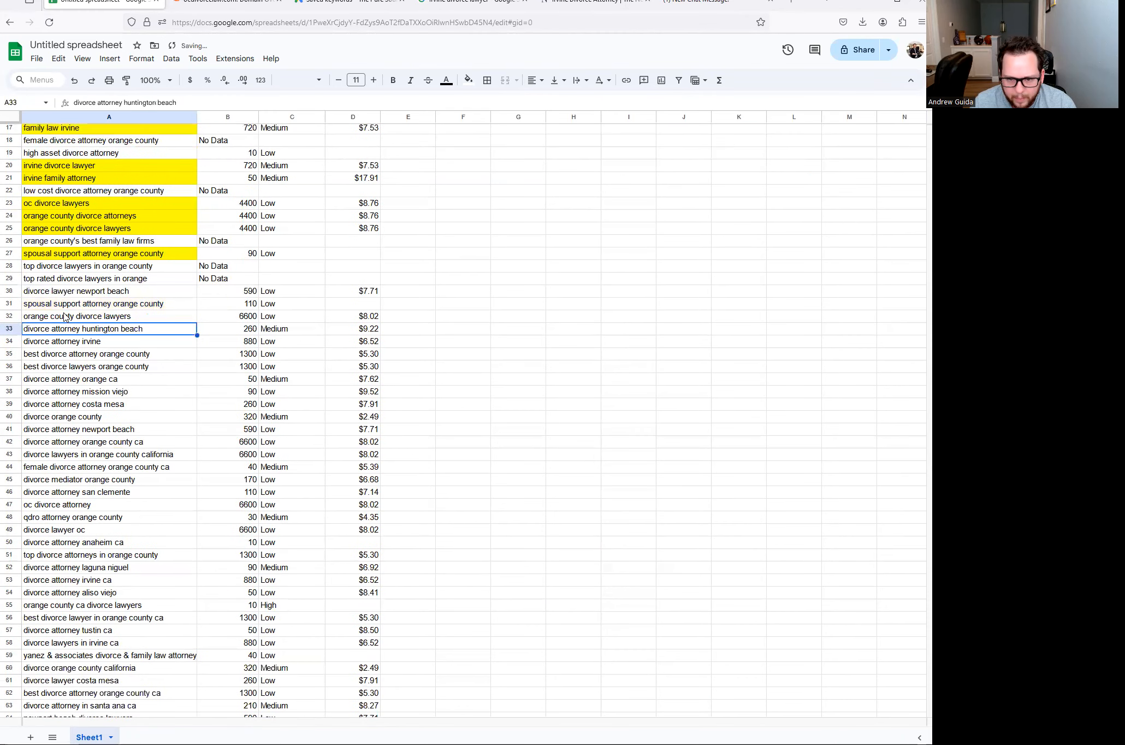
click(78, 356)
- Fill best divorce attorney orange county in row 35 yellow
scroll(111, 357, up, 5)
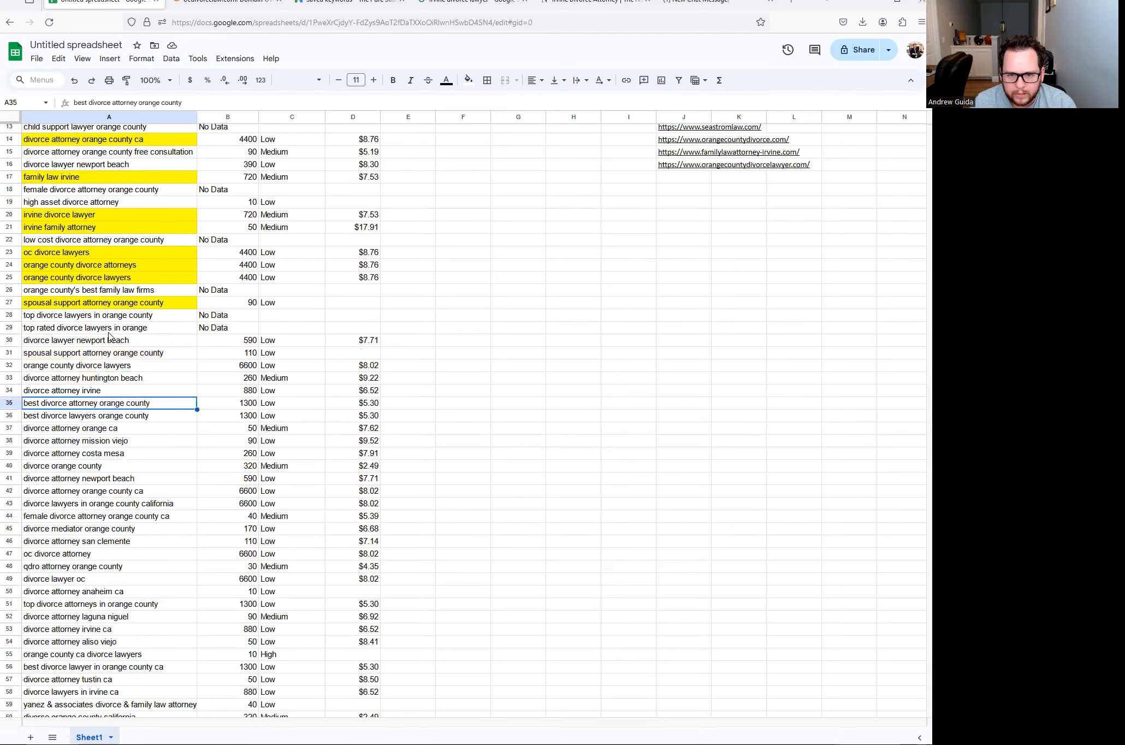
scroll(96, 350, down, 3)
scroll(105, 386, down, 3)
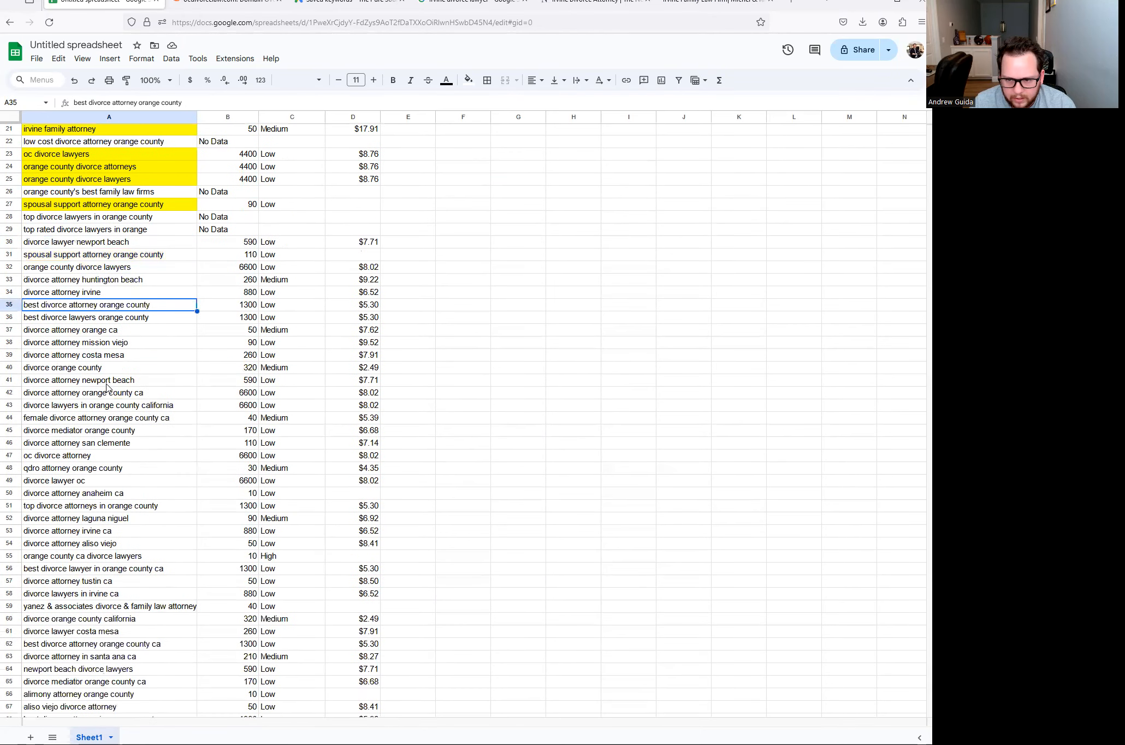
scroll(57, 200, up, 4)
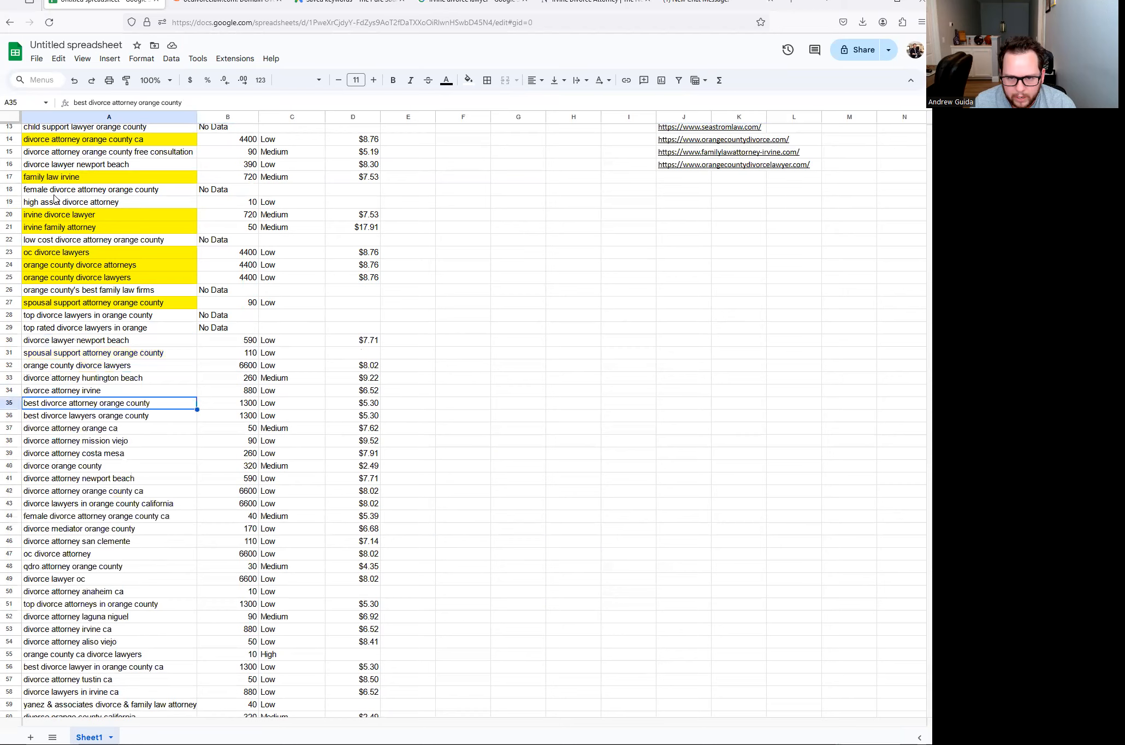
scroll(93, 270, down, 2)
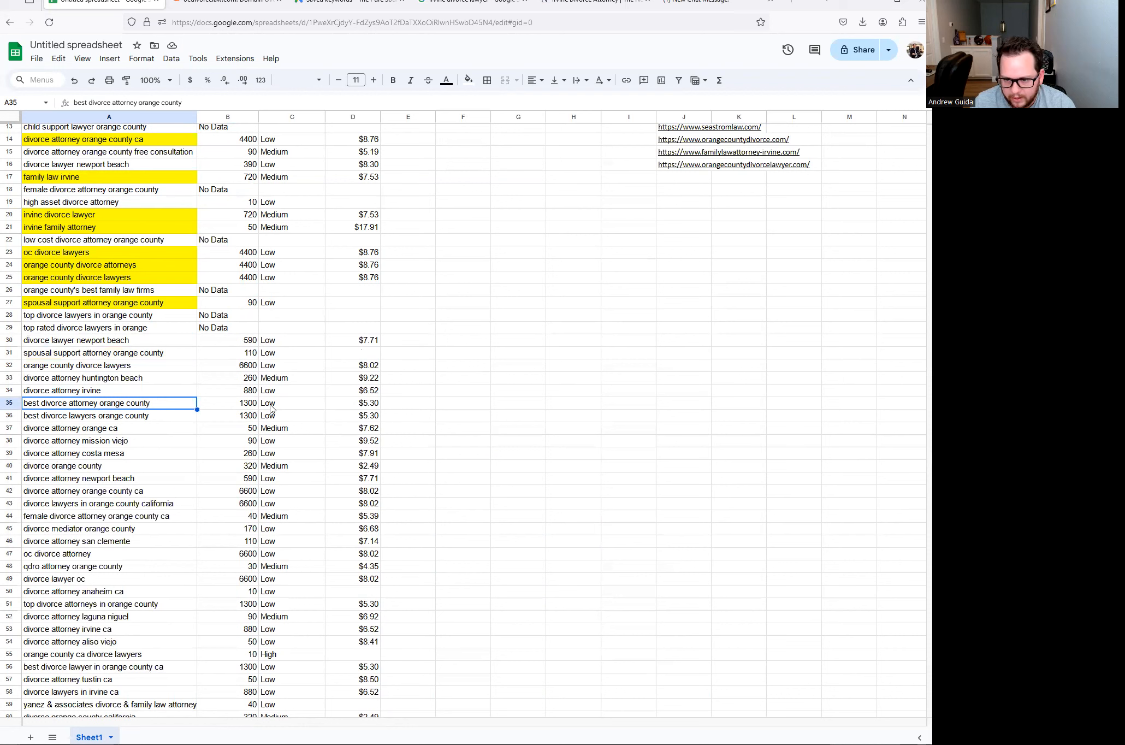
click(476, 80)
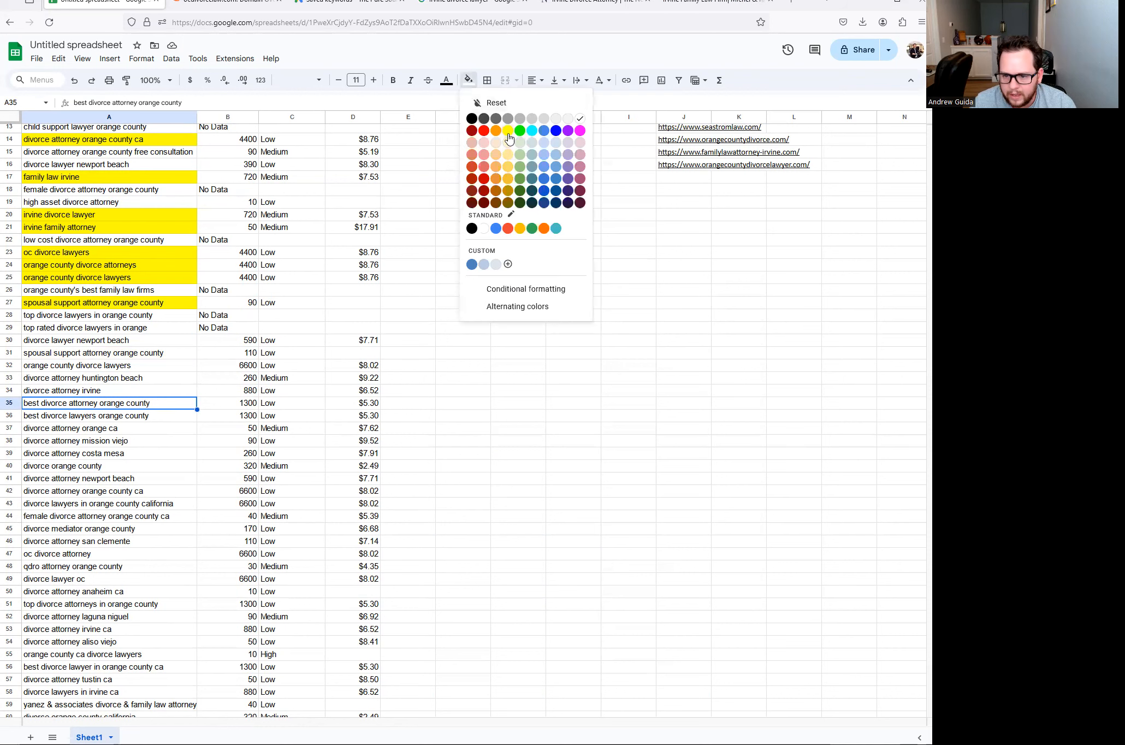
click(506, 135)
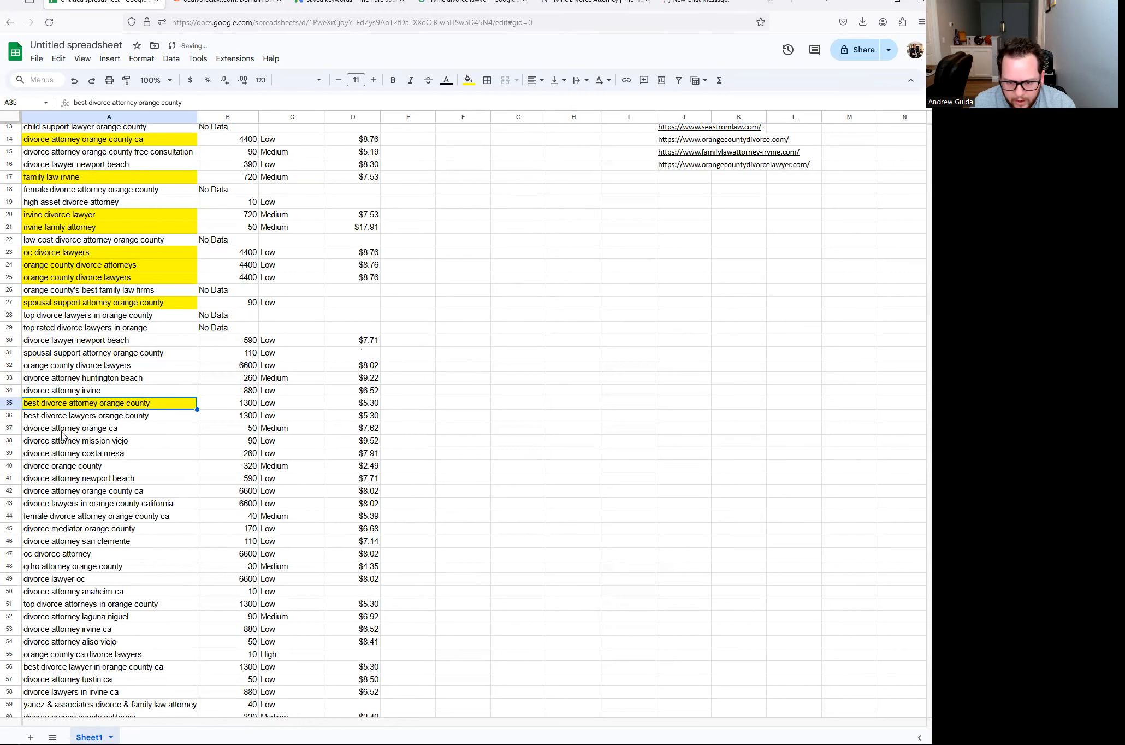
- Compare divorce attorney orange ca, mission viejo and costa mesa in rows 37–39
scroll(66, 437, down, 1)
click(100, 410)
click(94, 394)
click(93, 382)
click(102, 407)
click(93, 390)
click(92, 383)
click(99, 407)
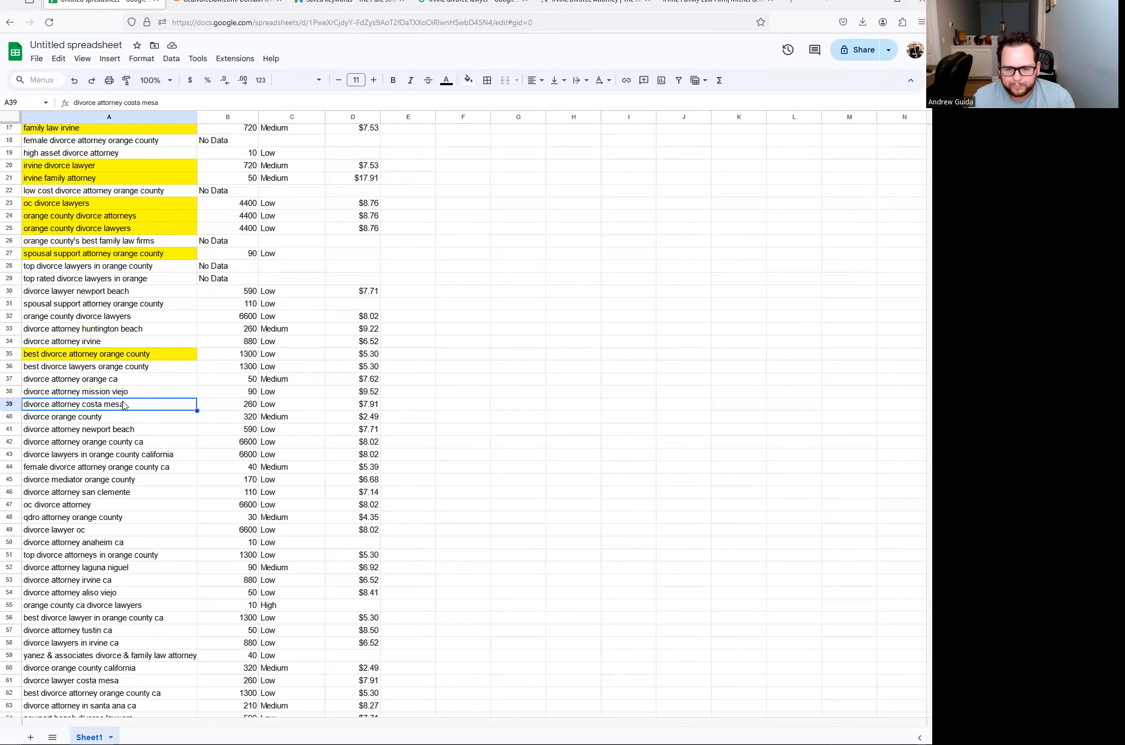
- Weigh rows 37–39 keywords and volumes against family law irvine and orange county divorce attorneys
scroll(99, 305, up, 2)
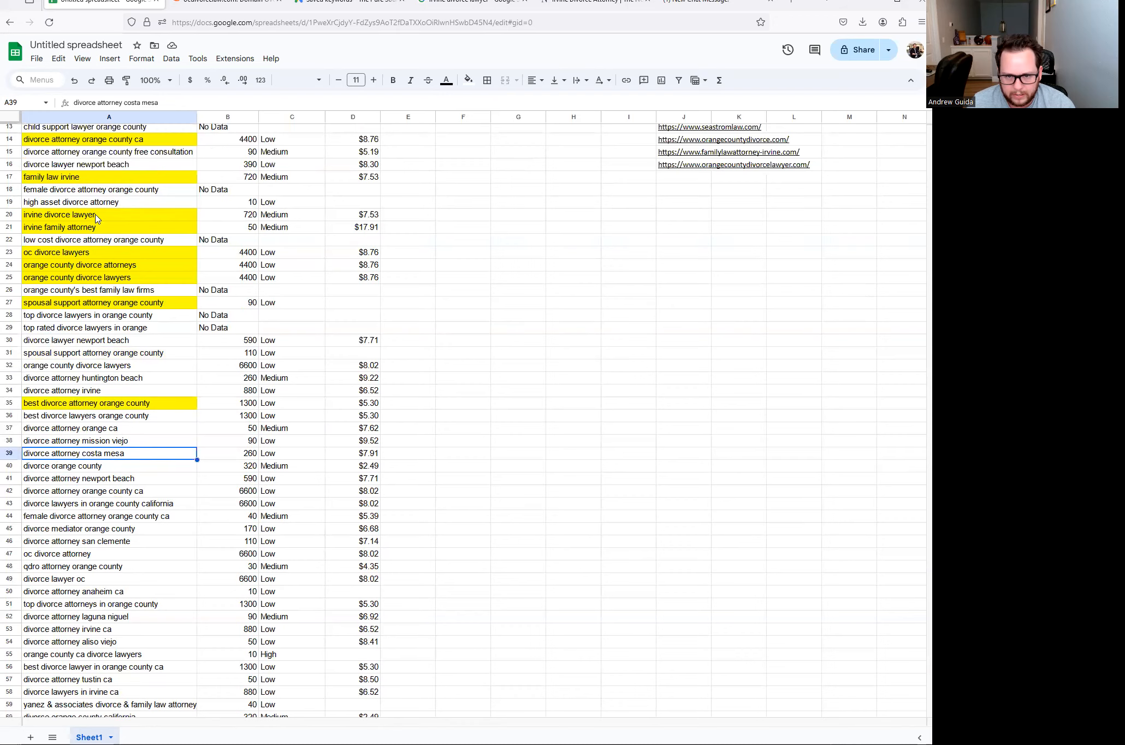
scroll(87, 243, up, 2)
click(86, 228)
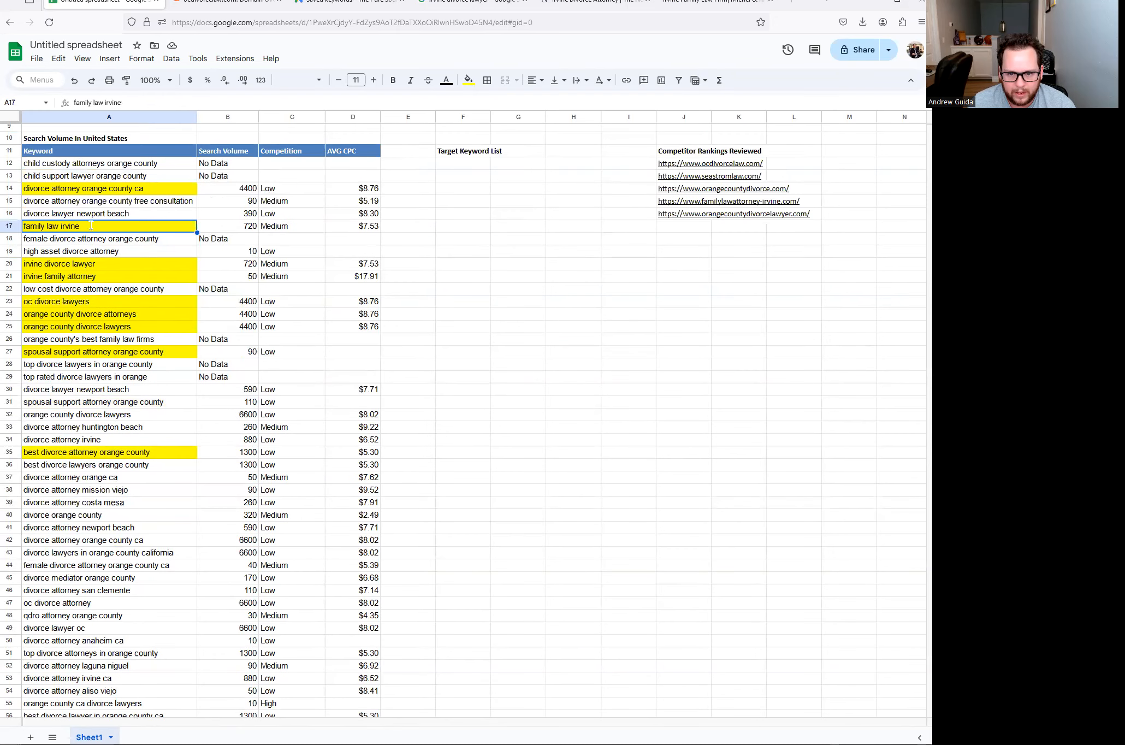
click(112, 309)
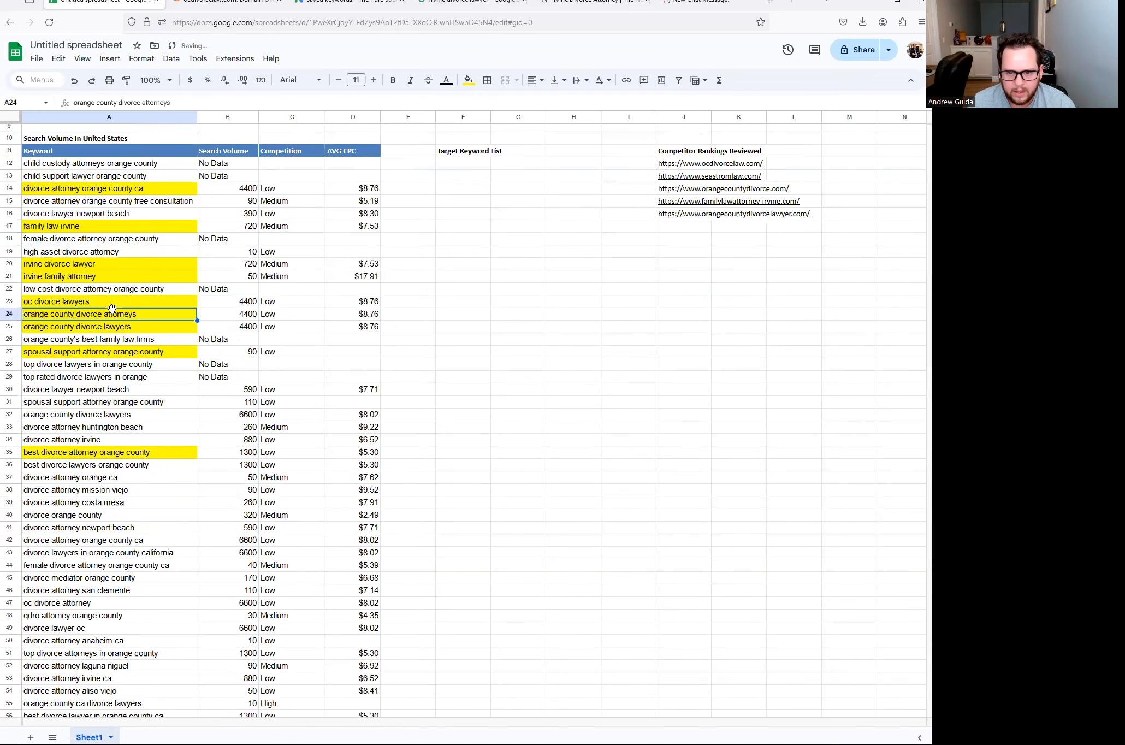
scroll(80, 491, down, 2)
click(92, 433)
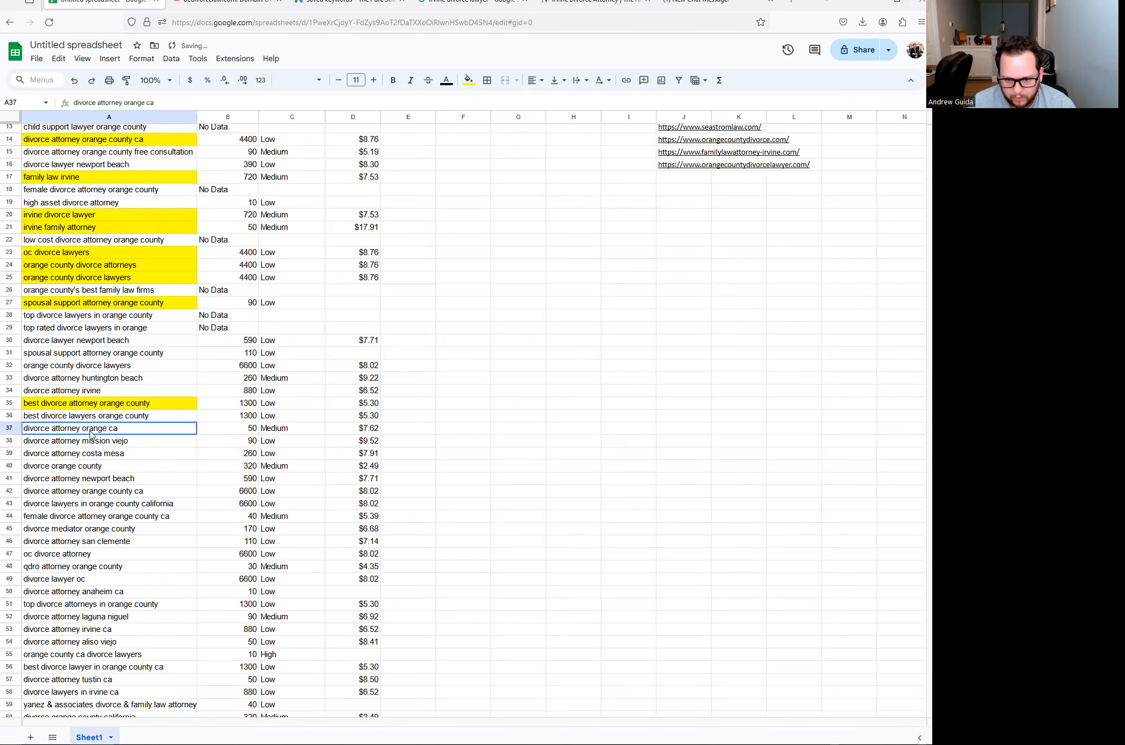
drag(91, 433, 97, 457)
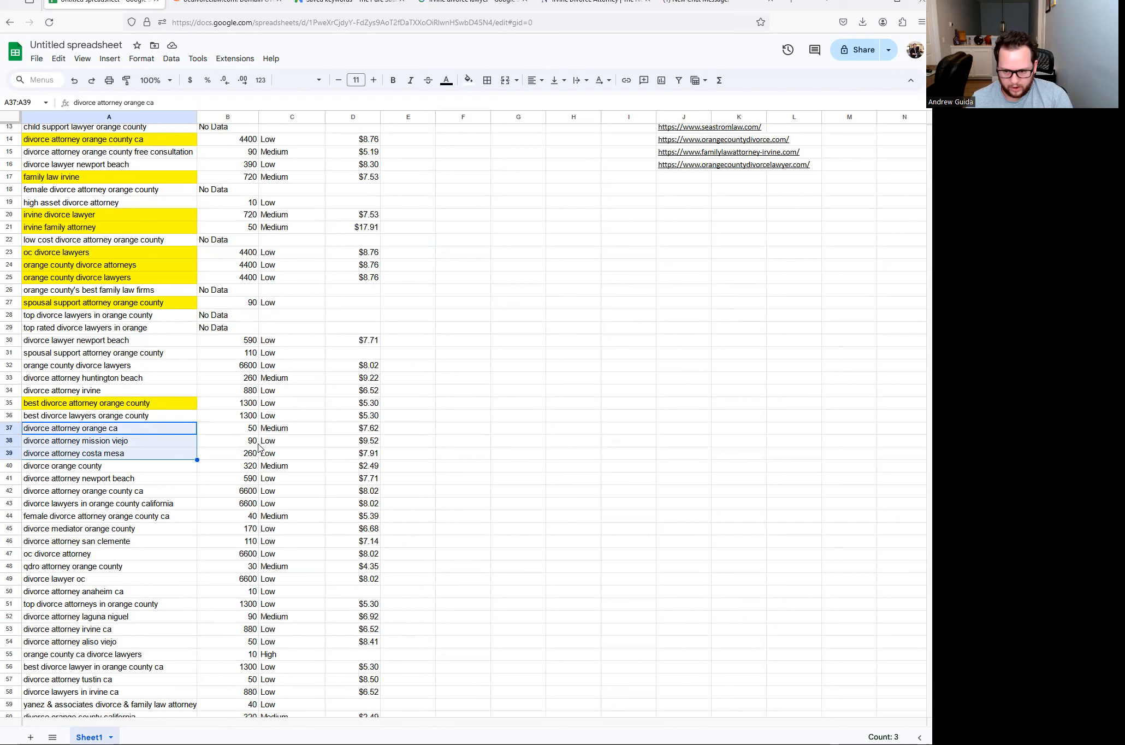
click(245, 433)
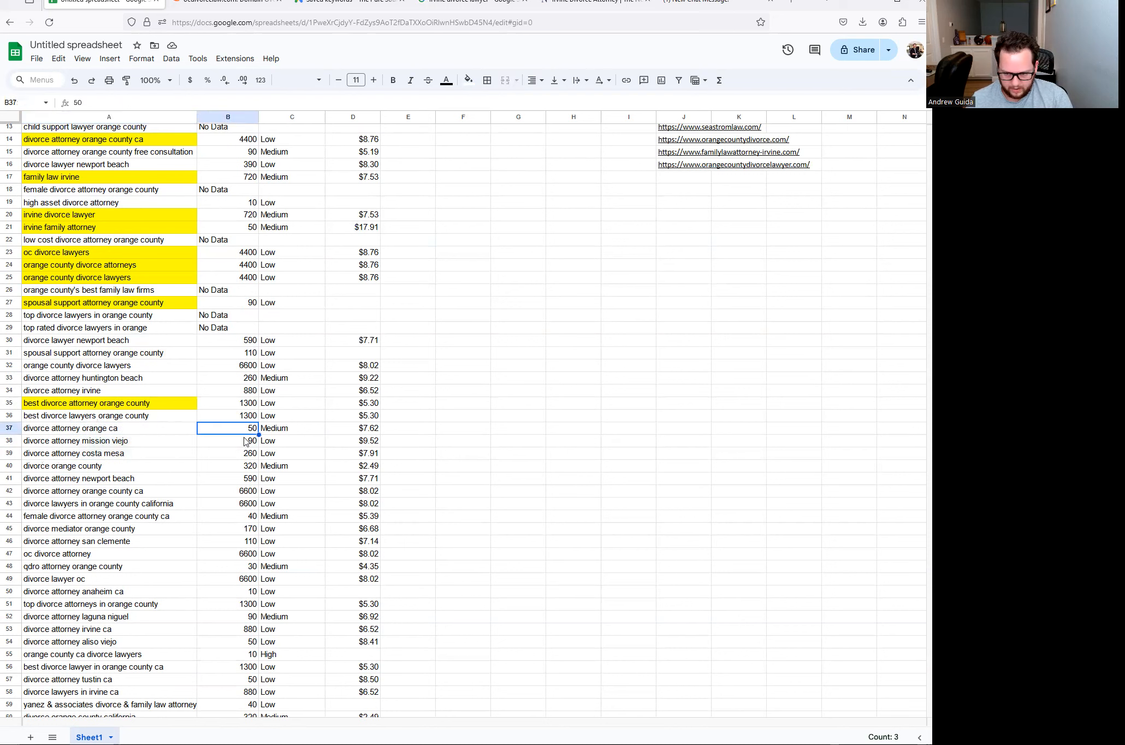
click(133, 451)
click(132, 442)
click(125, 430)
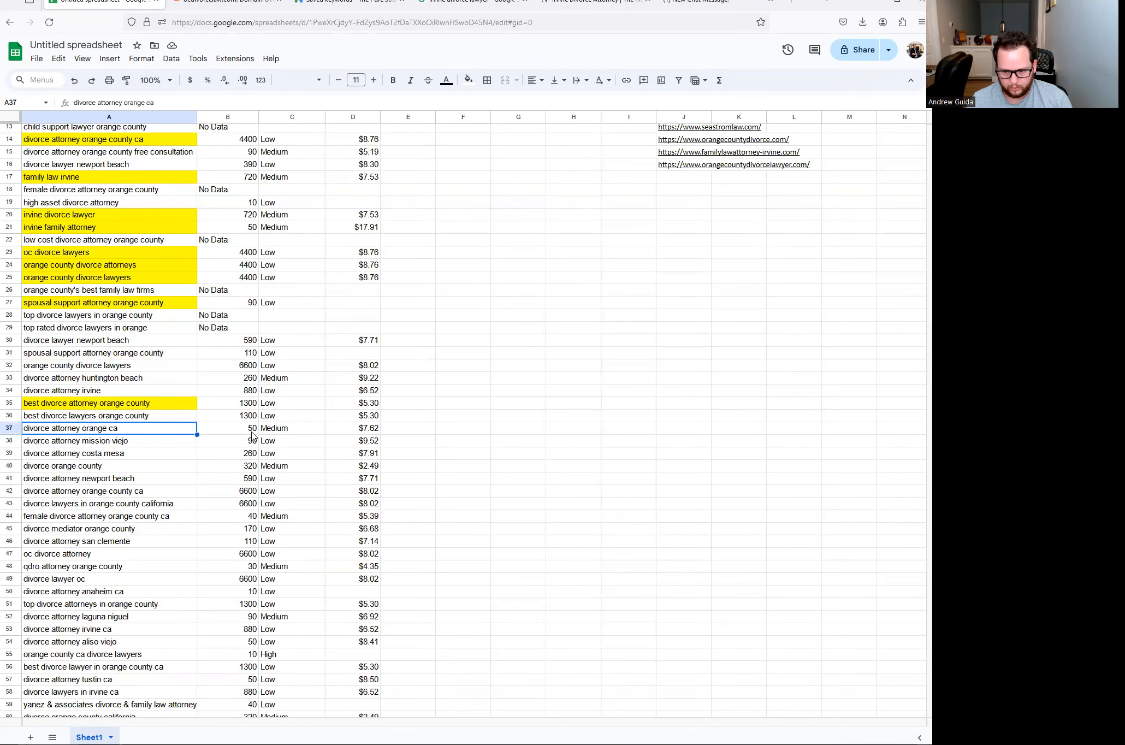
click(135, 454)
- Select female divorce attorney orange county ca in A44 and bring up the Fill color palette
scroll(121, 443, down, 3)
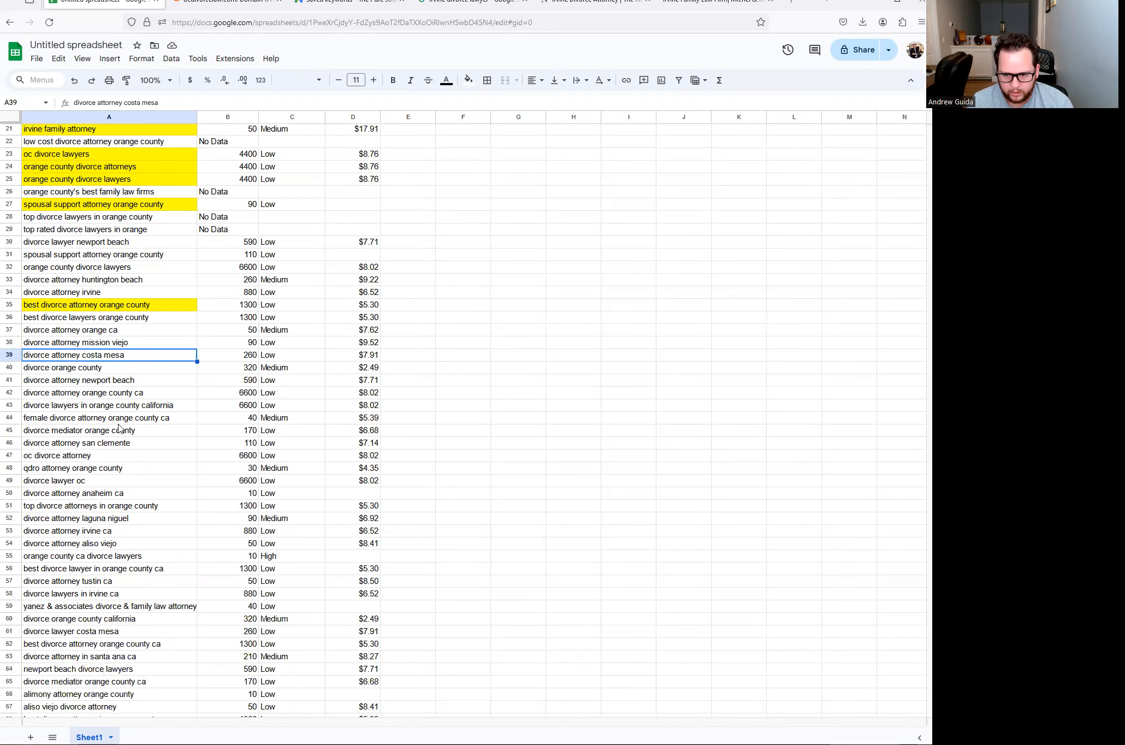
click(74, 394)
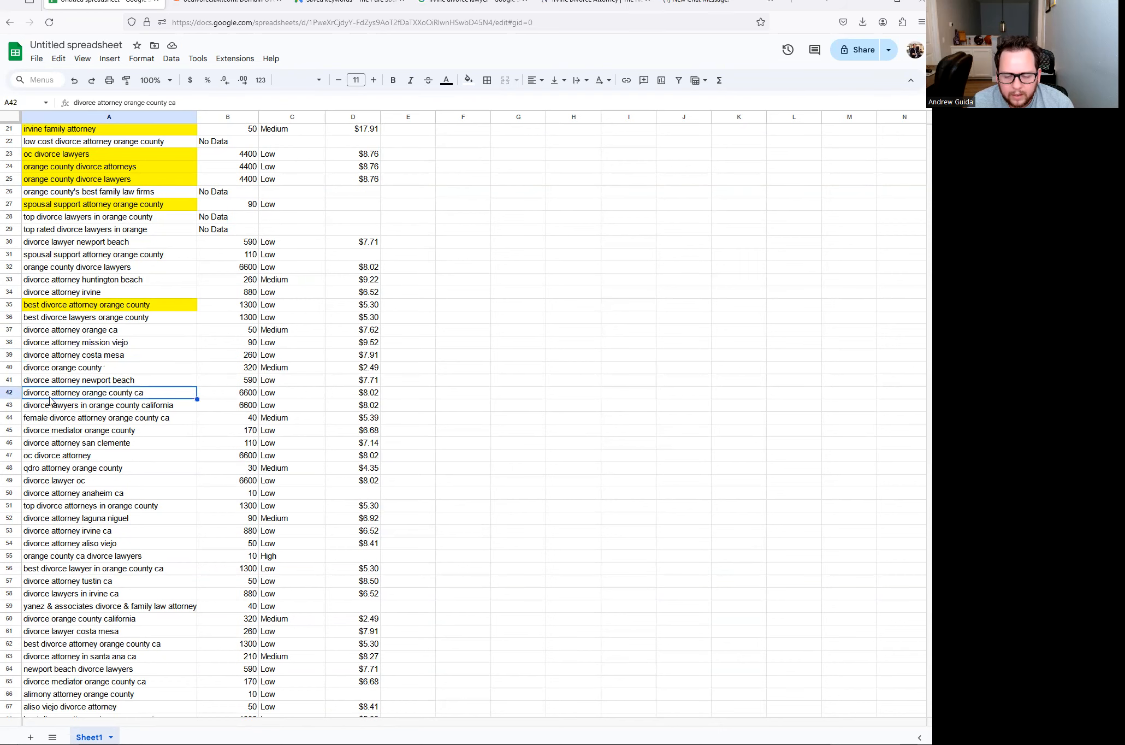
scroll(92, 398, up, 2)
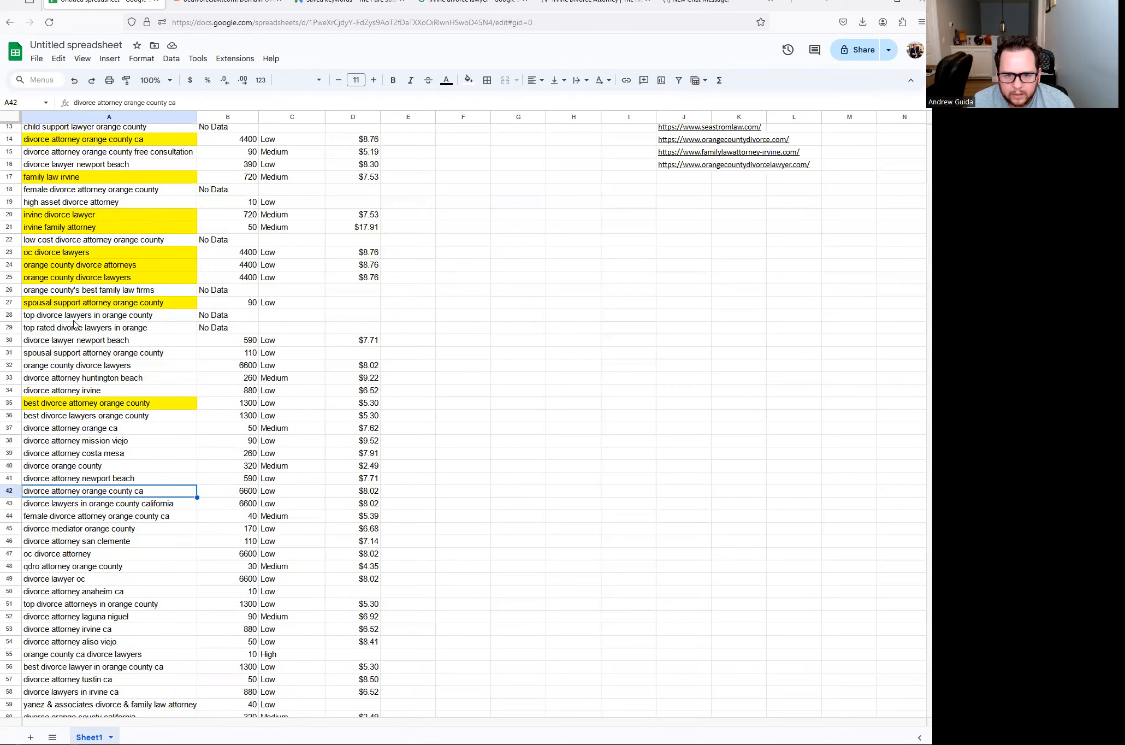
click(80, 267)
click(79, 493)
scroll(62, 483, down, 1)
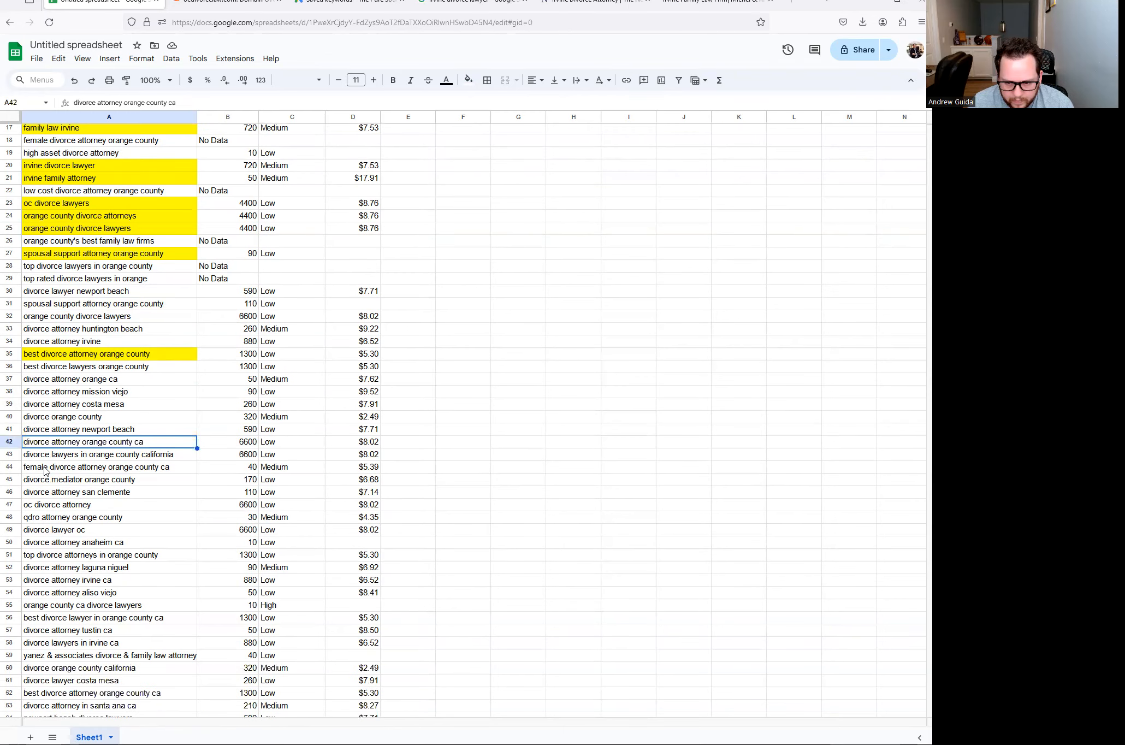
click(46, 470)
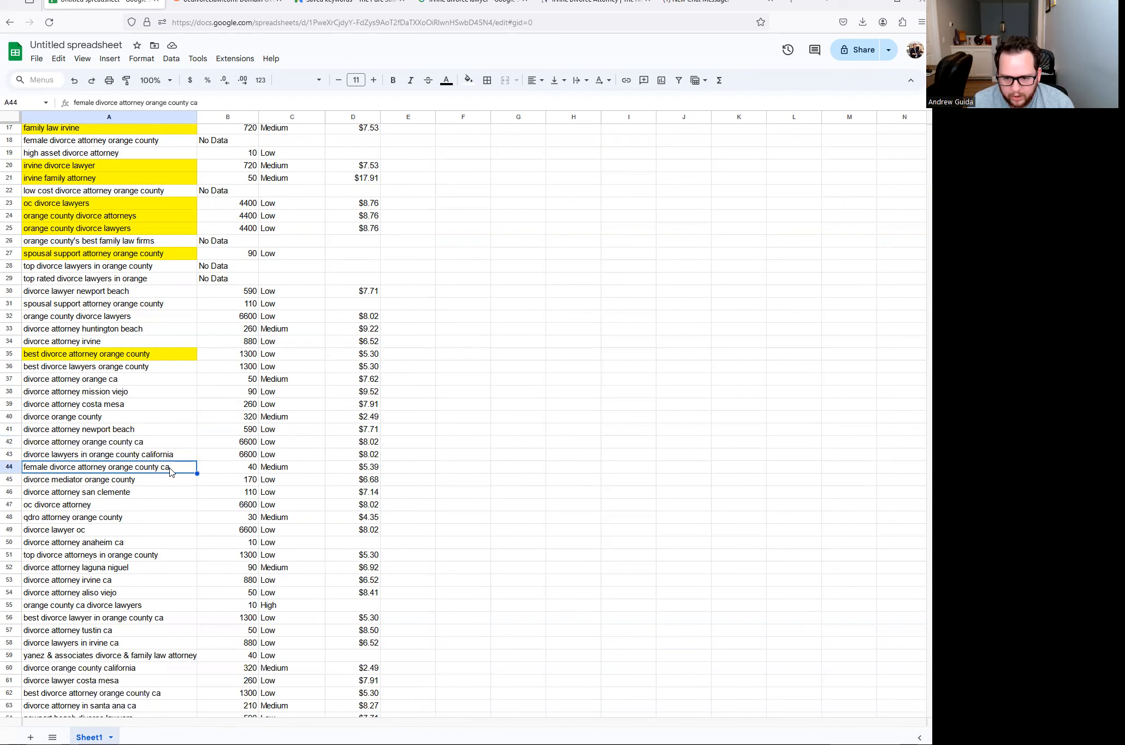
click(468, 80)
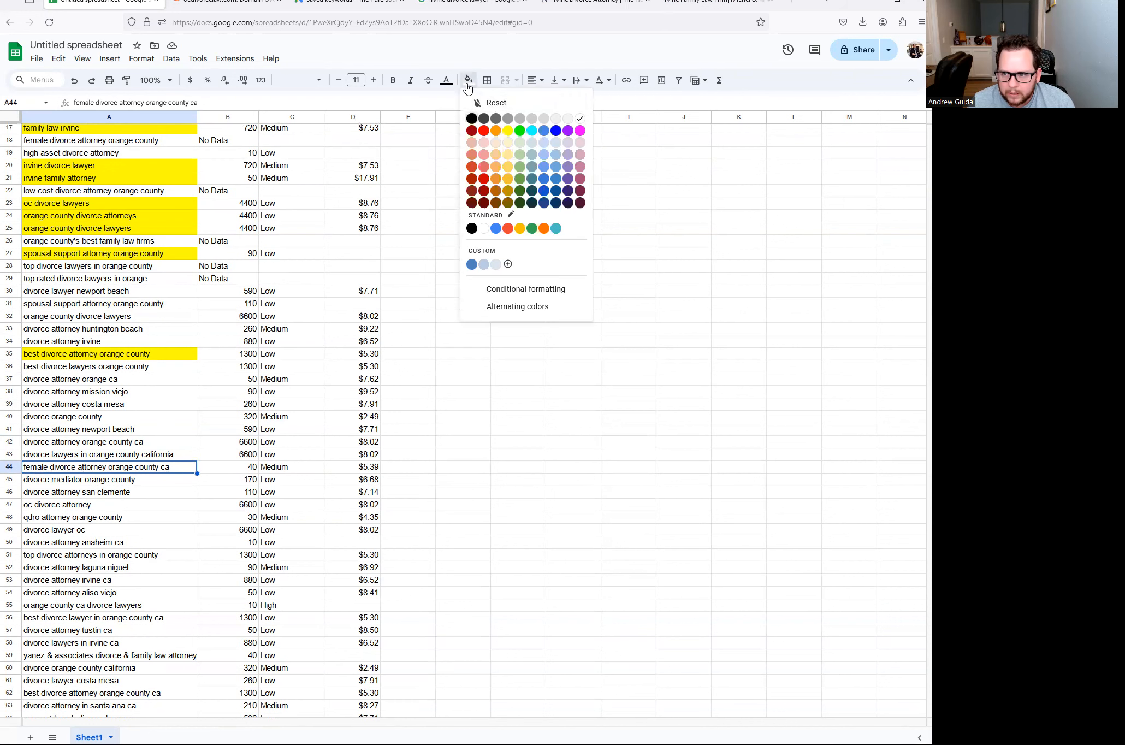
- Fill female divorce attorney orange county ca yellow, inspecting its cell text without changing it
click(508, 131)
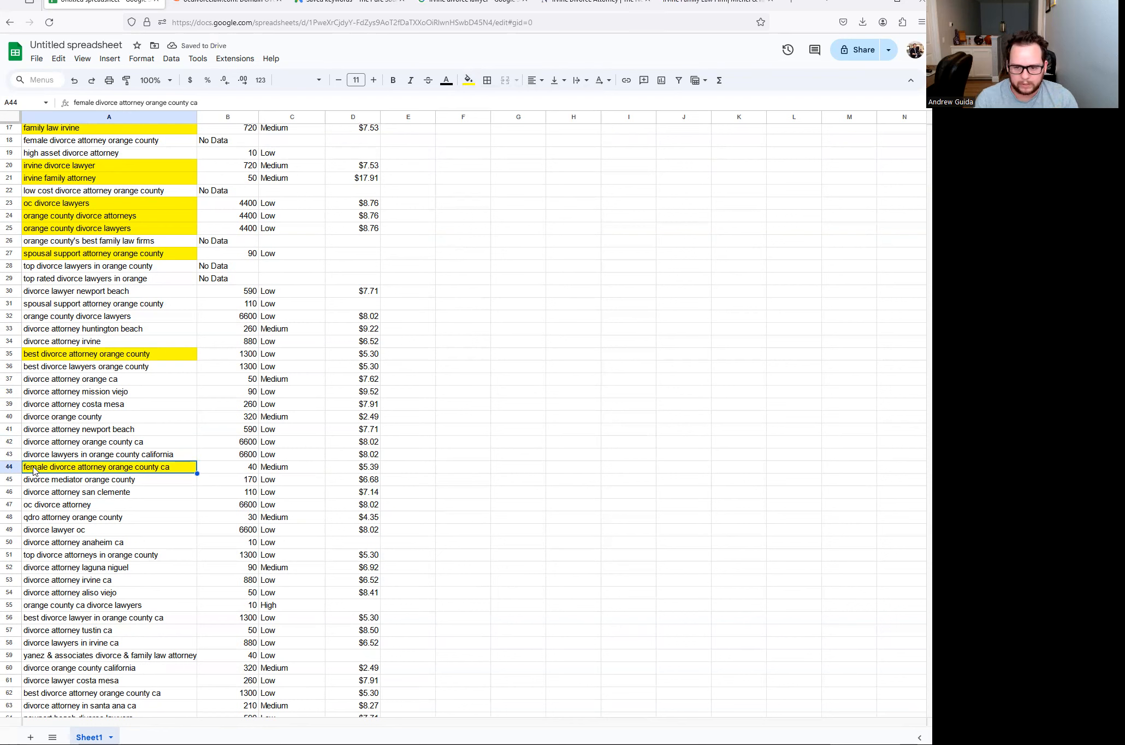
click(256, 463)
click(171, 470)
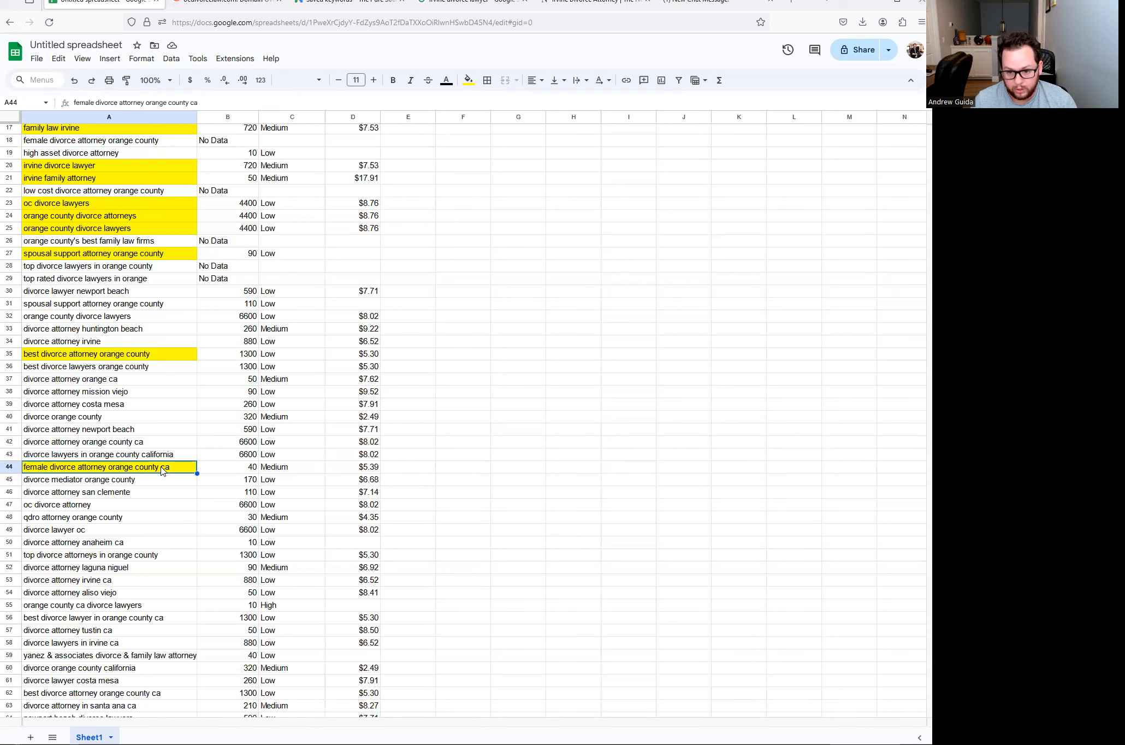
double_click(176, 471)
drag(173, 468, 34, 467)
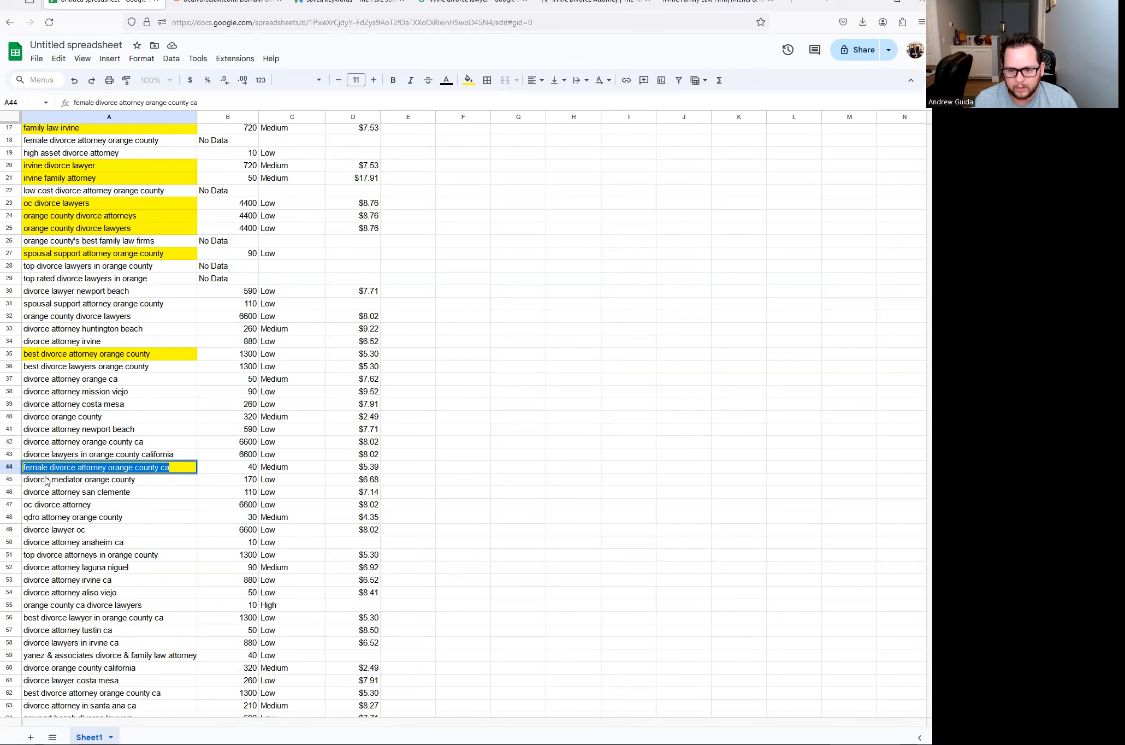
click(47, 479)
click(71, 468)
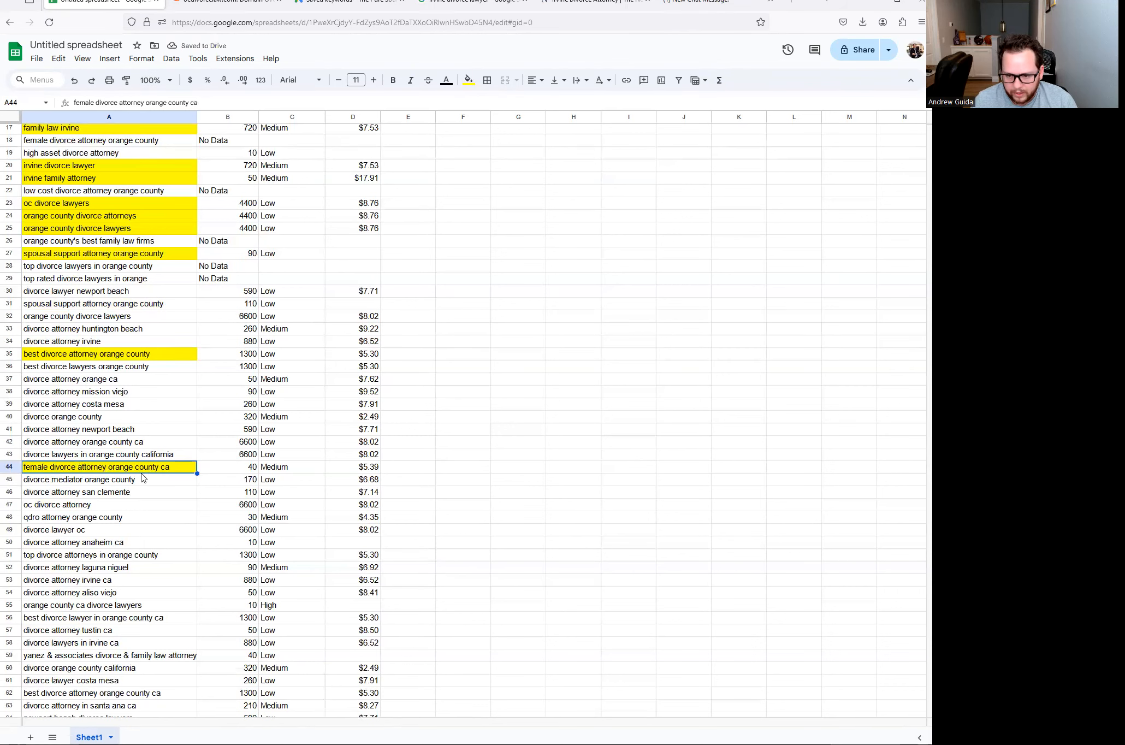
- Select top divorce attorneys in orange county further down the list
scroll(115, 469, down, 2)
scroll(106, 446, down, 2)
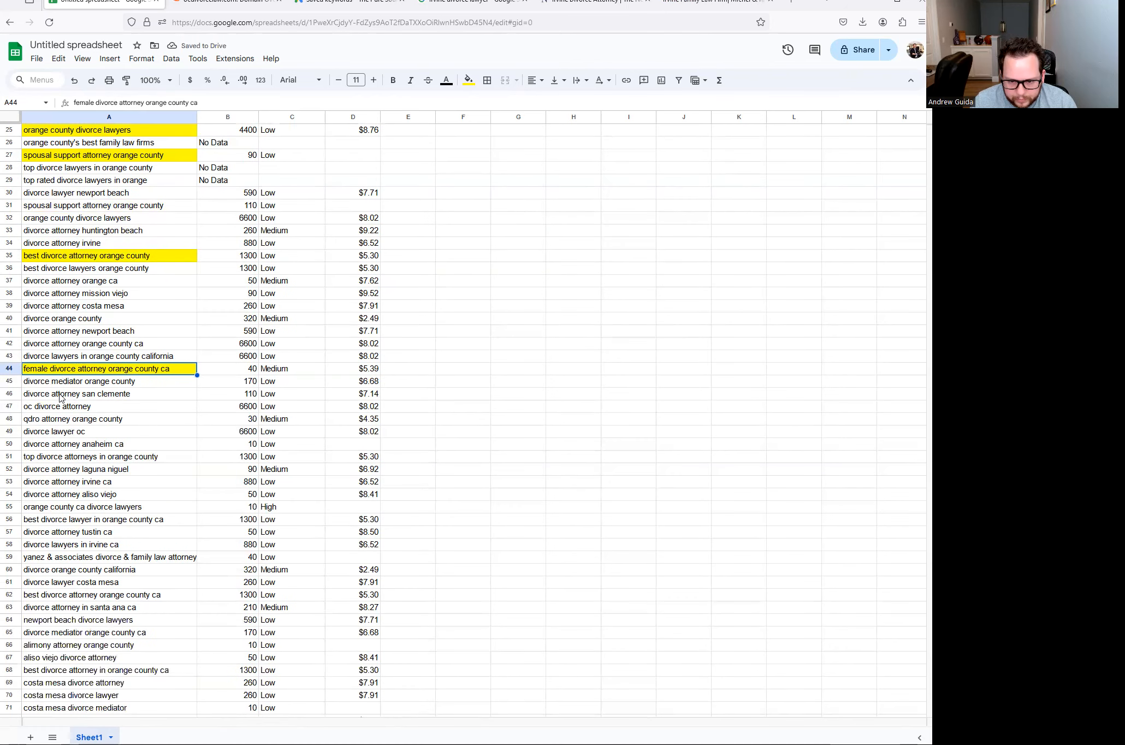
scroll(66, 411, down, 2)
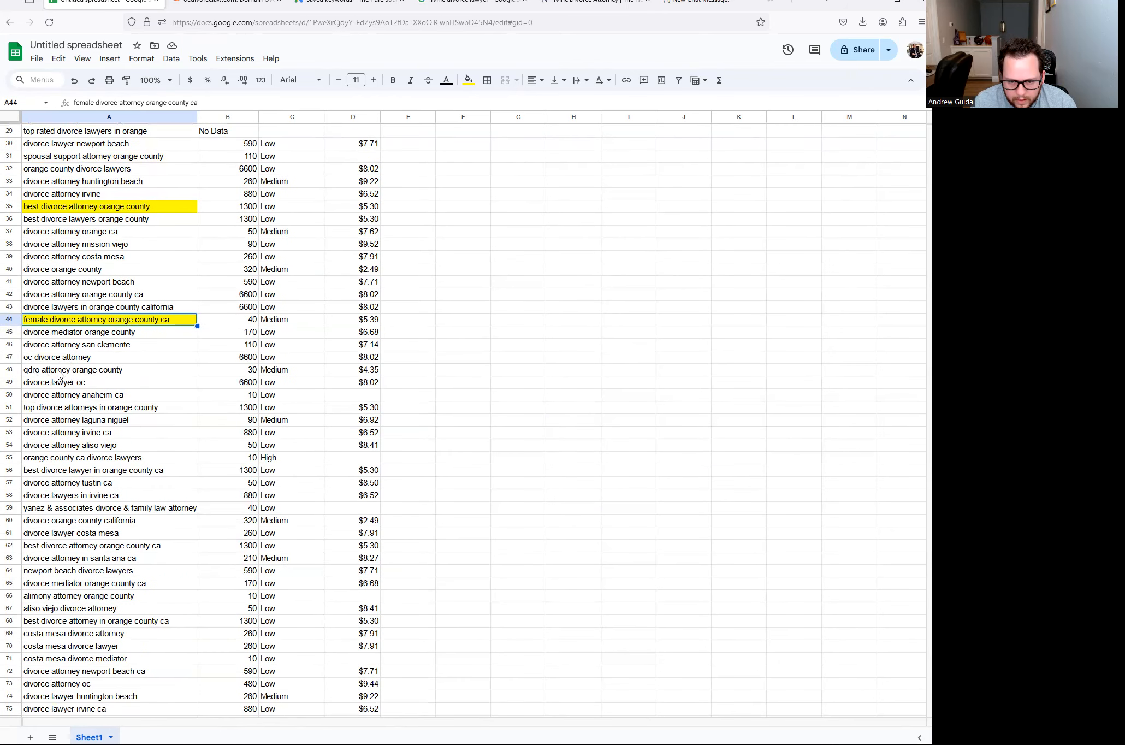
click(55, 408)
scroll(71, 409, up, 6)
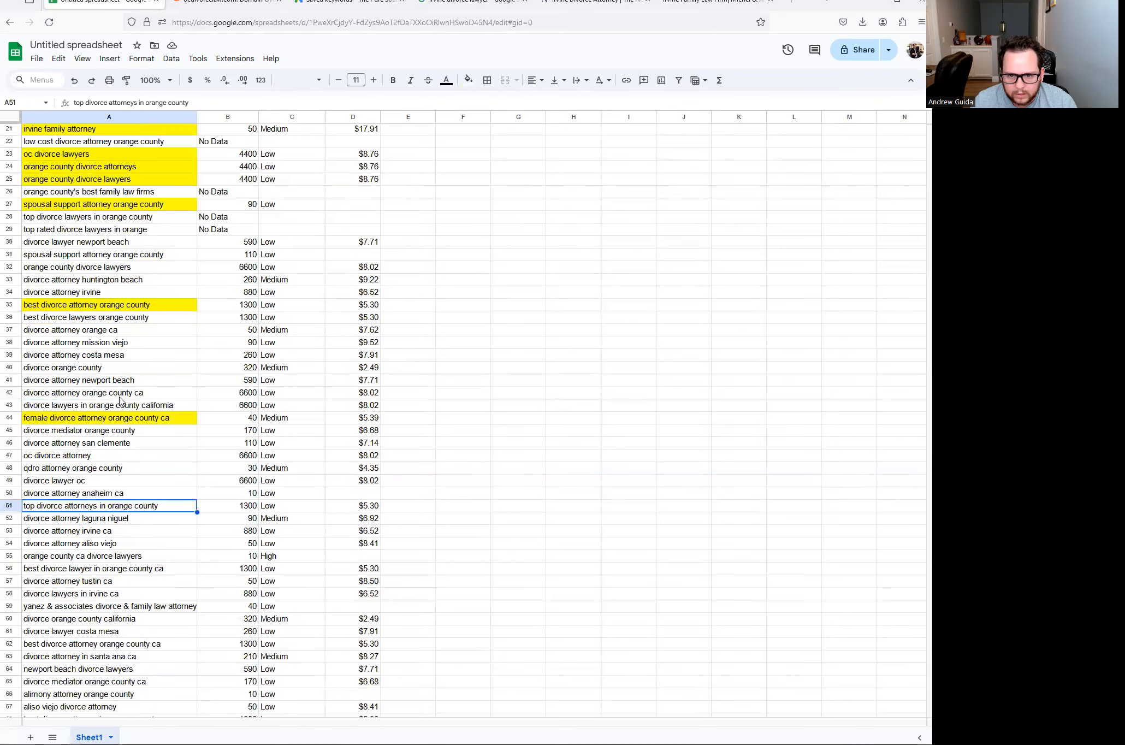
scroll(53, 273, up, 4)
scroll(54, 295, down, 10)
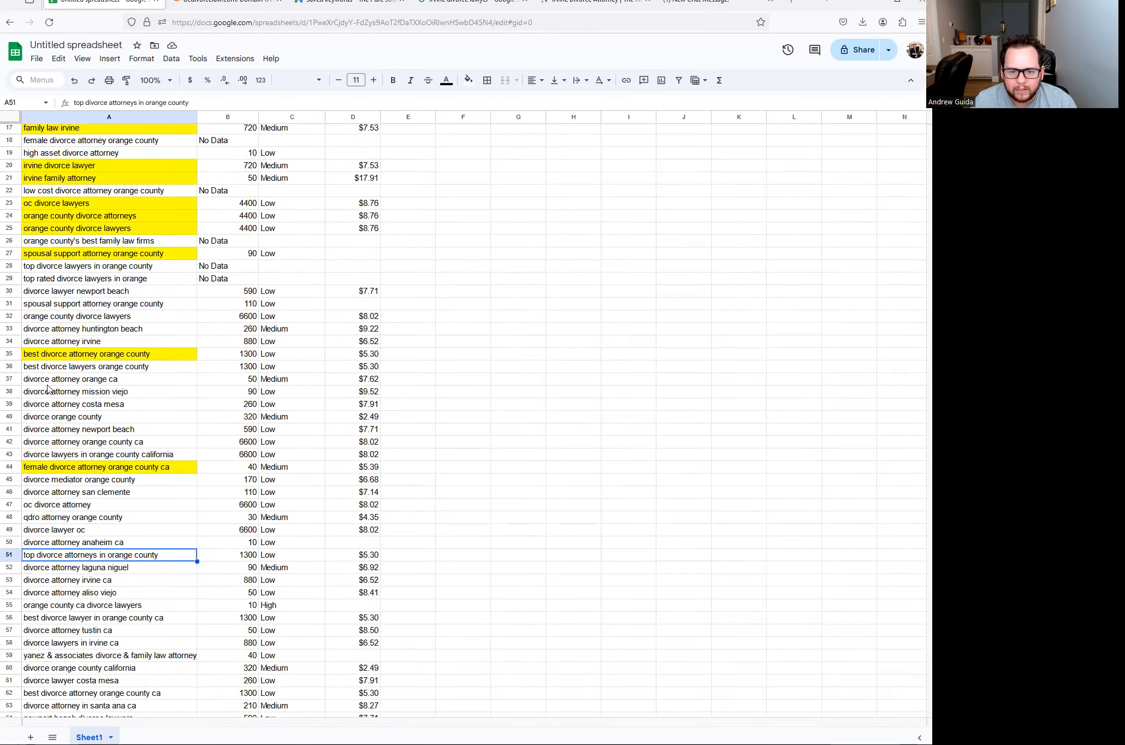
- Highlight top divorce attorneys in orange county (A51) and best divorce lawyer in orange county ca (A56) yellow
click(468, 80)
click(508, 133)
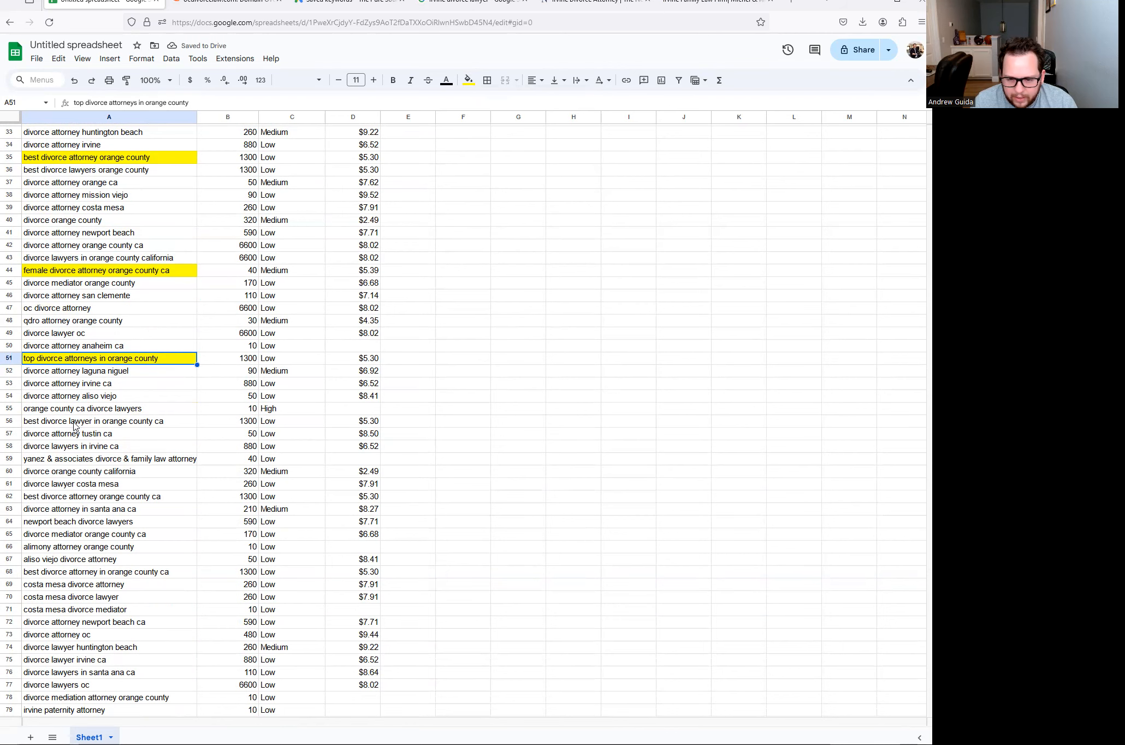
click(65, 425)
scroll(88, 411, up, 8)
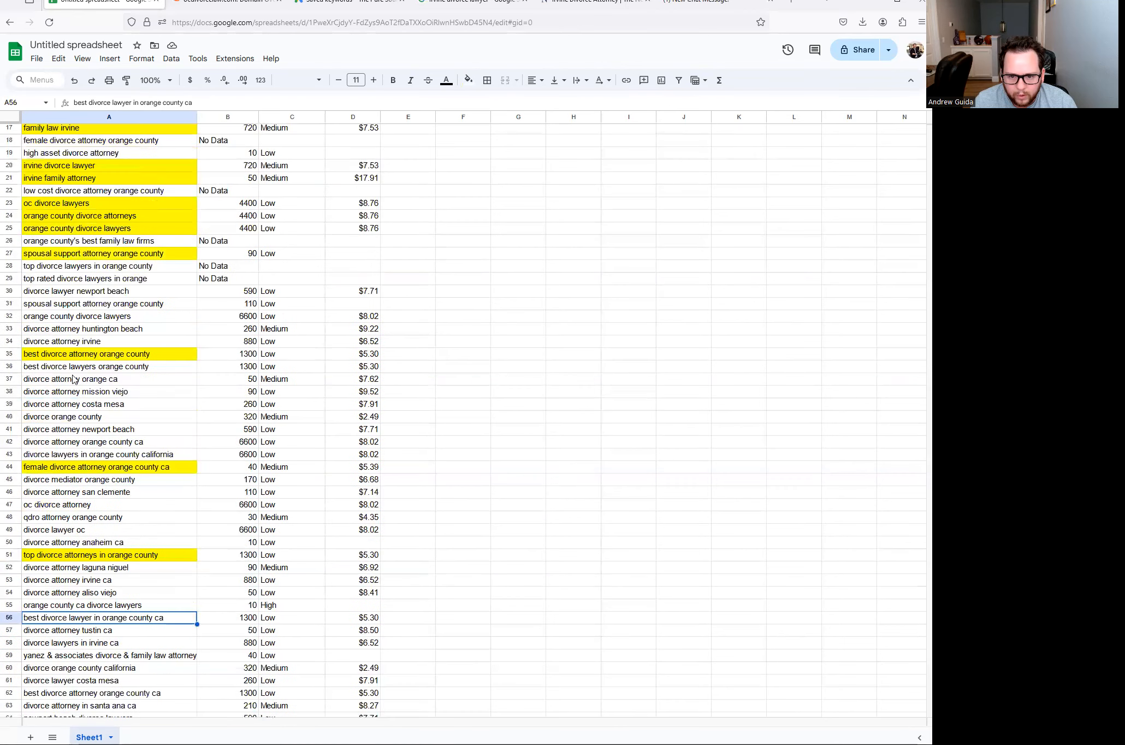
scroll(60, 363, down, 7)
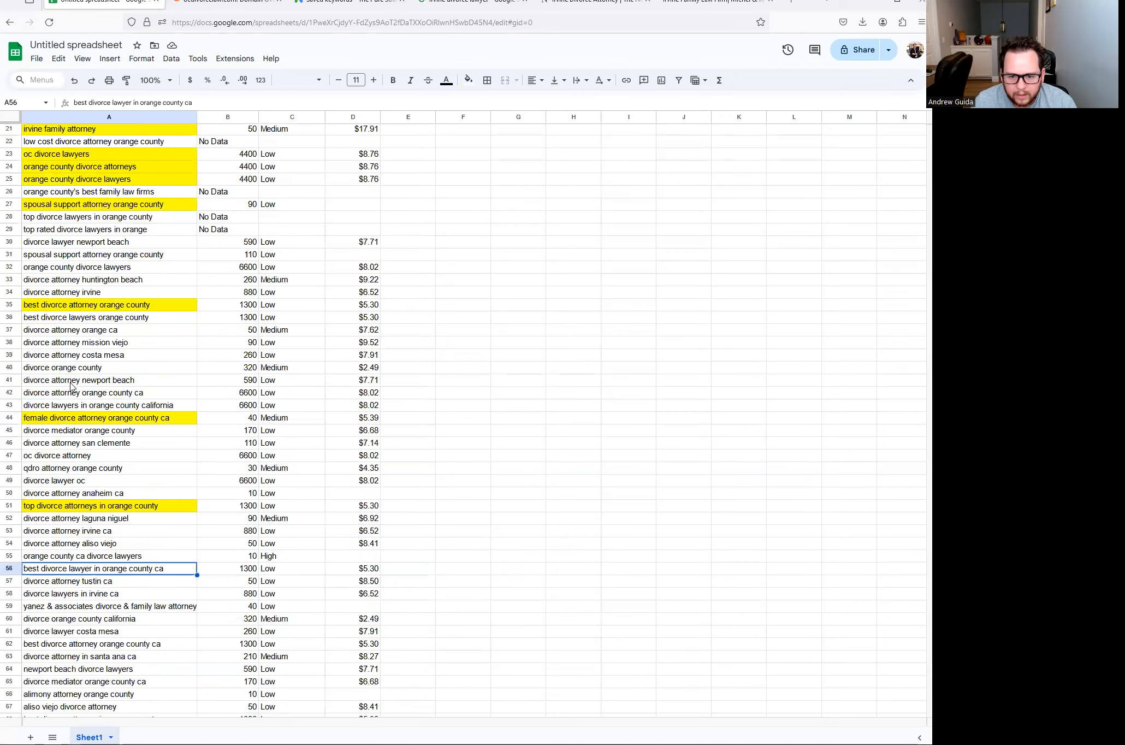
click(468, 80)
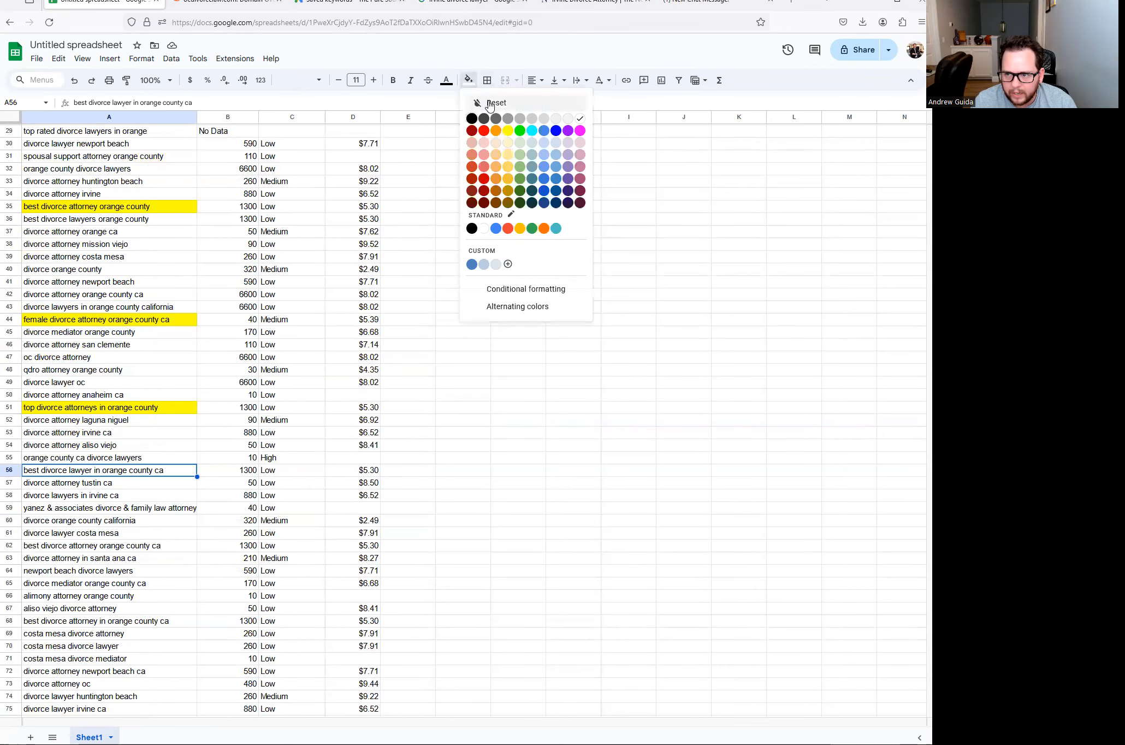
click(509, 136)
scroll(120, 464, down, 1)
scroll(60, 465, down, 3)
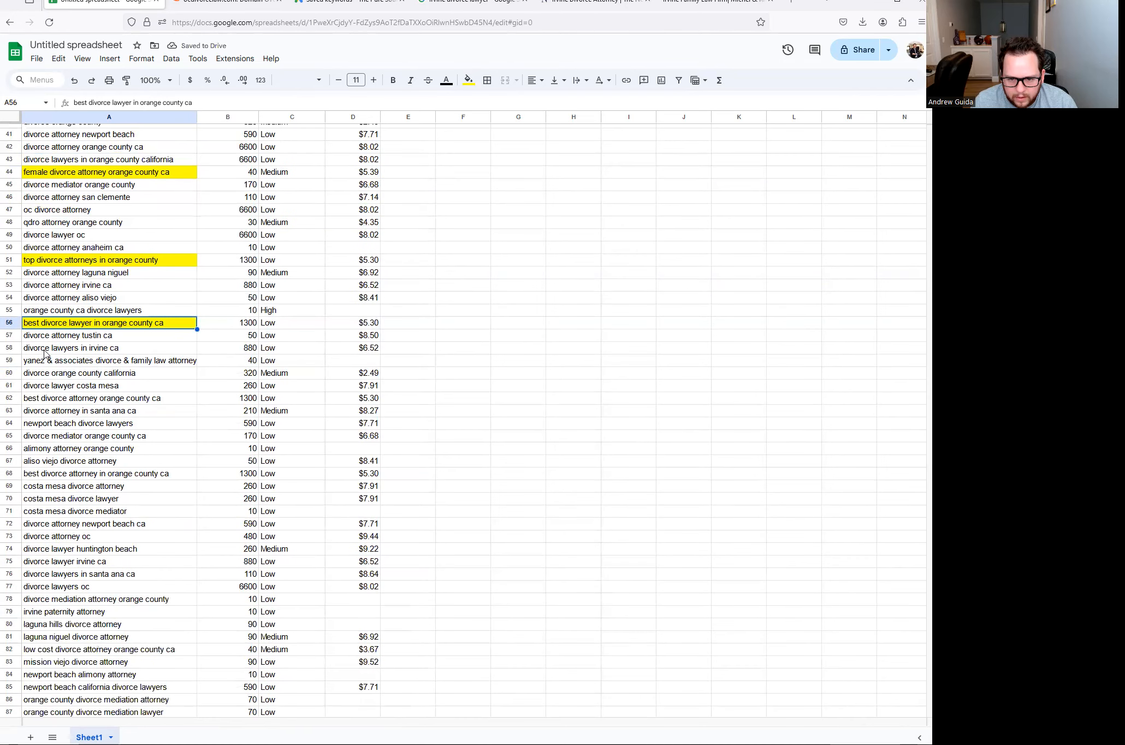
scroll(64, 399, down, 1)
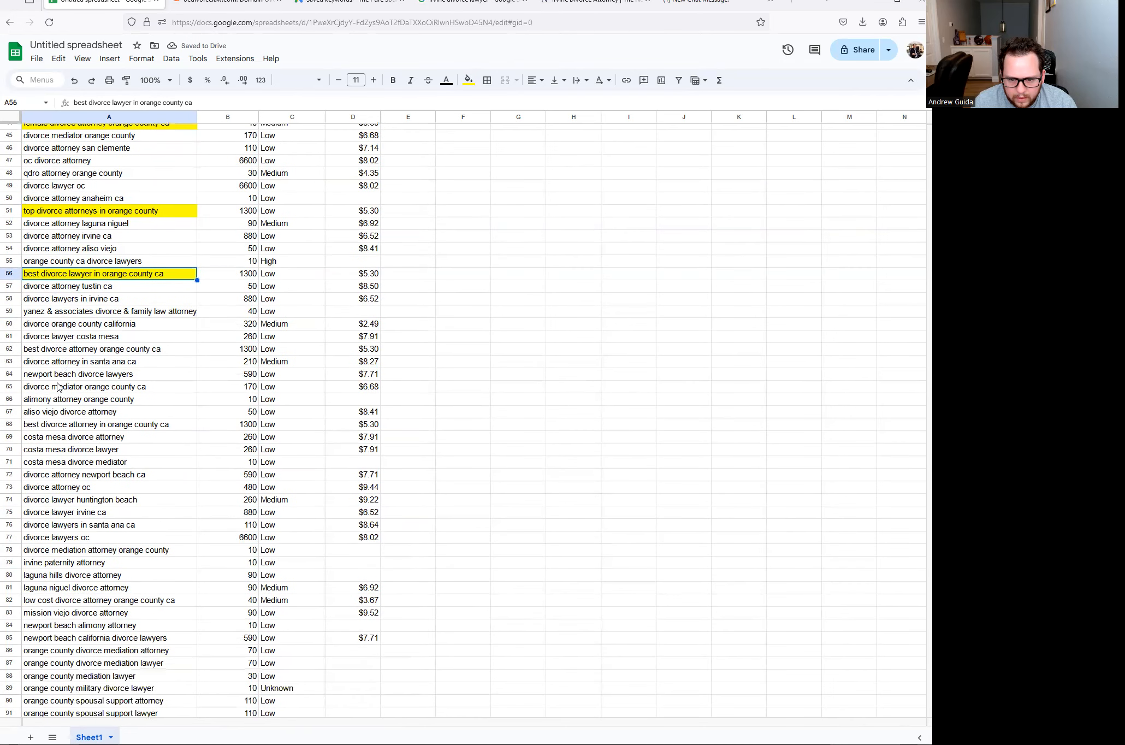
scroll(75, 401, down, 1)
scroll(63, 380, down, 2)
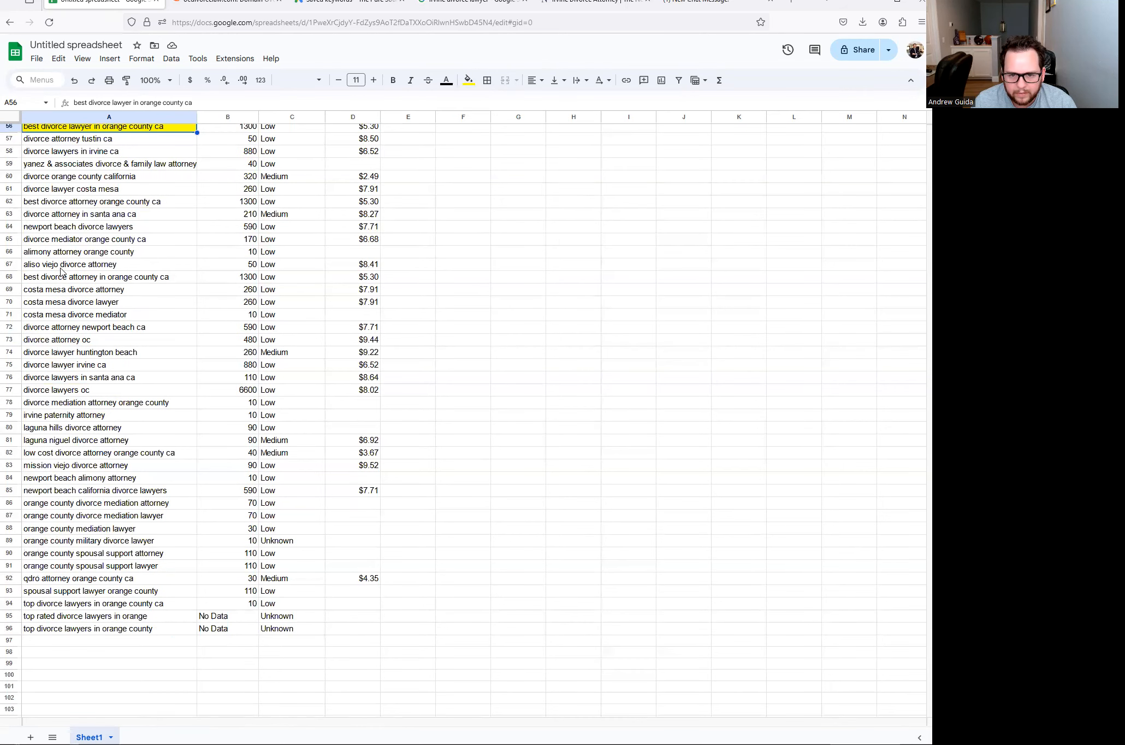
- Compare the spousal support lawyer and attorney volumes, then fill orange county spousal support lawyer yellow
scroll(57, 309, down, 3)
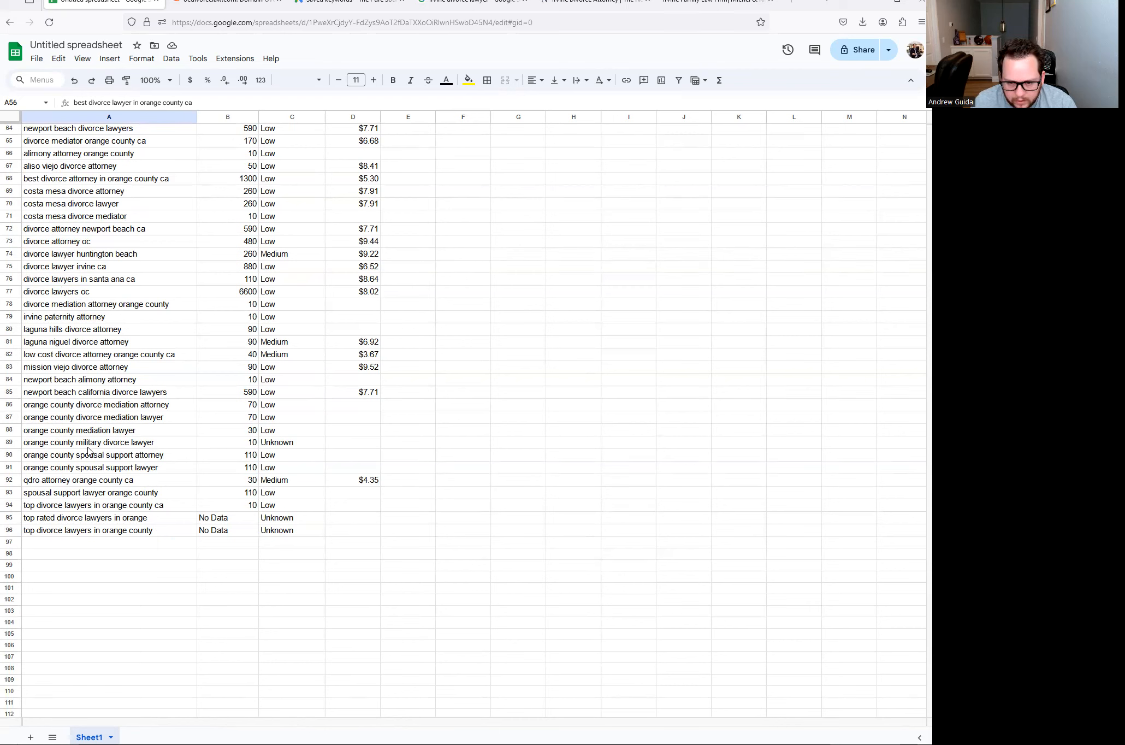
click(108, 471)
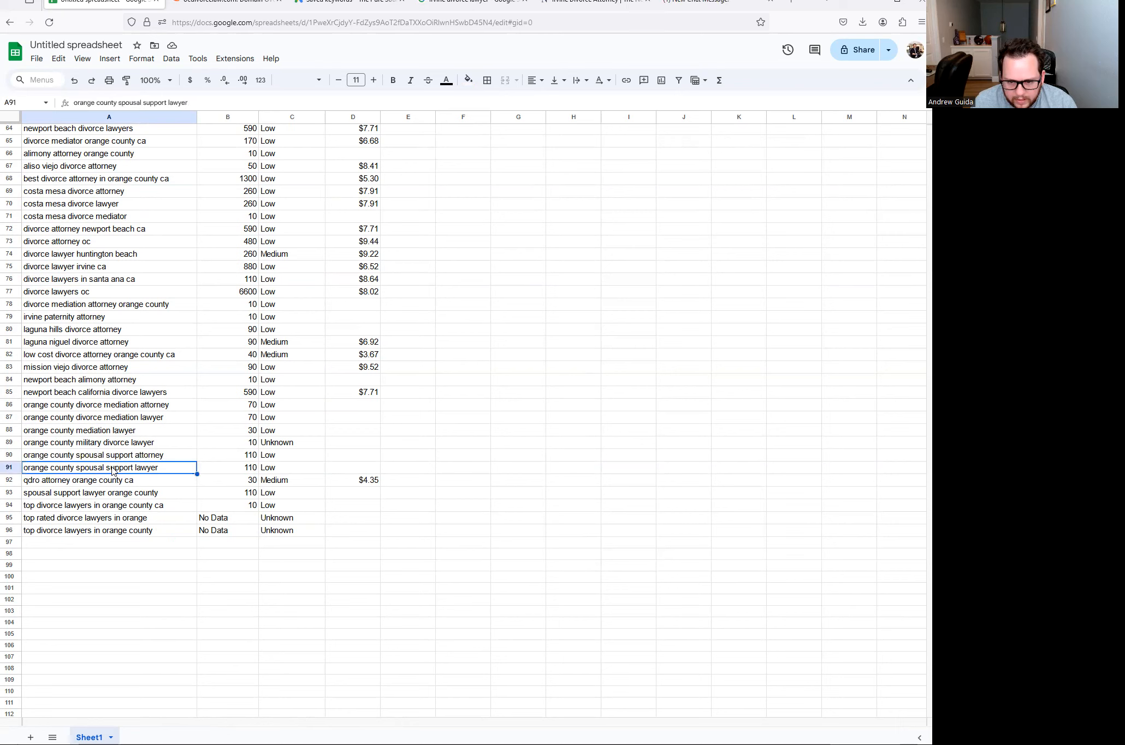
click(143, 456)
click(150, 471)
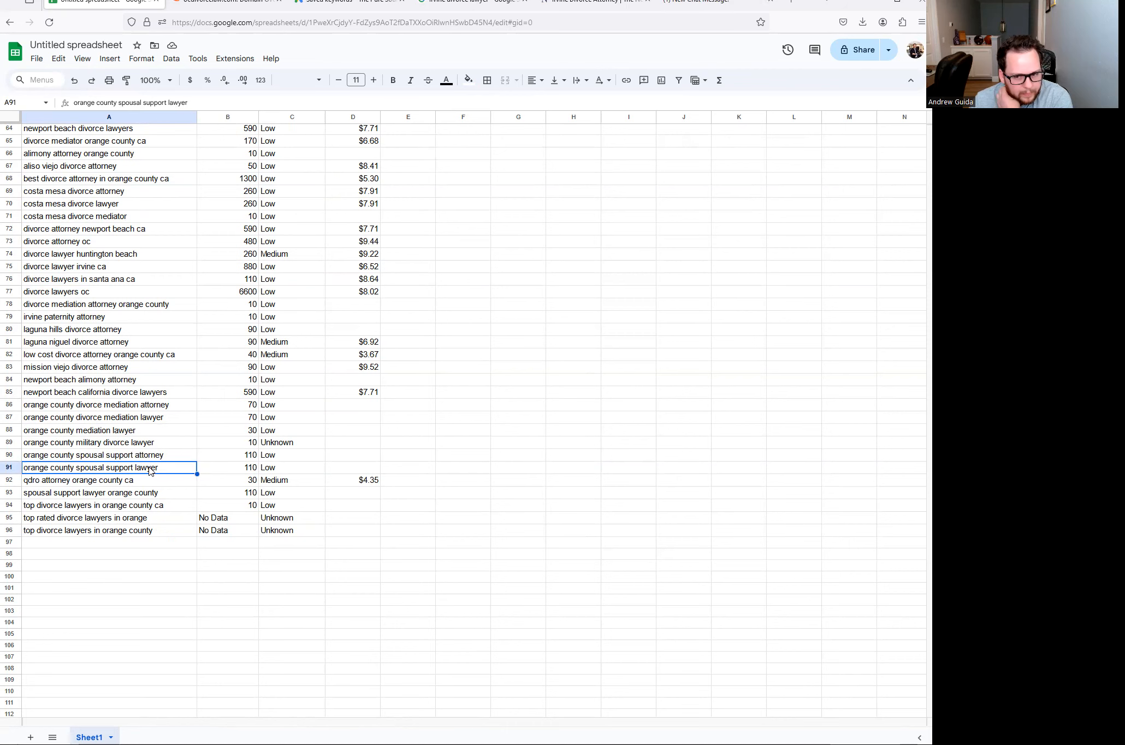
click(246, 471)
click(245, 454)
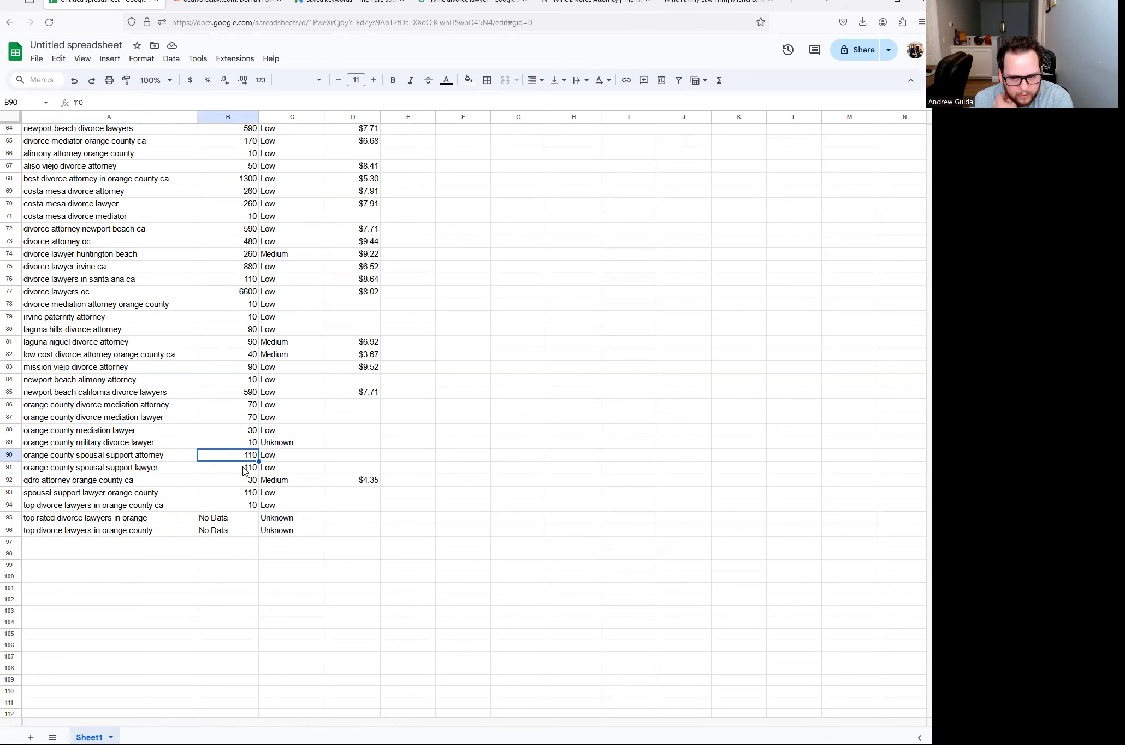
click(236, 468)
click(172, 465)
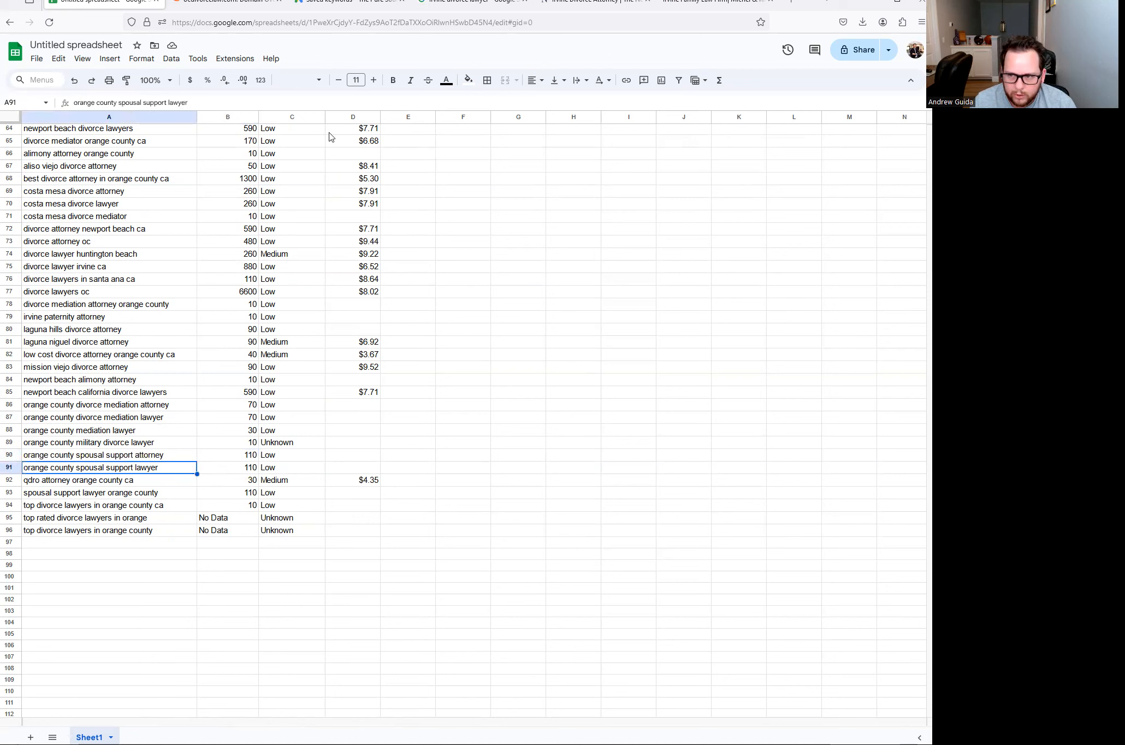
click(469, 80)
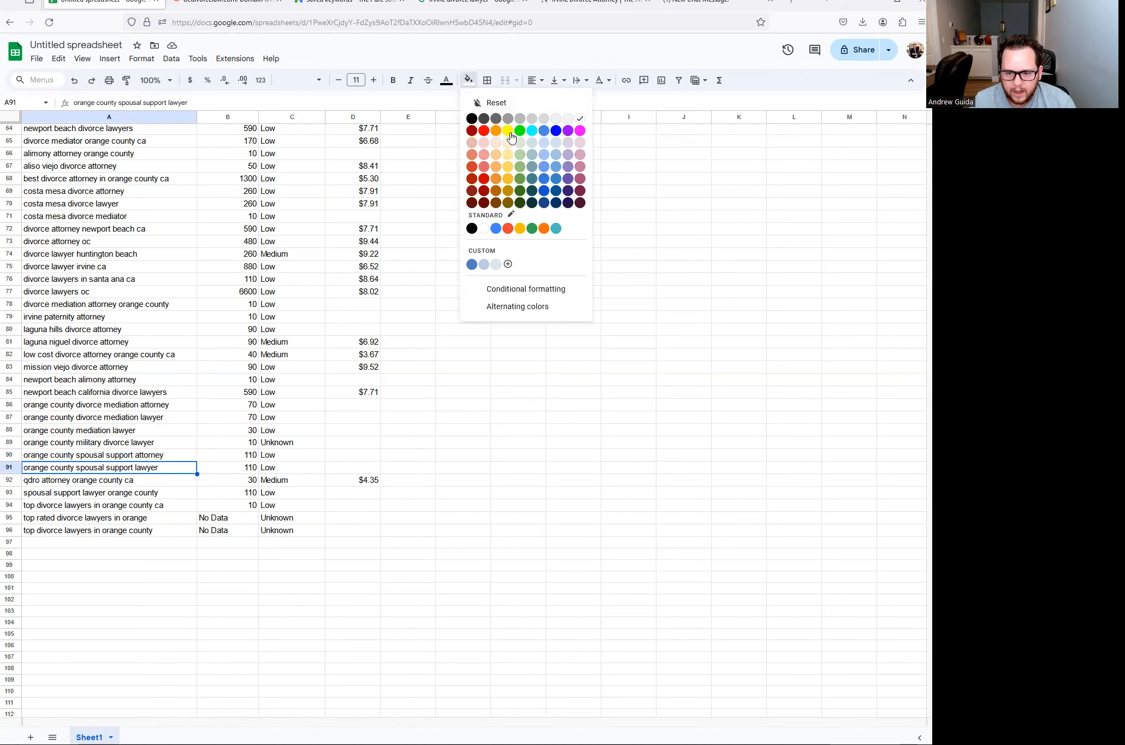
click(507, 131)
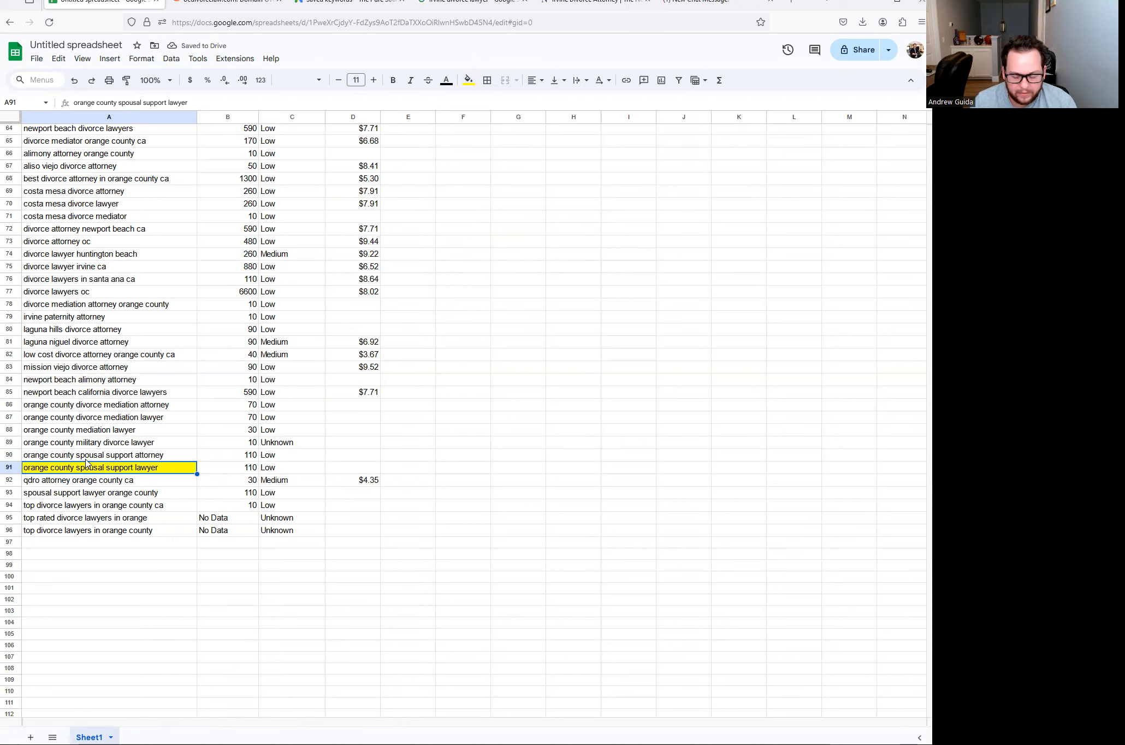
- Review the neighbouring keyword and the keywords already highlighted yellow higher up the list
click(110, 455)
click(112, 466)
click(110, 456)
click(117, 467)
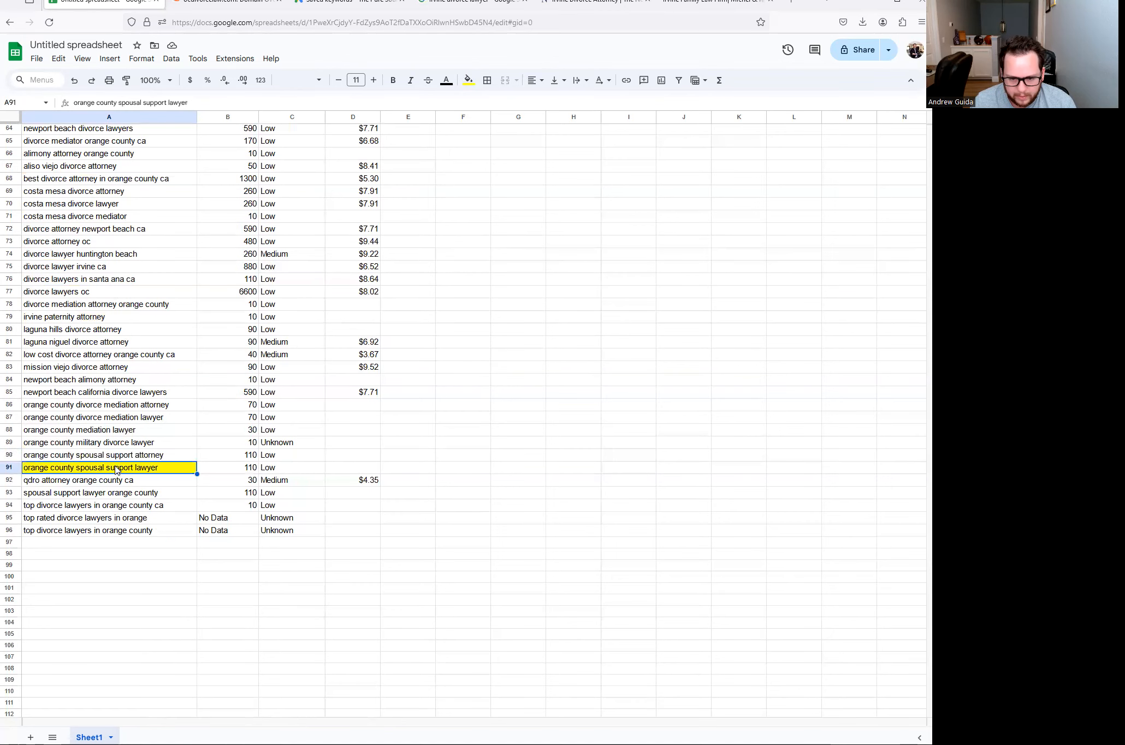
scroll(82, 470, up, 5)
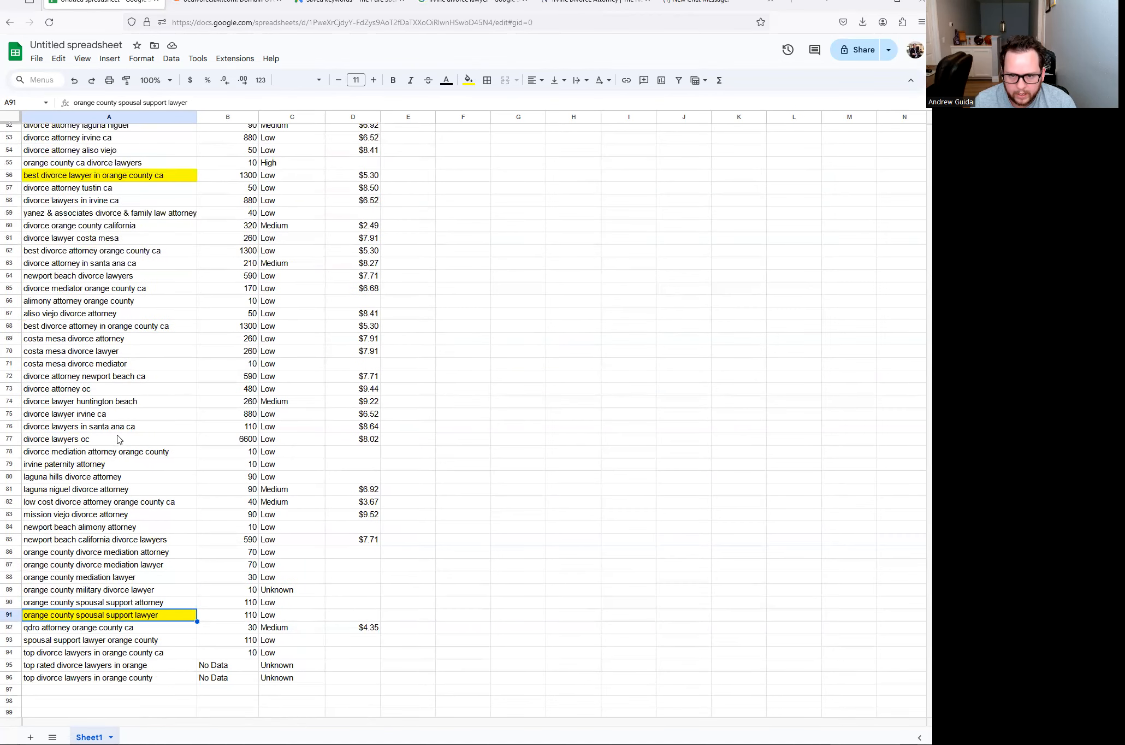
click(97, 325)
click(103, 261)
scroll(121, 208, up, 2)
click(131, 272)
click(123, 160)
scroll(147, 231, up, 2)
scroll(148, 232, up, 8)
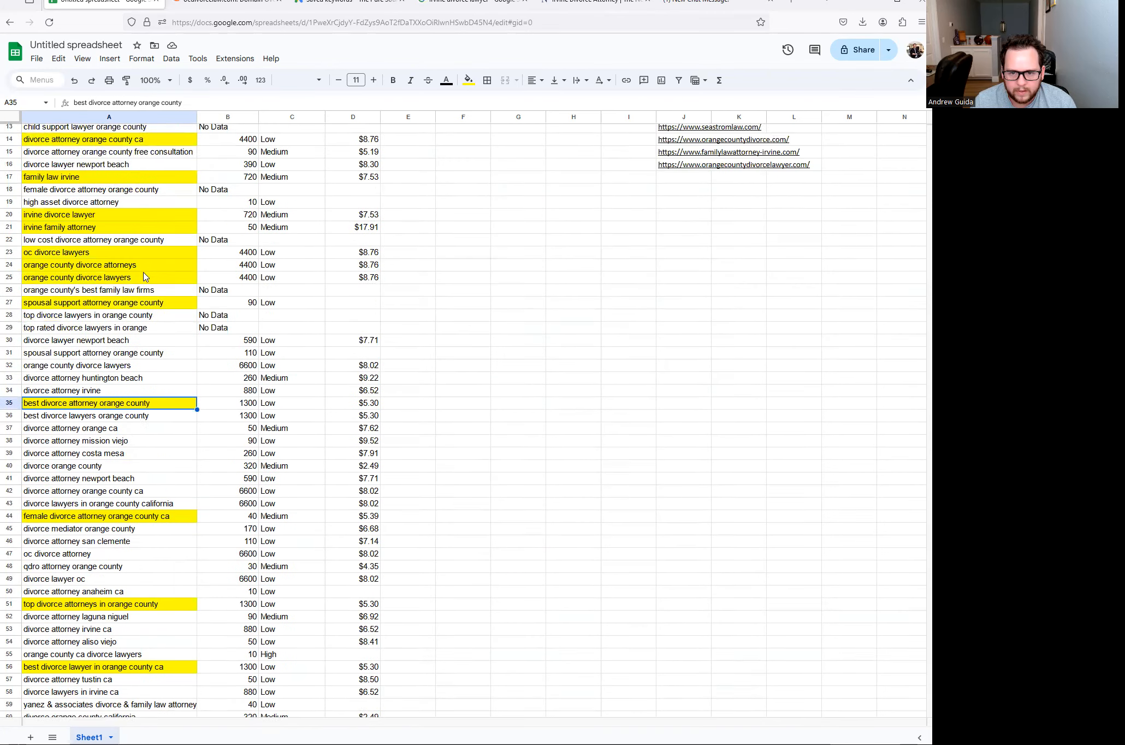
click(111, 424)
click(107, 403)
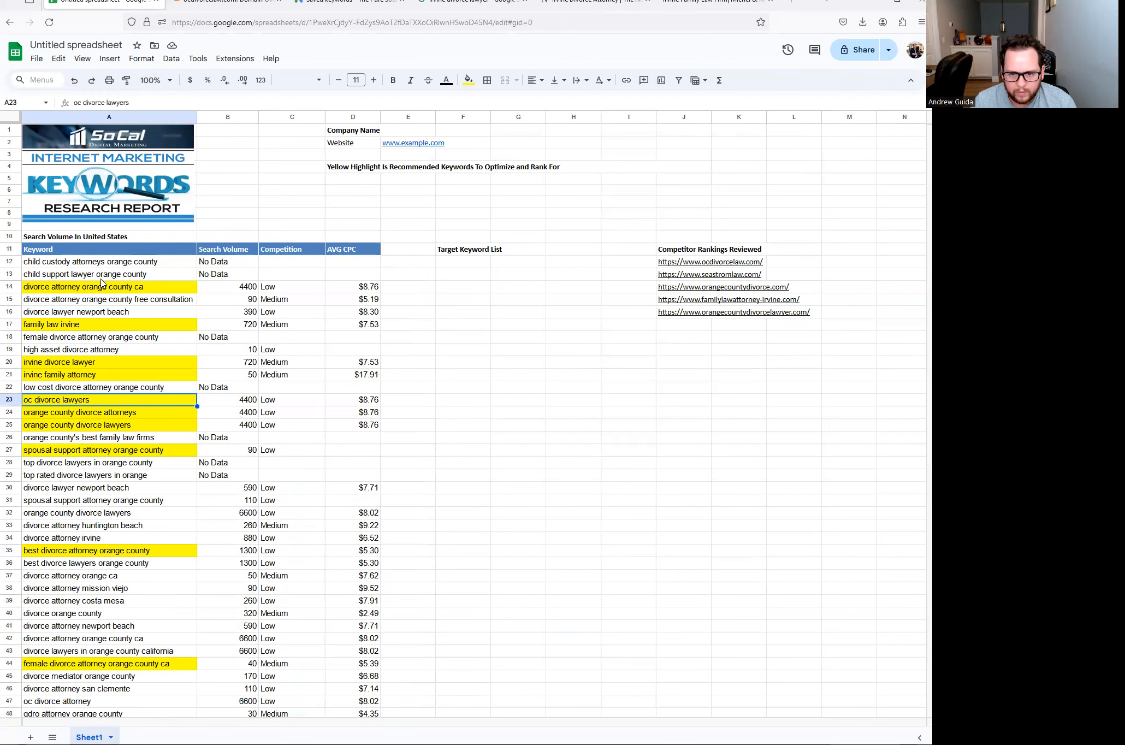
- Select the keyword orange county divorce mediation lawyer
scroll(93, 398, down, 18)
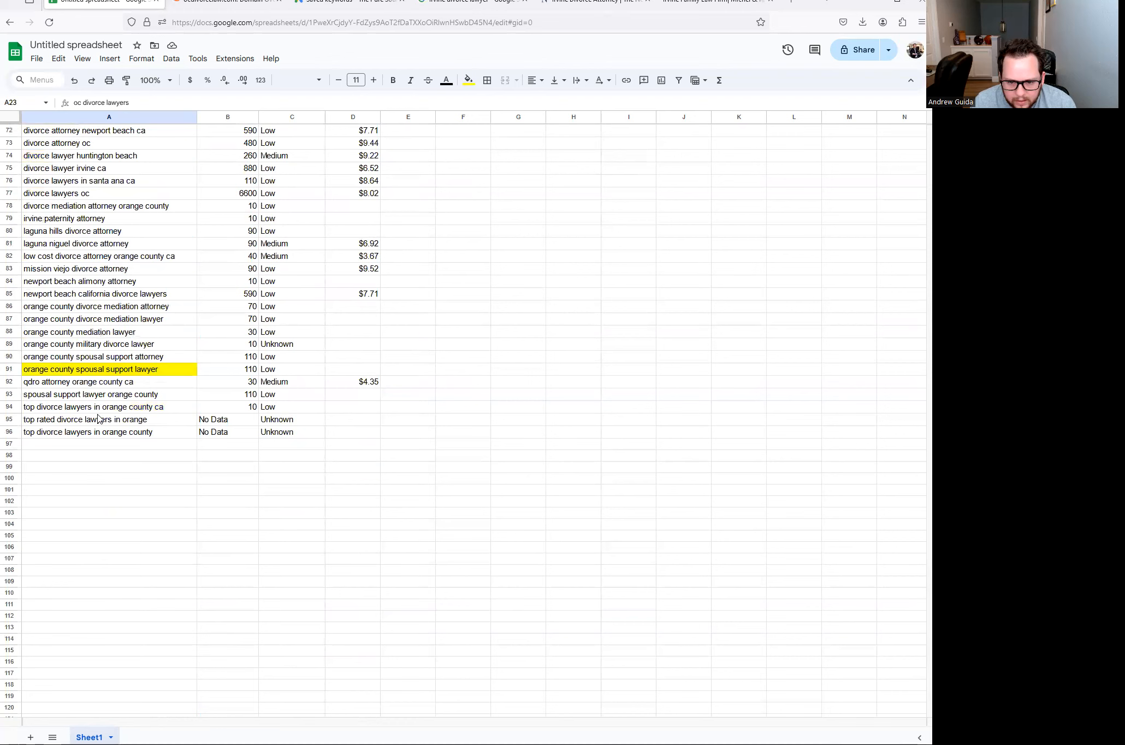
click(74, 332)
click(89, 321)
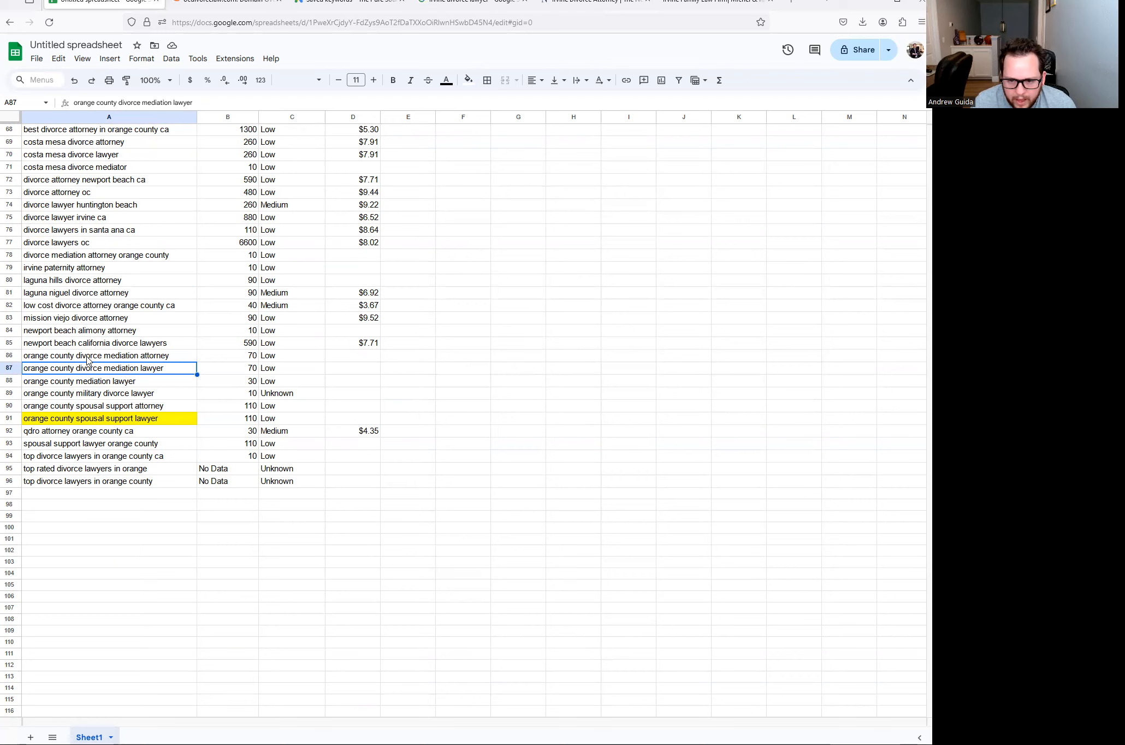
- Fill orange county divorce mediation lawyer yellow
click(468, 80)
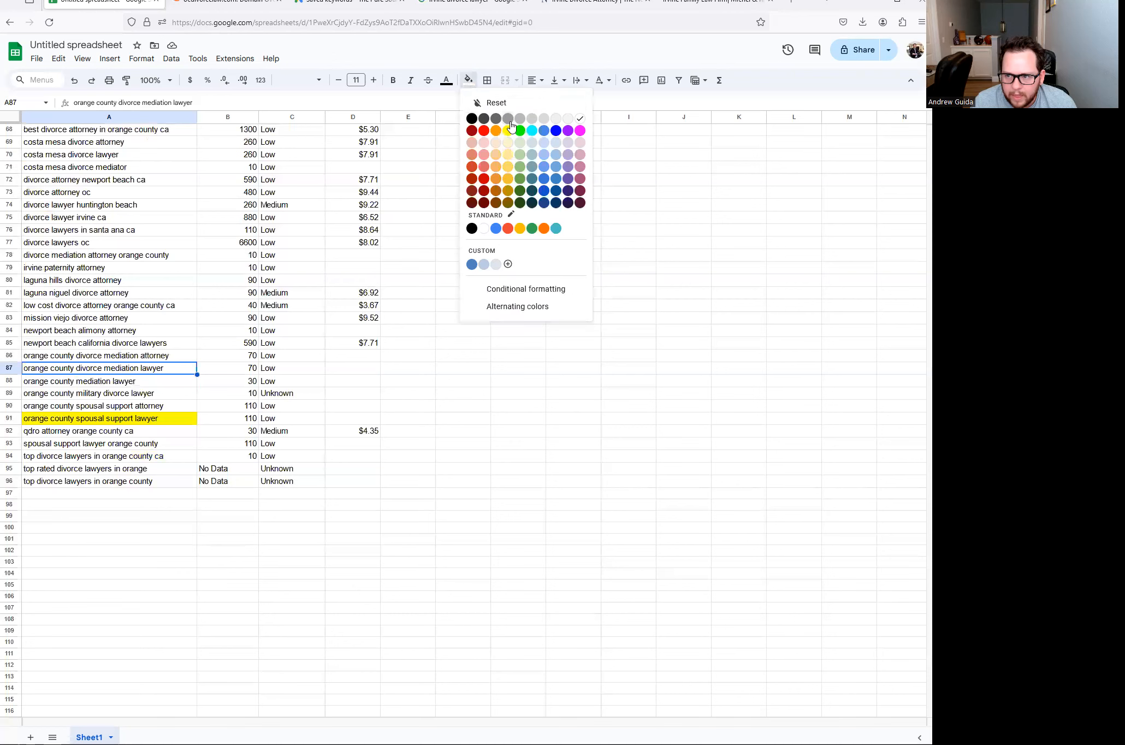
click(508, 131)
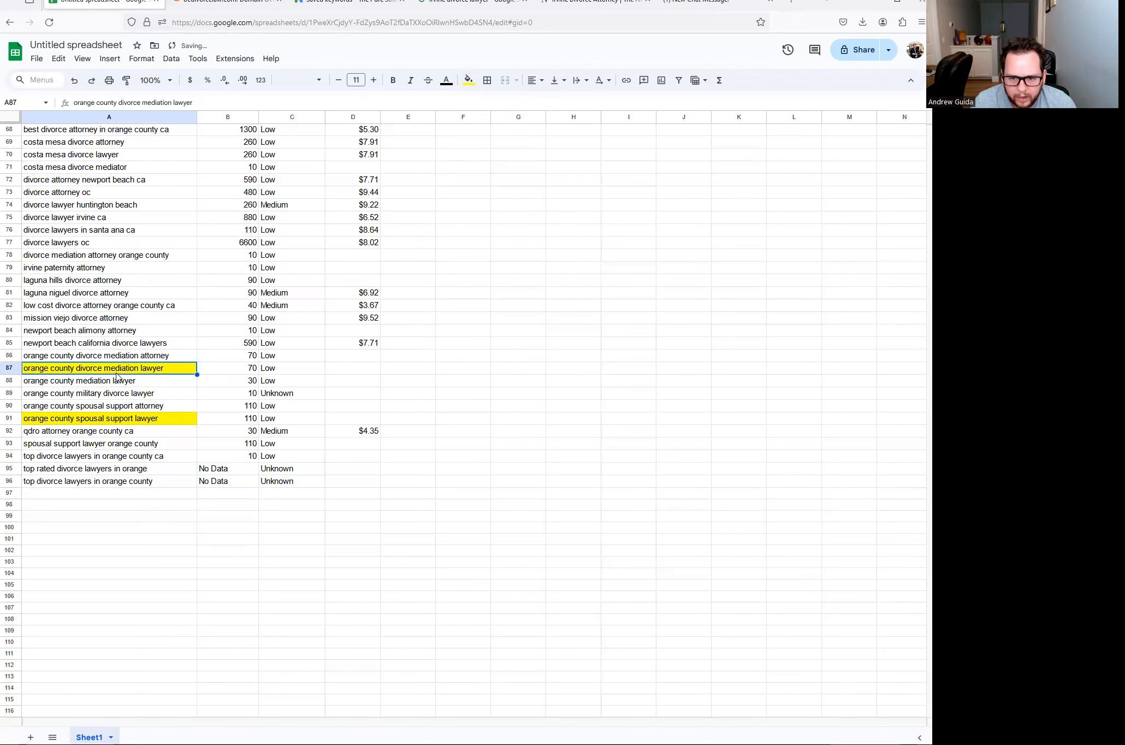
scroll(100, 356, up, 2)
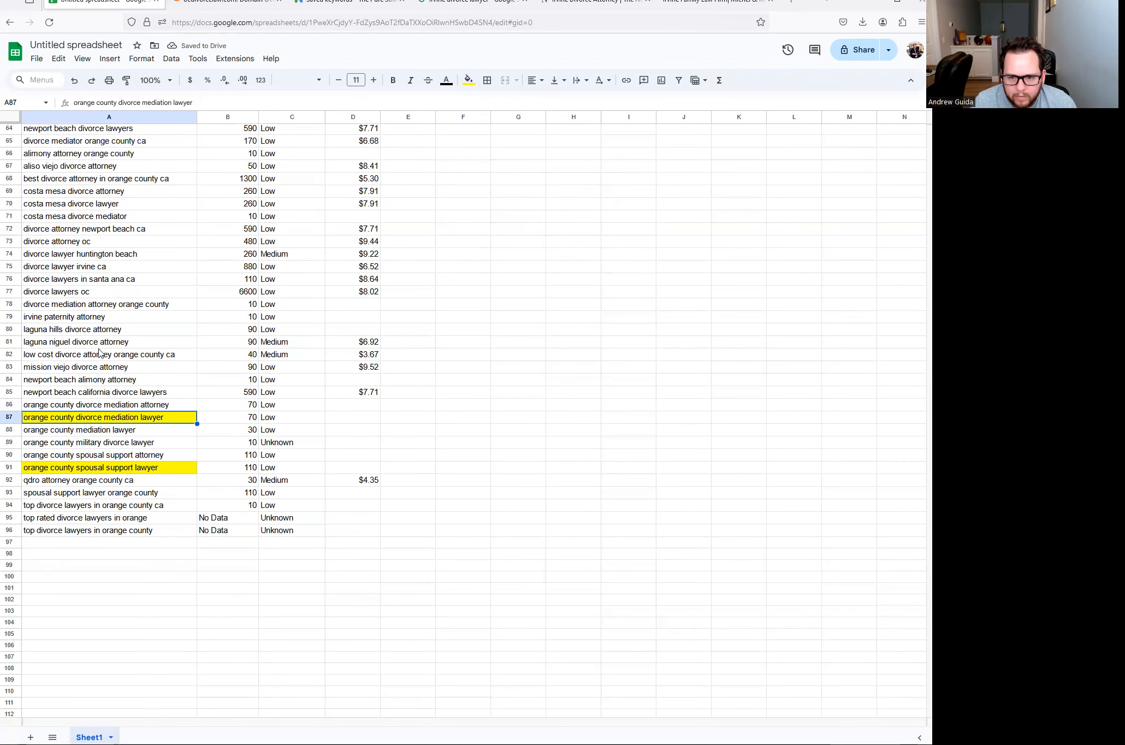
click(39, 356)
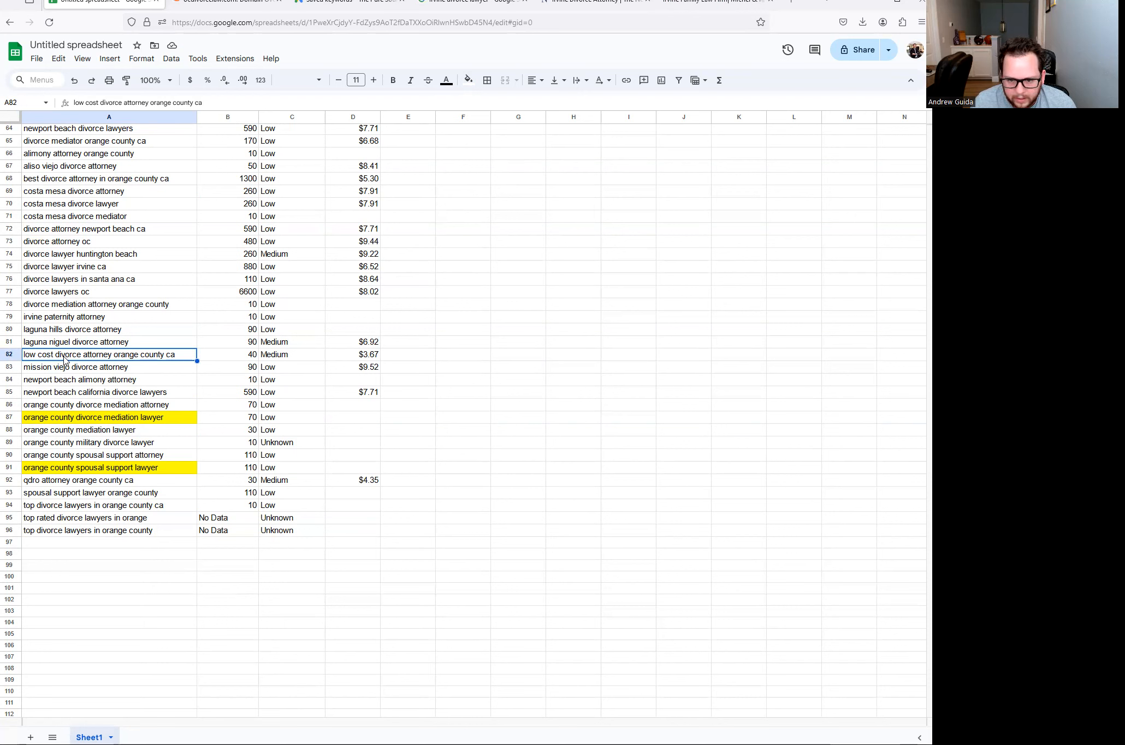
- Compare divorce attorney oc with divorce lawyers oc, noting the 6600 search volume
scroll(83, 348, up, 2)
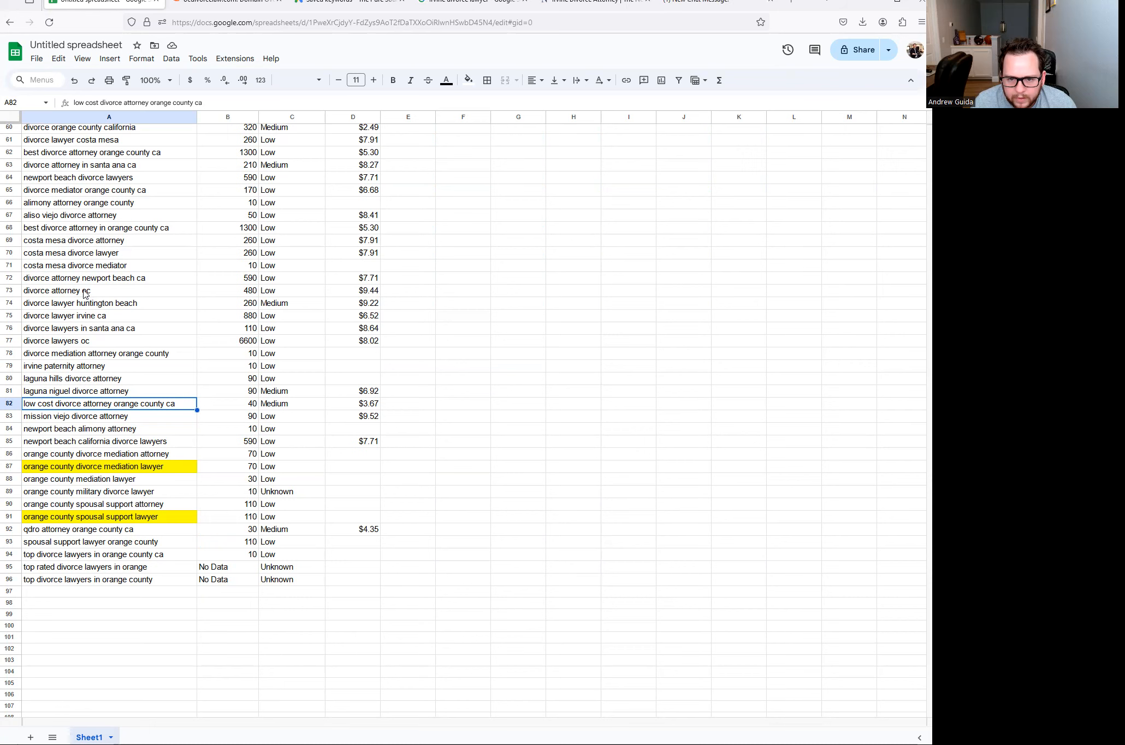
scroll(86, 294, up, 2)
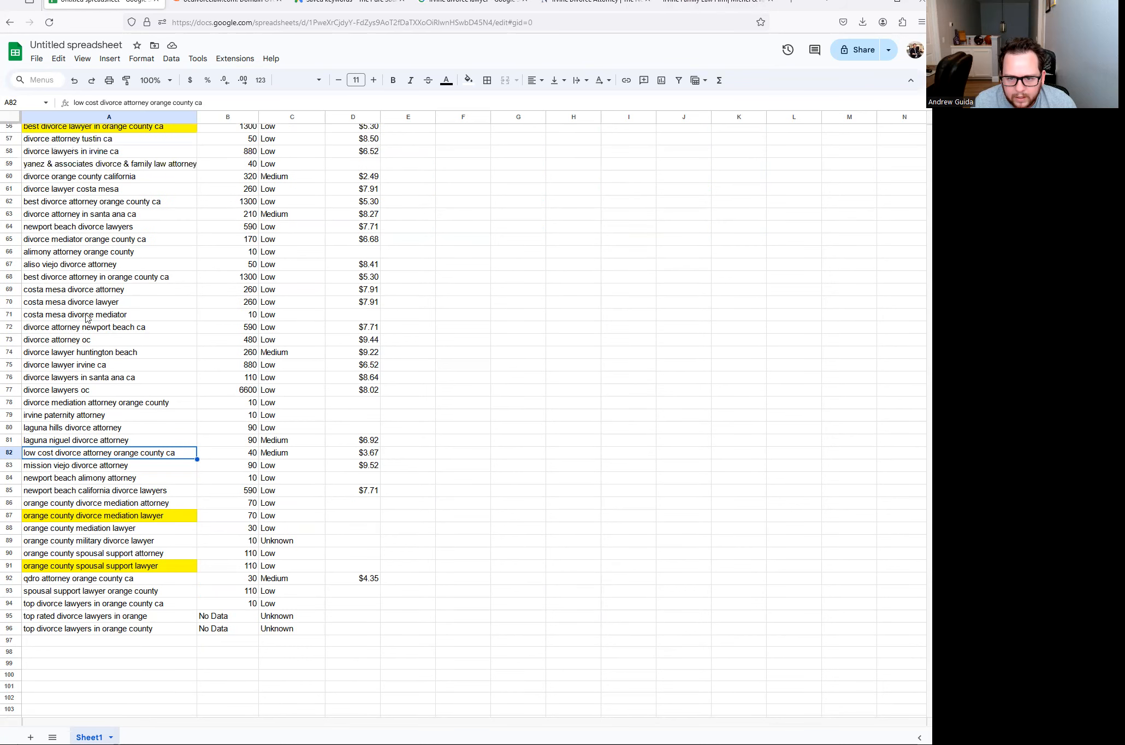
click(93, 342)
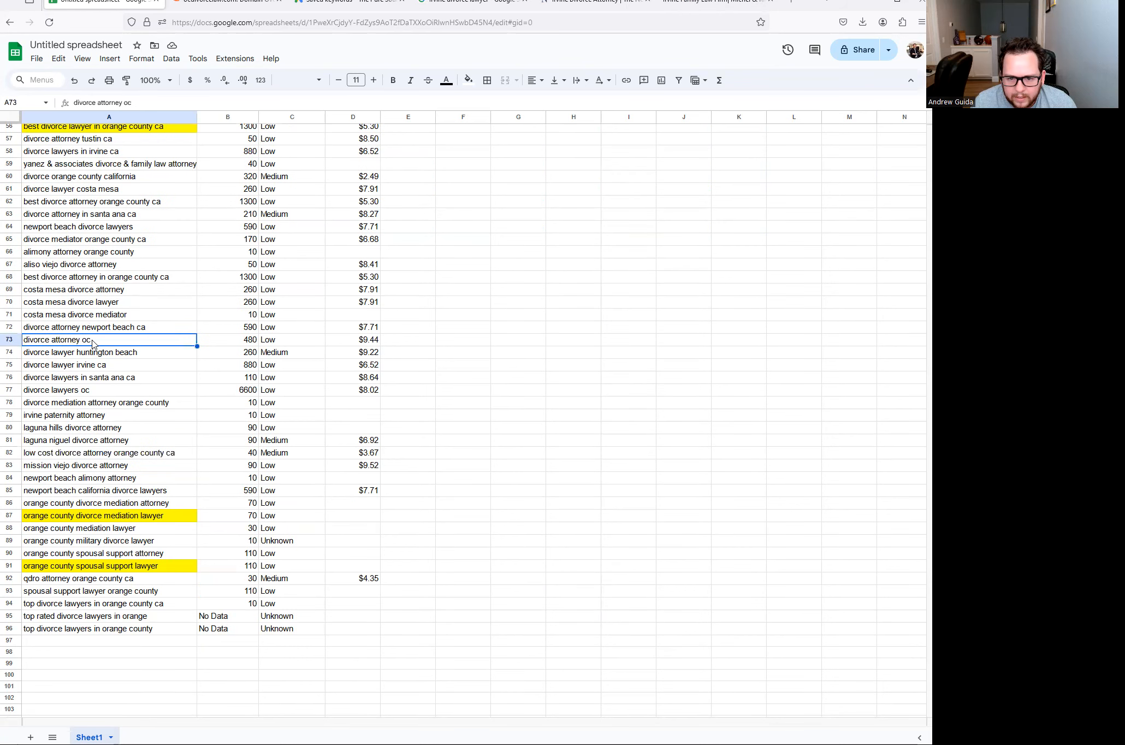
click(89, 393)
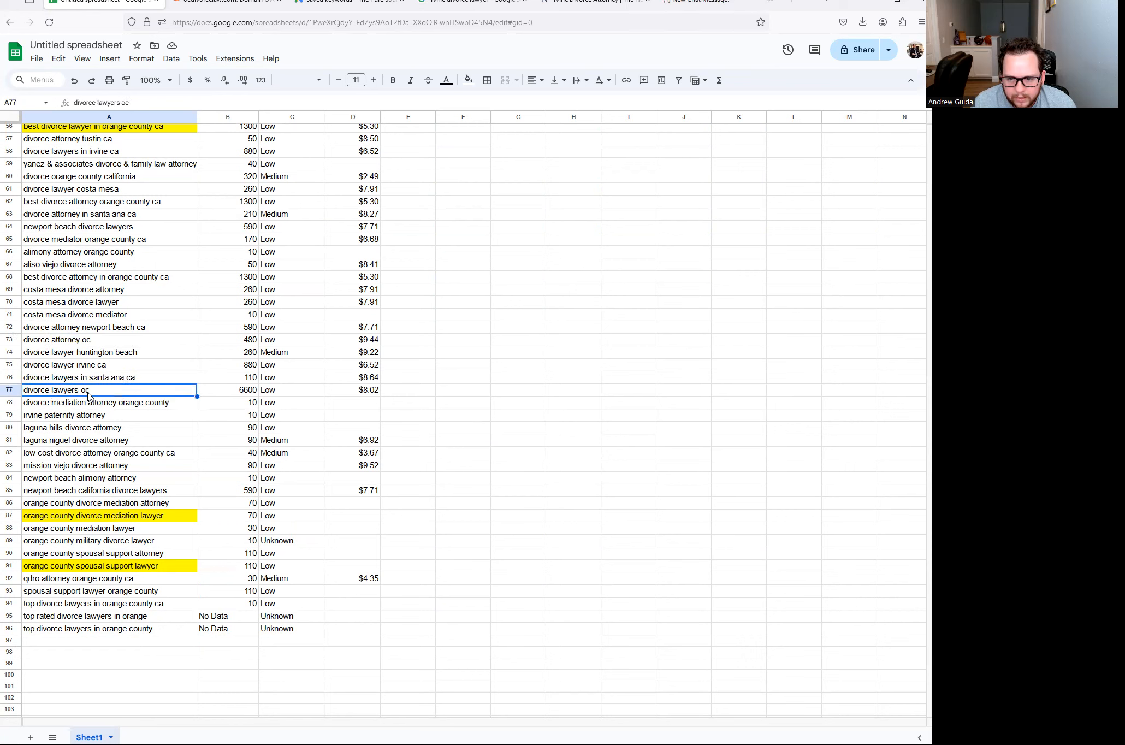
click(87, 345)
click(94, 393)
click(154, 343)
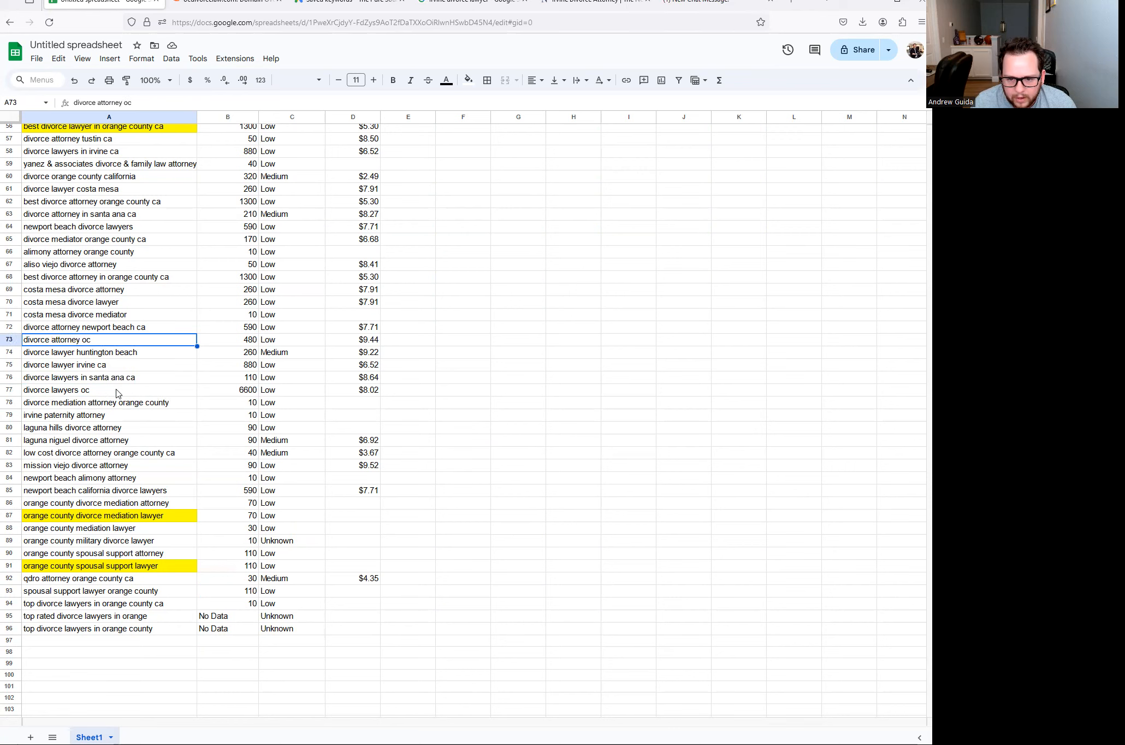
click(61, 395)
click(65, 342)
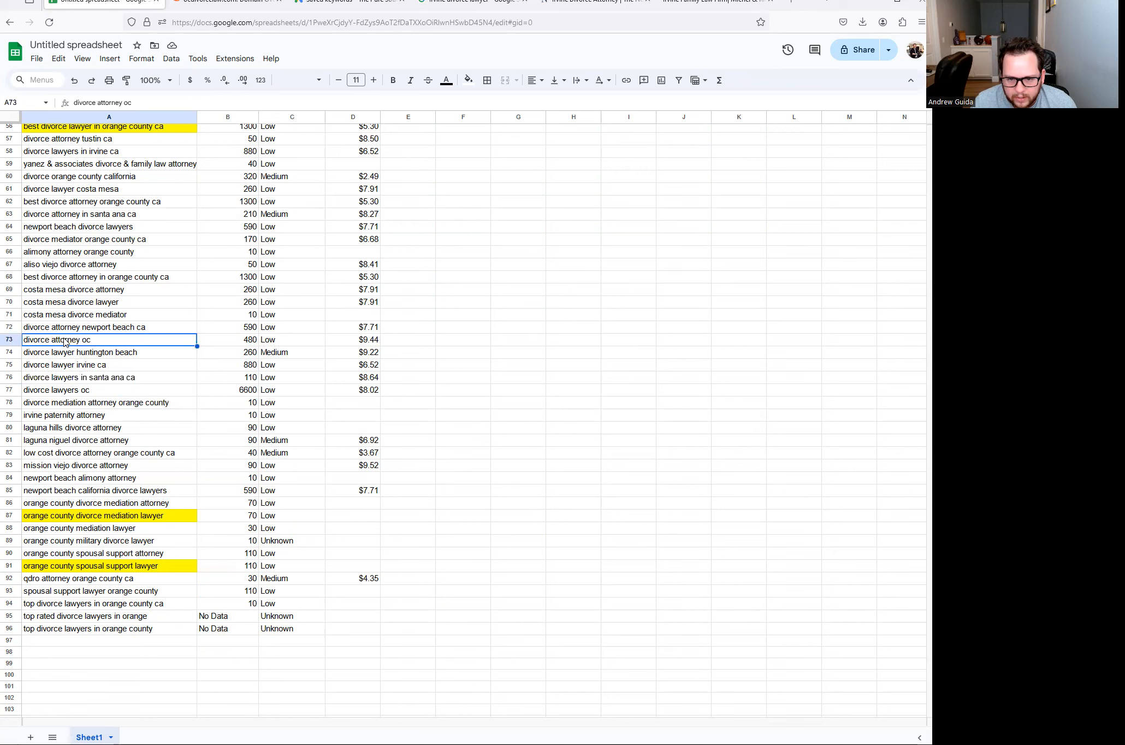
click(243, 343)
click(240, 392)
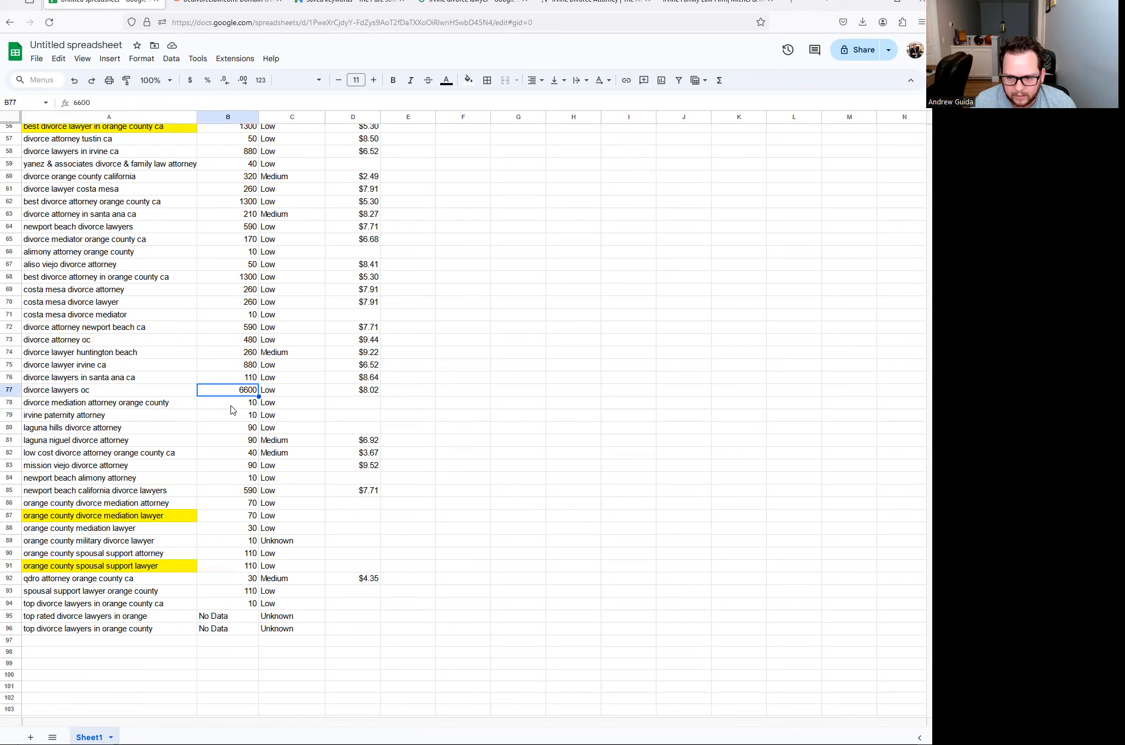
- Fill the divorce lawyers oc cell in A77 yellow
click(106, 394)
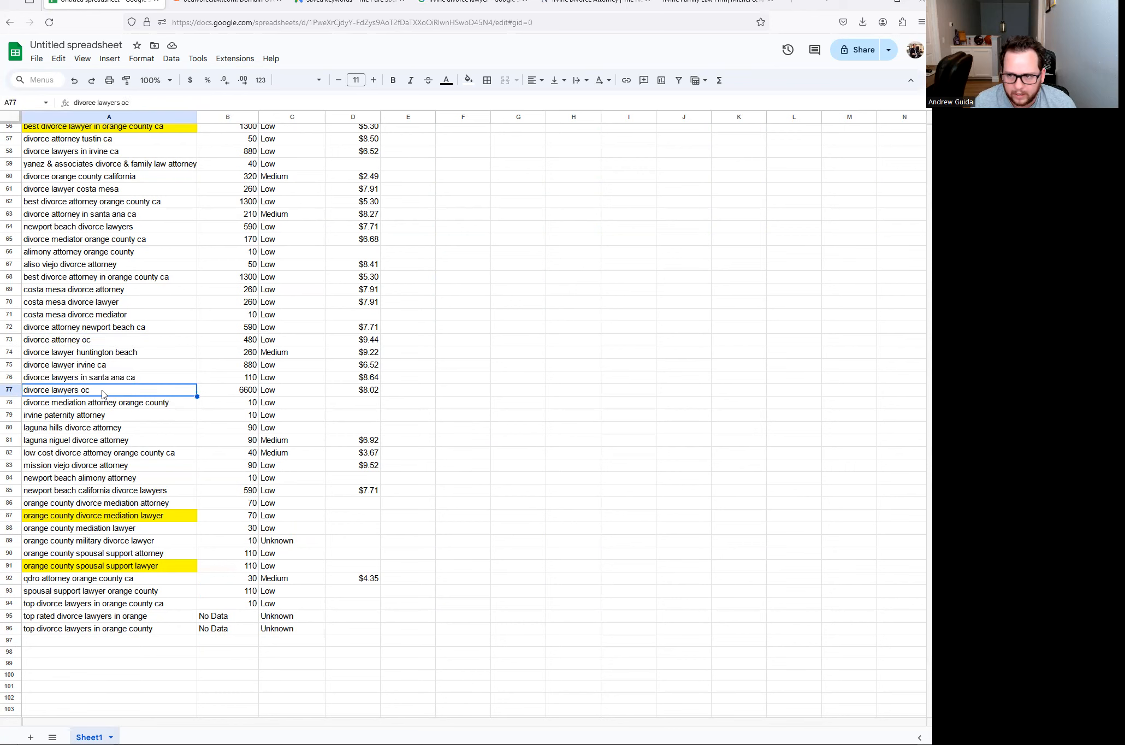
click(468, 82)
click(503, 131)
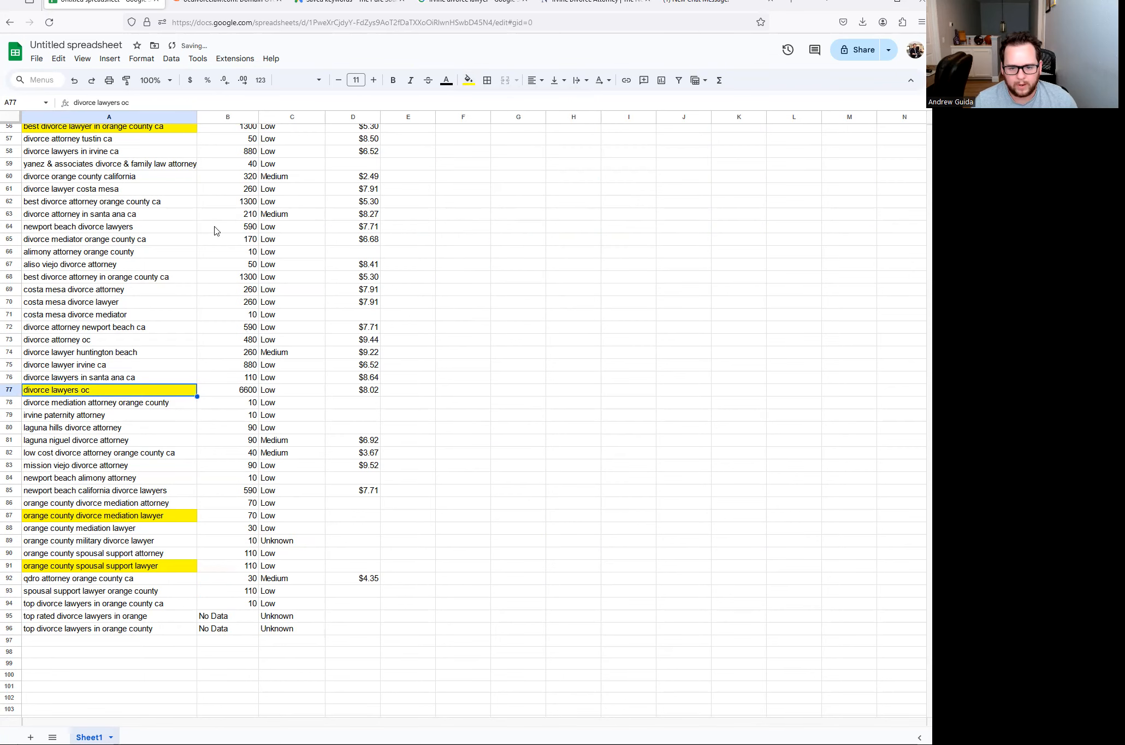
scroll(169, 240, up, 10)
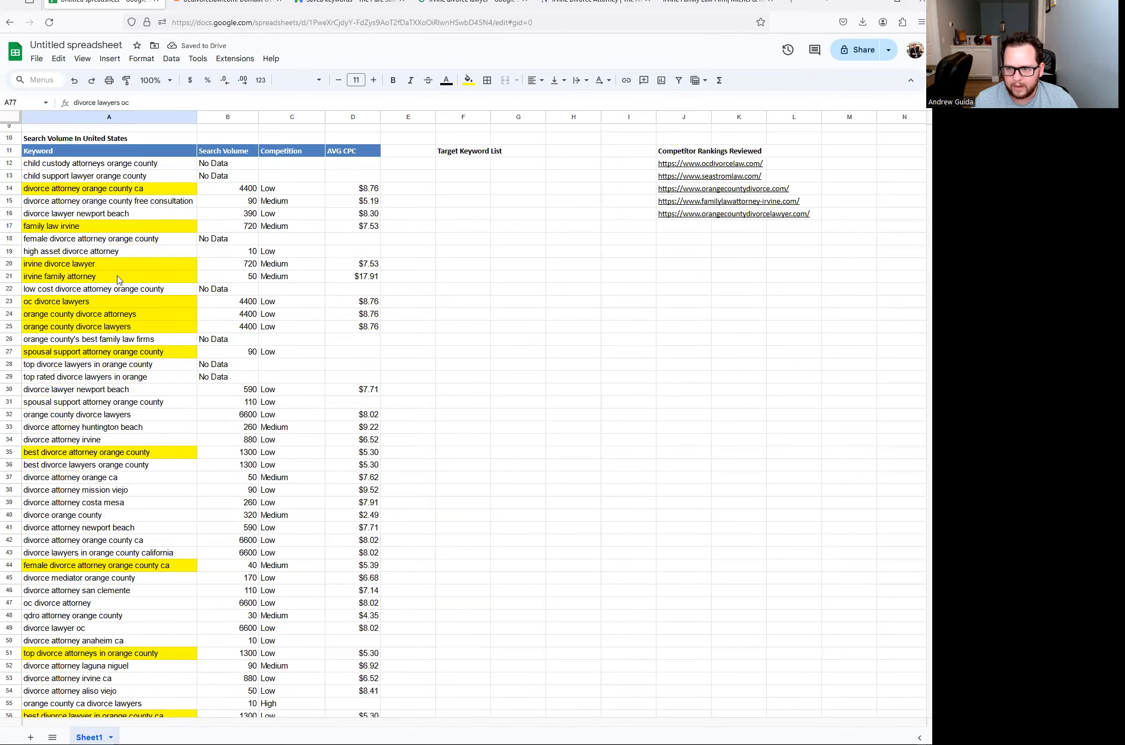
- Select the first yellow keywords, from A14 and family law irvine through spousal support attorney orange county
scroll(118, 280, up, 3)
click(82, 289)
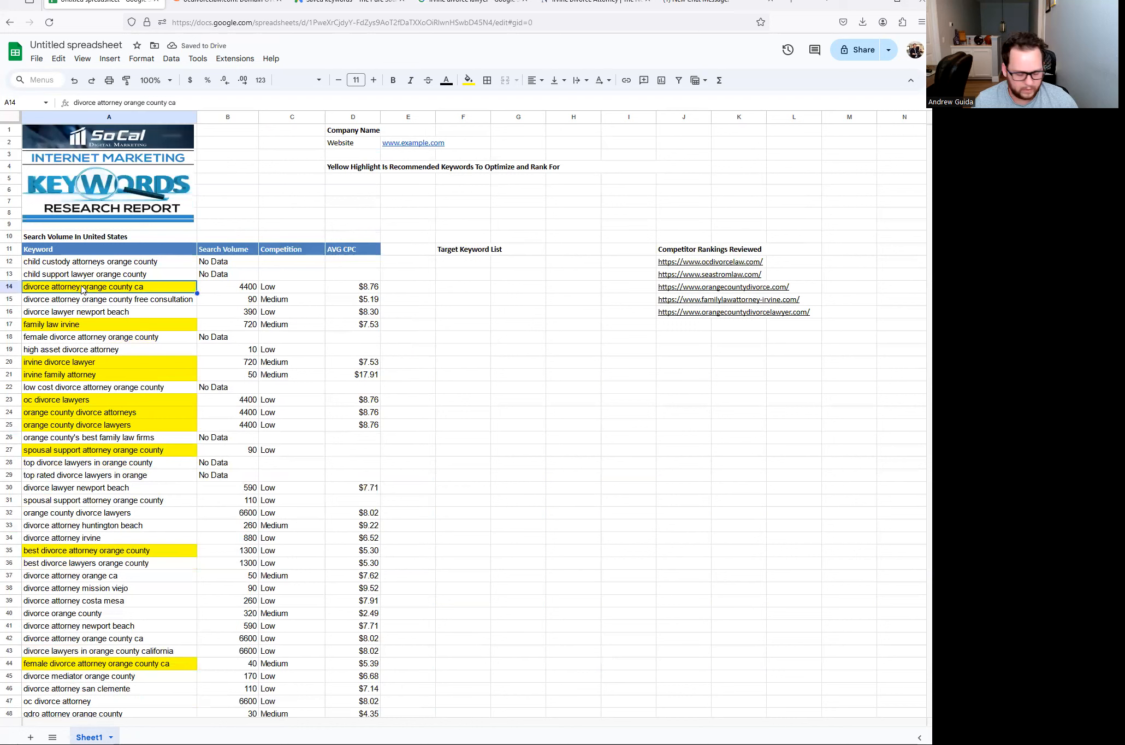
ctrl+click(72, 327)
drag(79, 364, 75, 415)
ctrl+click(71, 428)
ctrl+click(72, 454)
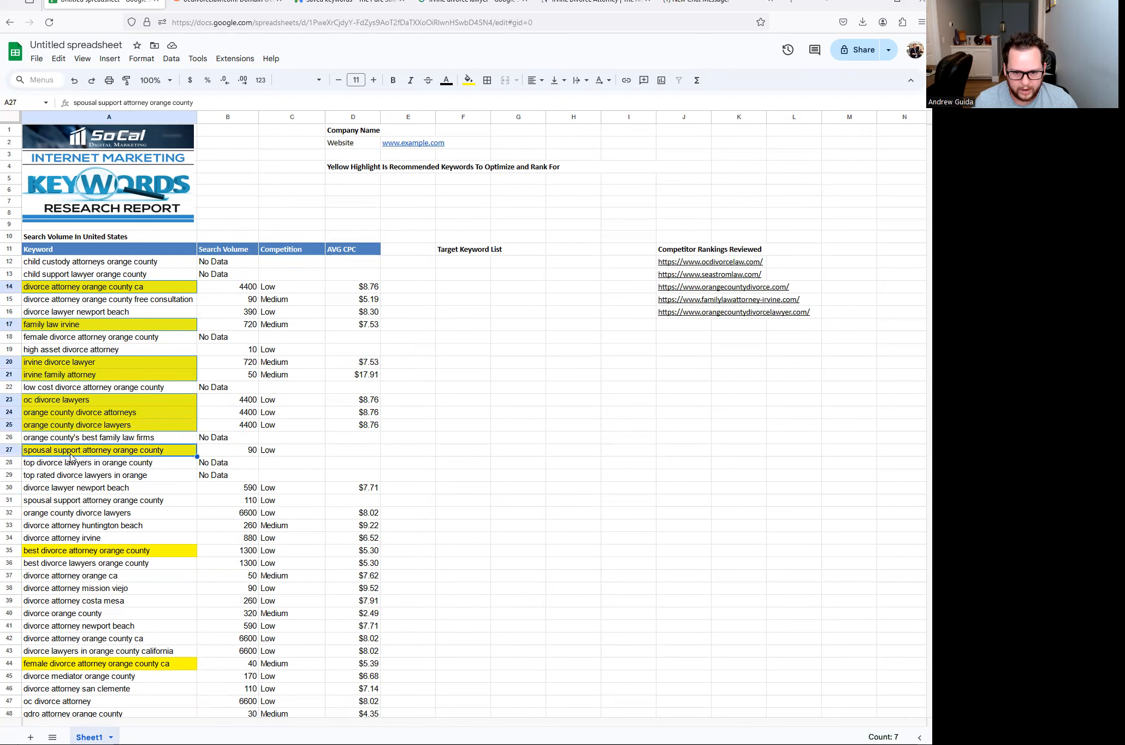
- Add the remaining yellow keywords, down to orange county spousal support lawyer, to the selection
scroll(72, 431, down, 5)
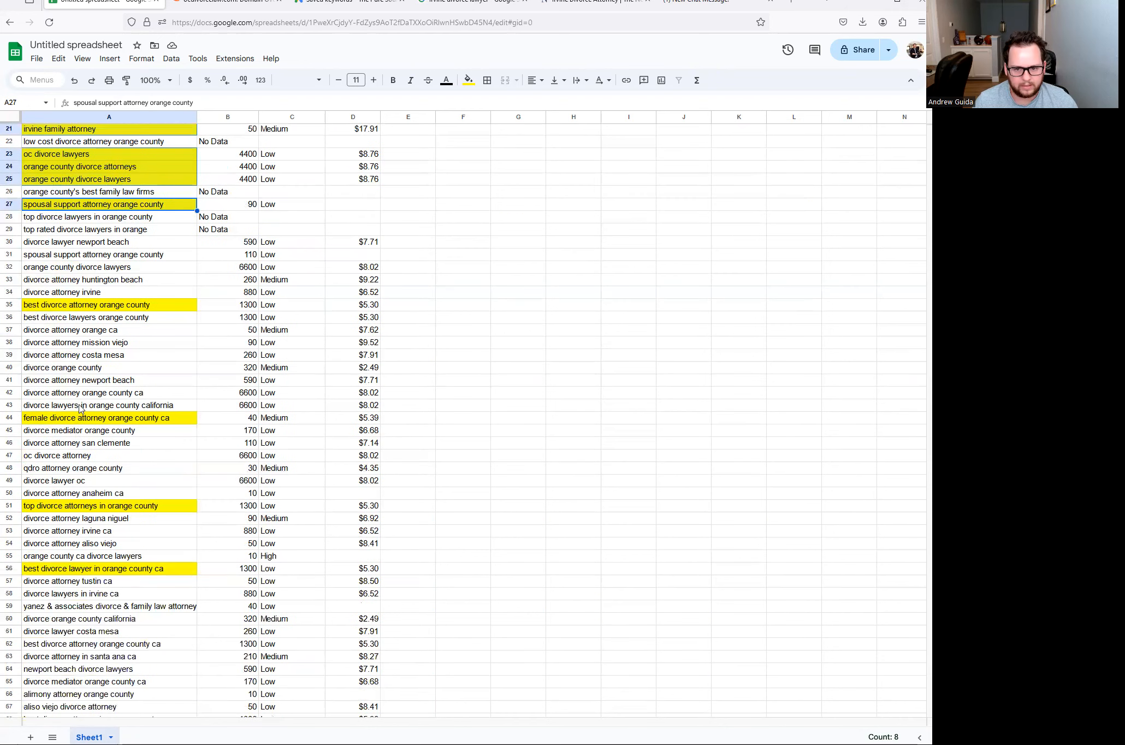
ctrl+click(74, 307)
ctrl+click(90, 416)
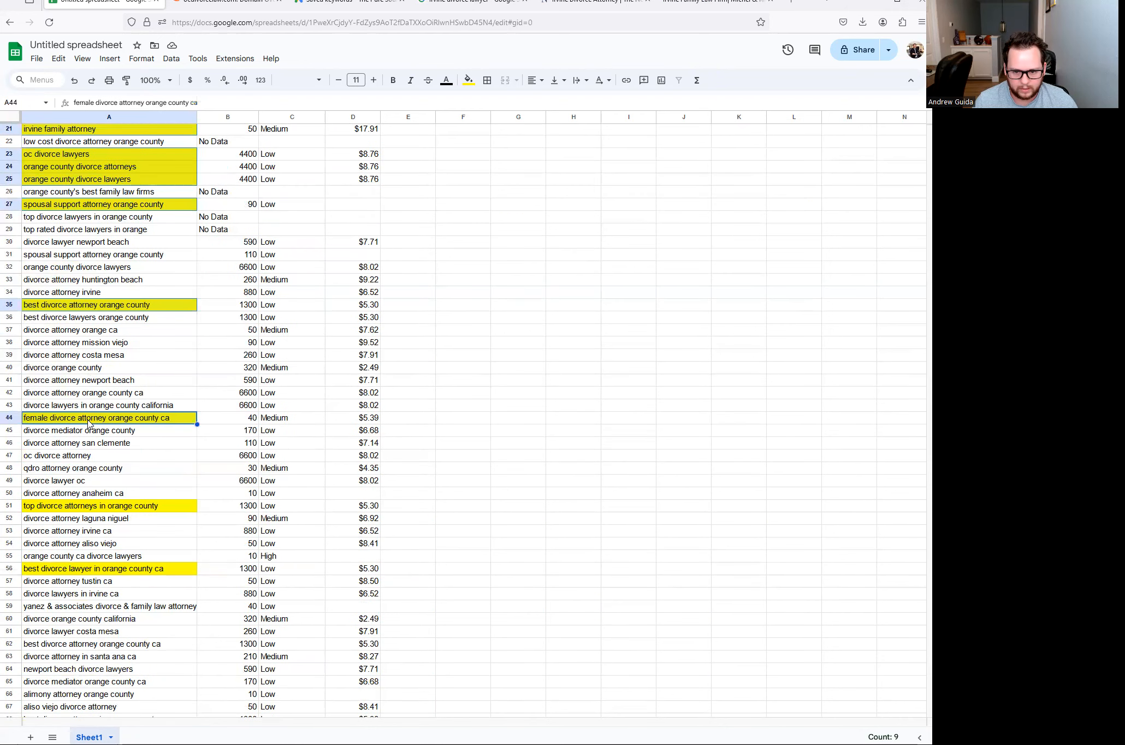
ctrl+click(96, 507)
scroll(95, 461, down, 3)
ctrl+click(71, 376)
scroll(82, 382, down, 5)
ctrl+click(111, 393)
ctrl+click(140, 520)
scroll(125, 441, down, 5)
ctrl+click(92, 370)
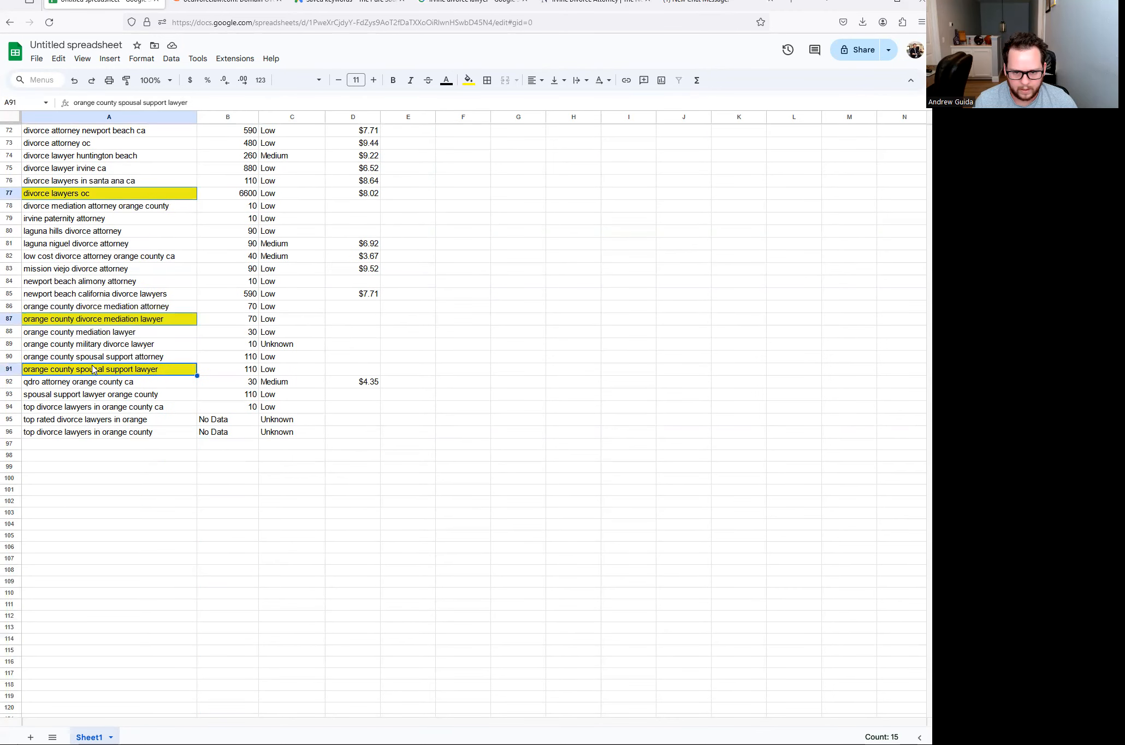
scroll(452, 326, up, 20)
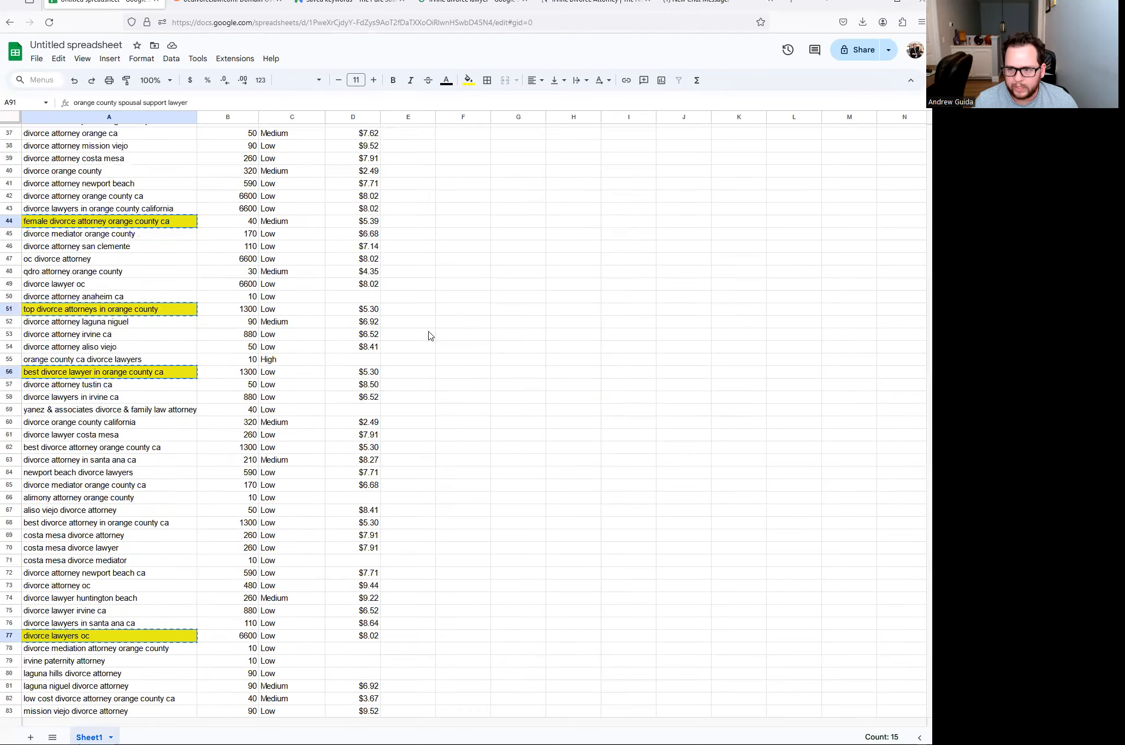
- Paste the keywords into F12 onward, then select 'United States' in the A10 header
click(449, 263)
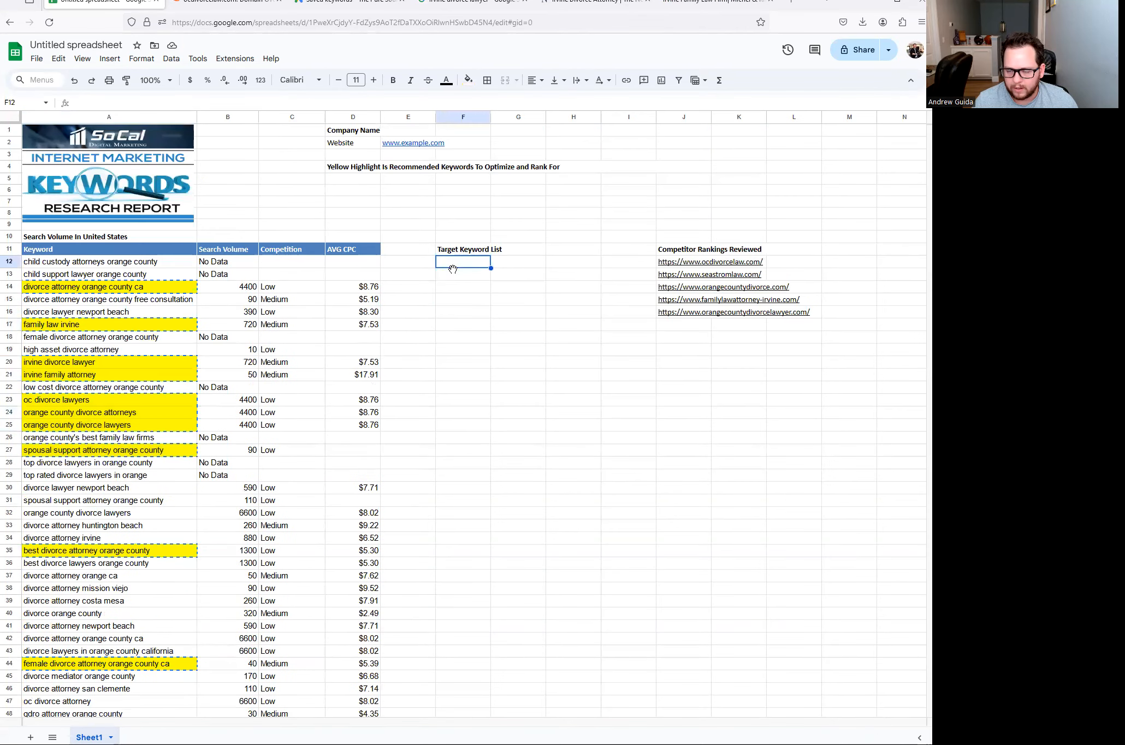
text(divorce attorney orange county ca family law irvine irvine divorce lawyer irvine family attorney oc divorce lawyers orange county divorce attorneys orange county divorce lawyers spousal support attorney orange county best divorce attorney orange county female divorce attorney orange county ca top divorce attorneys in orange county best divorce lawyer in orange county ca divorce lawyers oc orange county divorce mediation lawyer orange county spousal support lawyer)
click(479, 476)
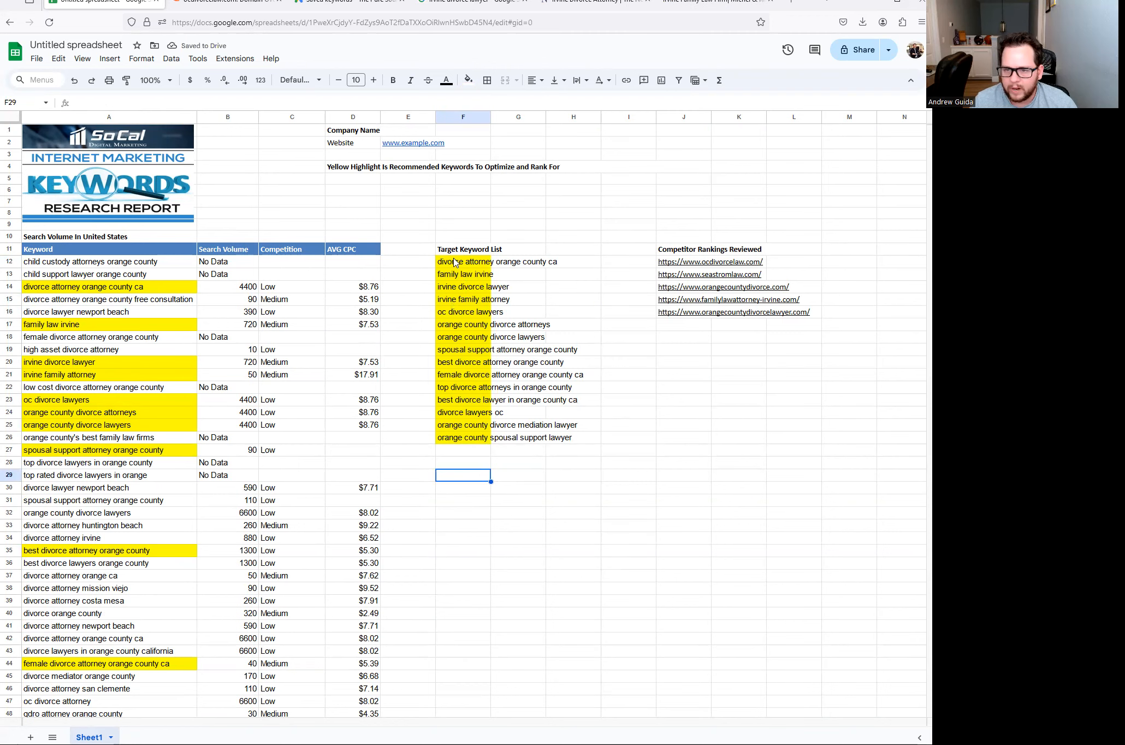
double_click(137, 237)
drag(138, 237, 85, 233)
- Change the A10 header to 'Search Volume In Orange County' and select the keywords from row 30 down
text(Orange County)
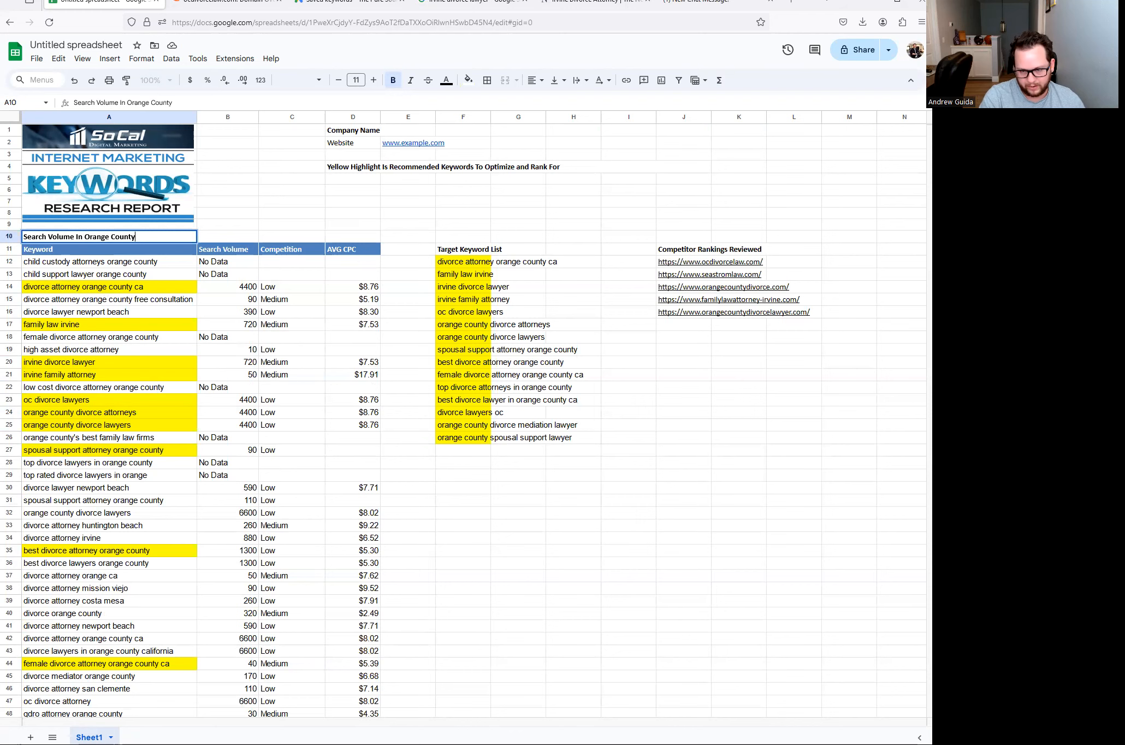
key(Return)
drag(107, 265, 166, 450)
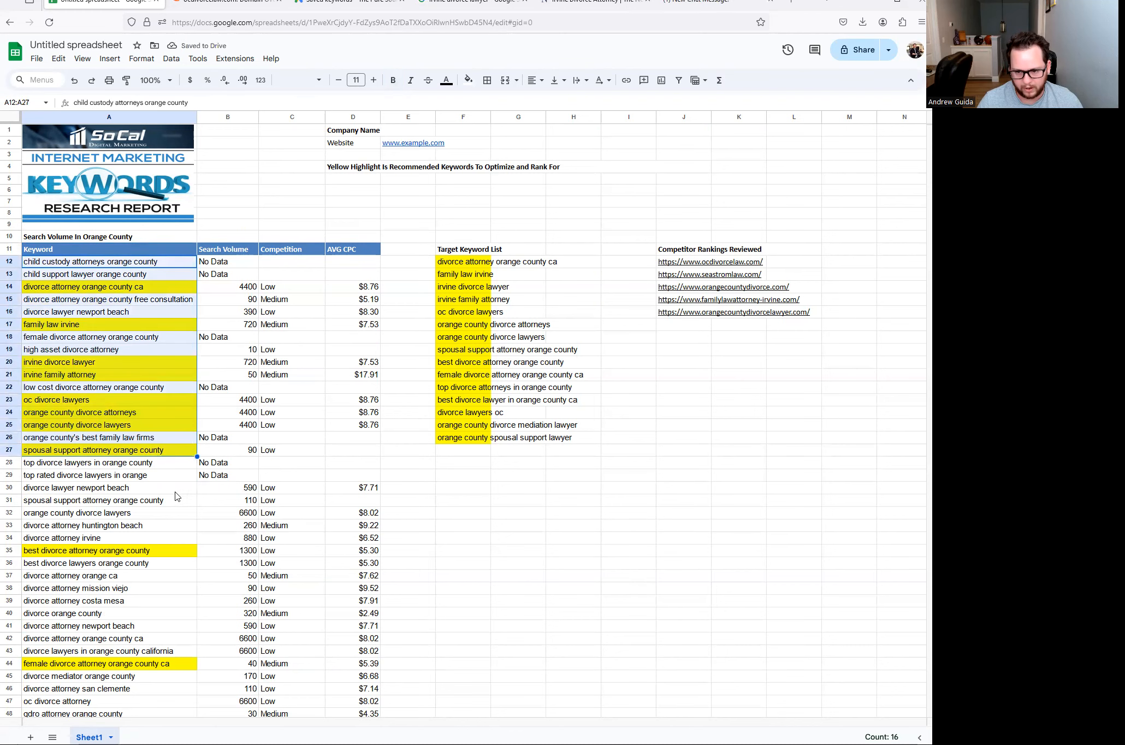
scroll(176, 495, down, 3)
click(97, 345)
drag(96, 345, 239, 533)
scroll(183, 451, up, 11)
drag(59, 243, 118, 469)
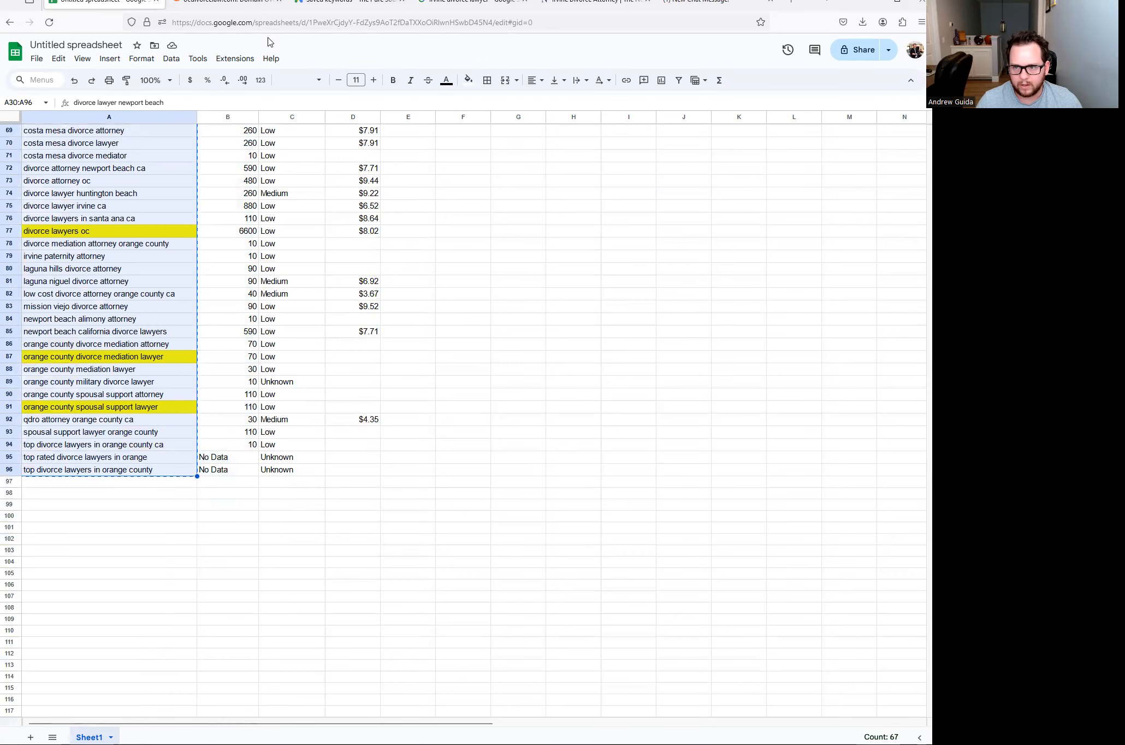
- Paste the copied keywords into the Keyword Planner add-keywords box, then return to the spreadsheet
click(345, 5)
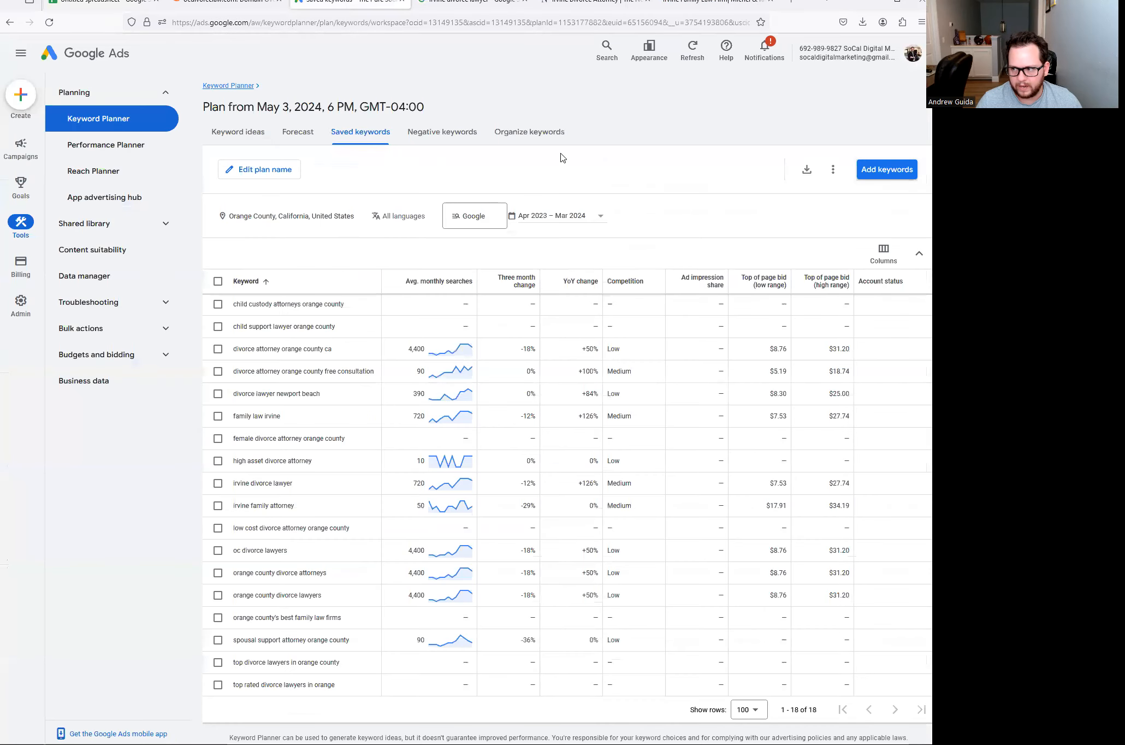
click(881, 175)
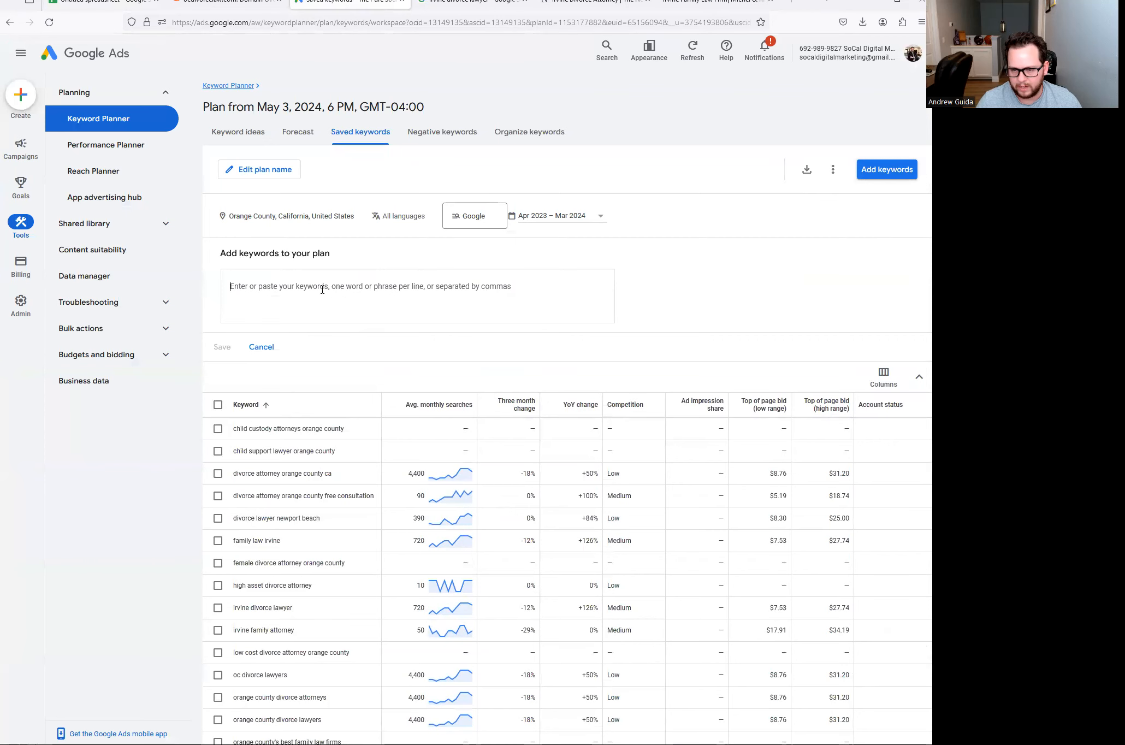
key(ctrl+v)
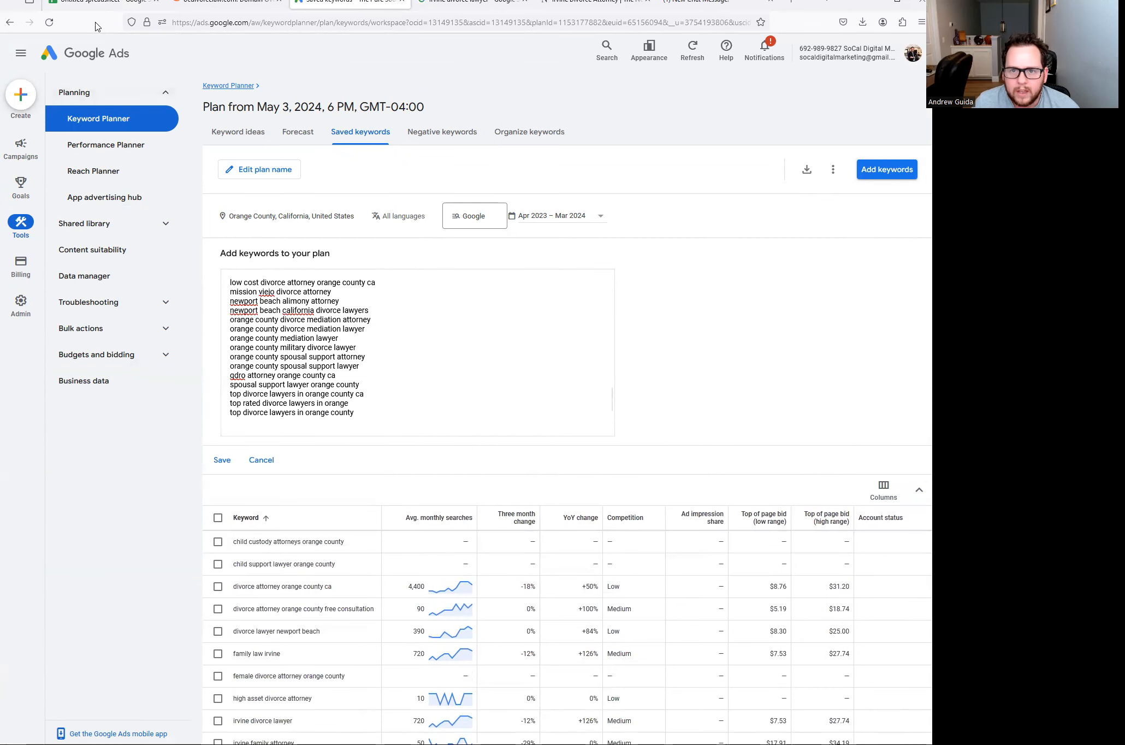
click(100, 5)
click(262, 517)
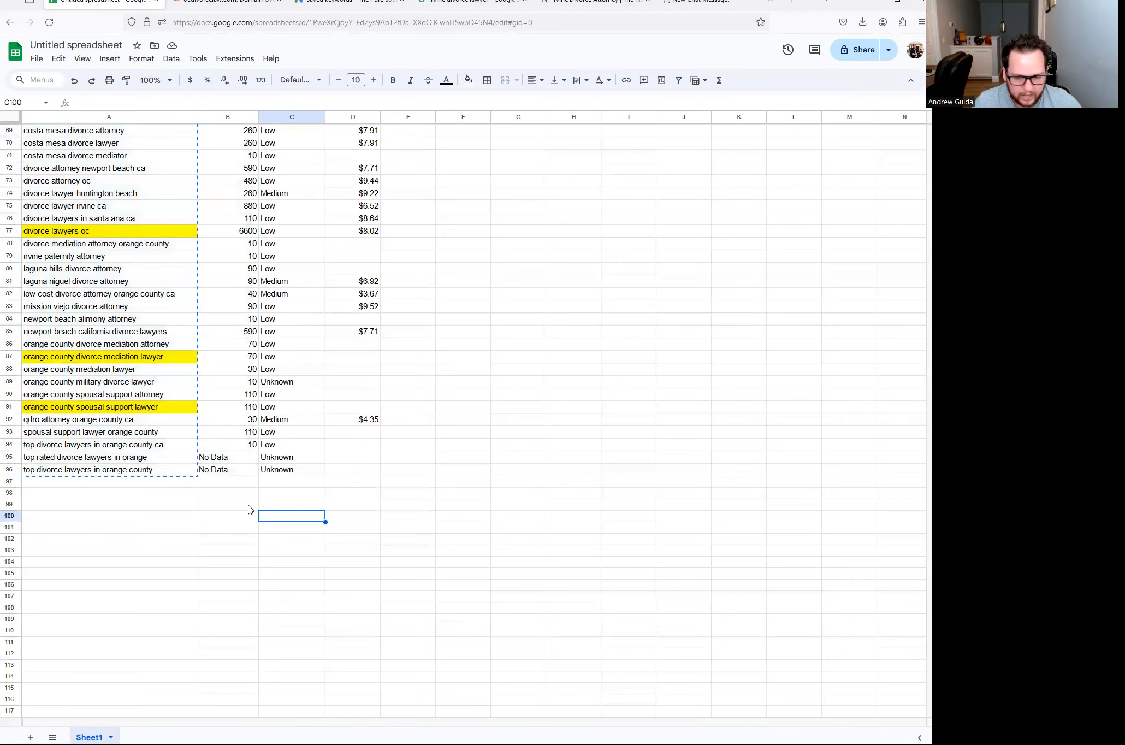
scroll(148, 425, up, 12)
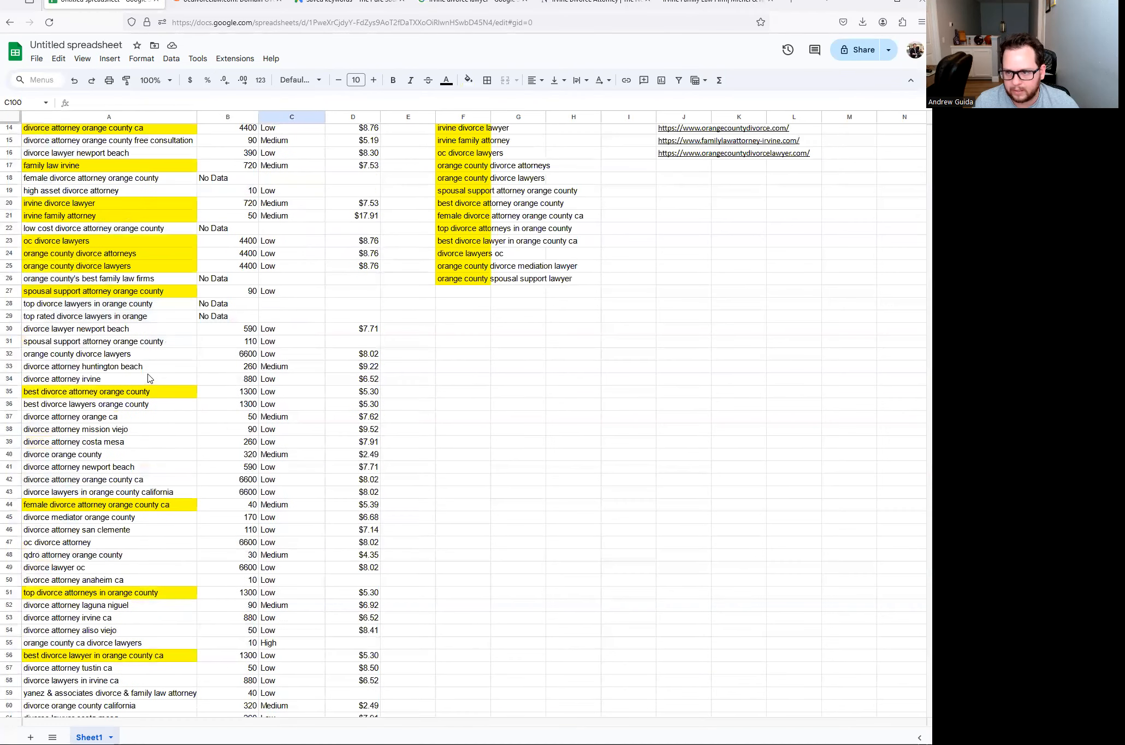
scroll(360, 166, up, 3)
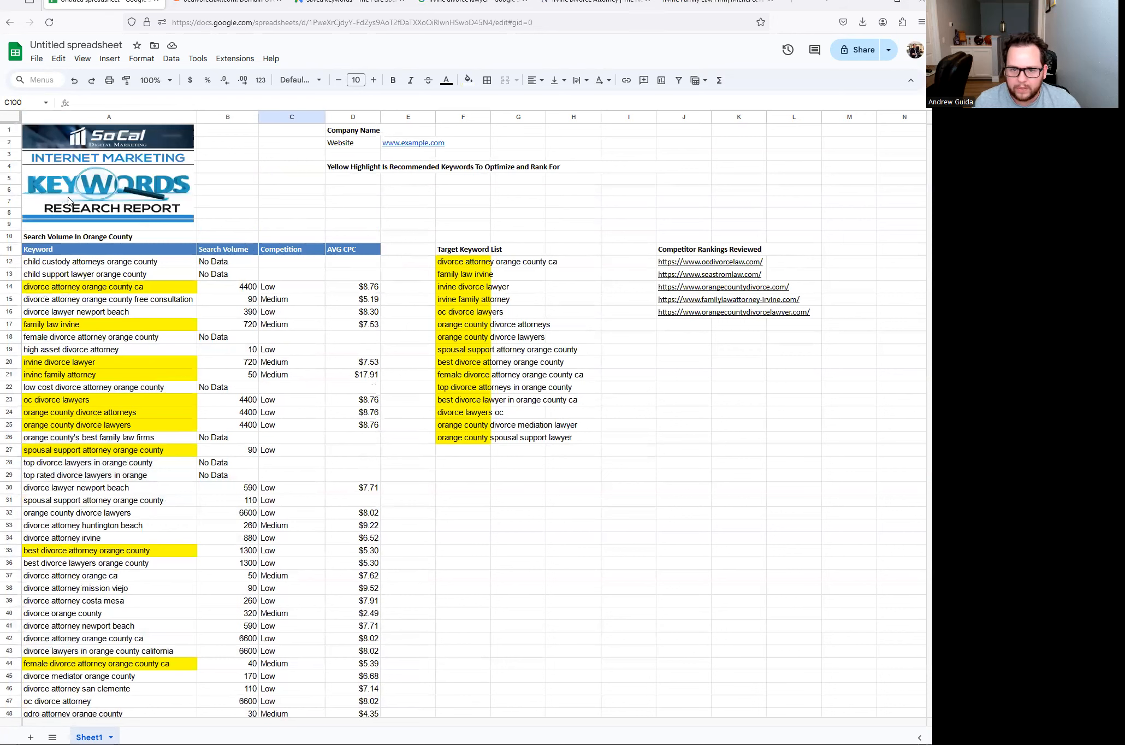
click(354, 225)
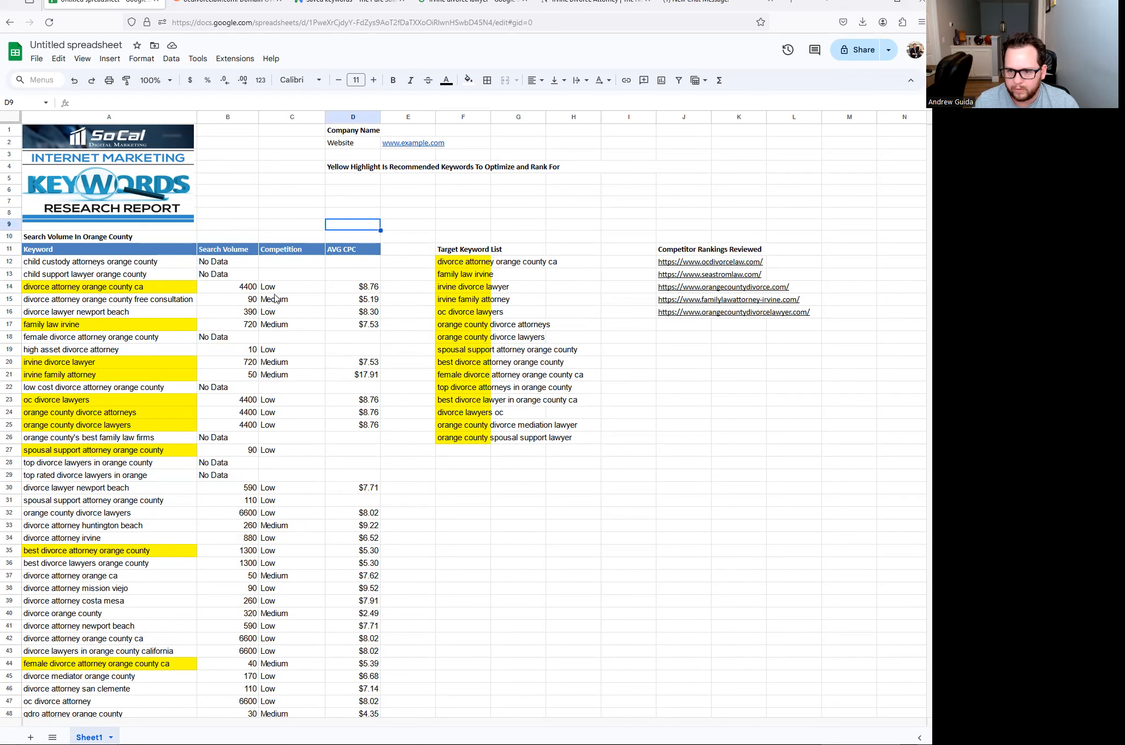
drag(458, 261, 473, 445)
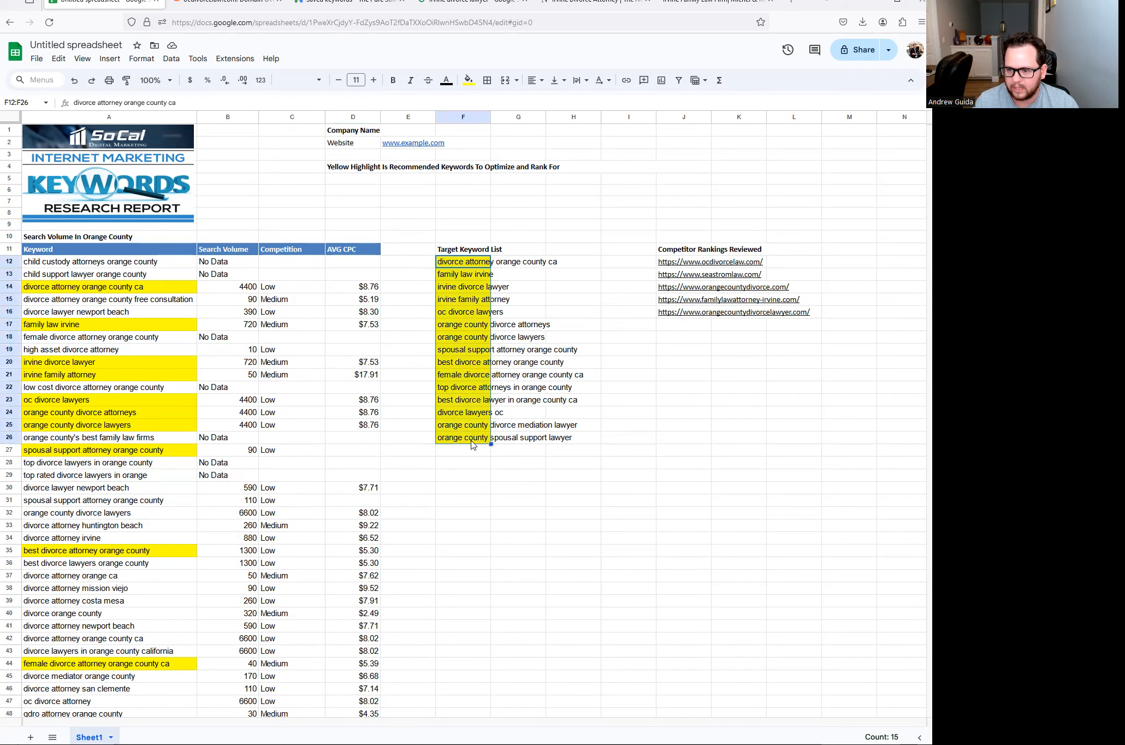
click(463, 462)
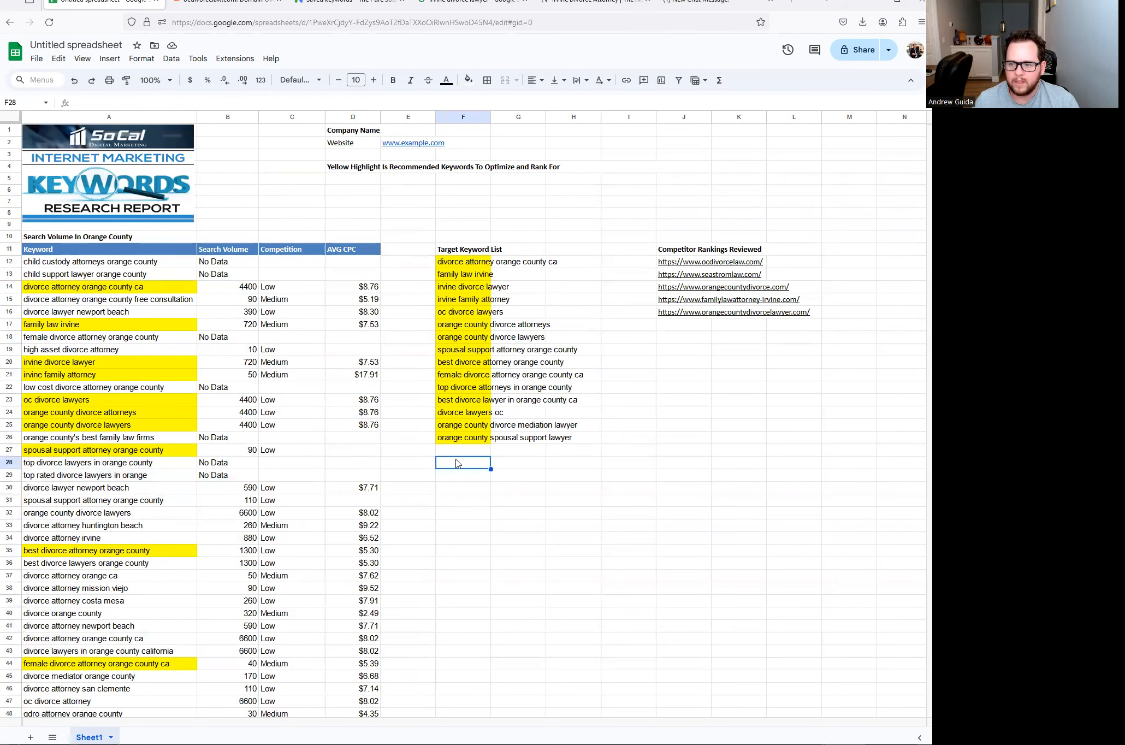